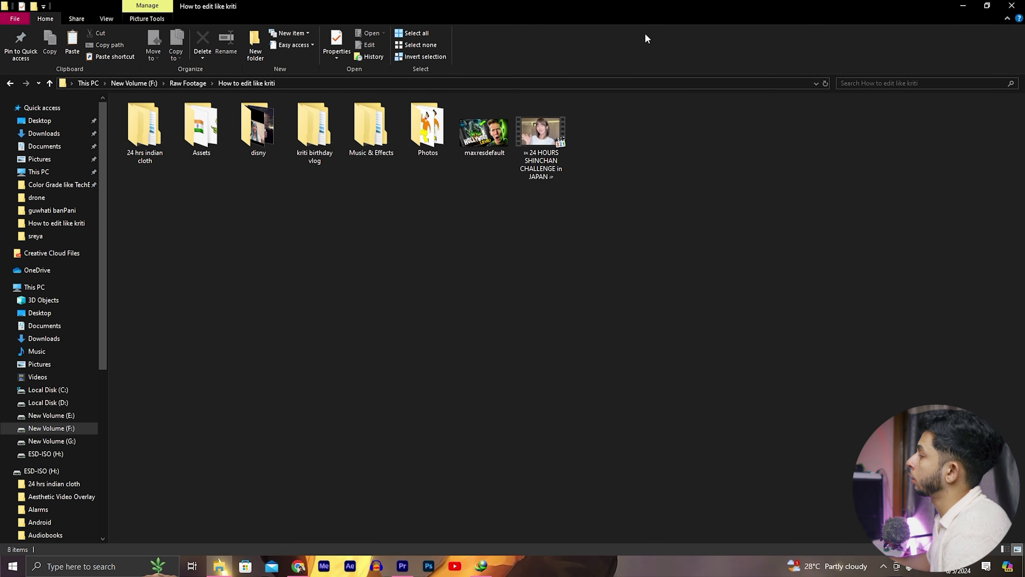
# - Restore File Explorer on the How to edit like kriti footage folder and place it over Premiere Pro
pyautogui.moveTo(645, 6); pyautogui.dragTo(707, 139)
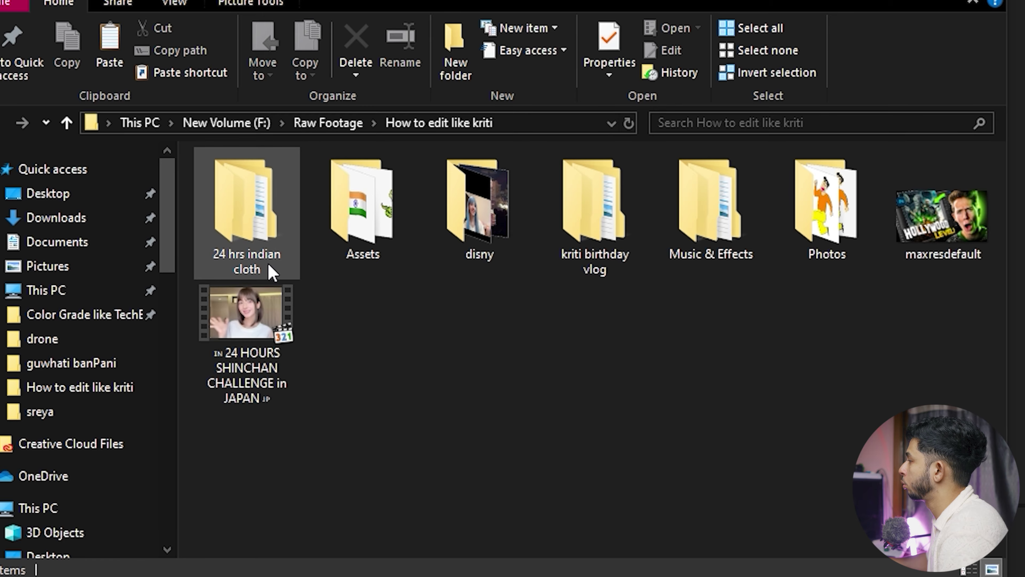
# - Preview the 24 HOURS SHINCHAN CHALLENGE video fullscreen from the How to edit like kriti folder
pyautogui.doubleClick(267, 264)
pyautogui.click(67, 123)
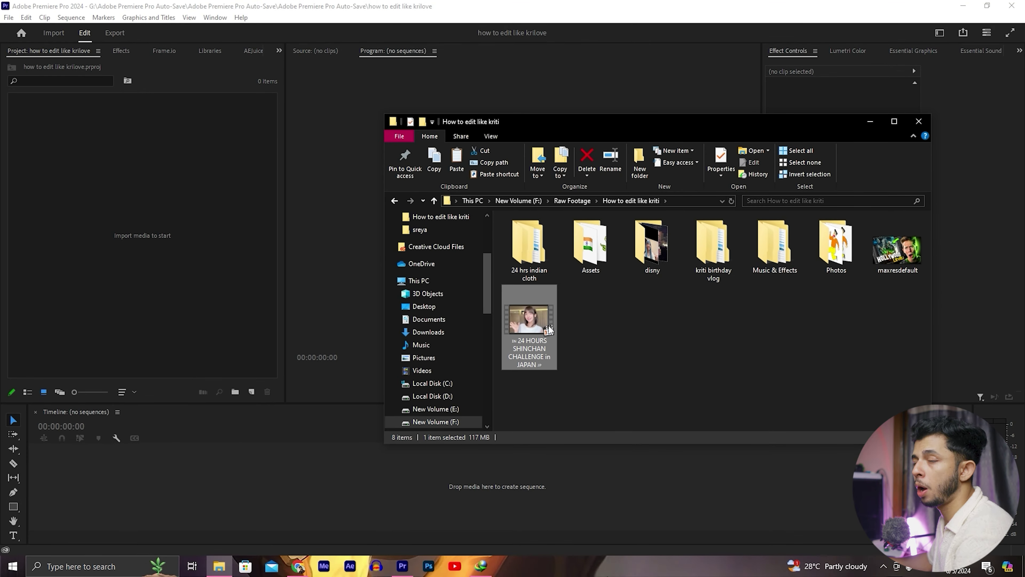
pyautogui.doubleClick(549, 325)
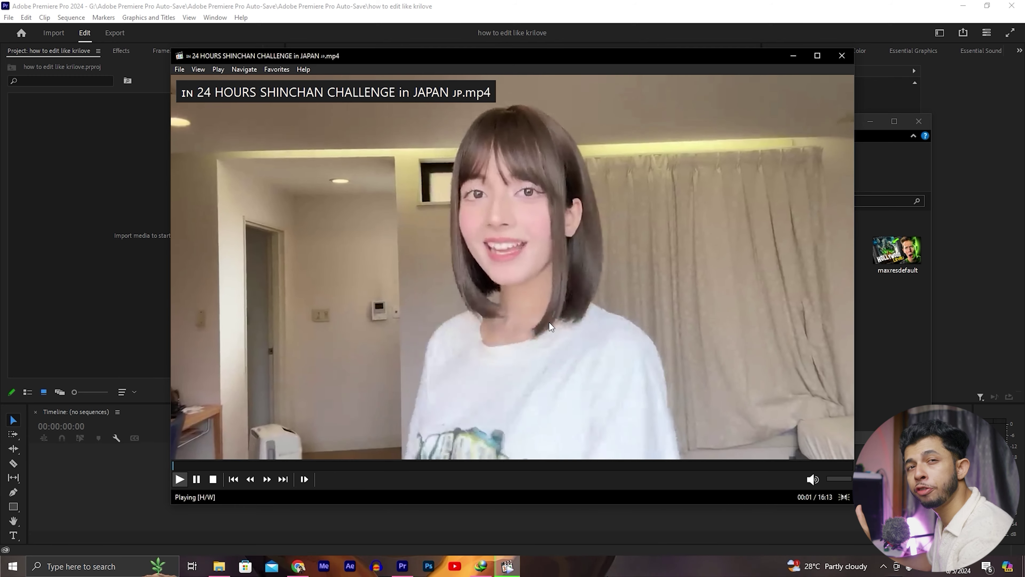
pyautogui.doubleClick(550, 323)
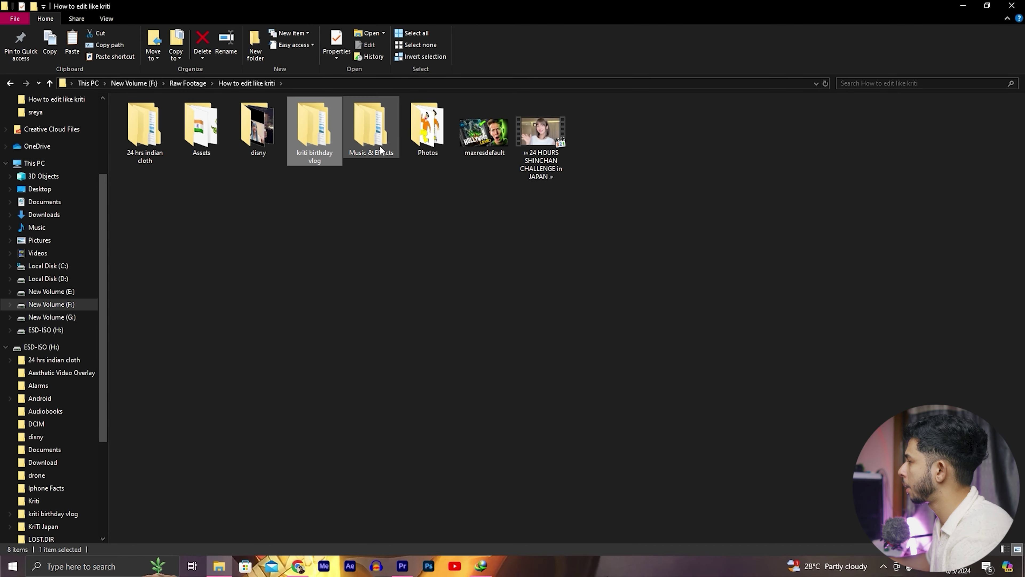
# - Browse Music & Effects, sound effect and Photos, then open 24 hrs indian cloth > drive-download-20231126T130112Z-001
pyautogui.doubleClick(380, 150)
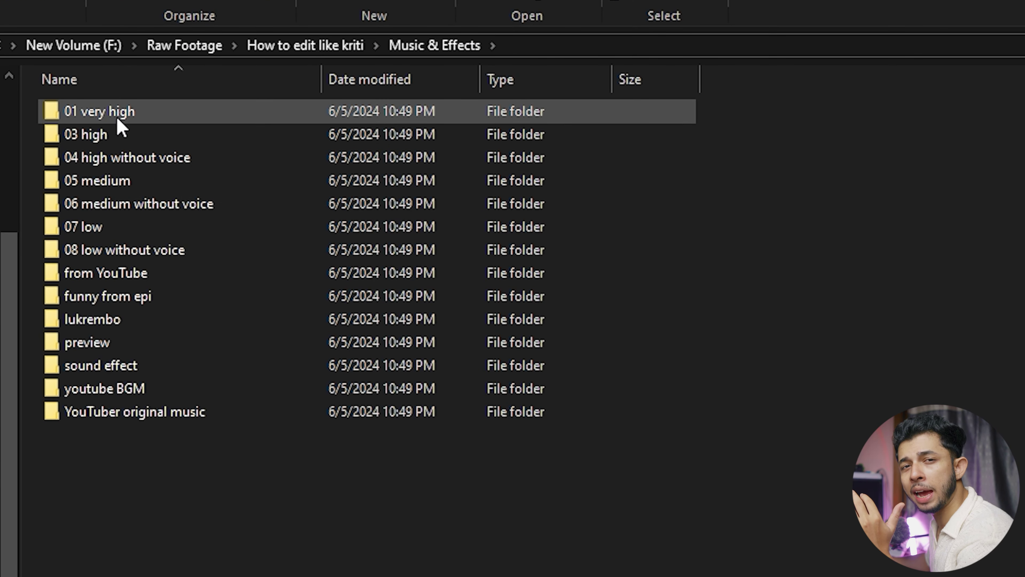
pyautogui.doubleClick(135, 363)
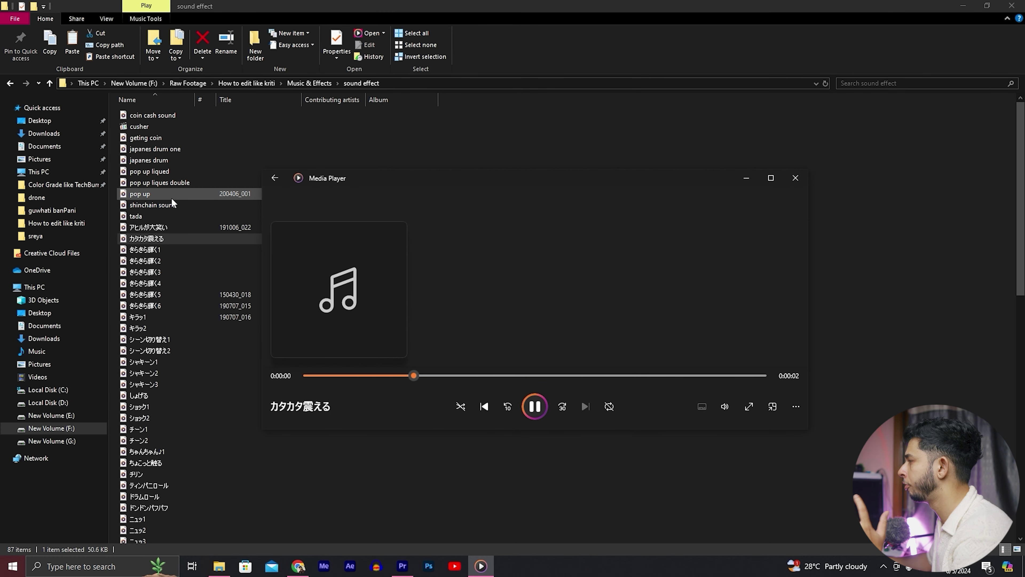
pyautogui.click(171, 197)
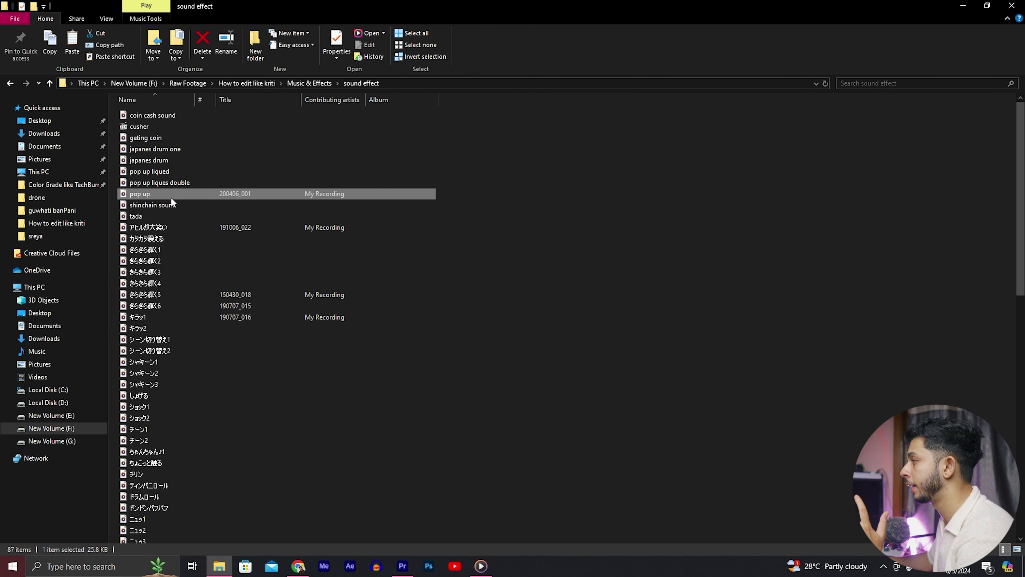
pyautogui.doubleClick(403, 170)
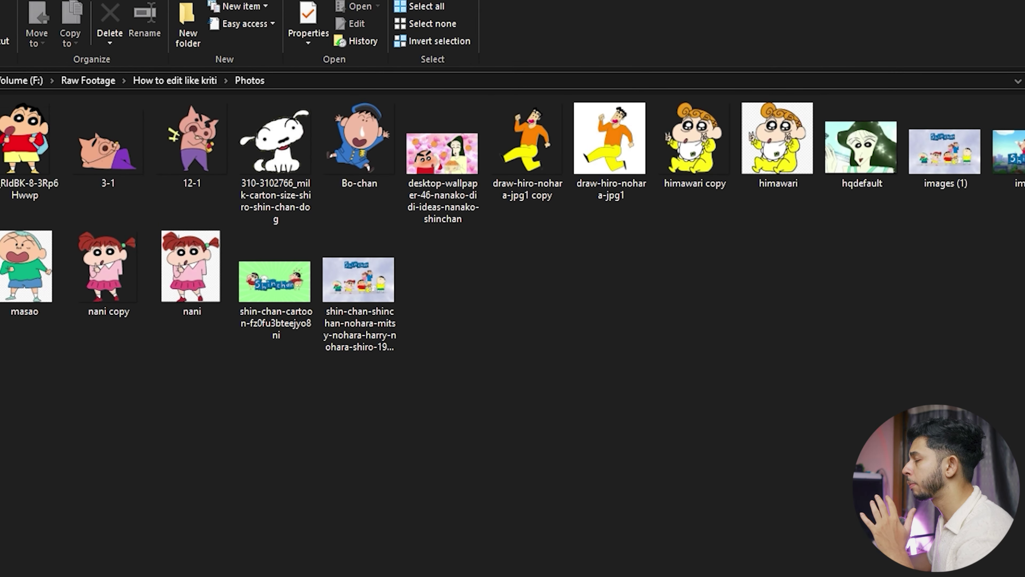
pyautogui.hotkey('alt', 'Up')
pyautogui.doubleClick(125, 148)
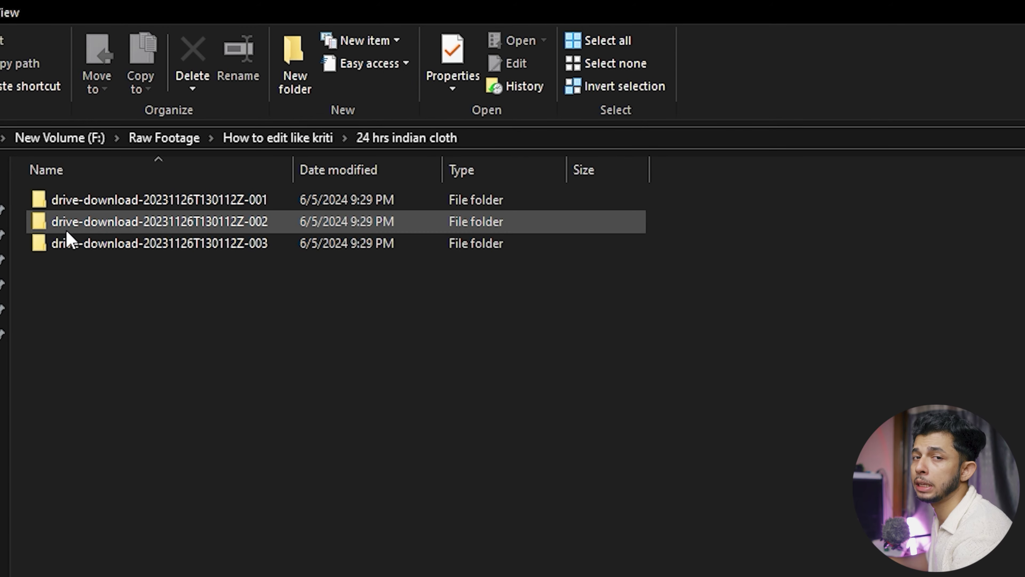
pyautogui.doubleClick(101, 206)
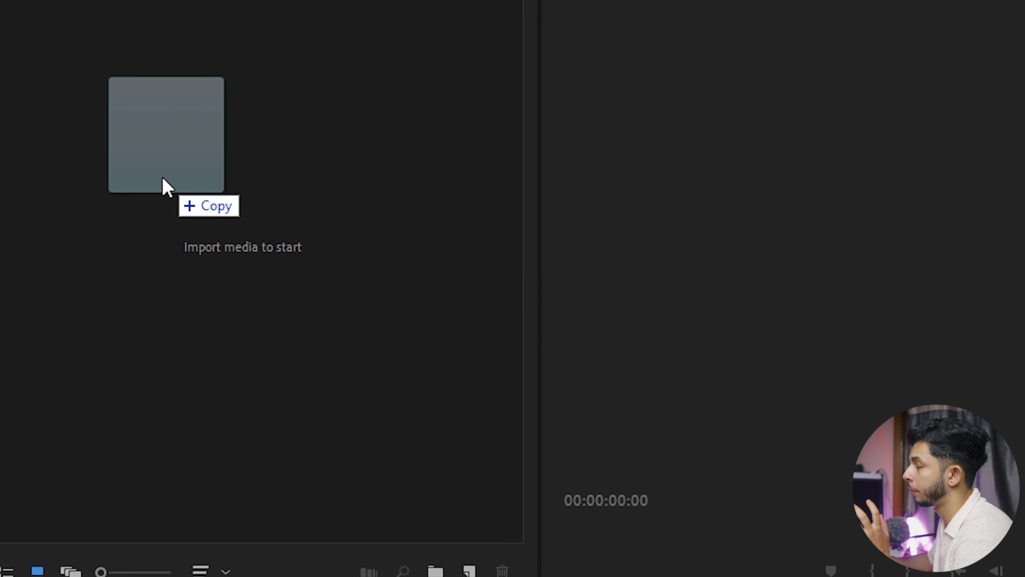
# - Import DJI_20231003_135647_870, set an In point past its opening, and build a sequence from it
pyautogui.moveTo(617, 519); pyautogui.dragTo(162, 183)
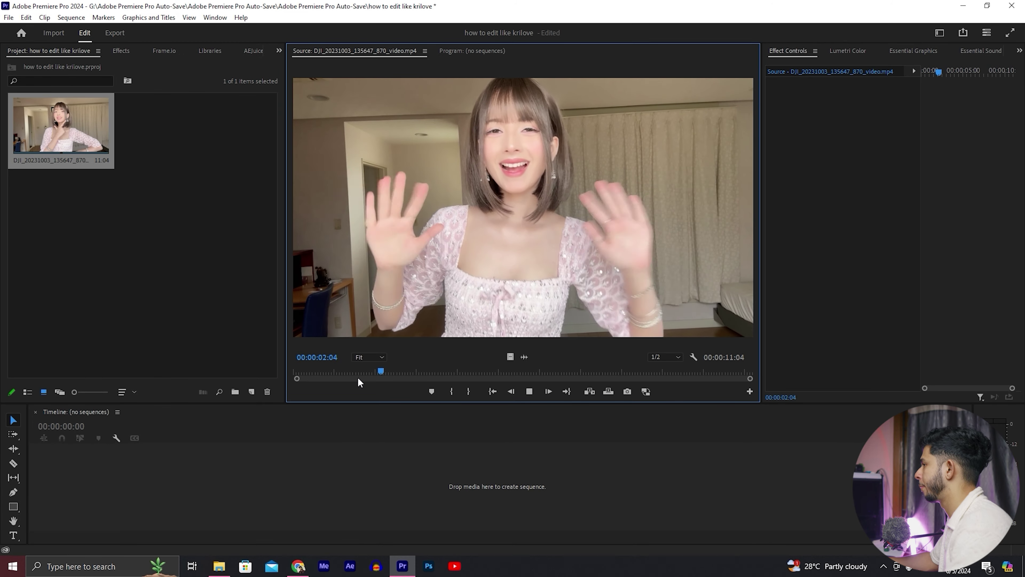
pyautogui.click(362, 372)
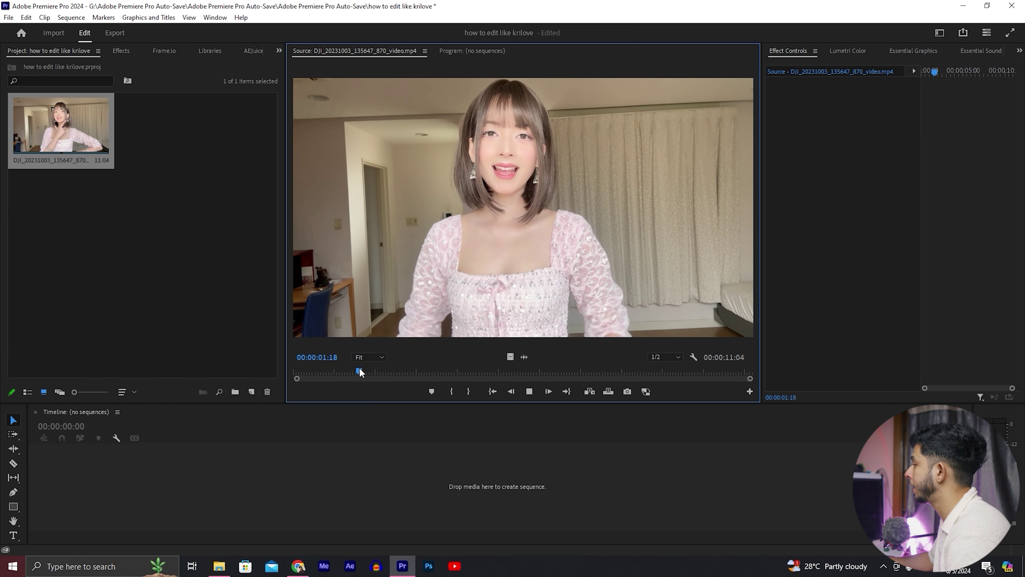
pyautogui.press('space')
pyautogui.click(451, 391)
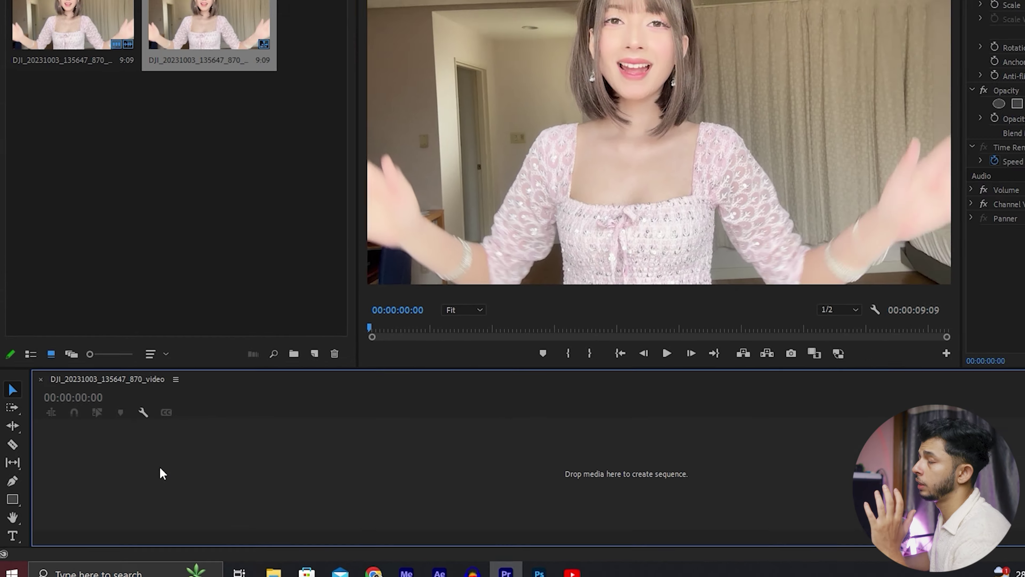
pyautogui.moveTo(215, 449); pyautogui.dragTo(200, 438)
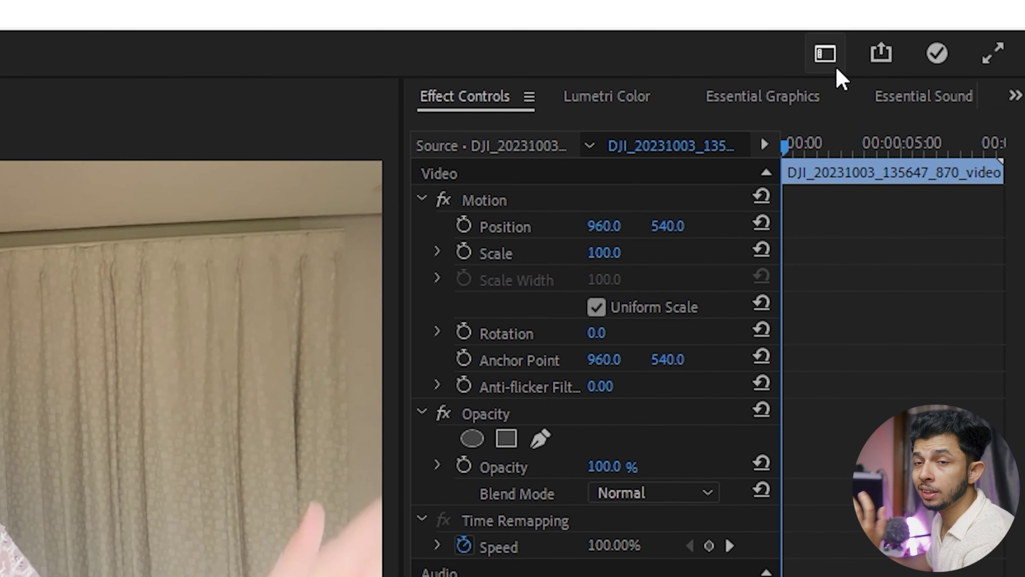
# - Switch to the Essentials workspace and play the new sequence, zooming the timeline
pyautogui.click(832, 63)
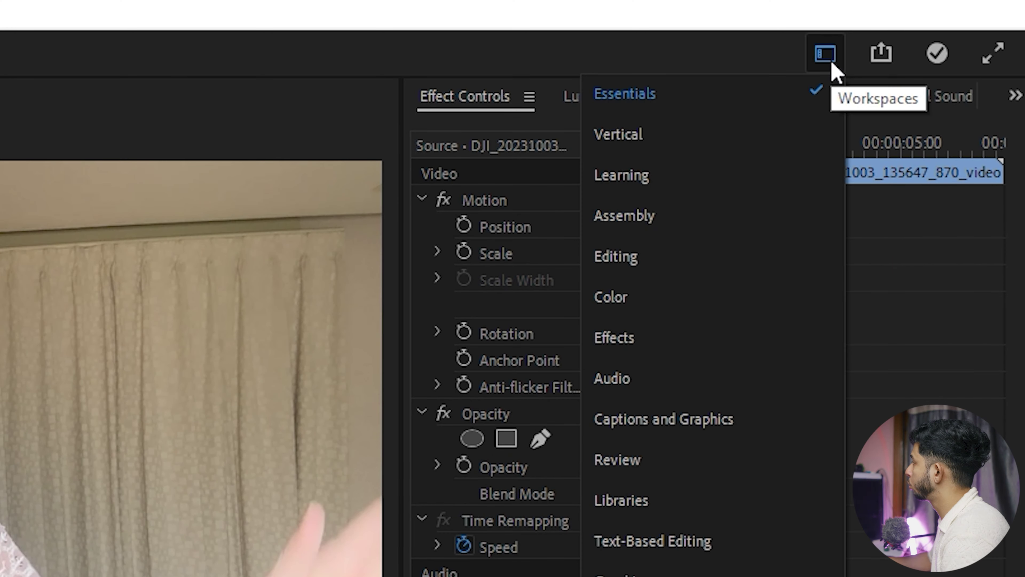
pyautogui.click(643, 94)
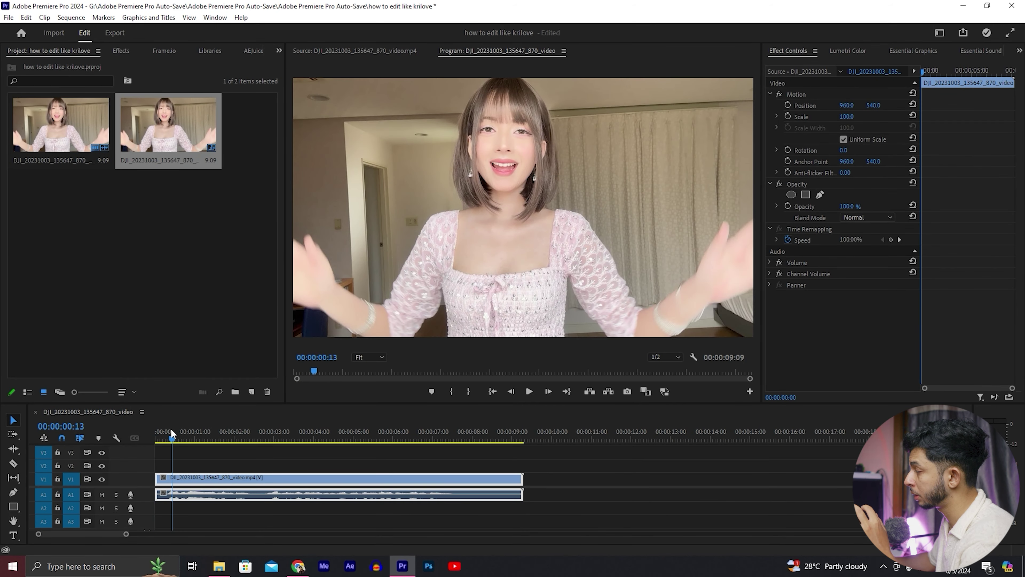
pyautogui.press('space')
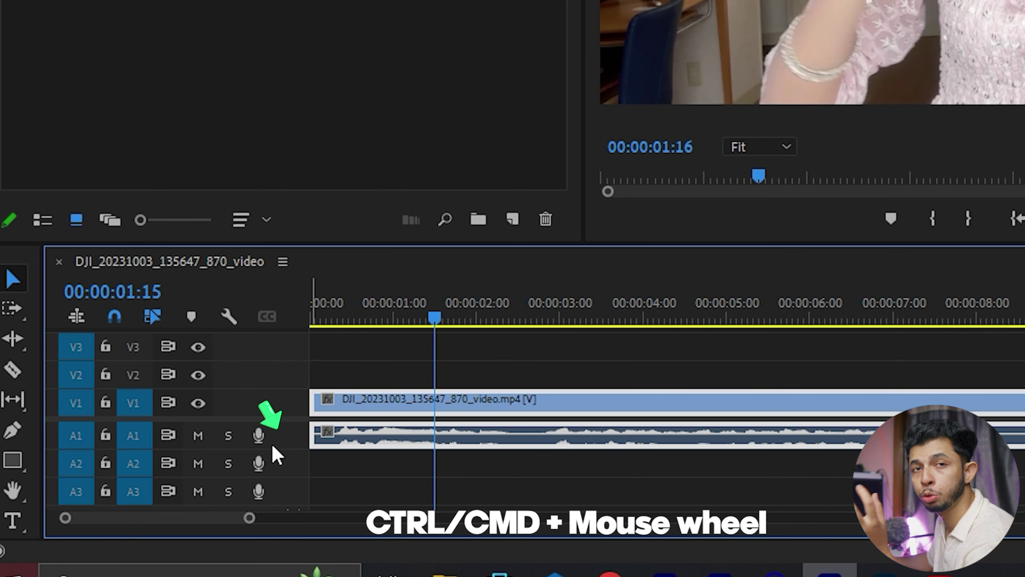
pyautogui.scroll(2, 138, 497)
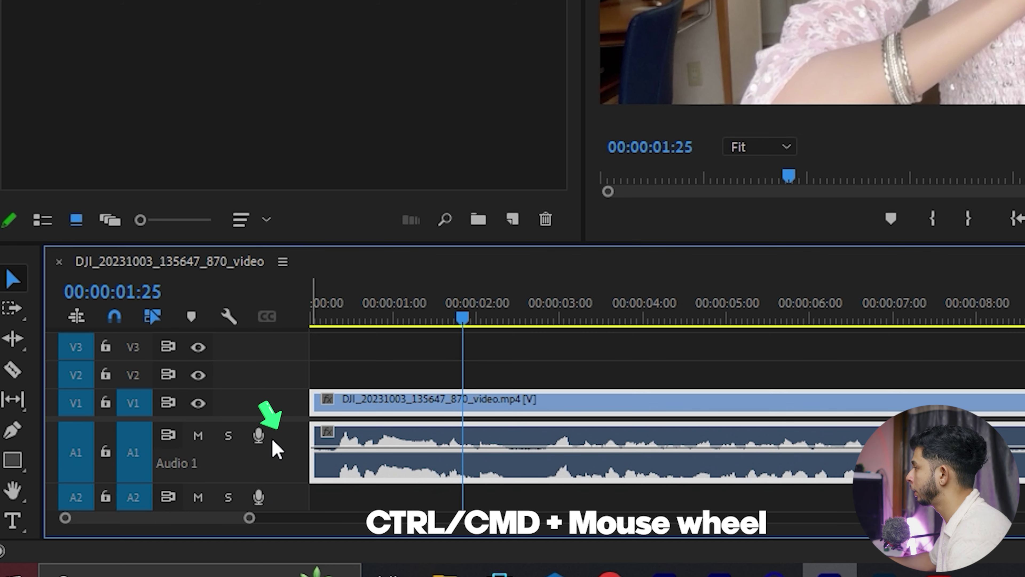
pyautogui.scroll(2, 424, 462)
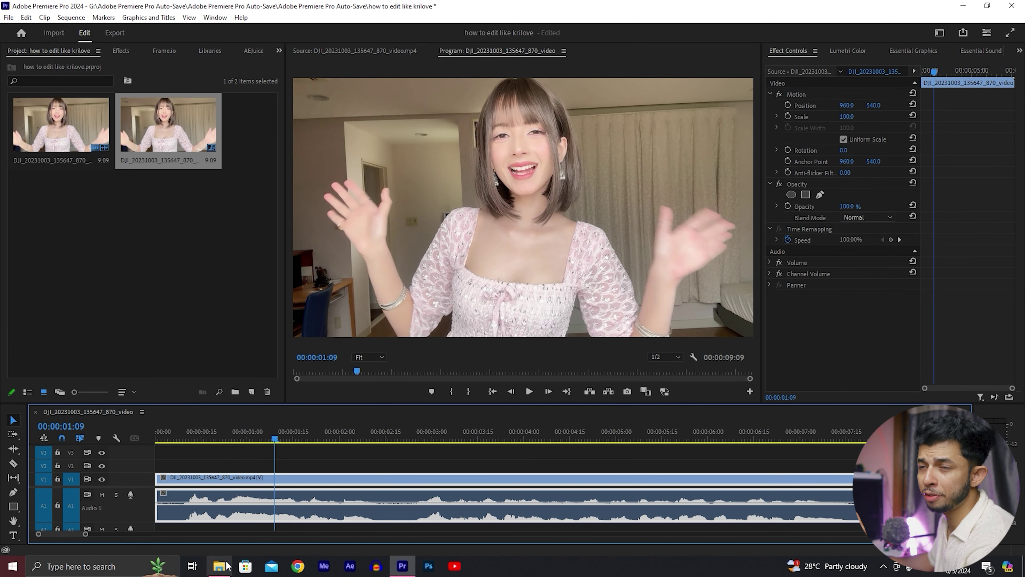
# - Return to File Explorer and open the Music & Effects folder
pyautogui.click(226, 566)
pyautogui.click(238, 249)
pyautogui.doubleClick(239, 249)
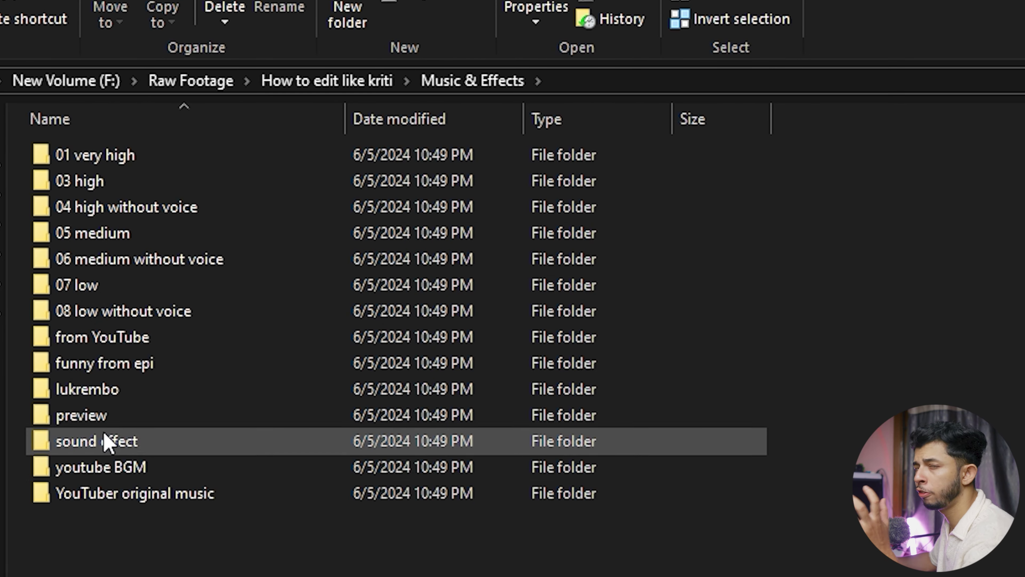
# - Preview カタカタ震える.mp3 from the sound effect folder and import it into Premiere's Project panel
pyautogui.doubleClick(106, 444)
pyautogui.doubleClick(150, 239)
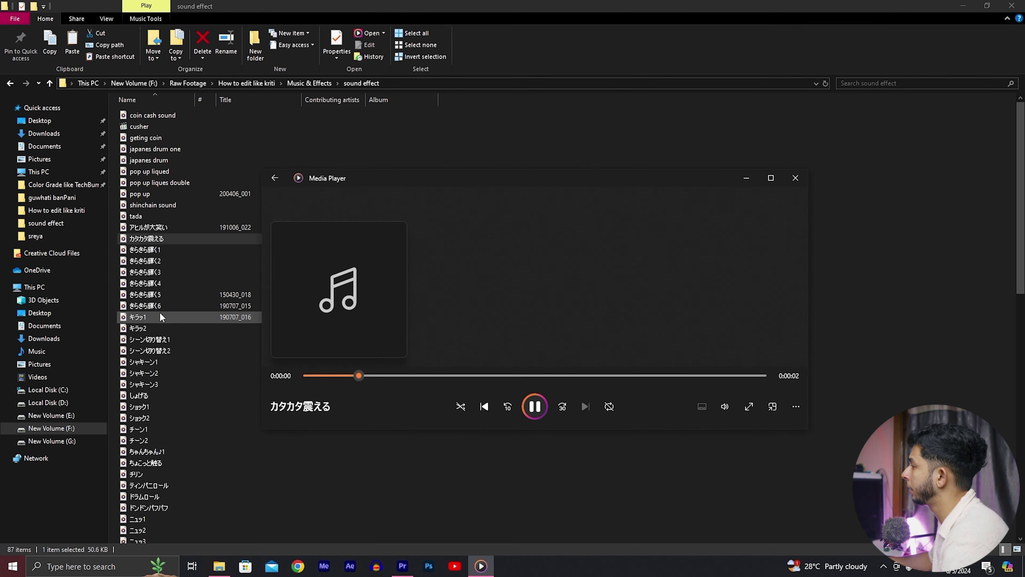
pyautogui.click(795, 178)
pyautogui.moveTo(107, 206); pyautogui.dragTo(460, 571)
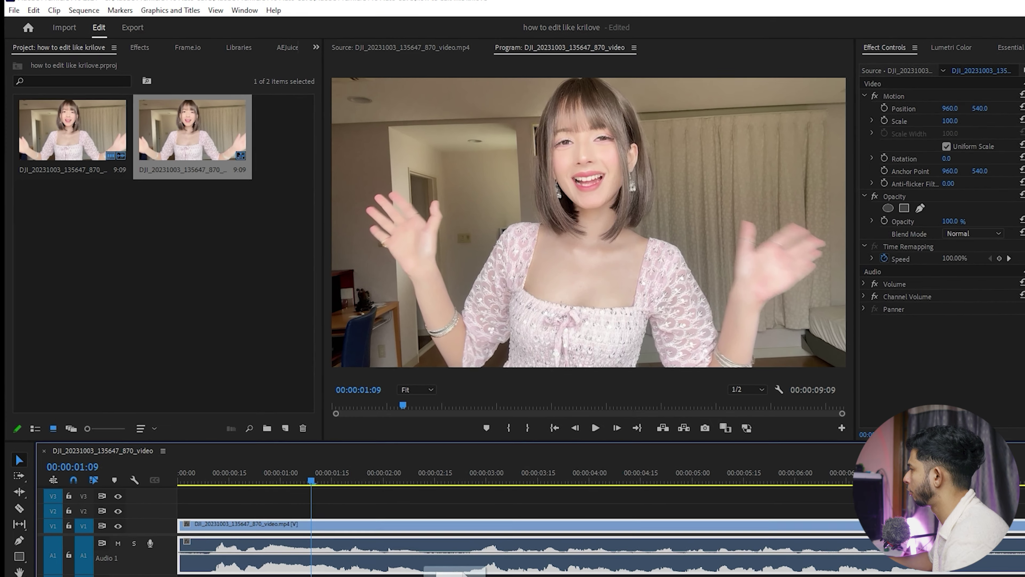
pyautogui.moveTo(460, 571); pyautogui.dragTo(163, 262)
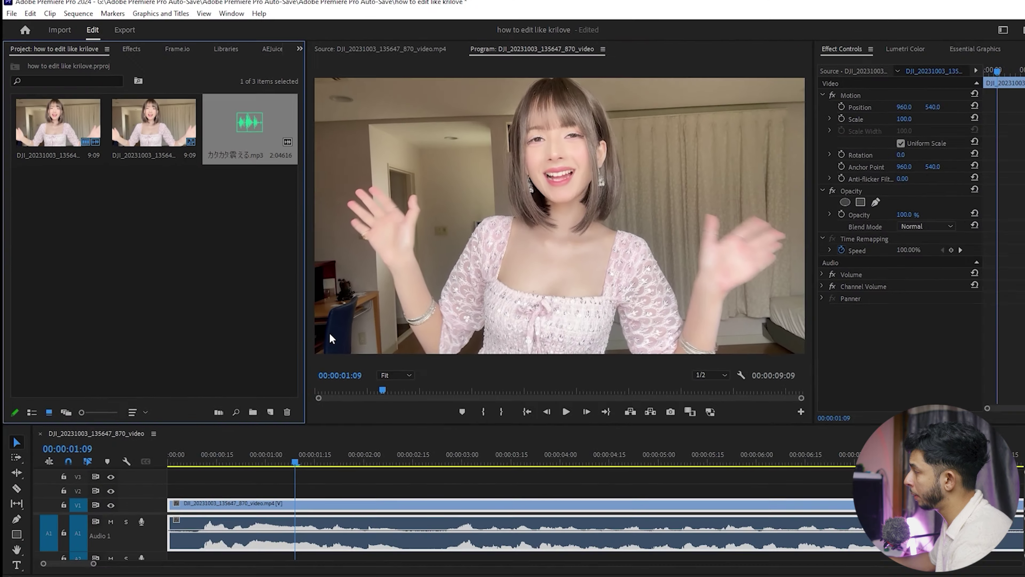
# - Create an sfx bin, move the sound effect into it, and place it on audio track A2
pyautogui.rightClick(184, 393)
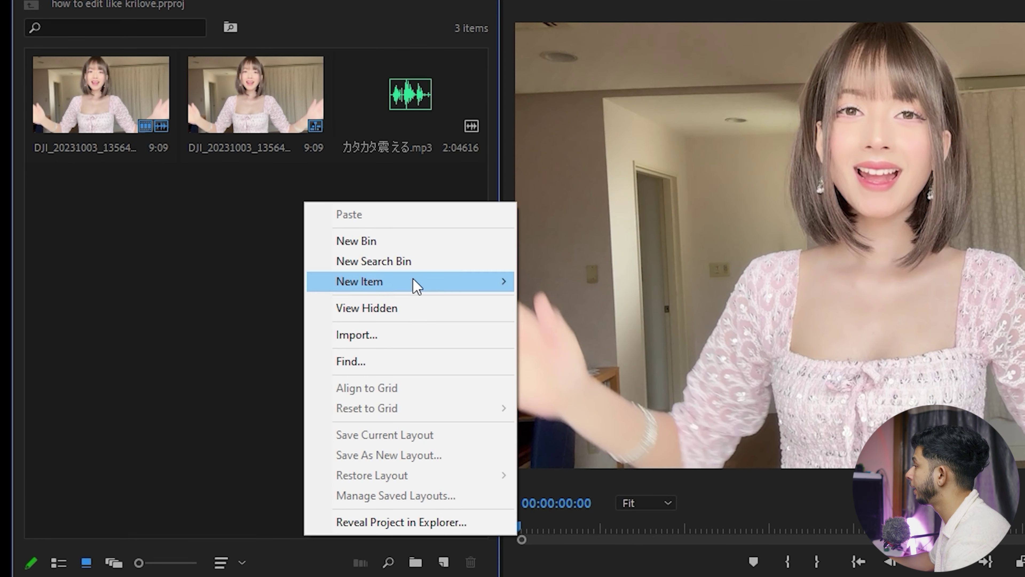
pyautogui.click(418, 240)
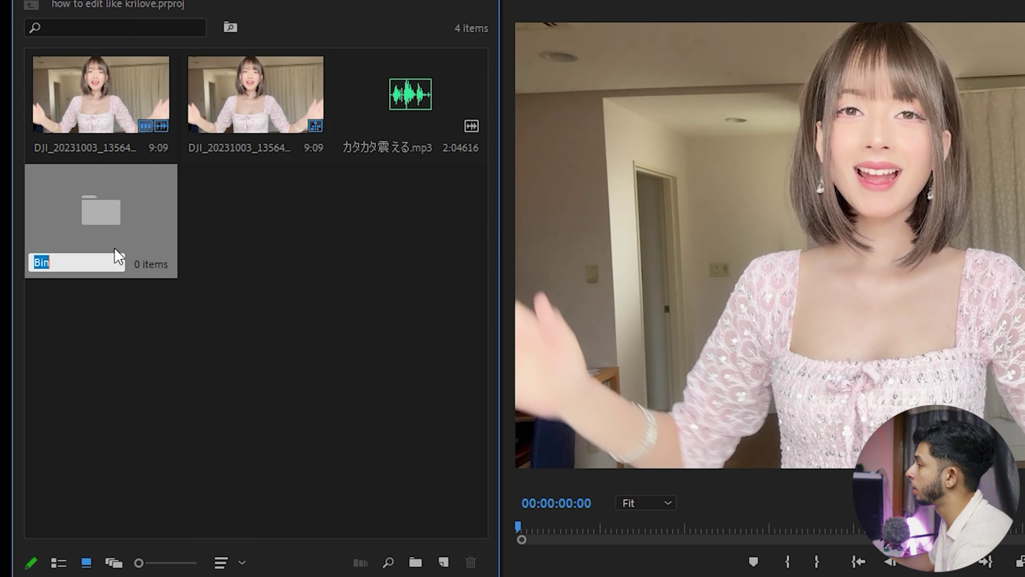
pyautogui.write('sfx')
pyautogui.moveTo(410, 94); pyautogui.dragTo(349, 513)
pyautogui.moveTo(312, 506); pyautogui.dragTo(313, 506)
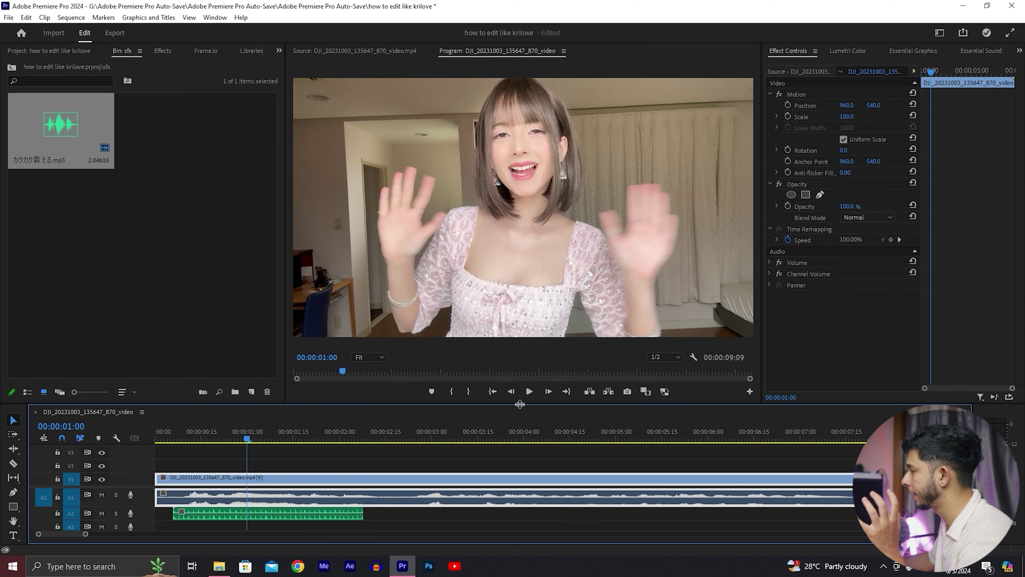
pyautogui.moveTo(520, 404); pyautogui.dragTo(520, 371)
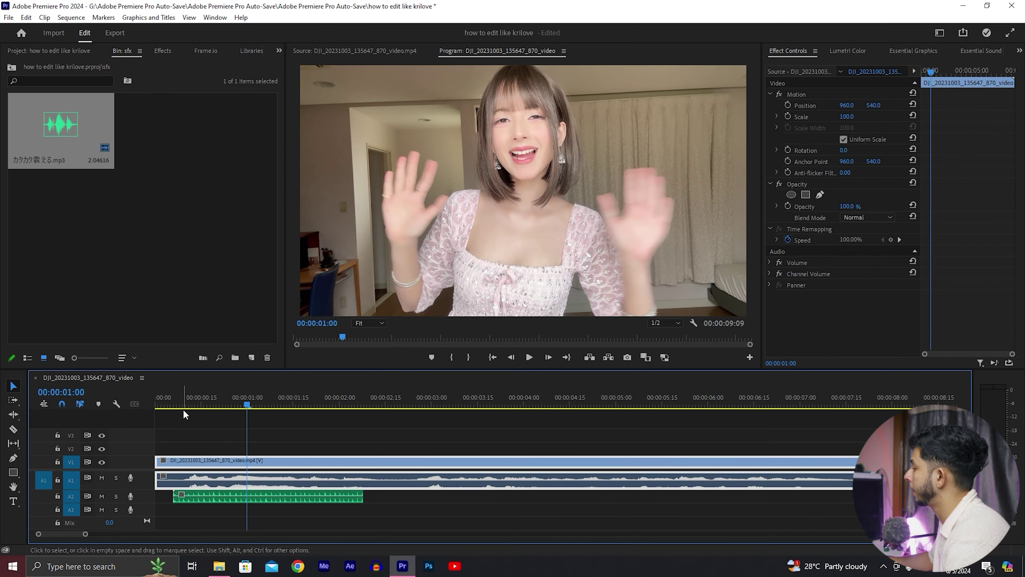
# - Enlarge Audio 1, zoom in, and play to park the playhead around 00:00:01:11
pyautogui.click(182, 410)
pyautogui.doubleClick(139, 485)
pyautogui.press('=')
pyautogui.press('space')
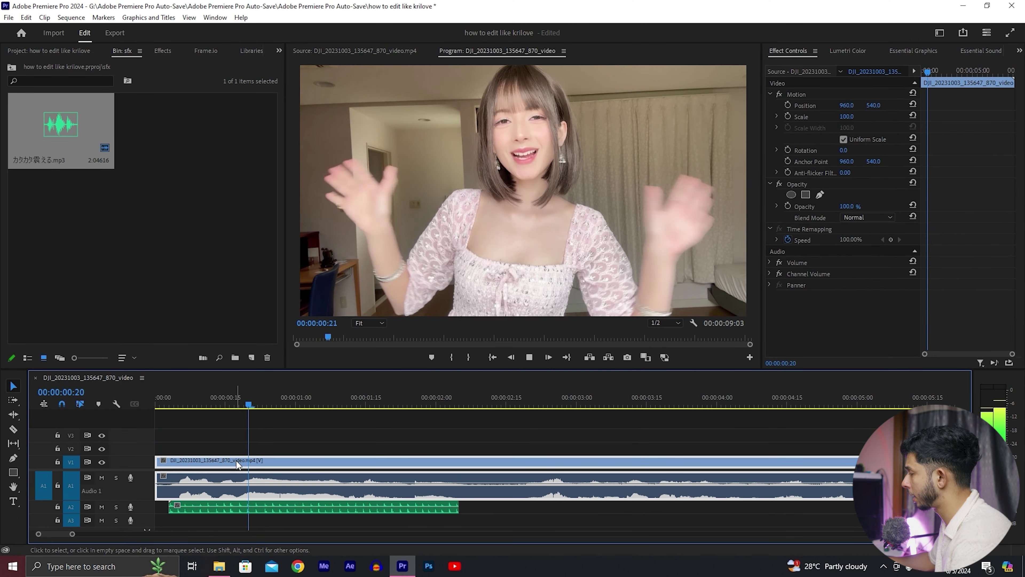
pyautogui.press('space')
pyautogui.click(292, 400)
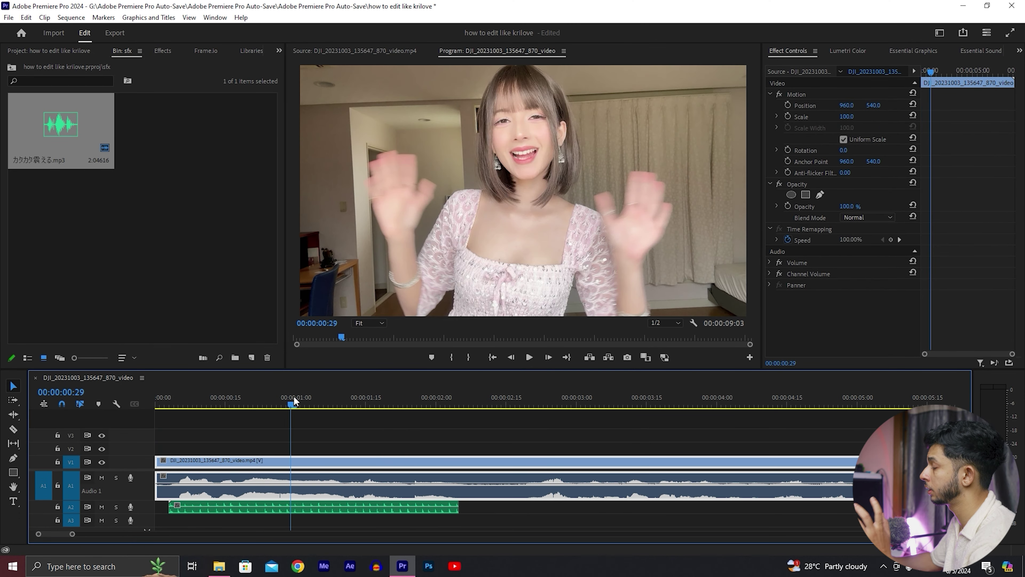
pyautogui.press('space')
# - Cut the A2 sound effect at the playhead, delete its tail, and zoom the timeline back out
pyautogui.press('space')
pyautogui.press('c')
pyautogui.click(347, 508)
pyautogui.press('v')
pyautogui.click(365, 510)
pyautogui.press('Delete')
pyautogui.press('space')
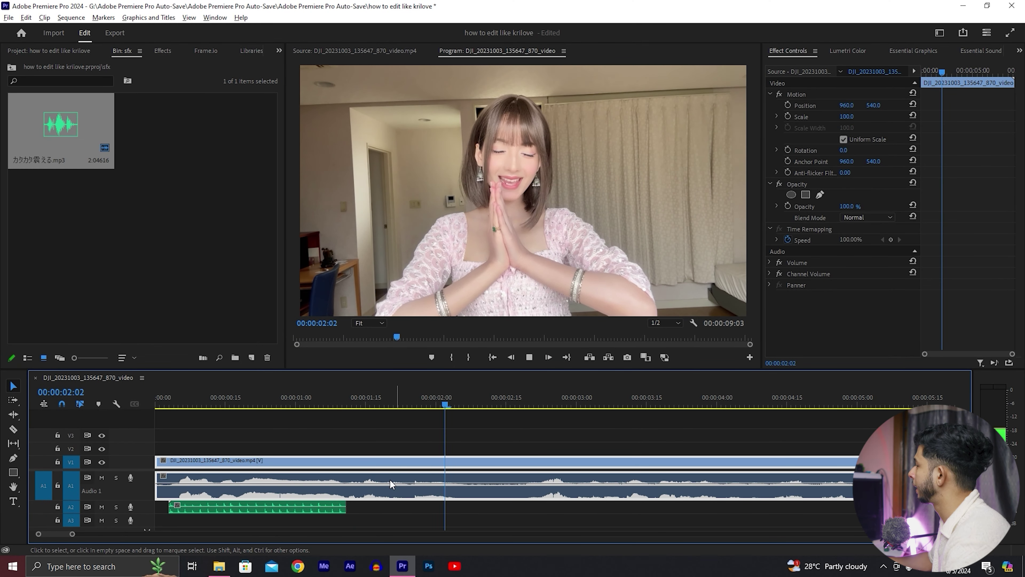
pyautogui.press('-')
pyautogui.press('space')
pyautogui.press('-')
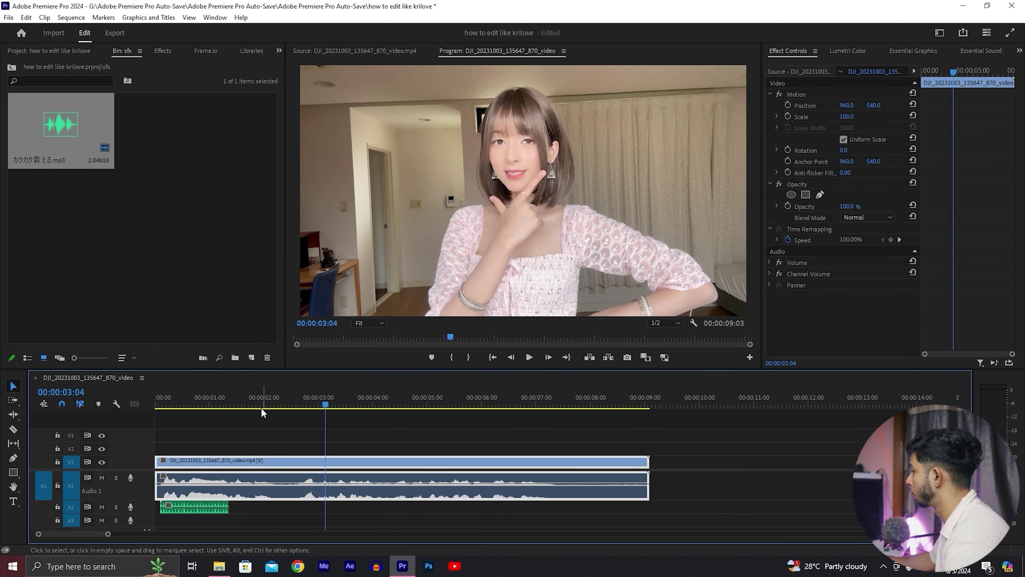
pyautogui.click(251, 404)
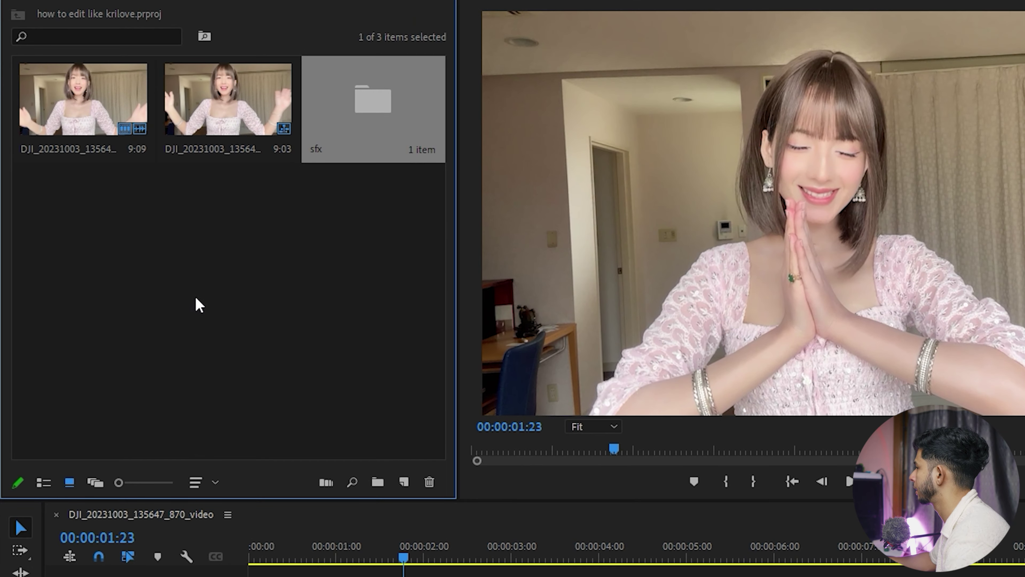
# - Create a photos bin, import the shin-chan image into it, and split the DJI clip after 00:00:02:15
pyautogui.rightClick(121, 245)
pyautogui.click(309, 338)
pyautogui.write('photos')
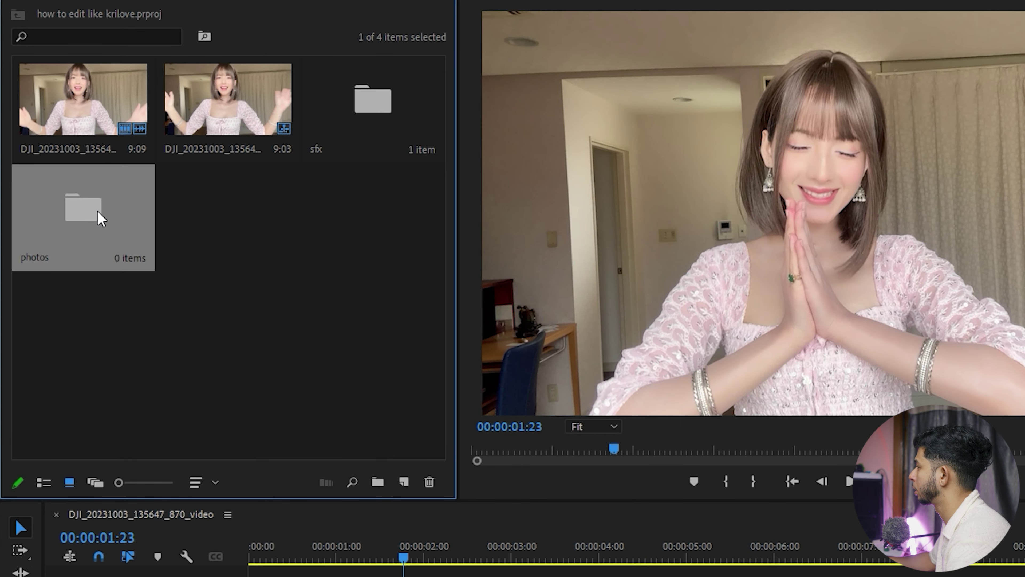
pyautogui.doubleClick(101, 218)
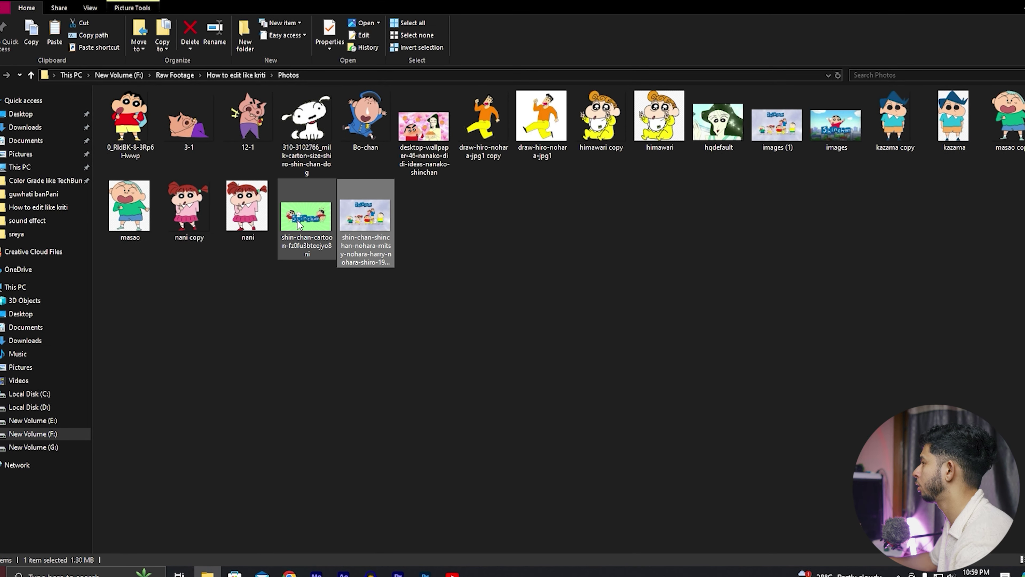
pyautogui.moveTo(429, 144); pyautogui.dragTo(400, 573)
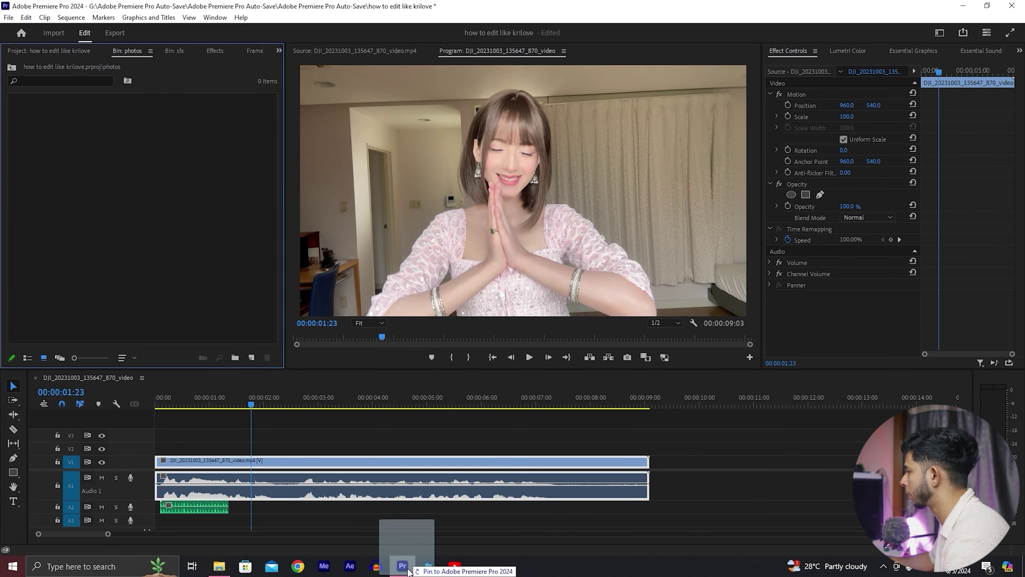
pyautogui.moveTo(312, 568); pyautogui.dragTo(154, 225)
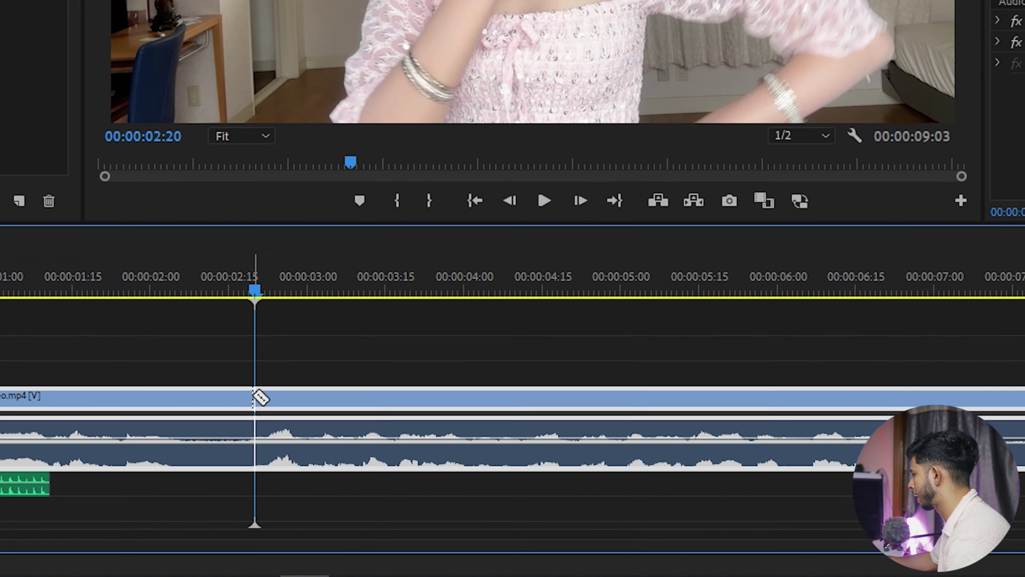
pyautogui.click(378, 461)
pyautogui.press('space')
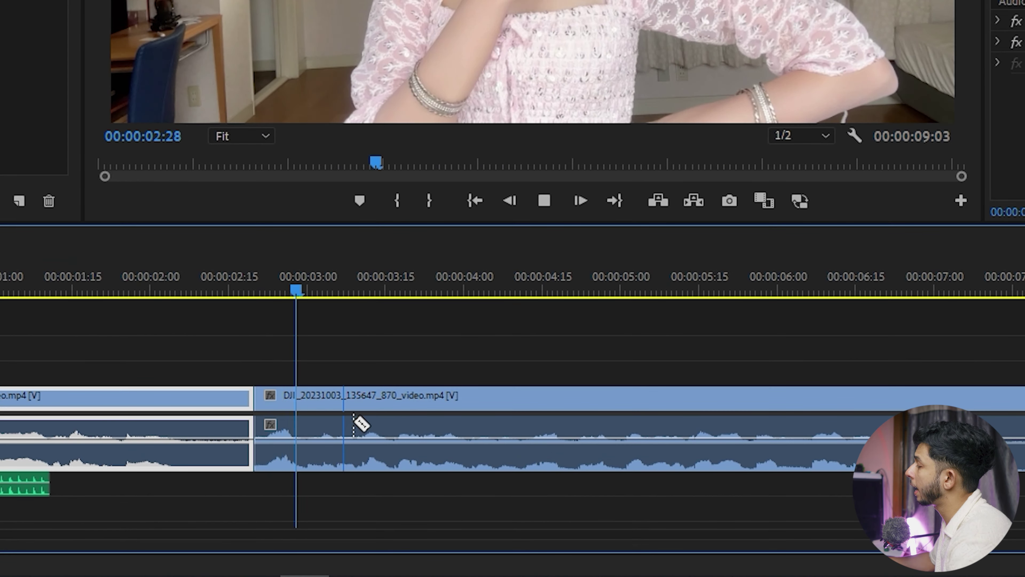
# - Cut the vlog at 00:00:07:06, delete the tail, and move the middle section up to V2
pyautogui.press('-')
pyautogui.press('space')
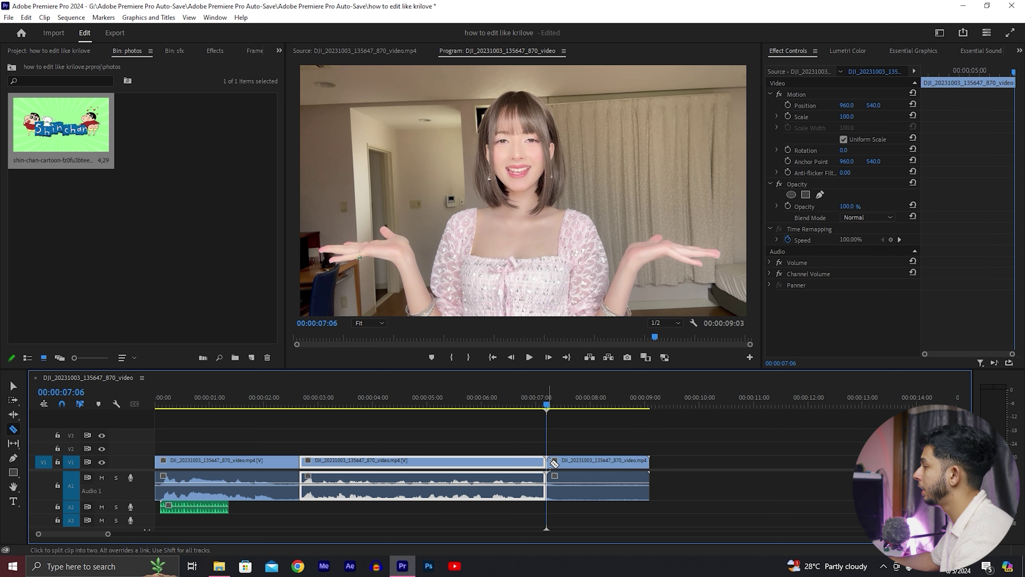
pyautogui.press('v')
pyautogui.click(610, 474)
pyautogui.press('Delete')
pyautogui.click(353, 459)
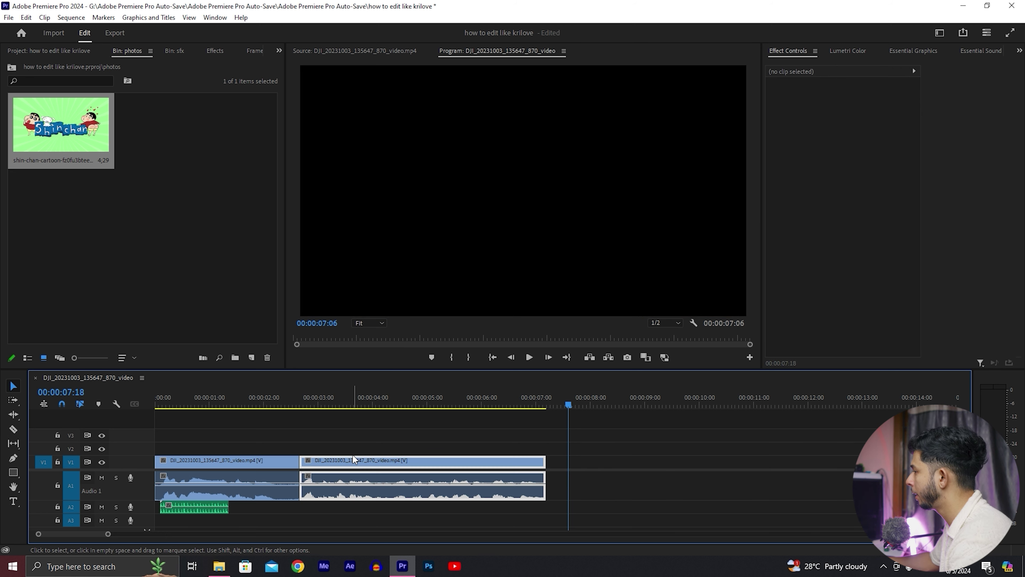
pyautogui.hotkey('alt', 'Up')
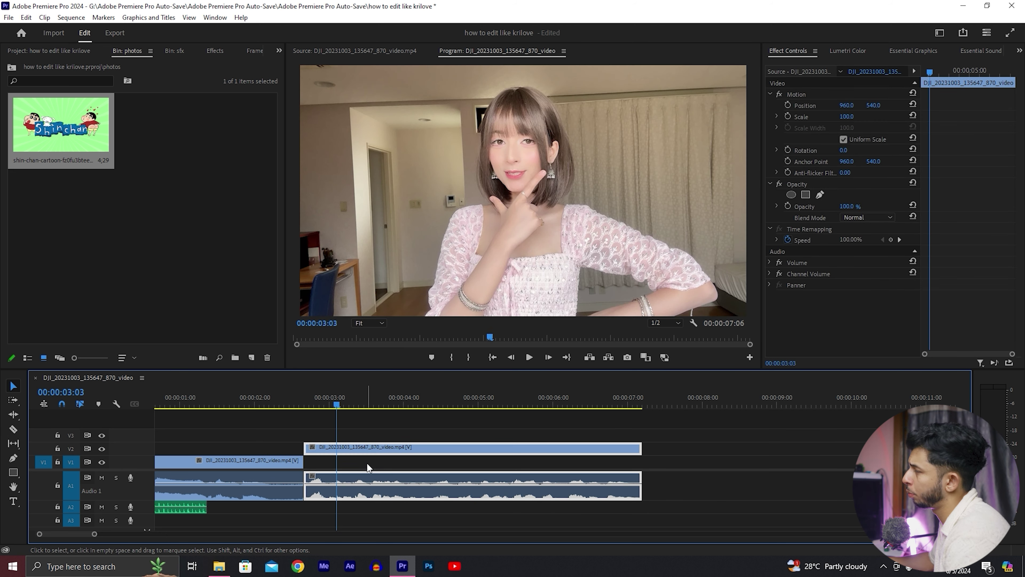
# - Put the Shinchan image on V1 and keyframe the vlog's Scale down to a 74% inset
pyautogui.moveTo(70, 143); pyautogui.dragTo(307, 467)
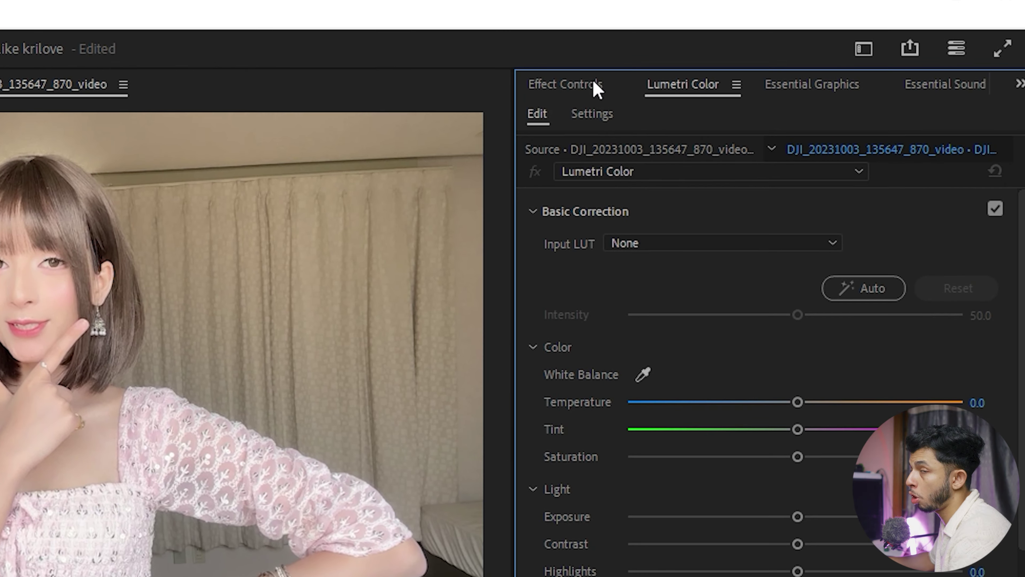
pyautogui.click(581, 87)
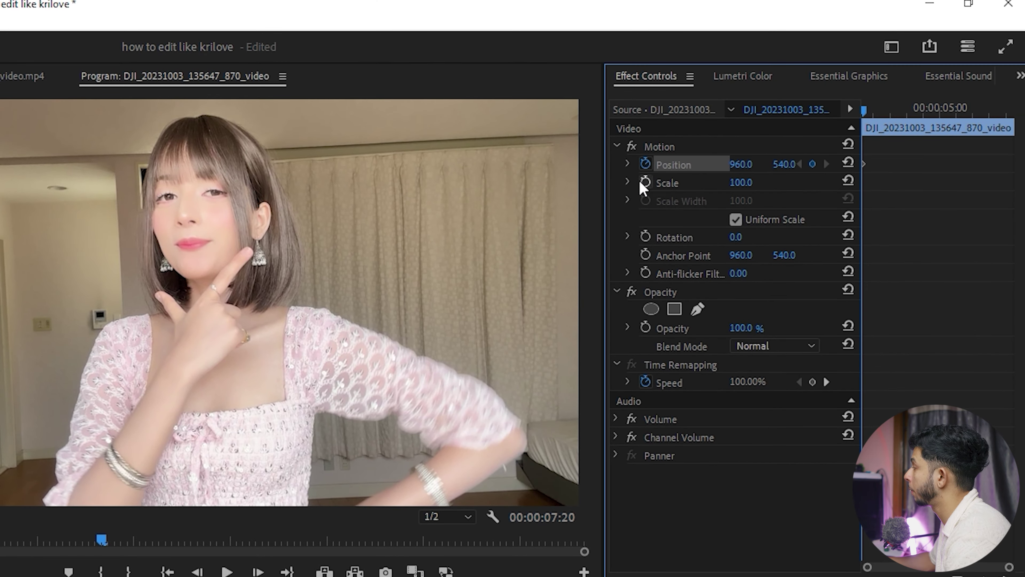
pyautogui.click(645, 183)
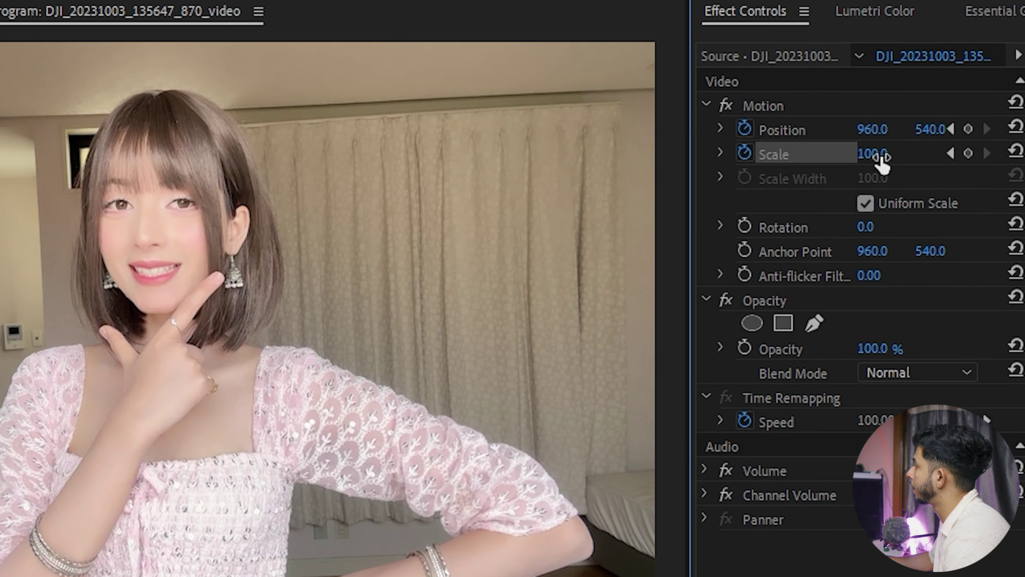
pyautogui.moveTo(847, 117); pyautogui.dragTo(820, 117)
pyautogui.moveTo(869, 153); pyautogui.dragTo(884, 153)
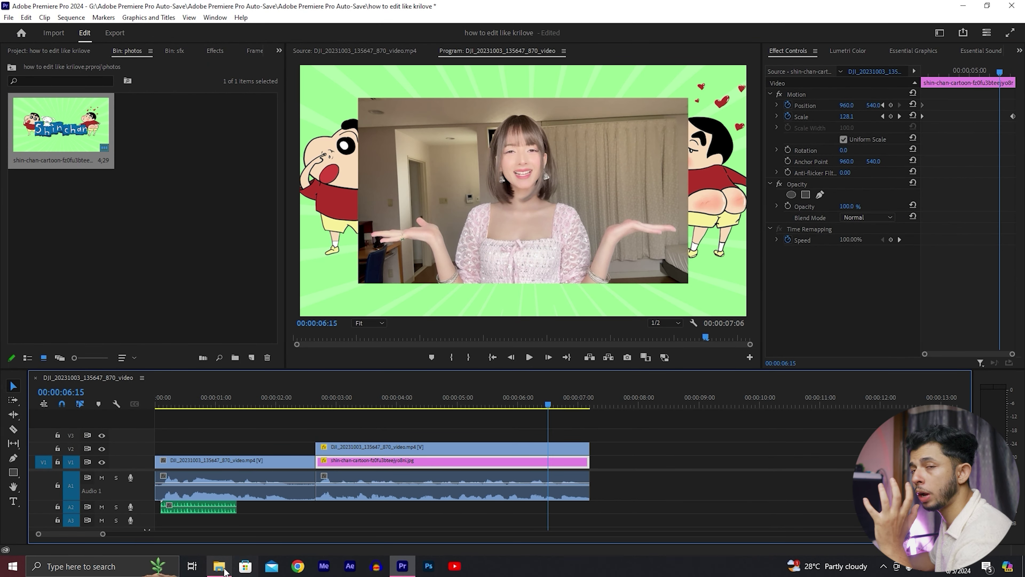
# - Import the Green Screen Crayon Shinchan Dance Animation from the Assets folder into the photos bin
pyautogui.click(224, 571)
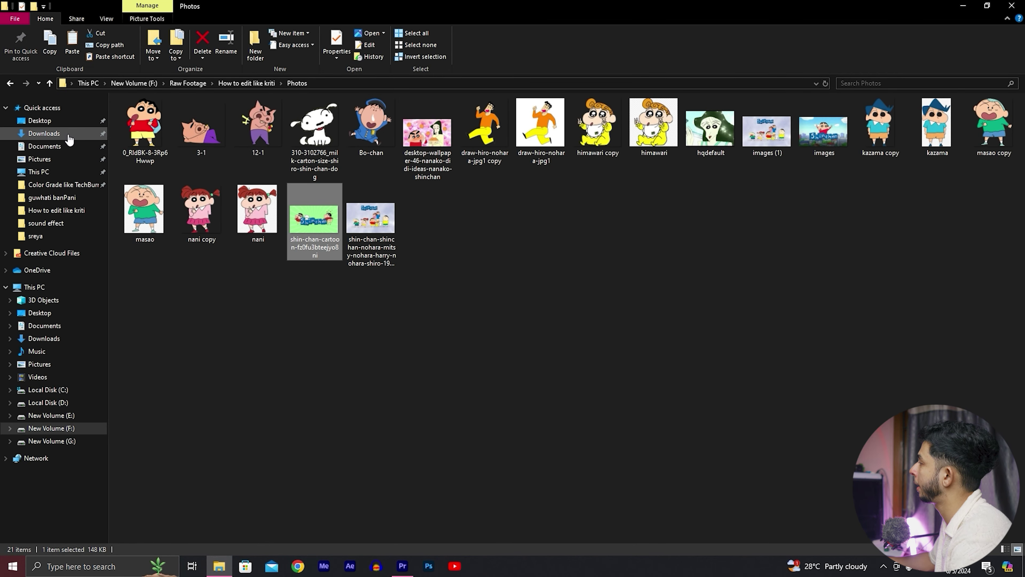
pyautogui.click(49, 83)
pyautogui.doubleClick(201, 137)
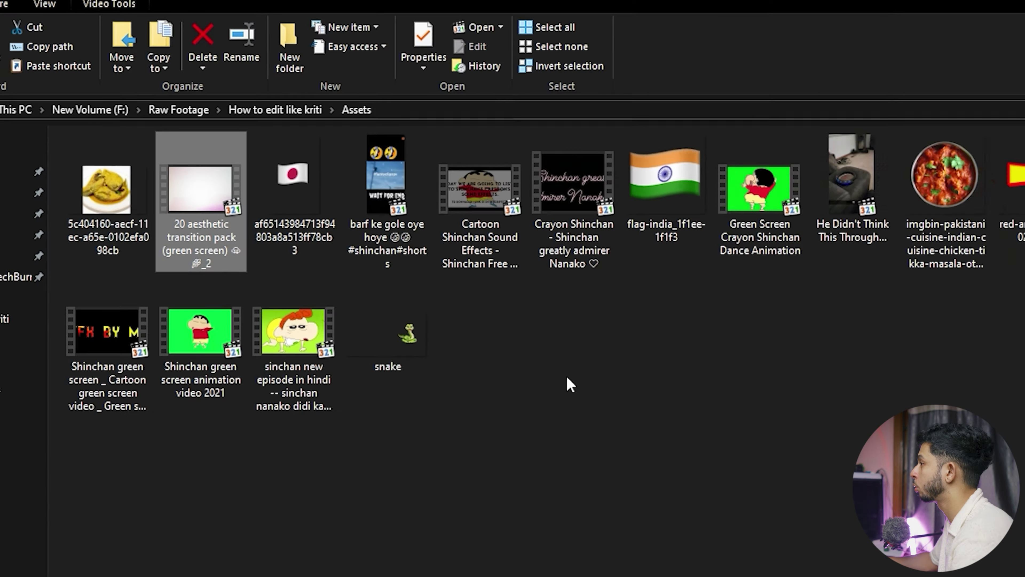
pyautogui.moveTo(536, 162)
pyautogui.mouseDown()
pyautogui.moveTo(414, 557)
pyautogui.moveTo(511, 354)
pyautogui.mouseUp()
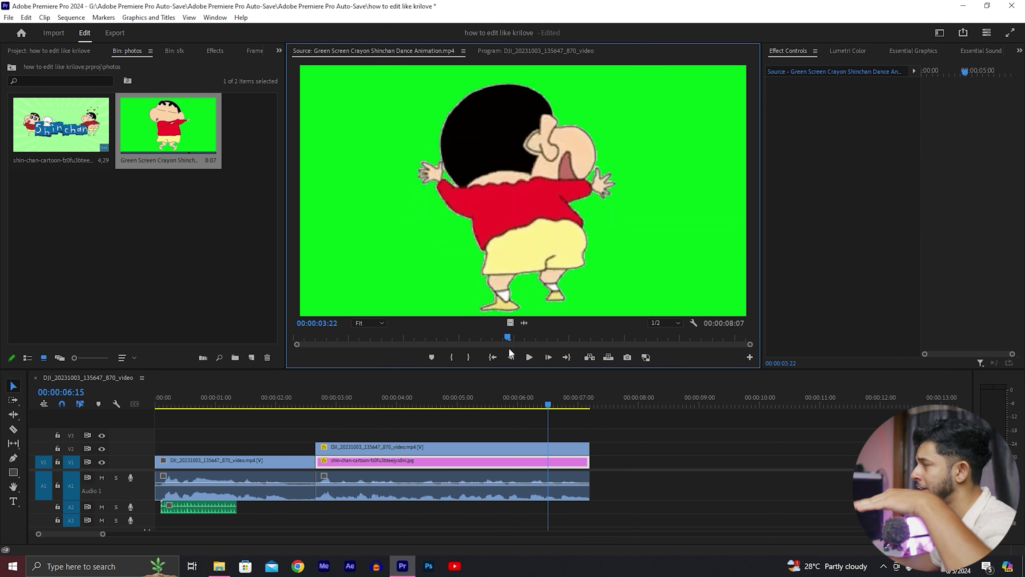
pyautogui.press('Right')
pyautogui.press('Right')
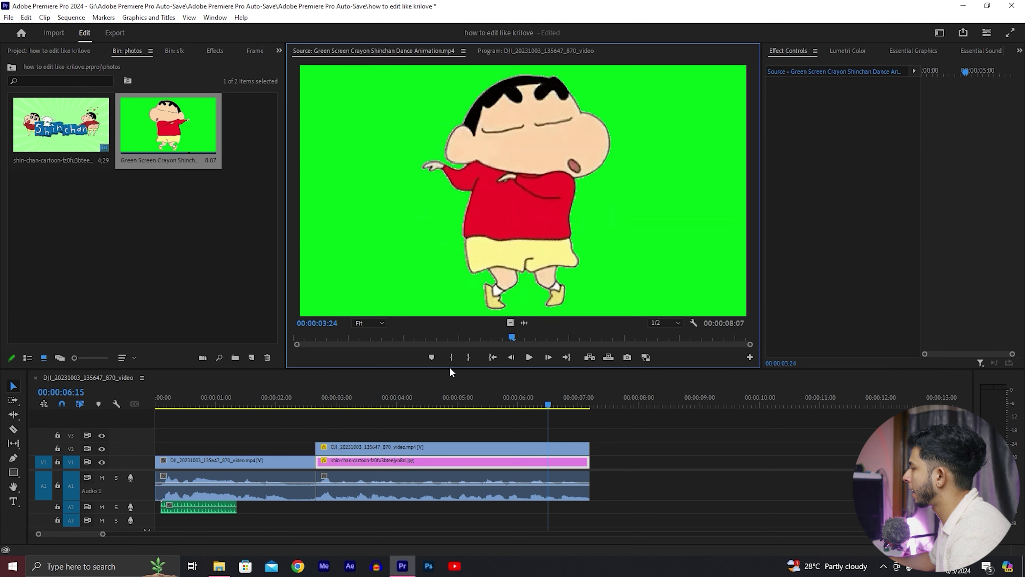
# - Place the dance clip on V3 at 3 seconds over the inset and play back the composite
pyautogui.moveTo(363, 427); pyautogui.dragTo(311, 434)
pyautogui.click(316, 400)
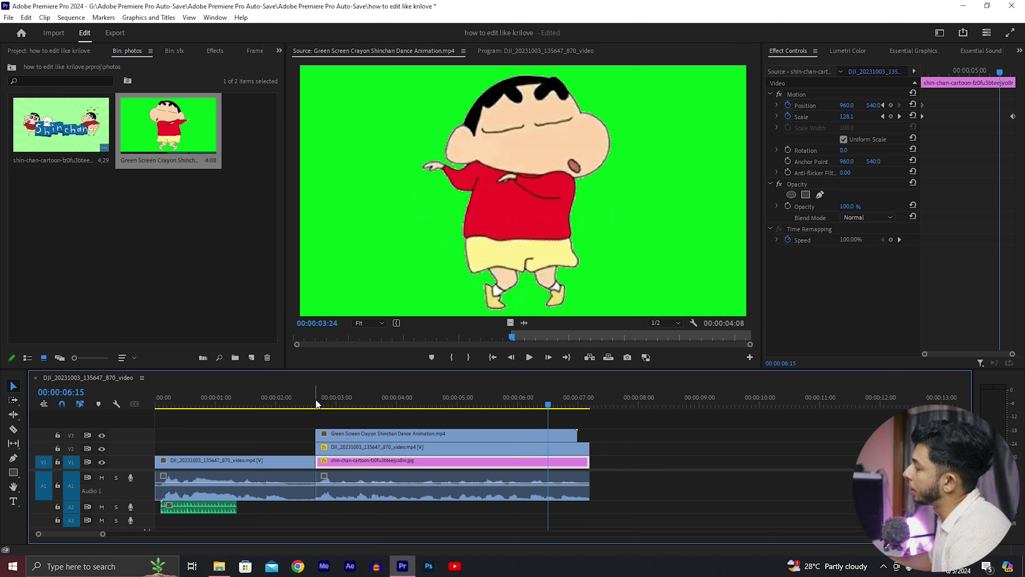
pyautogui.press('space')
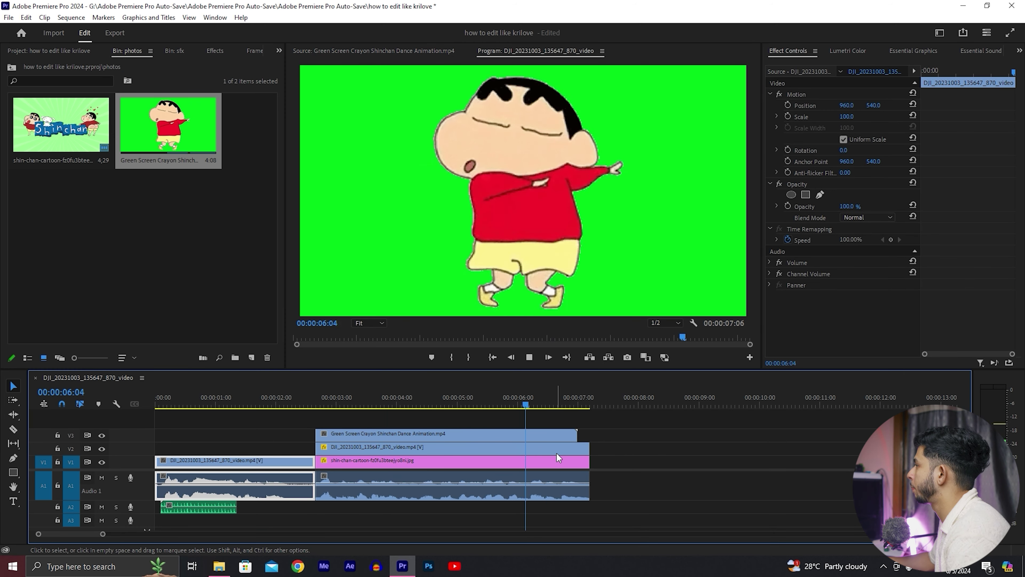
pyautogui.moveTo(570, 456); pyautogui.dragTo(438, 439)
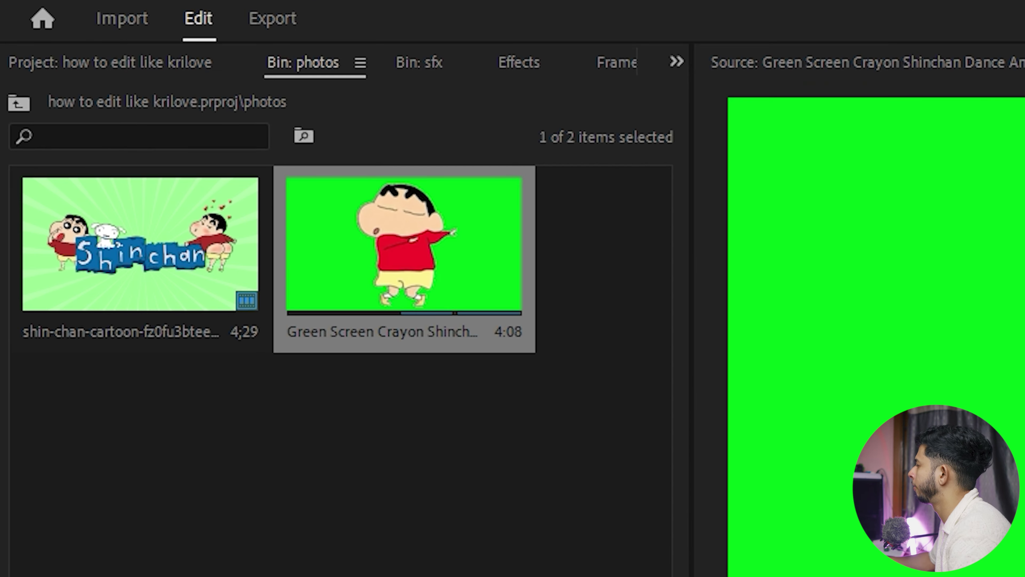
pyautogui.click(519, 65)
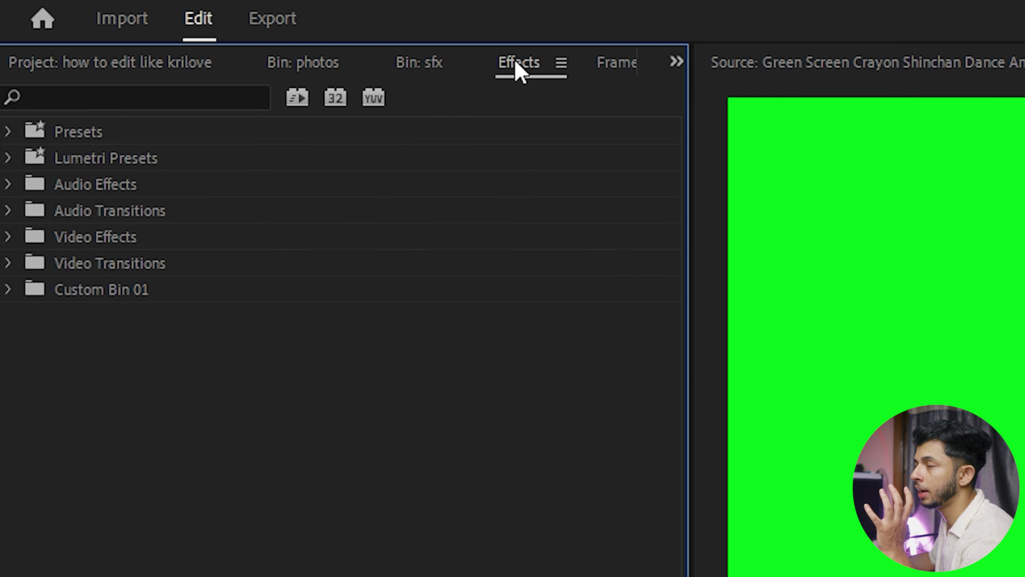
# - Apply Ultra Key to the V3 dance clip, key out its green, and tweak the matte settings
pyautogui.click(160, 101)
pyautogui.write('ul')
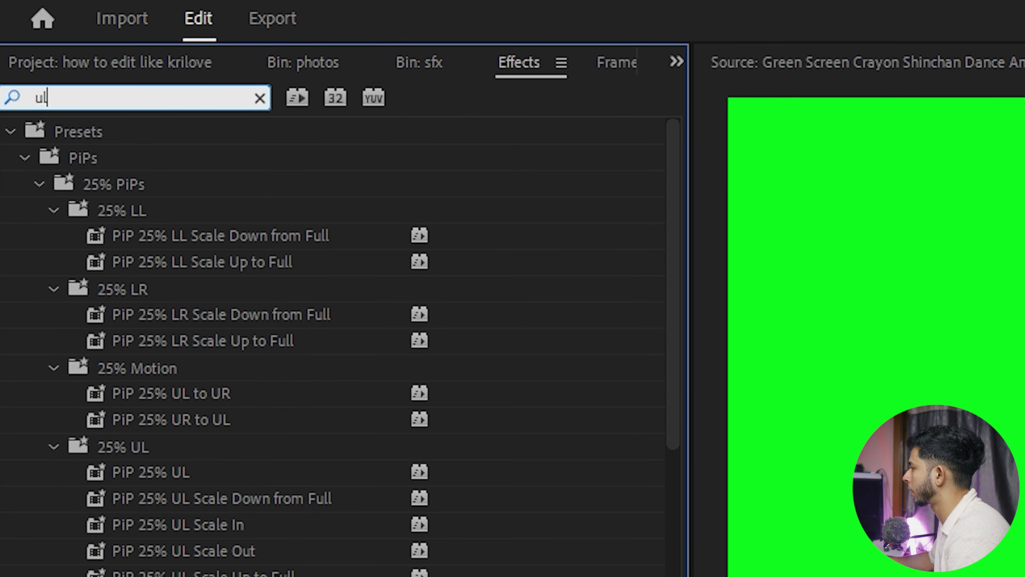
pyautogui.write('tr')
pyautogui.moveTo(114, 288); pyautogui.dragTo(343, 464)
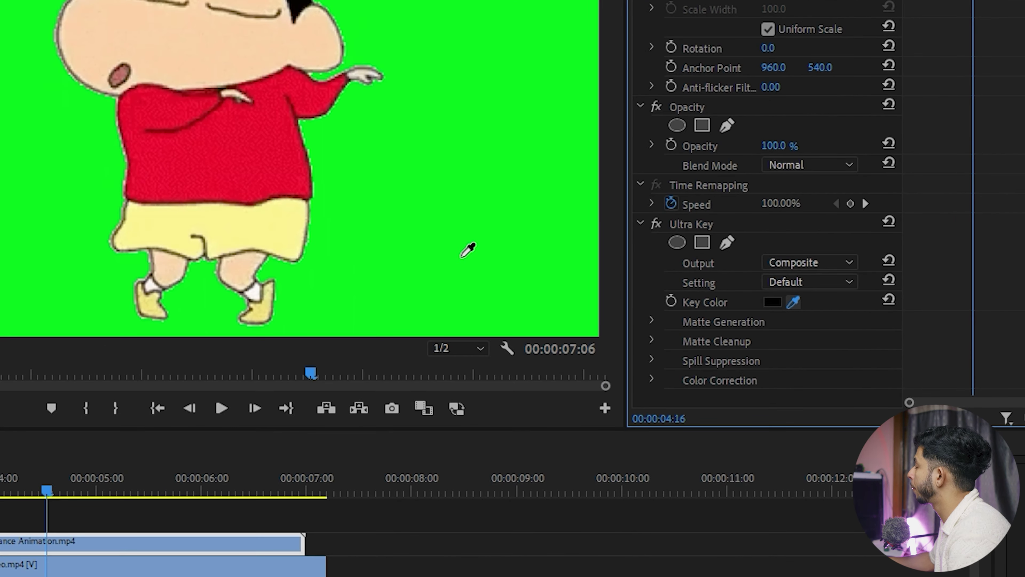
pyautogui.click(462, 256)
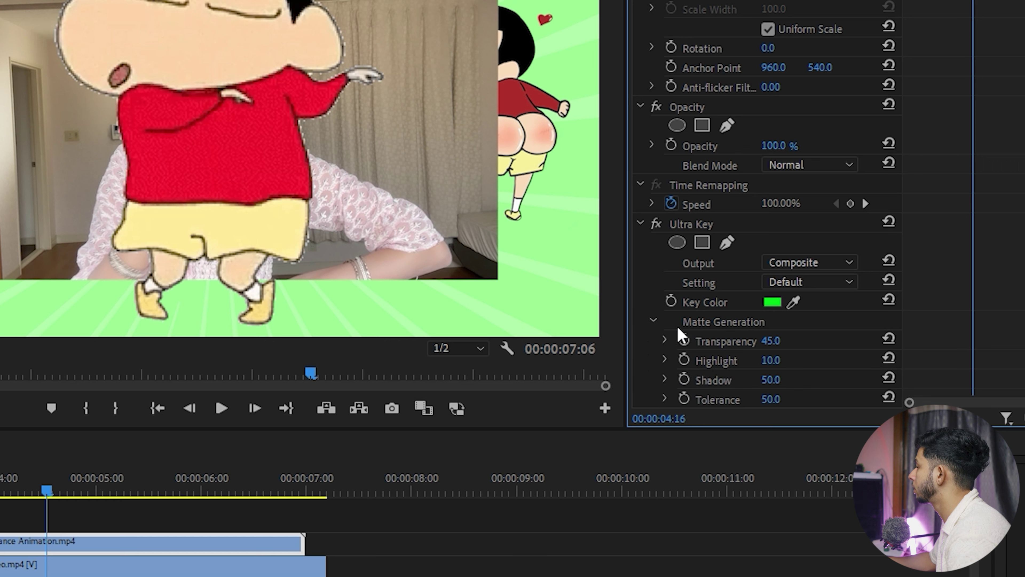
pyautogui.click(662, 325)
pyautogui.scroll(-2, 825, 348)
pyautogui.moveTo(773, 285); pyautogui.dragTo(801, 333)
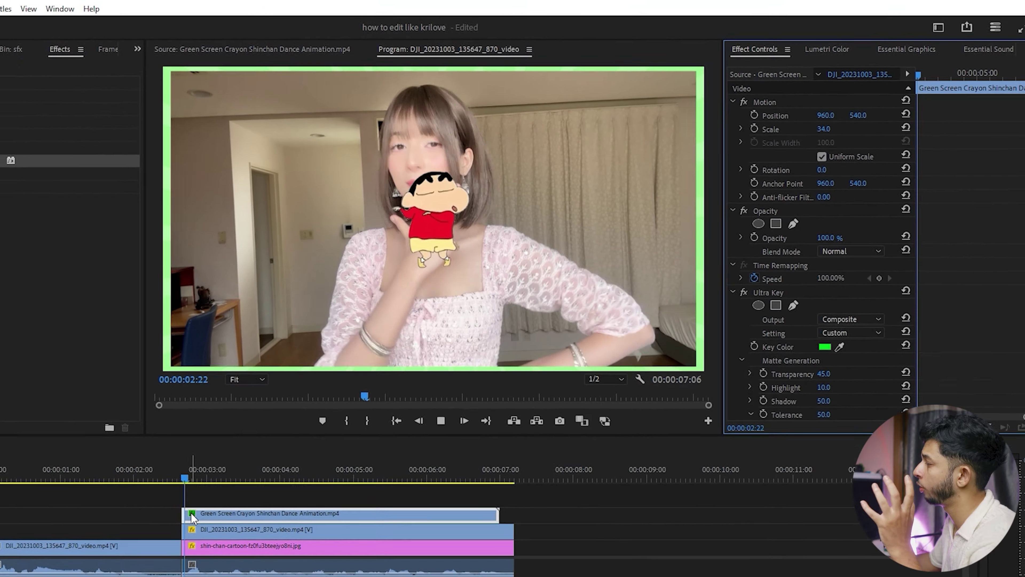
pyautogui.press('space')
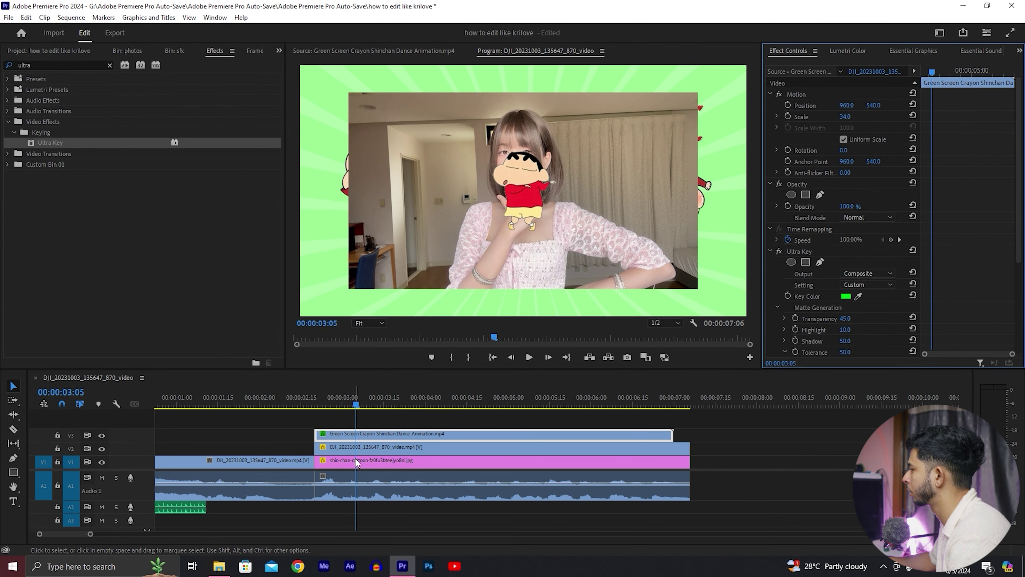
# - Slide the dance clip later and trim its end to 7:06 to match the other clips
pyautogui.moveTo(350, 434); pyautogui.dragTo(383, 437)
pyautogui.press('c')
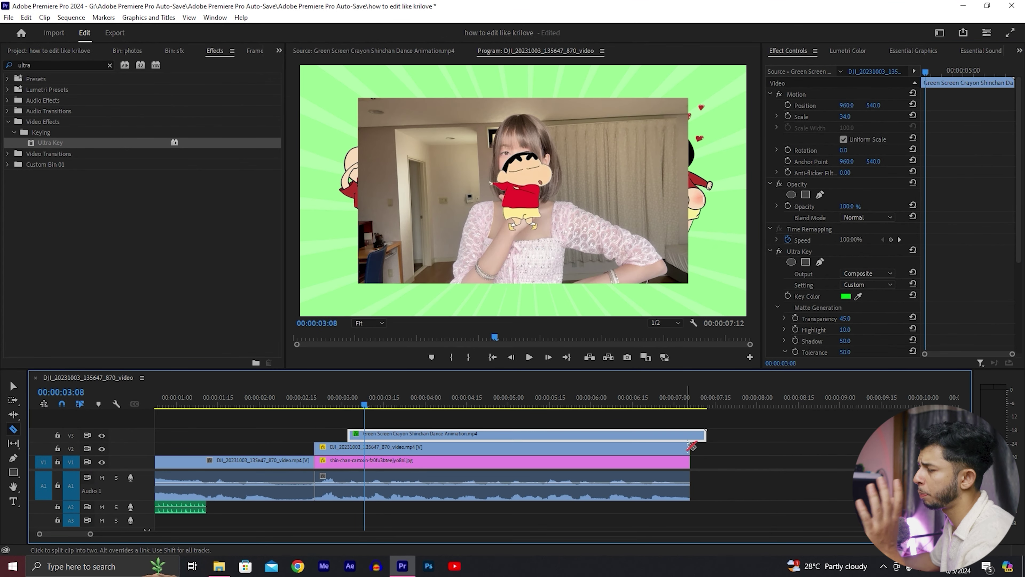
pyautogui.moveTo(701, 435); pyautogui.dragTo(690, 435)
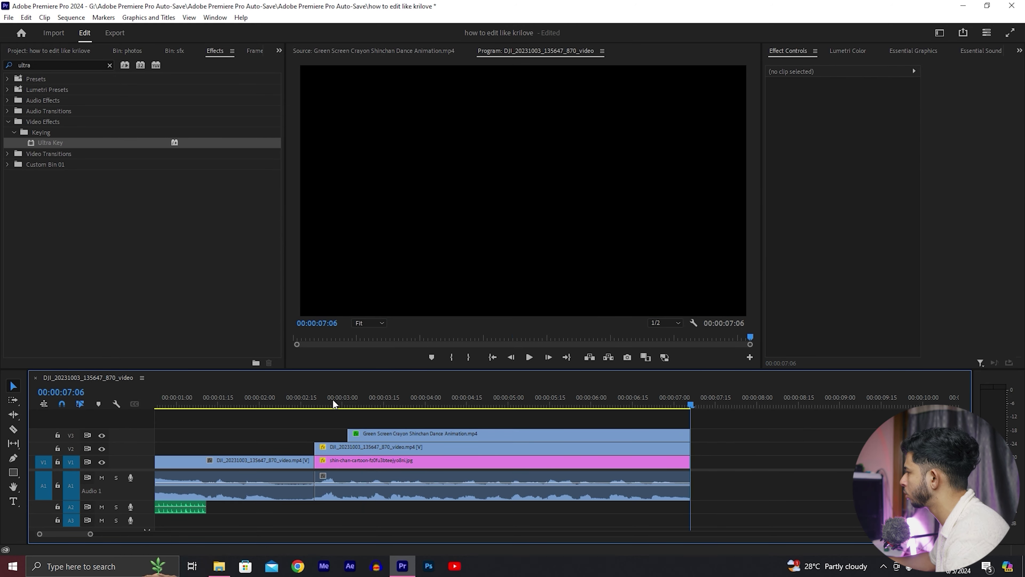
# - At about 3 seconds, keyframe the dance clip's Position so Shinchan slides into the lower-left
pyautogui.moveTo(332, 404); pyautogui.dragTo(347, 399)
pyautogui.click(368, 433)
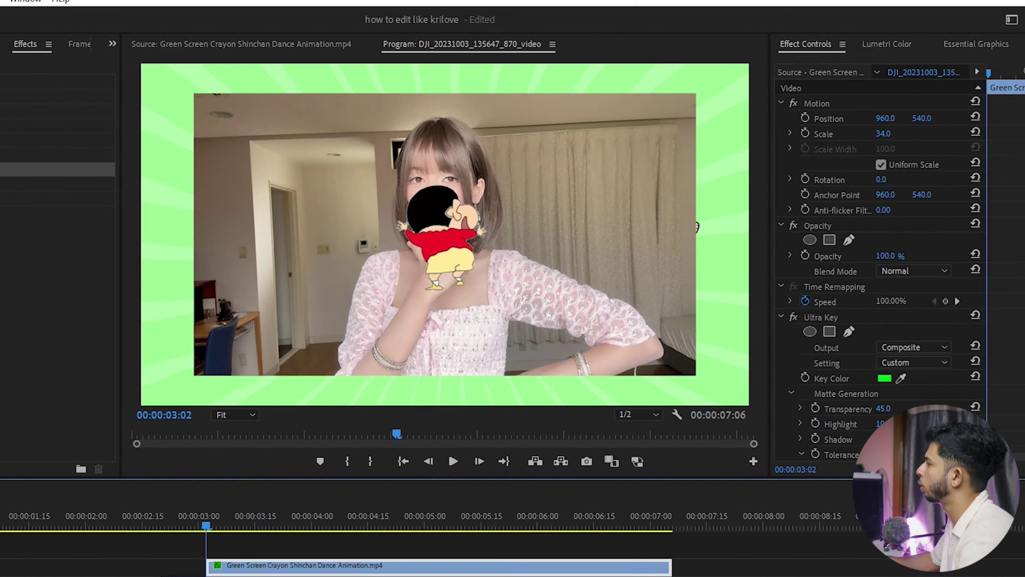
pyautogui.moveTo(856, 108); pyautogui.dragTo(787, 109)
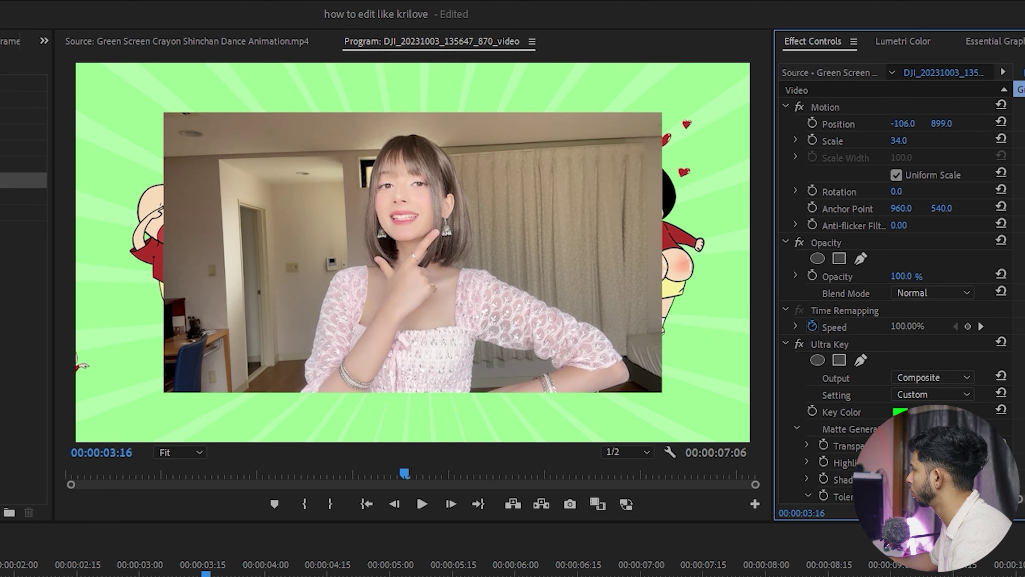
pyautogui.moveTo(902, 123); pyautogui.dragTo(953, 127)
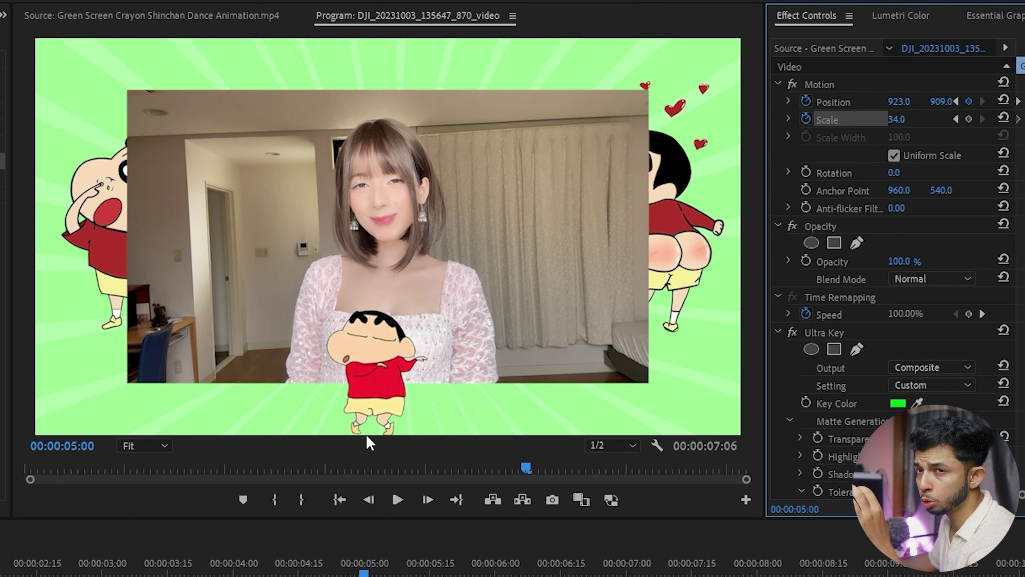
pyautogui.click(122, 569)
pyautogui.press('space')
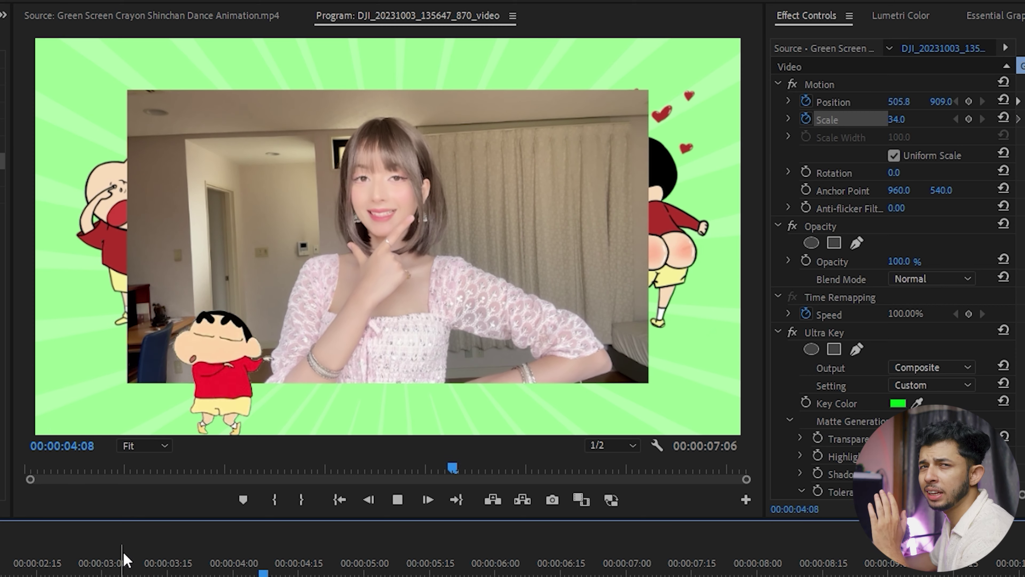
pyautogui.press('space')
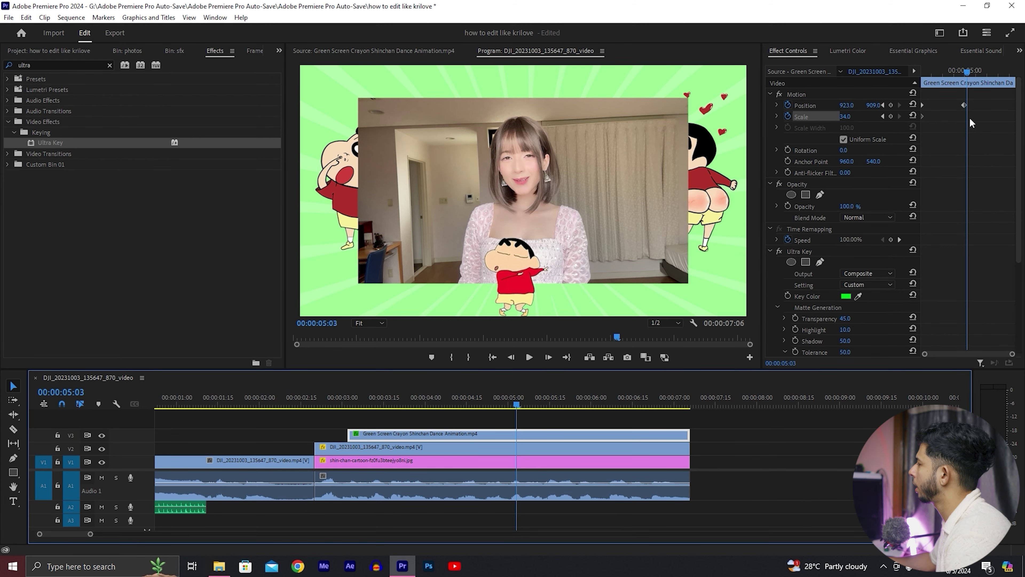
pyautogui.moveTo(965, 105); pyautogui.dragTo(961, 105)
# - Near 7:02, lower Position X to about -151 so Shinchan slides off the left edge
pyautogui.moveTo(450, 401); pyautogui.dragTo(481, 406)
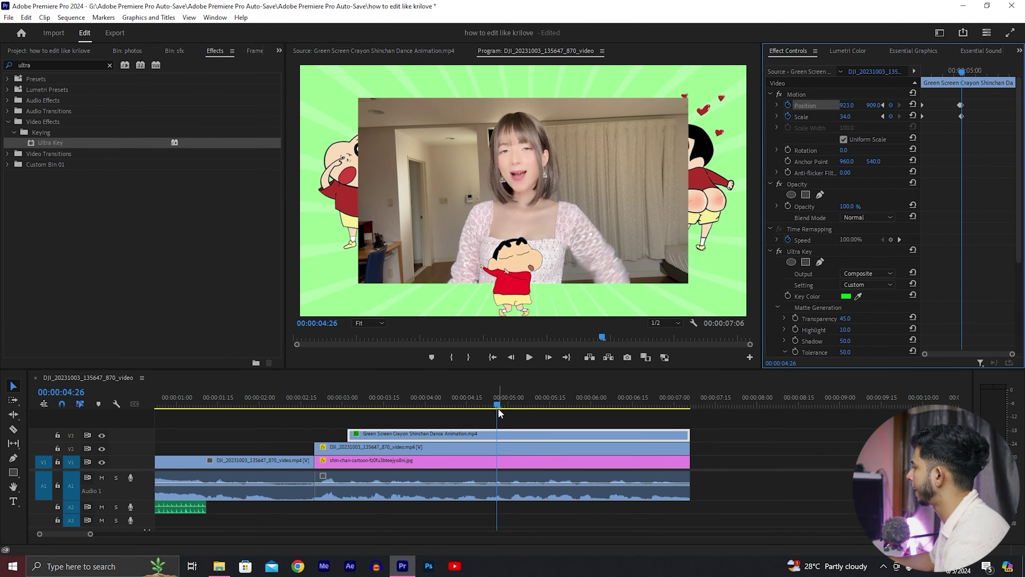
pyautogui.moveTo(499, 412); pyautogui.dragTo(681, 409)
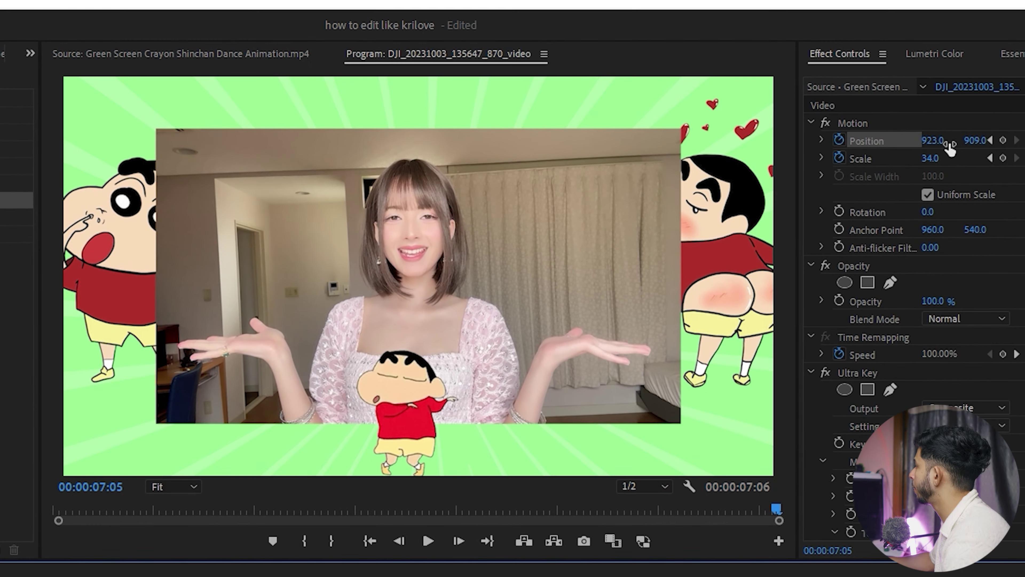
pyautogui.moveTo(847, 105); pyautogui.dragTo(791, 106)
pyautogui.moveTo(932, 140)
pyautogui.mouseDown()
pyautogui.moveTo(888, 140)
pyautogui.moveTo(925, 140)
pyautogui.mouseUp()
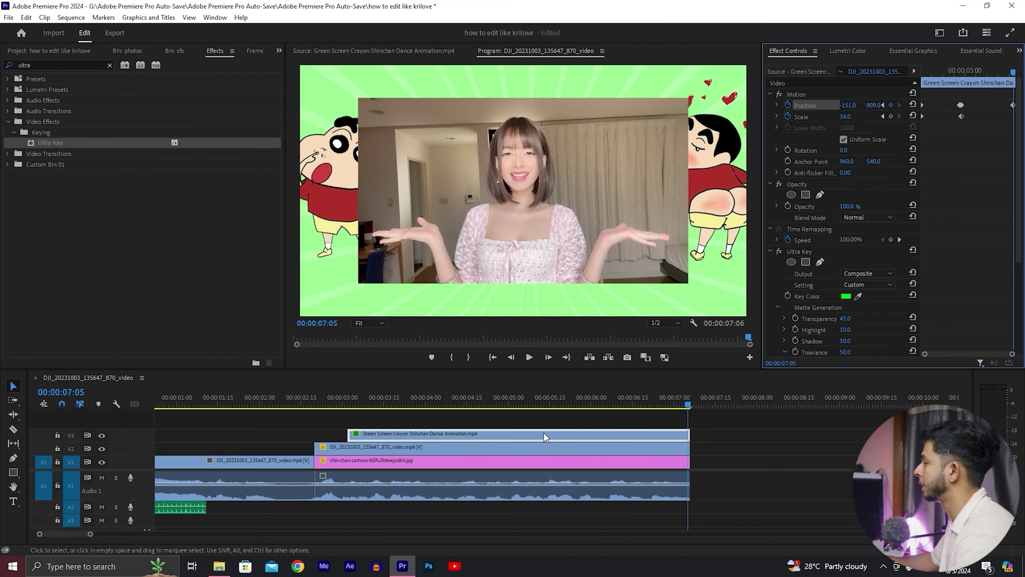
pyautogui.click(348, 404)
# - Duplicate the Green Screen Shinchan overlay onto V4, keyframed to enter from the right
pyautogui.press('space')
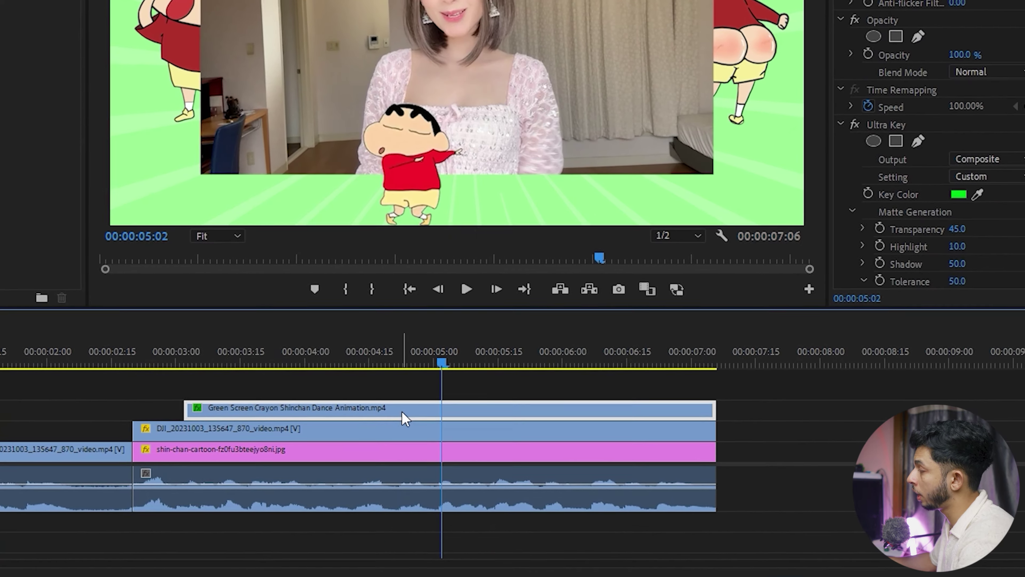
pyautogui.keyDown('alt'); pyautogui.moveTo(487, 436); pyautogui.dragTo(487, 423); pyautogui.keyUp('alt')
pyautogui.keyDown('alt'); pyautogui.moveTo(402, 378); pyautogui.dragTo(406, 374); pyautogui.keyUp('alt')
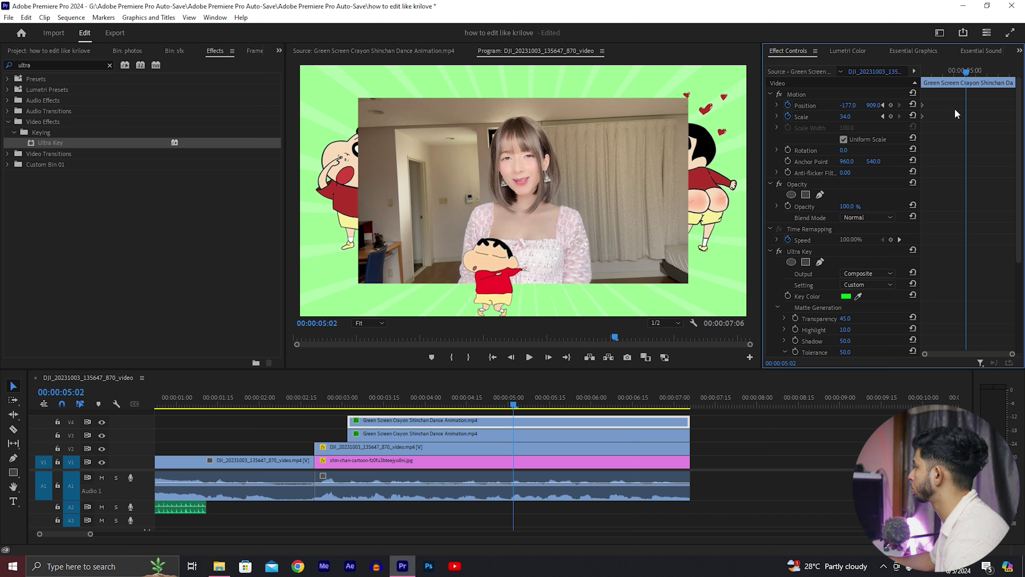
pyautogui.moveTo(381, 400); pyautogui.dragTo(348, 400)
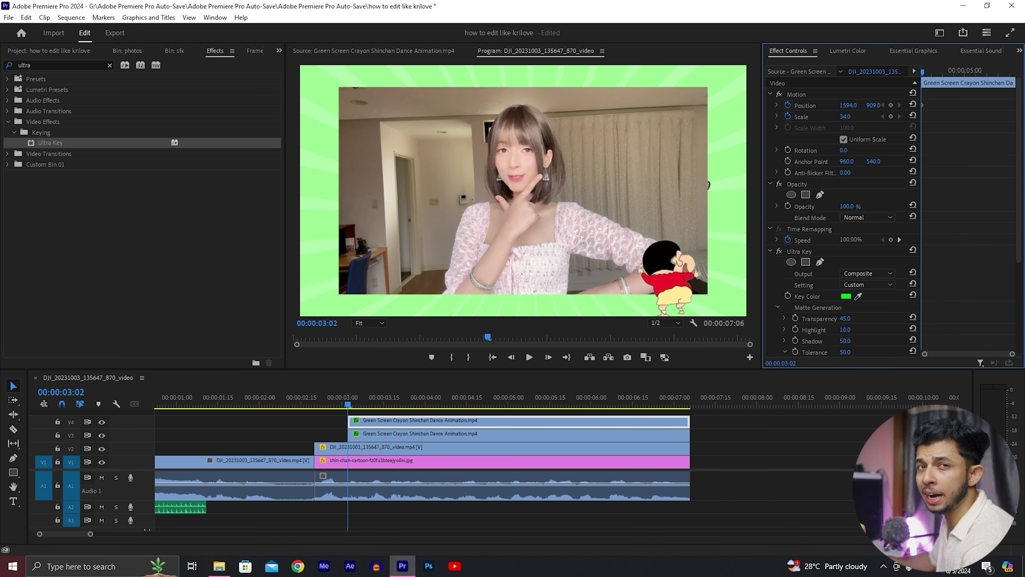
pyautogui.click(494, 399)
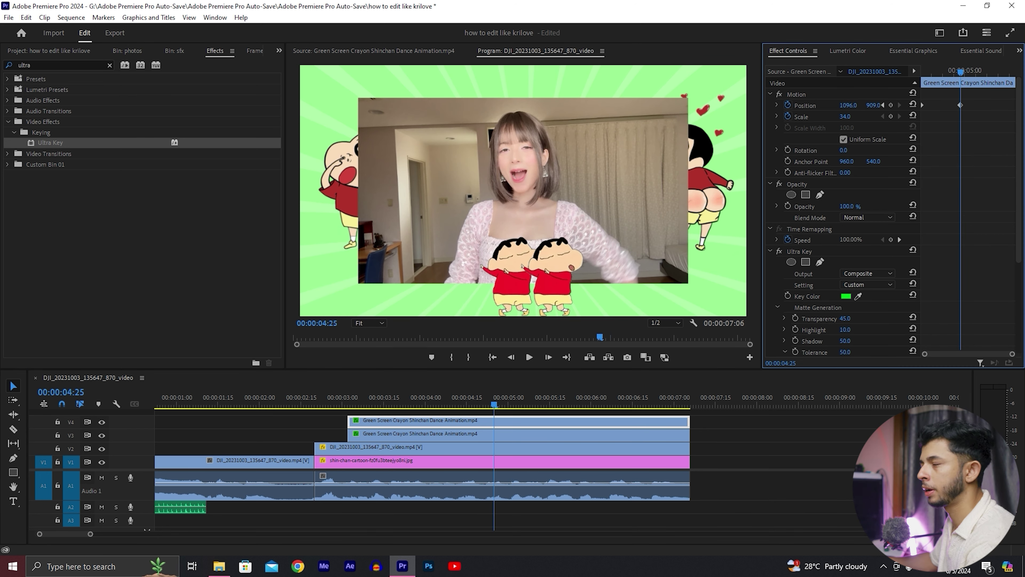
pyautogui.click(319, 399)
pyautogui.press('space')
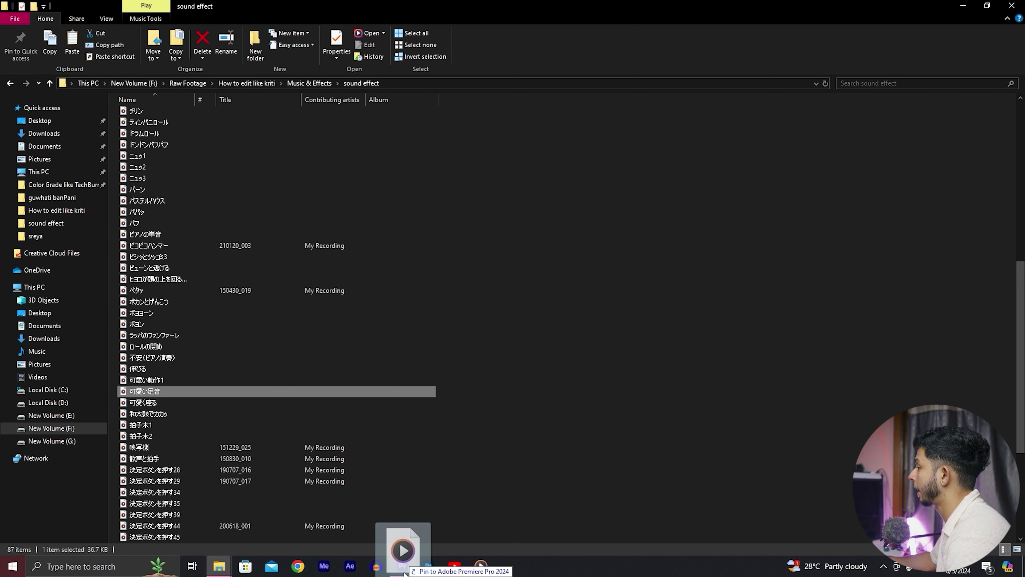
# - Drop 可愛い足音.mp3 into the timeline and play it under the Shinchan cutaway
pyautogui.moveTo(402, 566)
pyautogui.mouseDown()
pyautogui.moveTo(450, 516)
pyautogui.moveTo(382, 507)
pyautogui.mouseUp()
pyautogui.click(362, 402)
pyautogui.press('space')
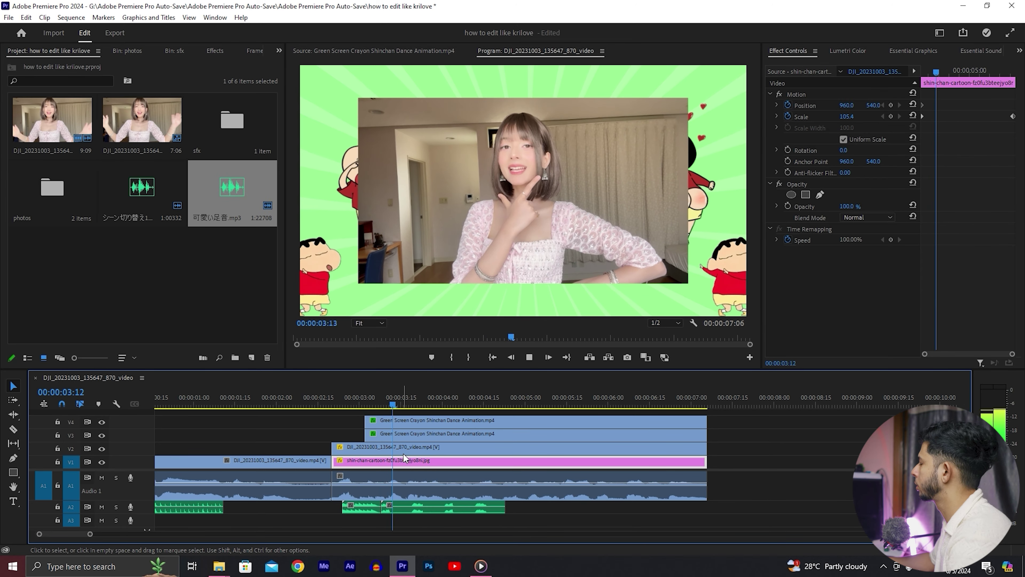
pyautogui.press('space')
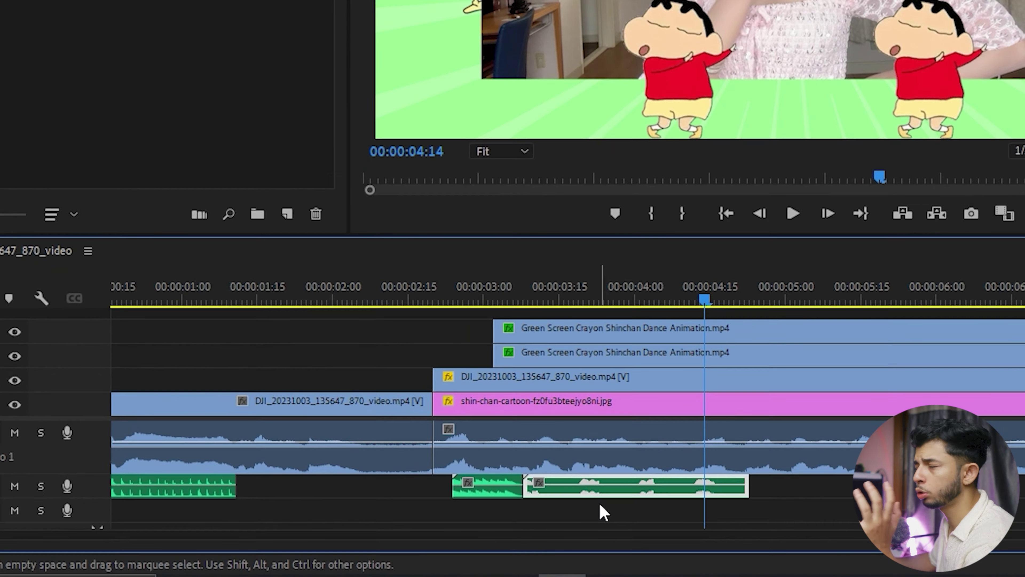
pyautogui.scroll(2, 502, 513)
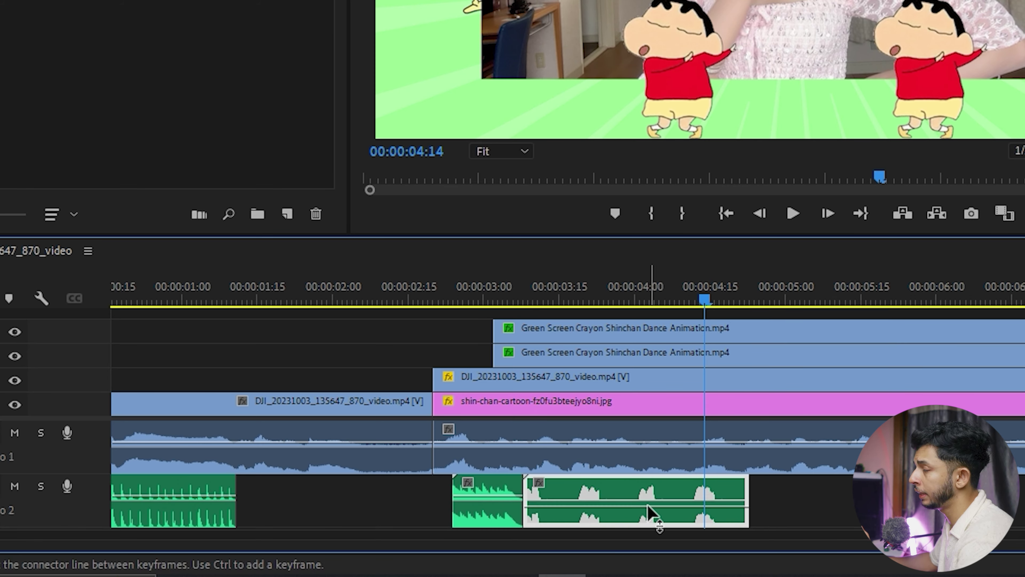
pyautogui.click(432, 298)
pyautogui.press('space')
pyautogui.press('space')
# - Move the footsteps sound to A3, add copies after it, and preview the cutaway
pyautogui.moveTo(581, 444); pyautogui.dragTo(552, 468)
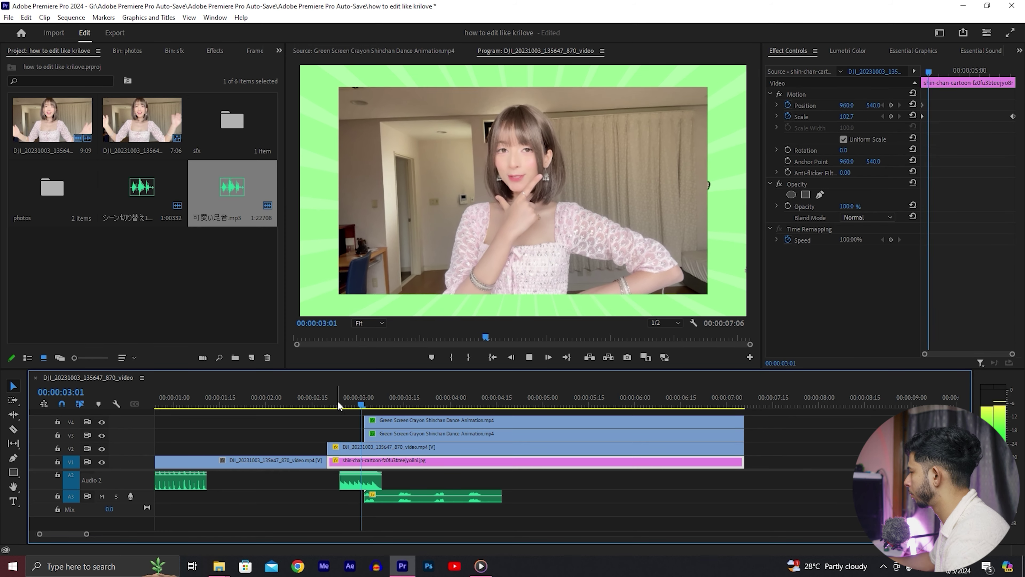
pyautogui.press('space')
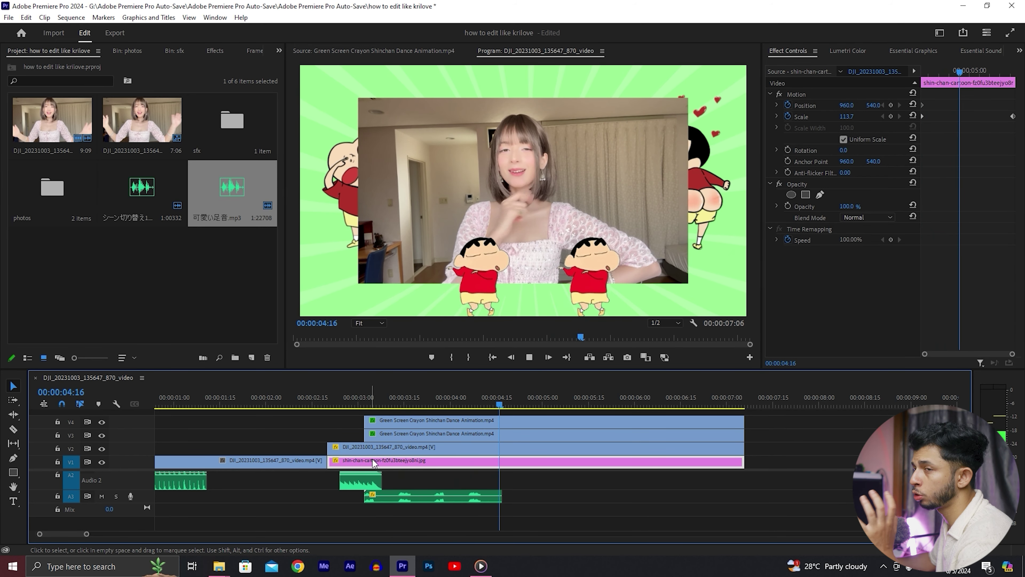
pyautogui.press('space')
pyautogui.moveTo(390, 501); pyautogui.dragTo(524, 503)
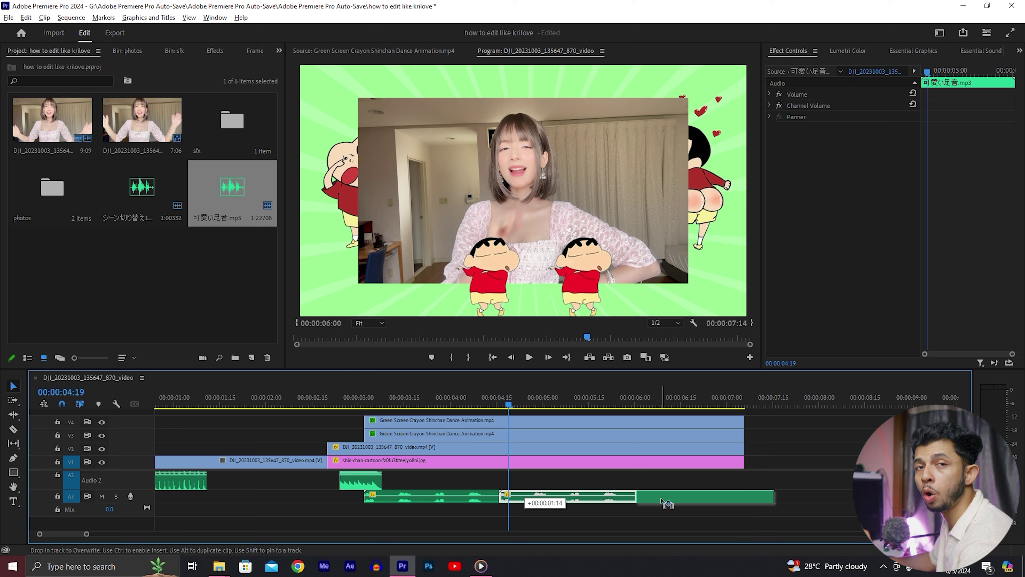
pyautogui.click(373, 461)
pyautogui.click(366, 396)
pyautogui.press('space')
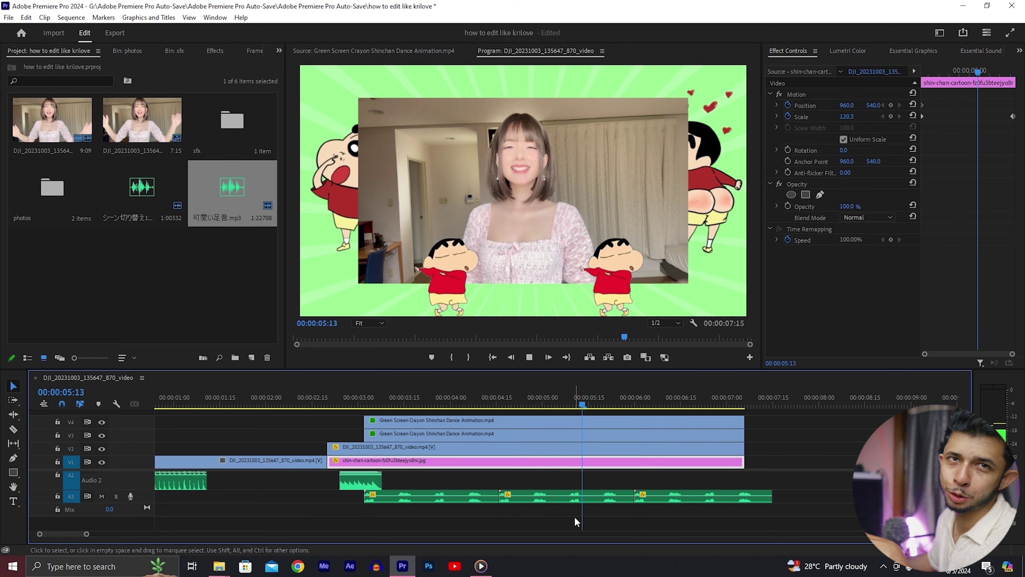
pyautogui.press('space')
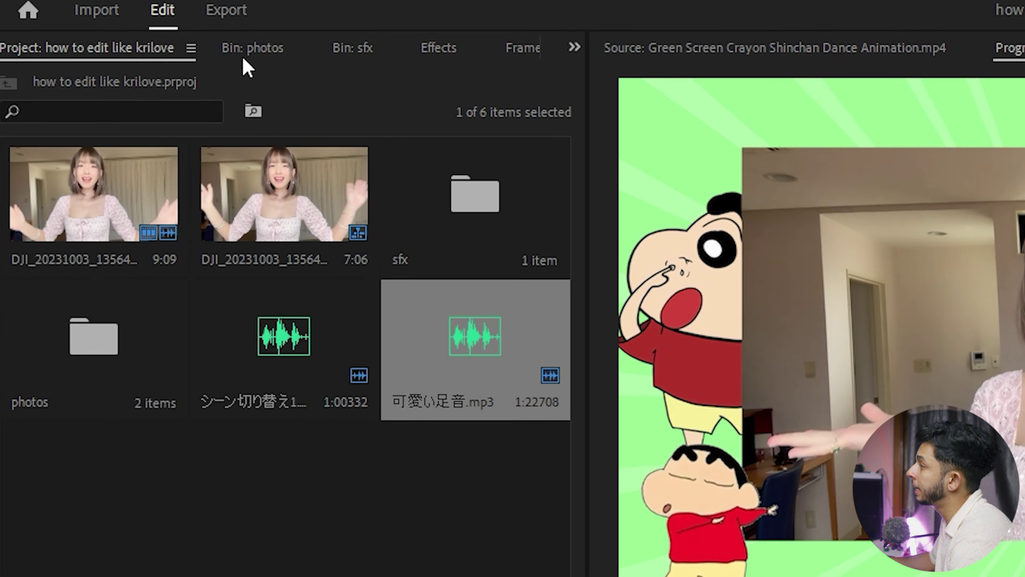
# - Apply Multiband Compressor with the Broadcast preset to the first vlog voice clip on A1
pyautogui.click(216, 51)
pyautogui.click(145, 82)
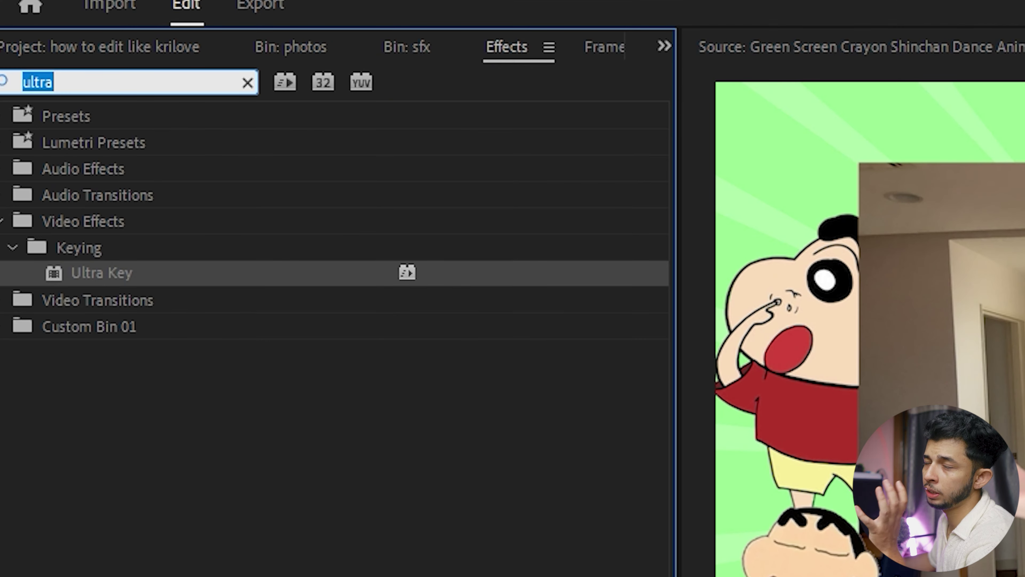
pyautogui.write('mu')
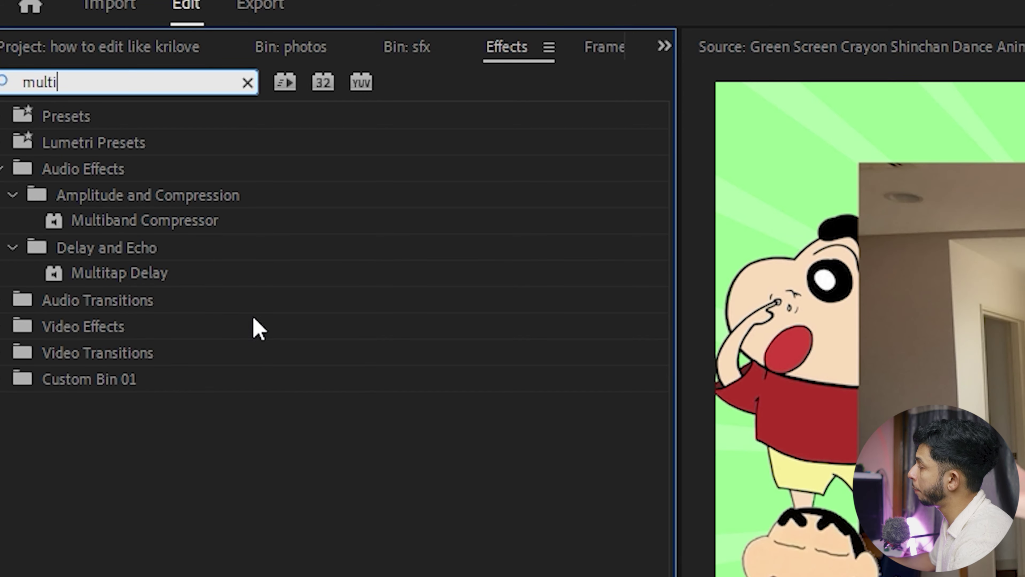
pyautogui.moveTo(164, 228); pyautogui.dragTo(470, 498)
pyautogui.moveTo(411, 436); pyautogui.dragTo(408, 434)
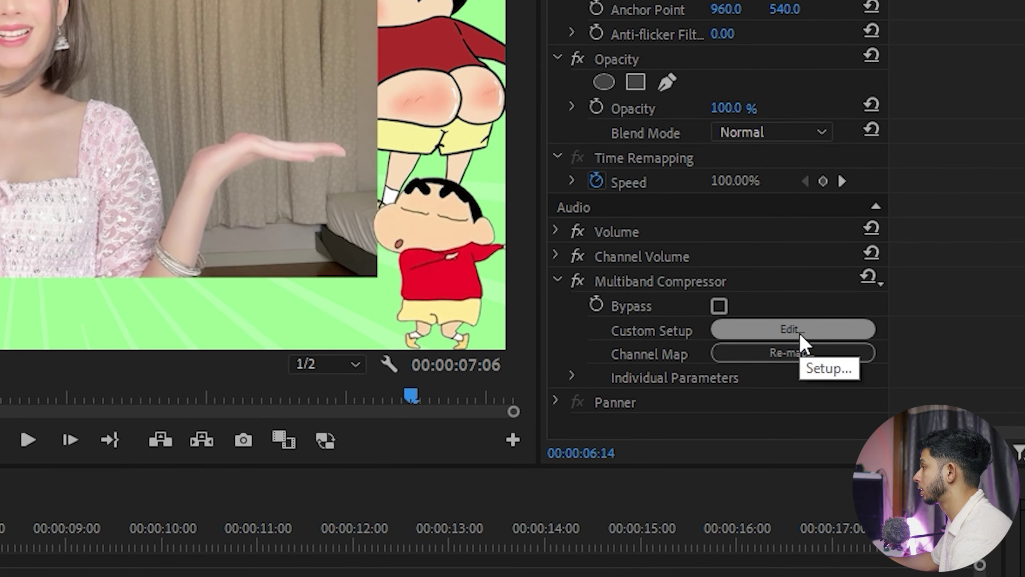
pyautogui.click(846, 334)
pyautogui.click(421, 140)
pyautogui.click(397, 186)
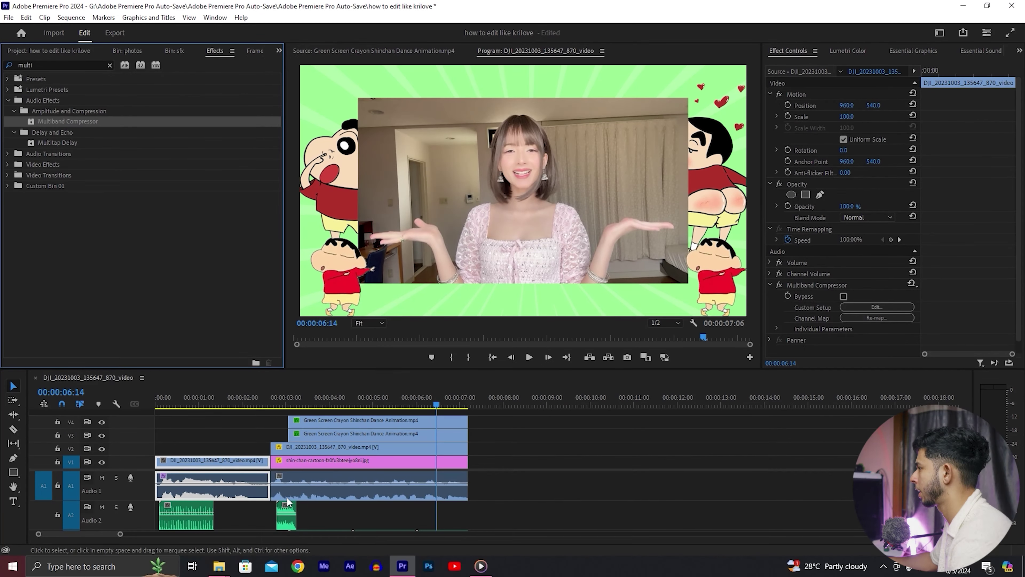
# - Copy the compressor and paste its attributes onto the clip's second part, then play back
pyautogui.rightClick(242, 483)
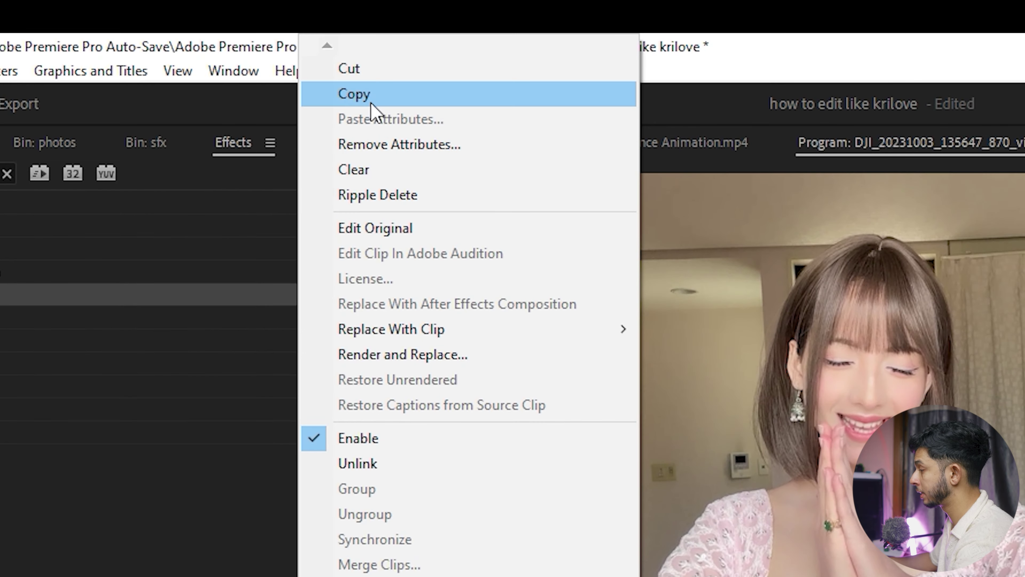
pyautogui.click(371, 104)
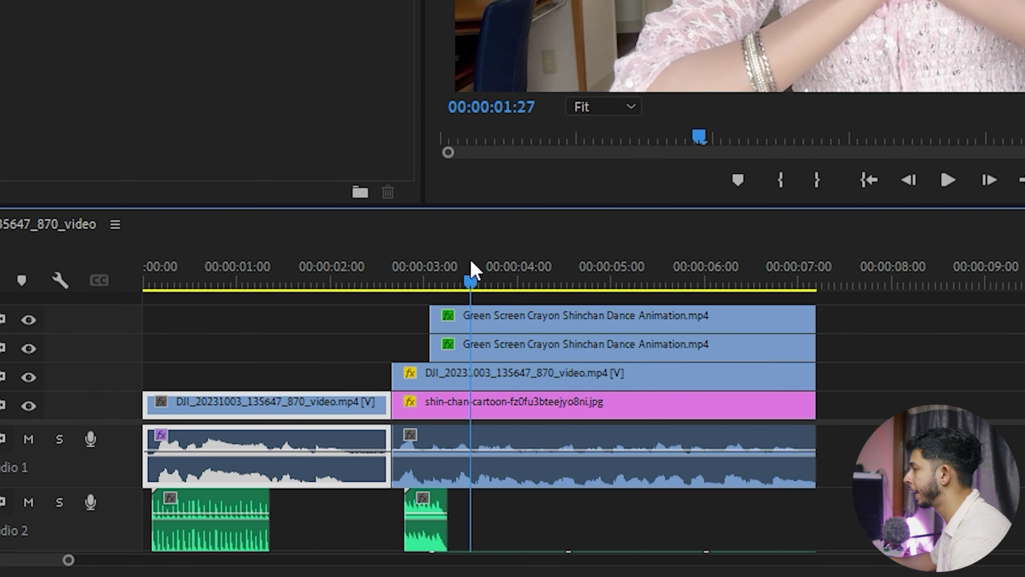
pyautogui.click(480, 402)
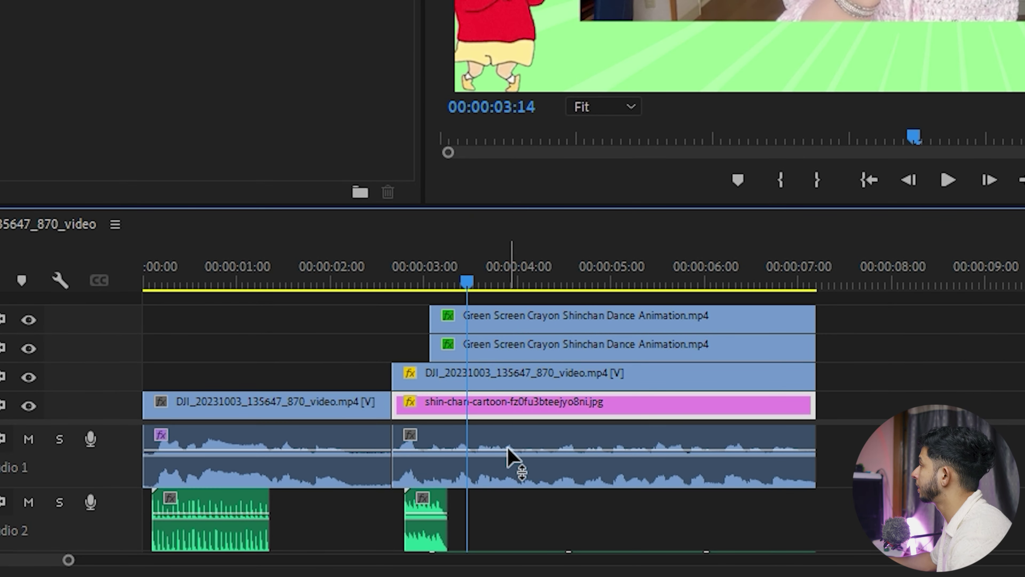
pyautogui.rightClick(512, 456)
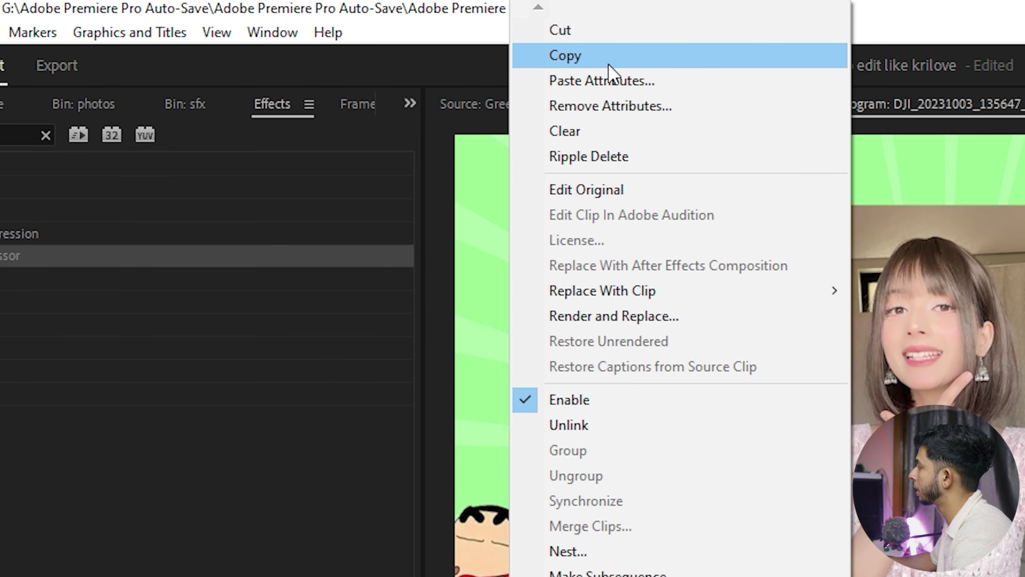
pyautogui.click(608, 83)
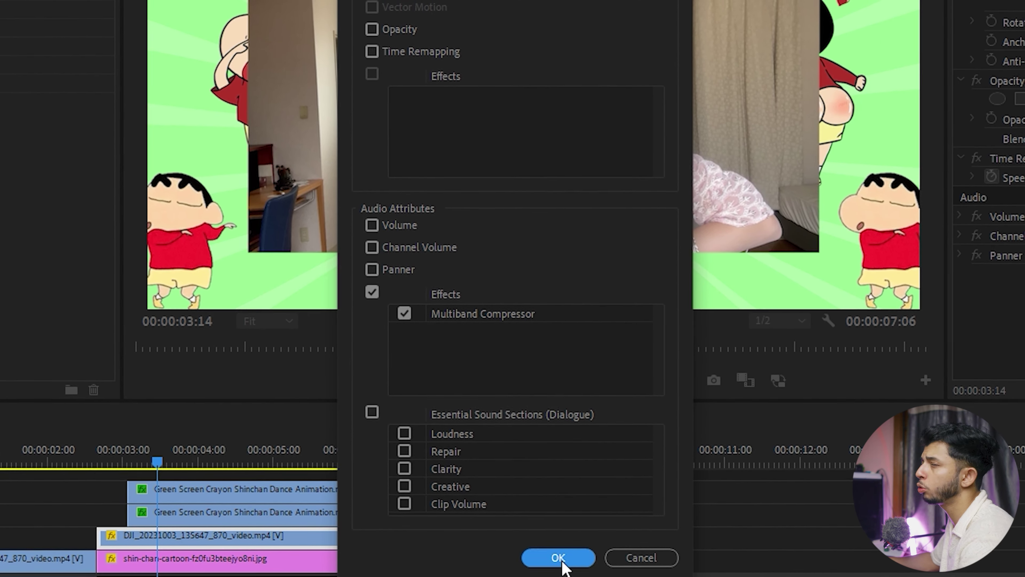
pyautogui.click(560, 545)
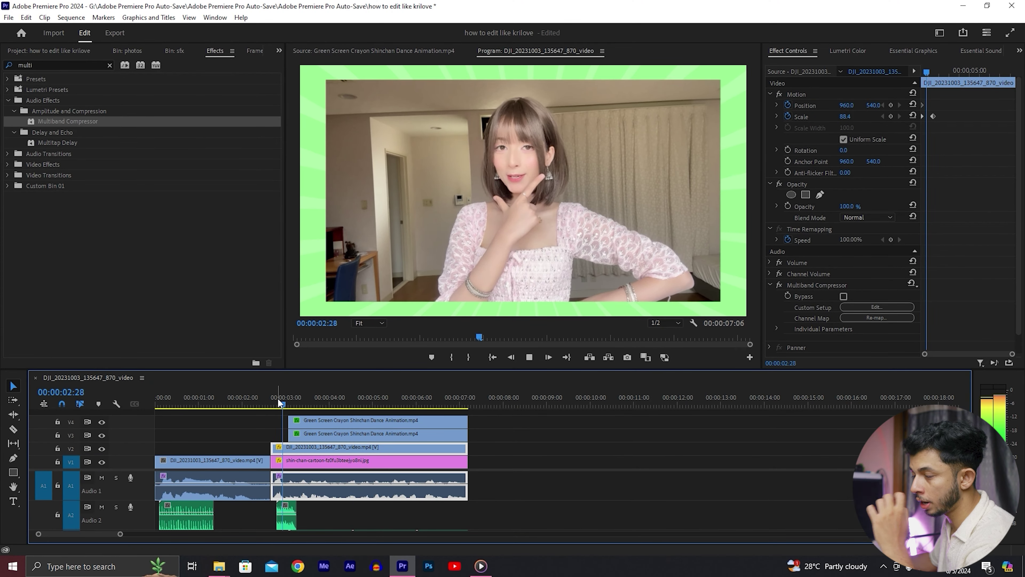
pyautogui.press('space')
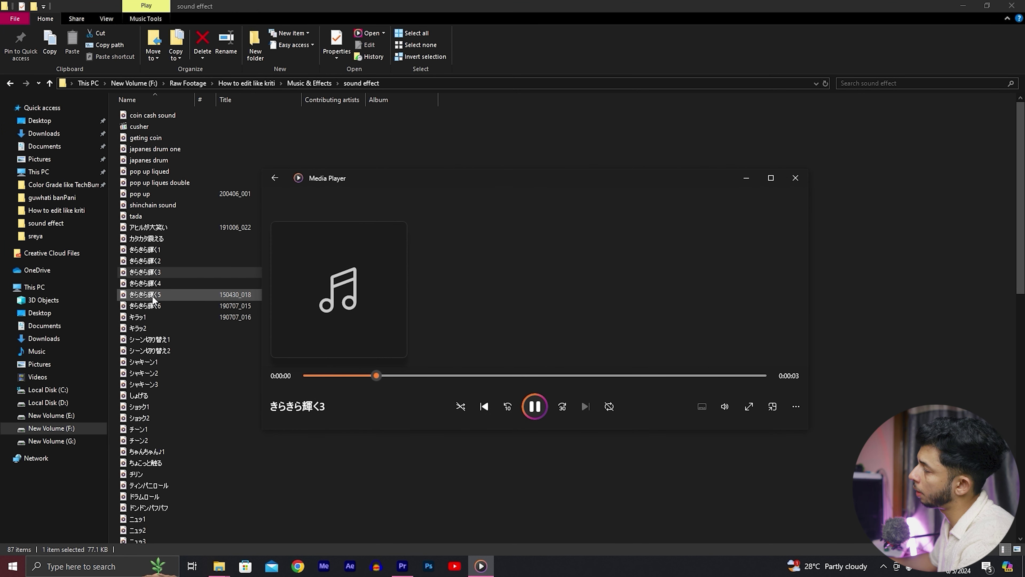
# - Close the media player and drag きらきら輝く3 over to Premiere Pro
pyautogui.click(795, 178)
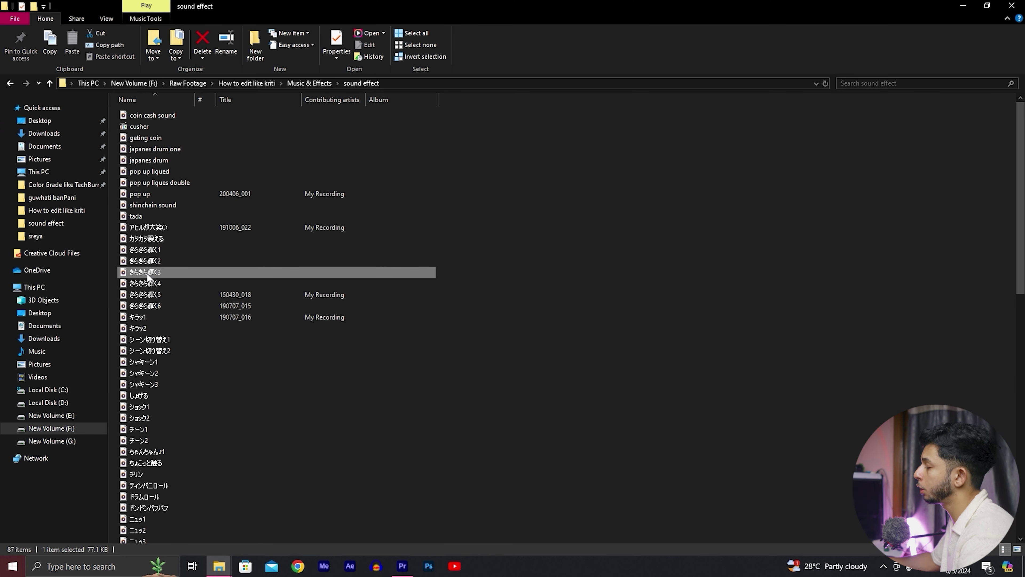
pyautogui.moveTo(408, 571); pyautogui.dragTo(457, 461)
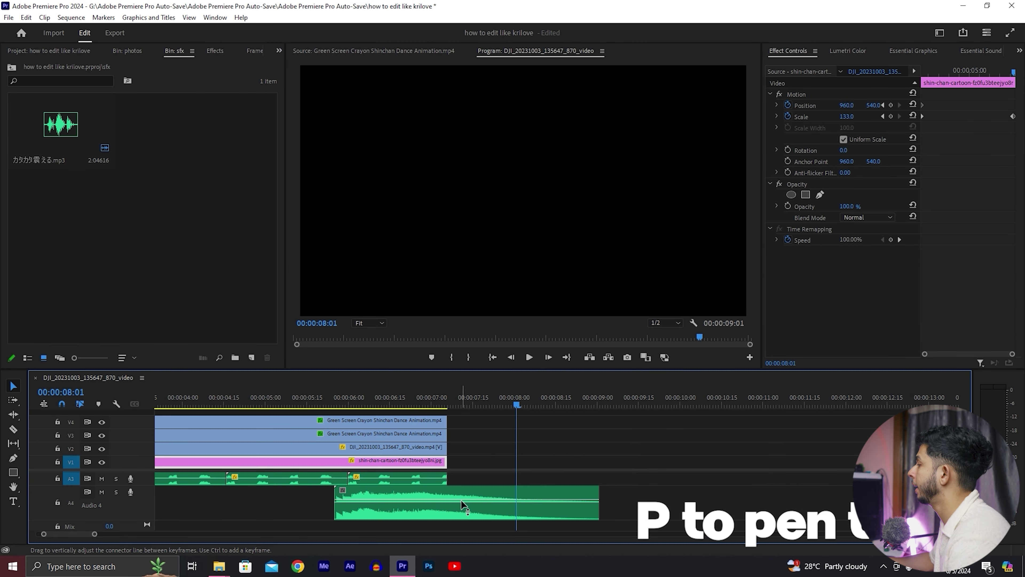
# - Add volume keyframes fading down the きらきら輝く3 sound on A4 and play it back
pyautogui.press('p')
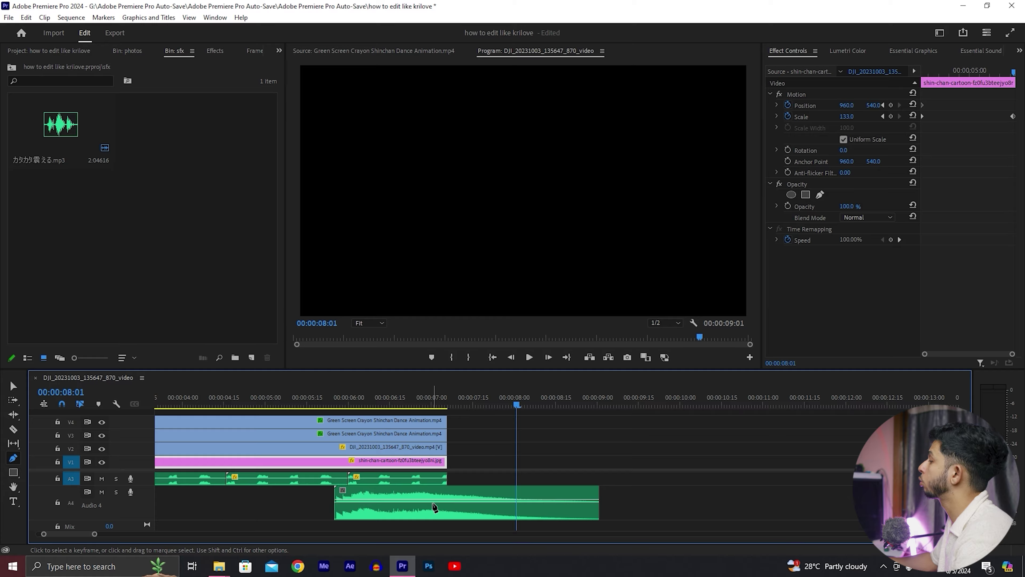
pyautogui.click(432, 499)
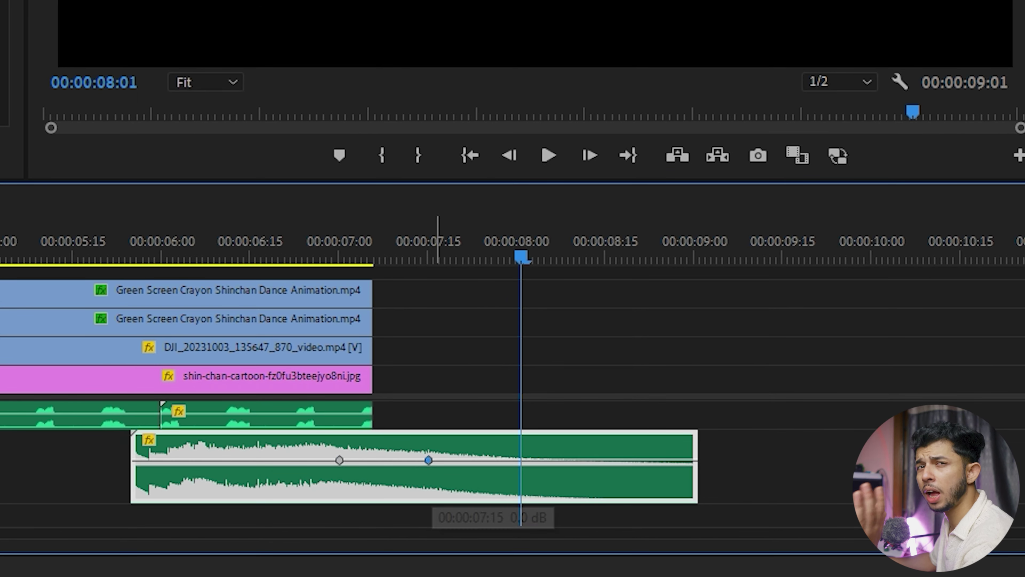
pyautogui.click(321, 241)
pyautogui.press('space')
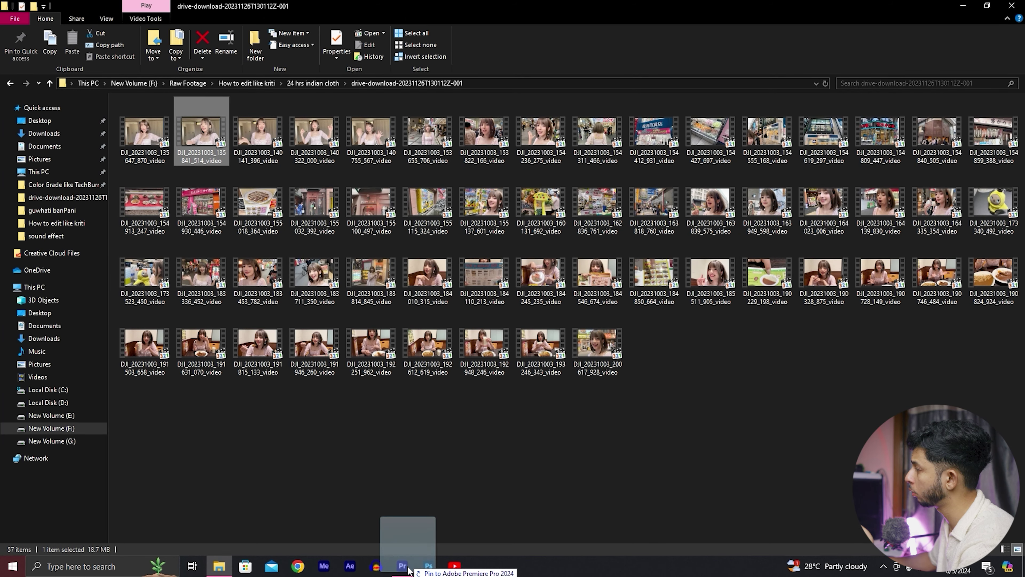
# - Import DJI_20231003_135841_514_video and place it after the current edit on V2
pyautogui.click(408, 569)
pyautogui.moveTo(125, 280); pyautogui.dragTo(145, 287)
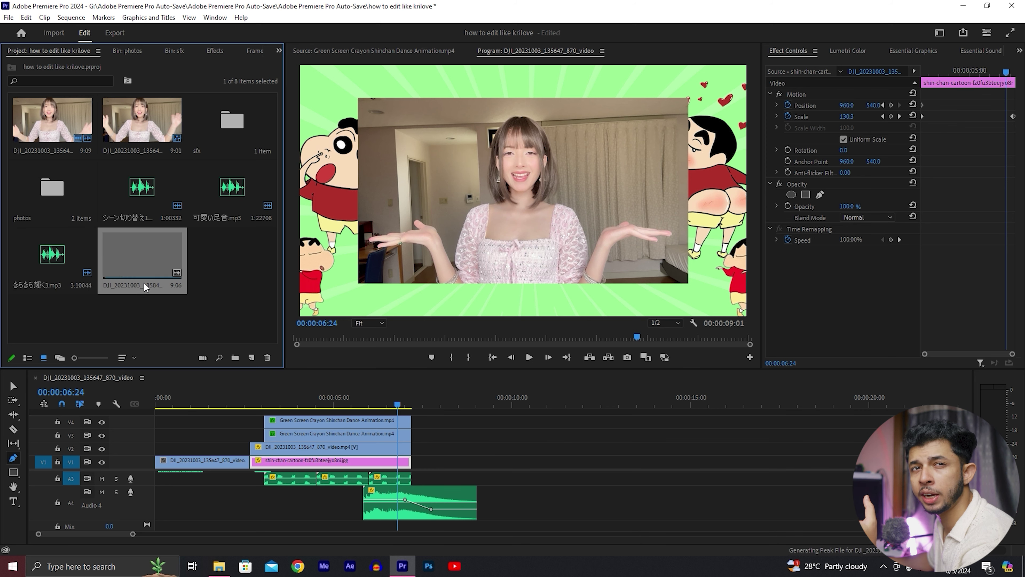
pyautogui.moveTo(454, 407); pyautogui.dragTo(416, 458)
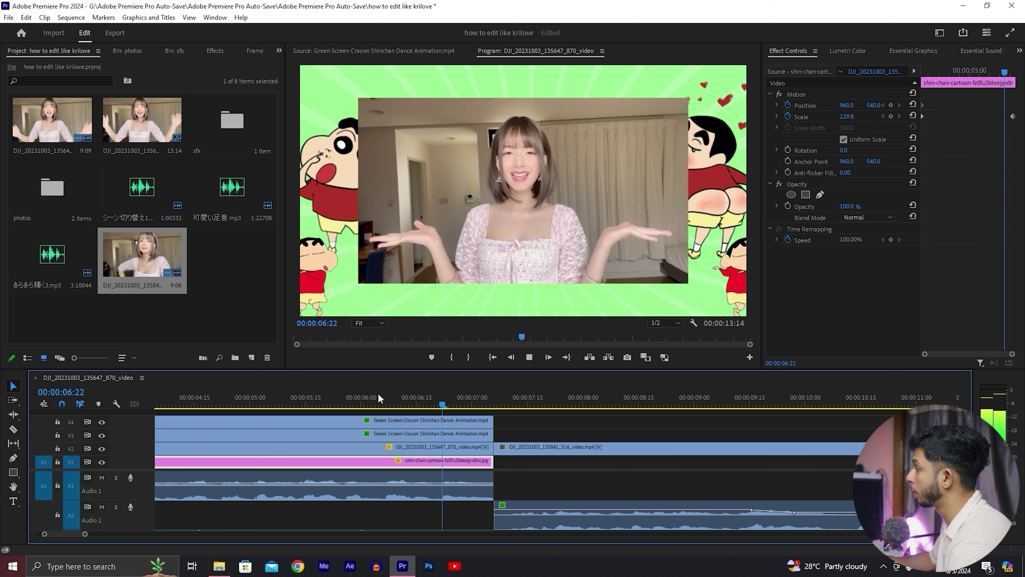
# - Import the 20 aesthetic transition pack and put a 3:09 video-only piece on V5 over the 7:06 cut
pyautogui.press('space')
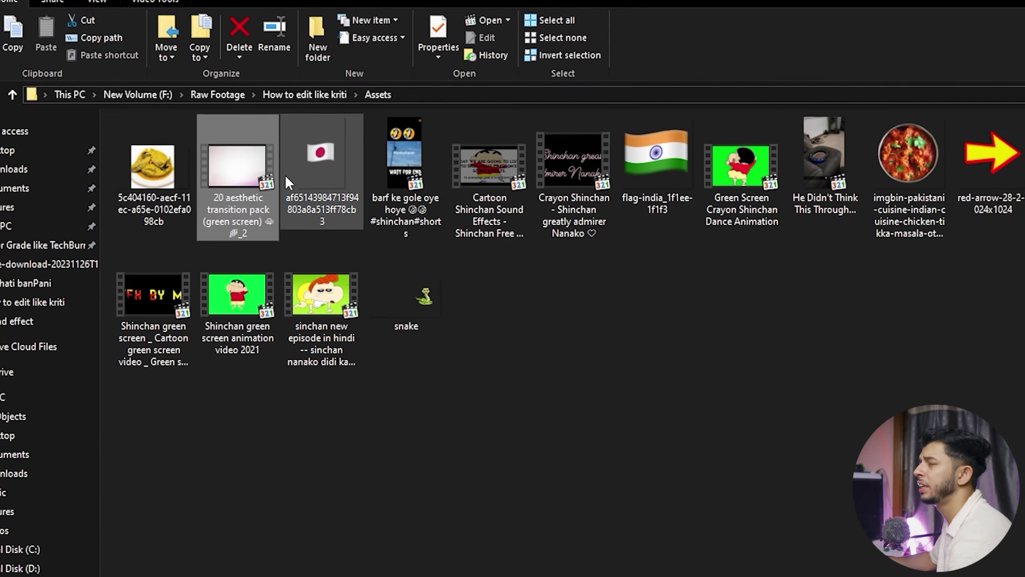
pyautogui.moveTo(275, 221); pyautogui.dragTo(462, 488)
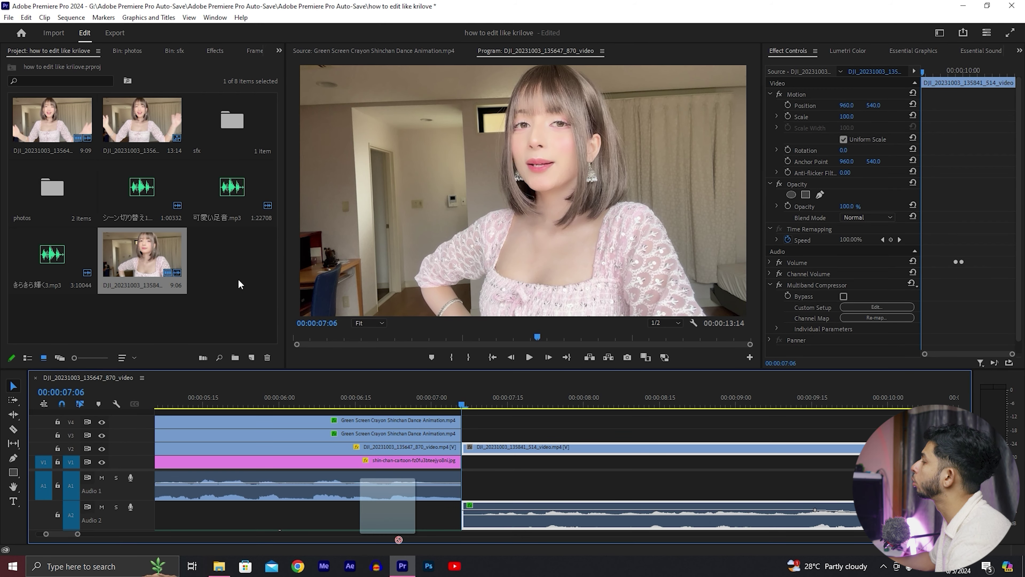
pyautogui.moveTo(401, 572); pyautogui.dragTo(231, 276)
pyautogui.doubleClick(232, 275)
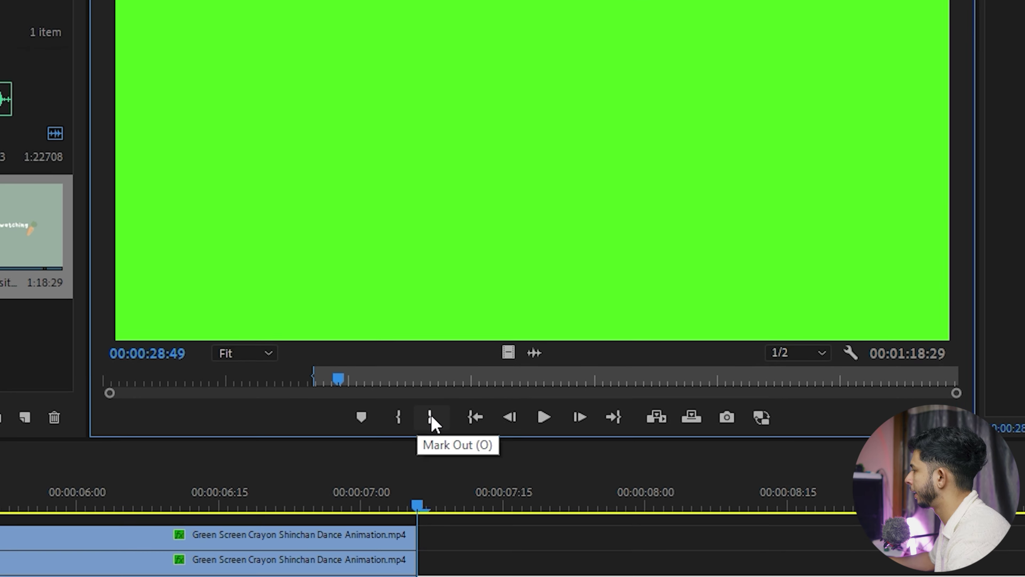
pyautogui.click(469, 357)
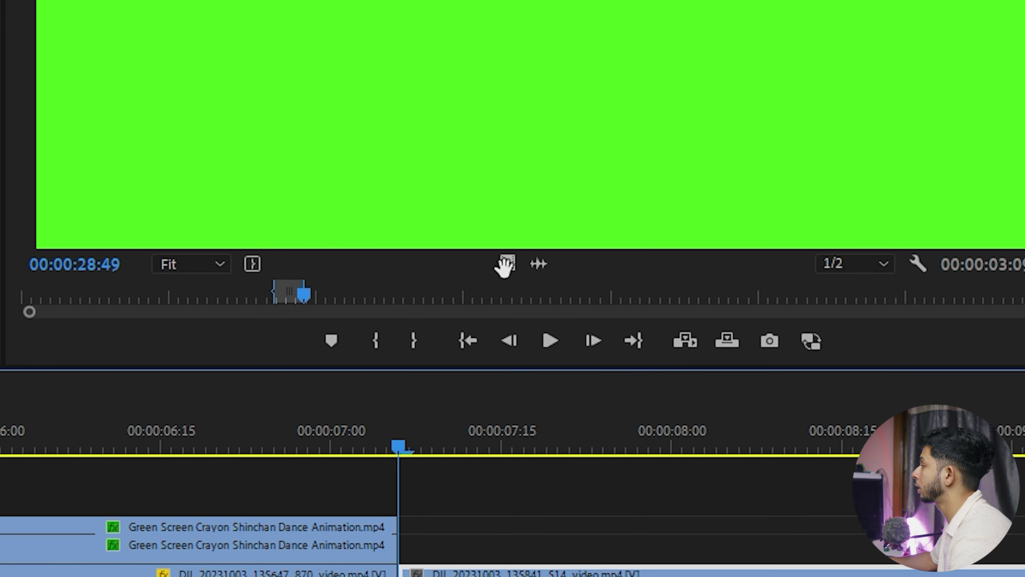
pyautogui.moveTo(505, 263)
pyautogui.mouseDown()
pyautogui.moveTo(382, 483)
pyautogui.moveTo(472, 450)
pyautogui.mouseUp()
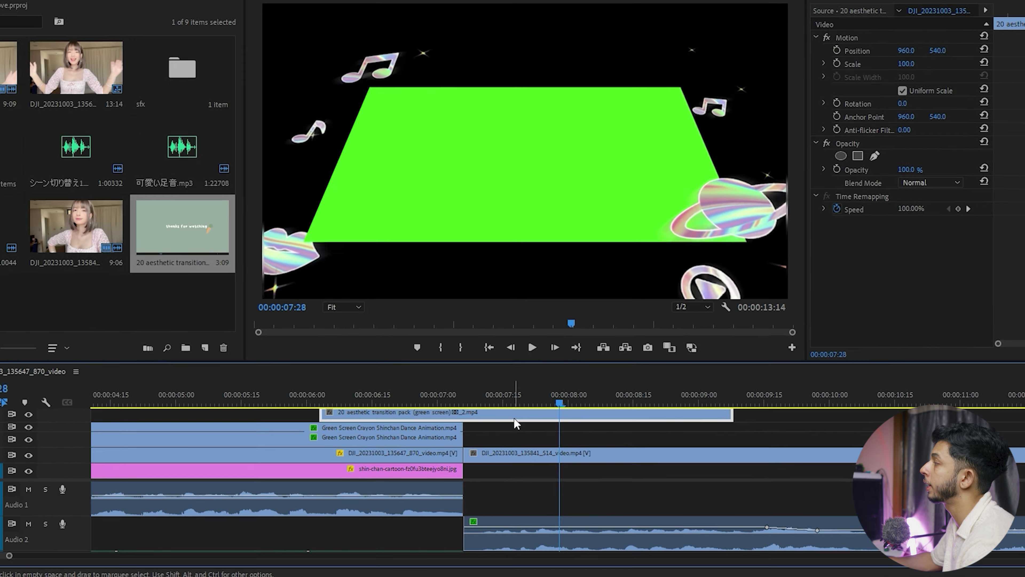
pyautogui.rightClick(513, 418)
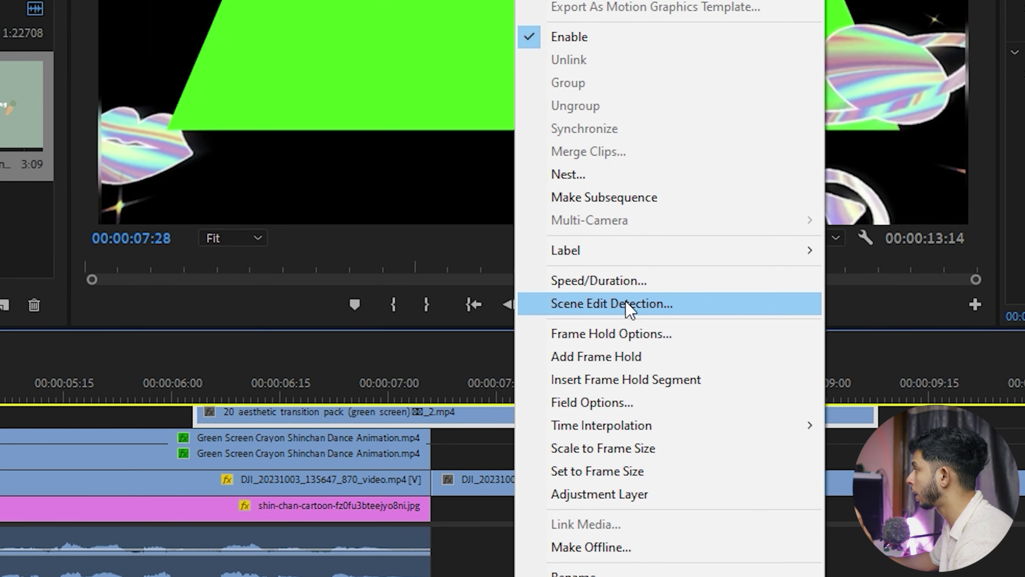
# - Set the transition clip to 200% speed and align it with the playhead
pyautogui.click(628, 282)
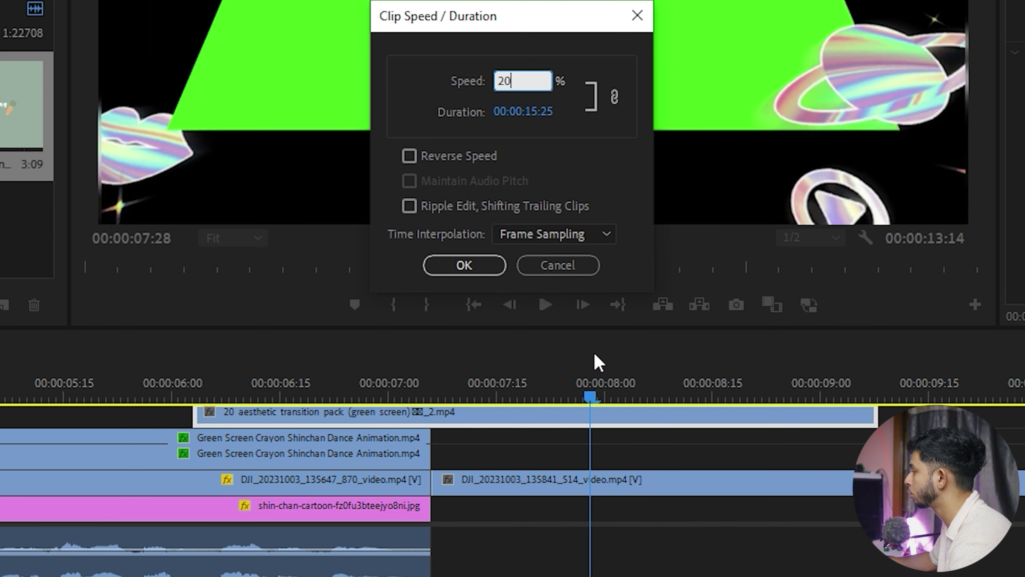
pyautogui.click(499, 270)
pyautogui.moveTo(355, 416); pyautogui.dragTo(400, 404)
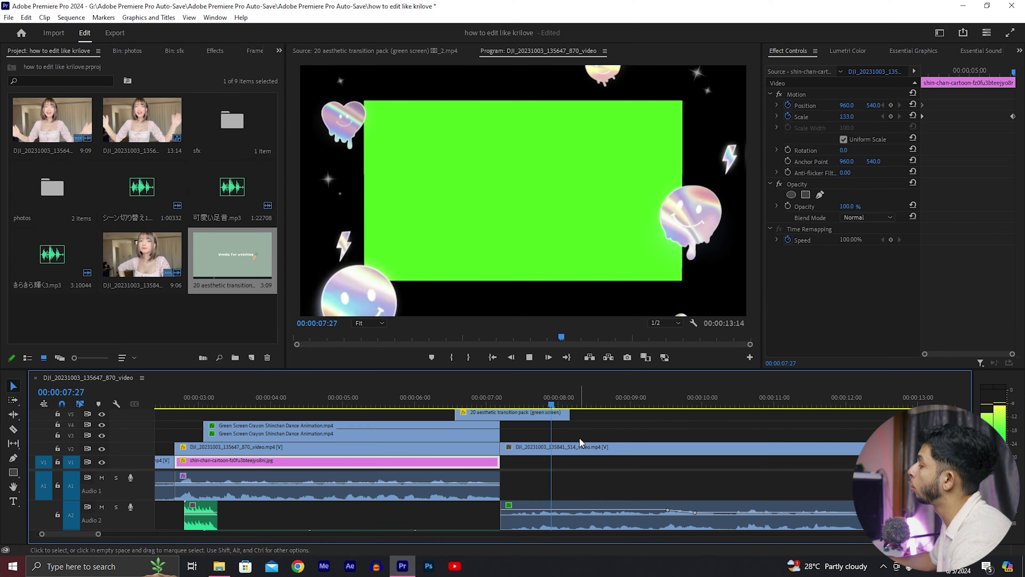
# - Mark a frame on the transition and key out its green with Ultra Key
pyautogui.press('Right')
pyautogui.press('Right')
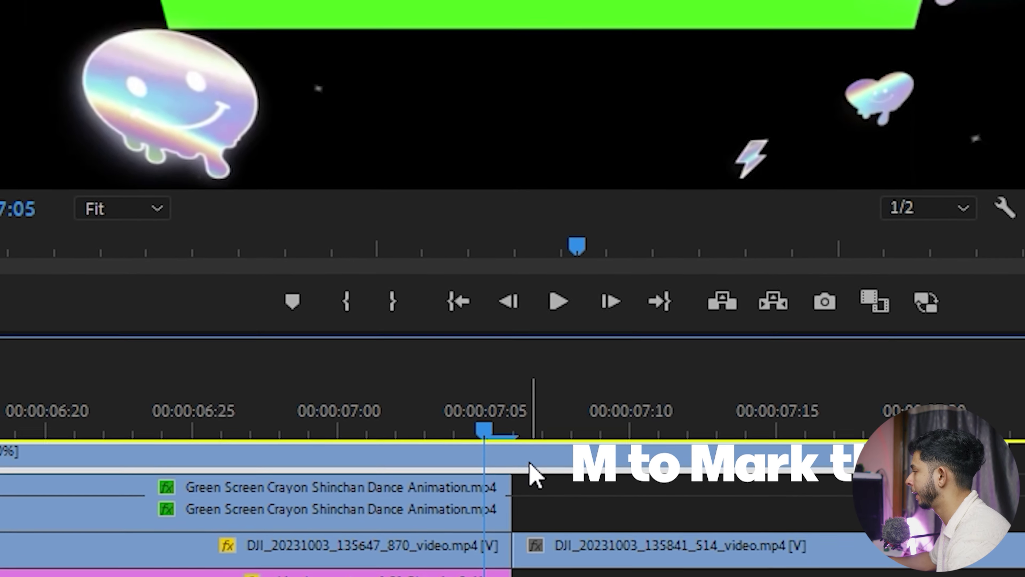
pyautogui.press('m')
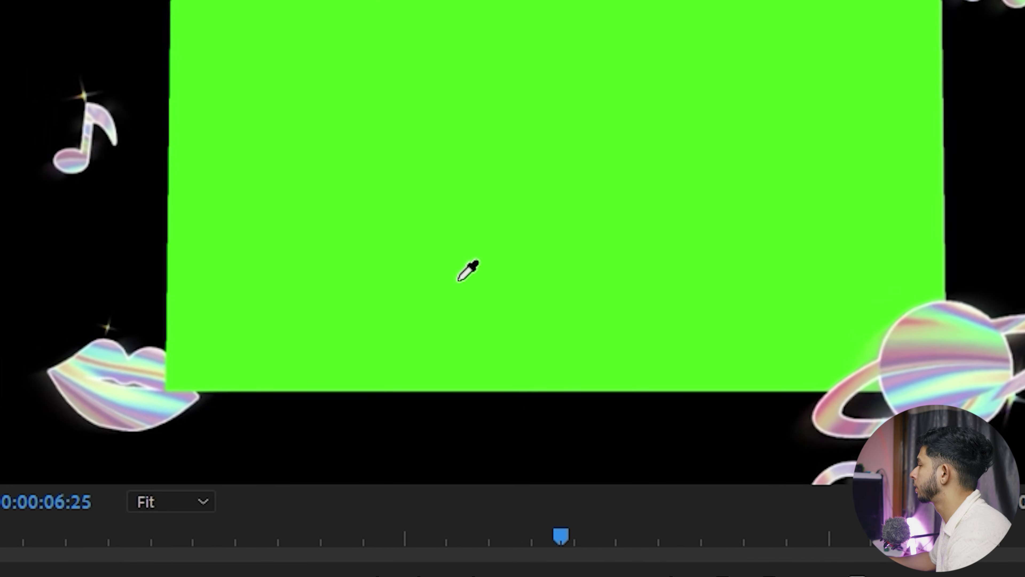
pyautogui.click(498, 226)
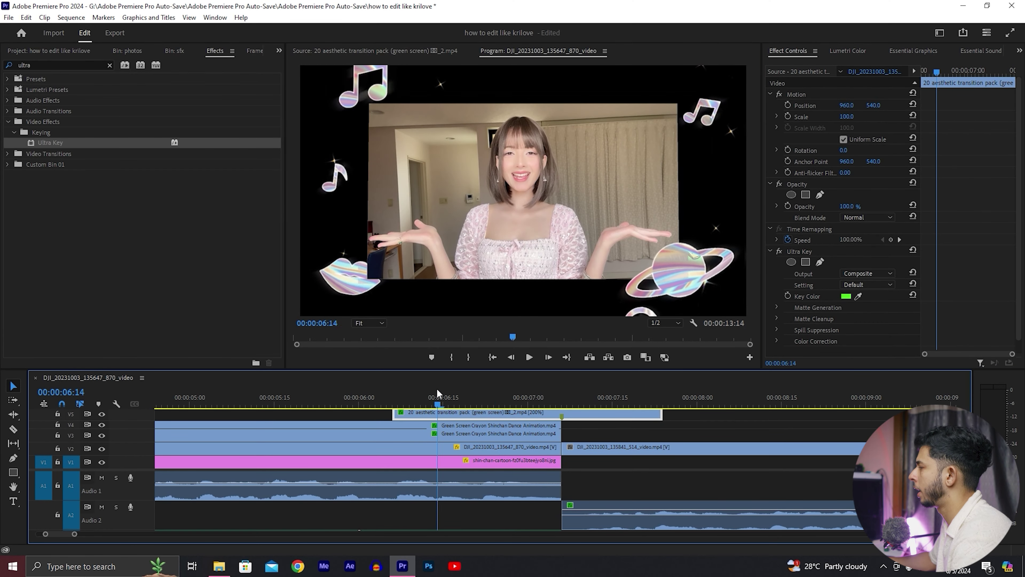
# - Nest the stacked V1–V4 and A1 clips beneath the transition as Nested Sequence 01
pyautogui.moveTo(325, 418); pyautogui.dragTo(355, 465)
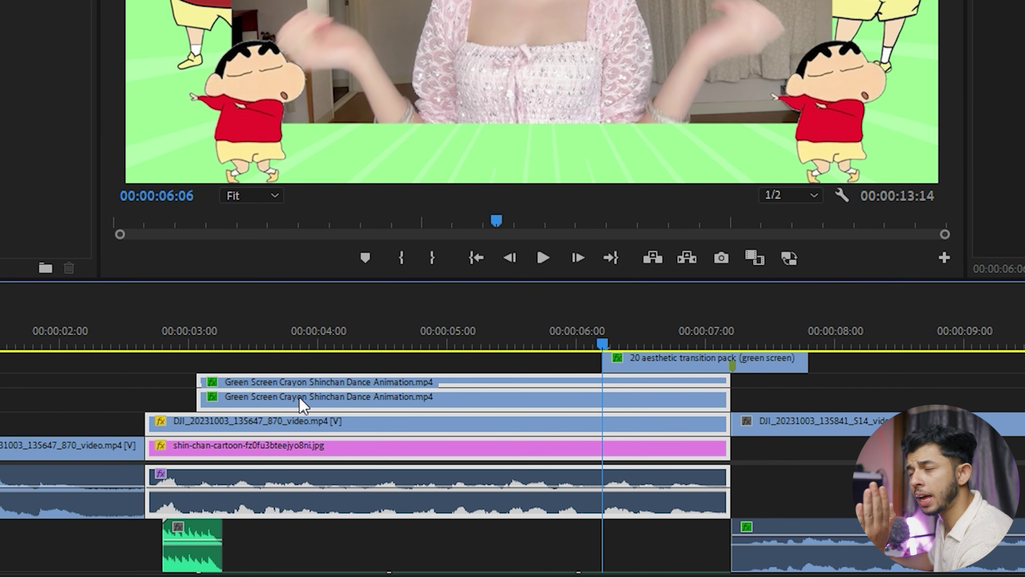
pyautogui.rightClick(300, 398)
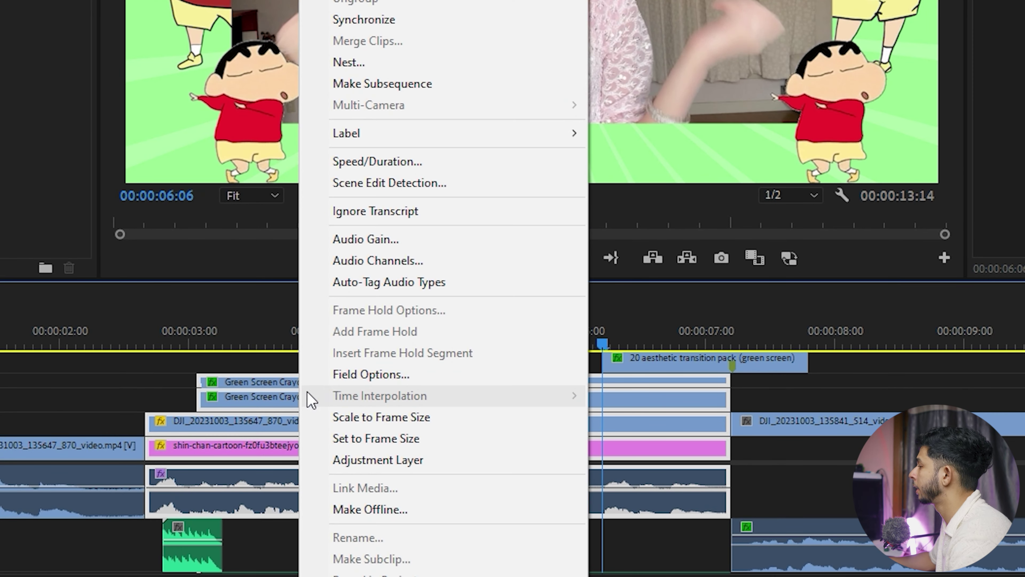
pyautogui.click(355, 64)
pyautogui.click(468, 140)
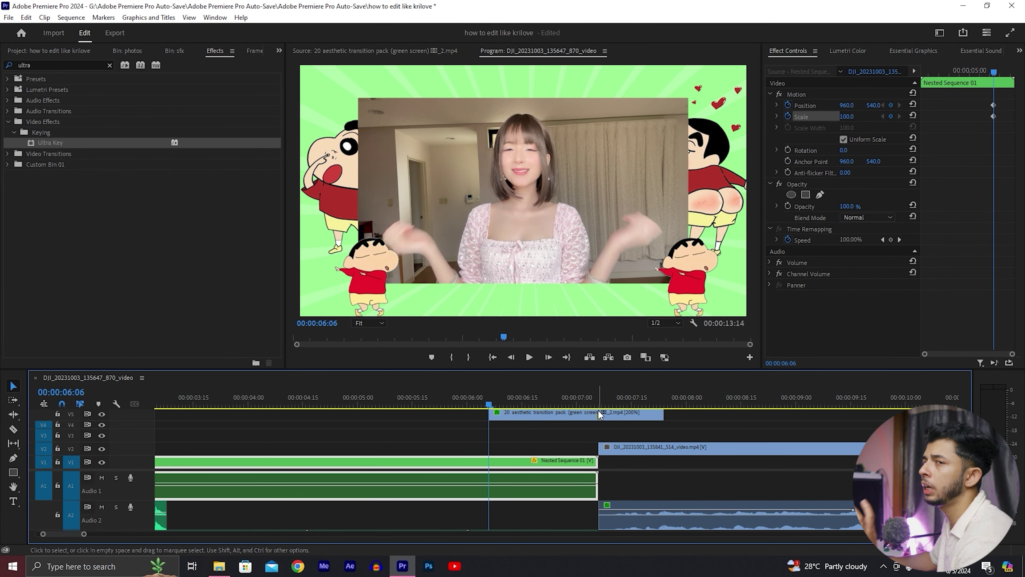
pyautogui.moveTo(499, 404); pyautogui.dragTo(548, 405)
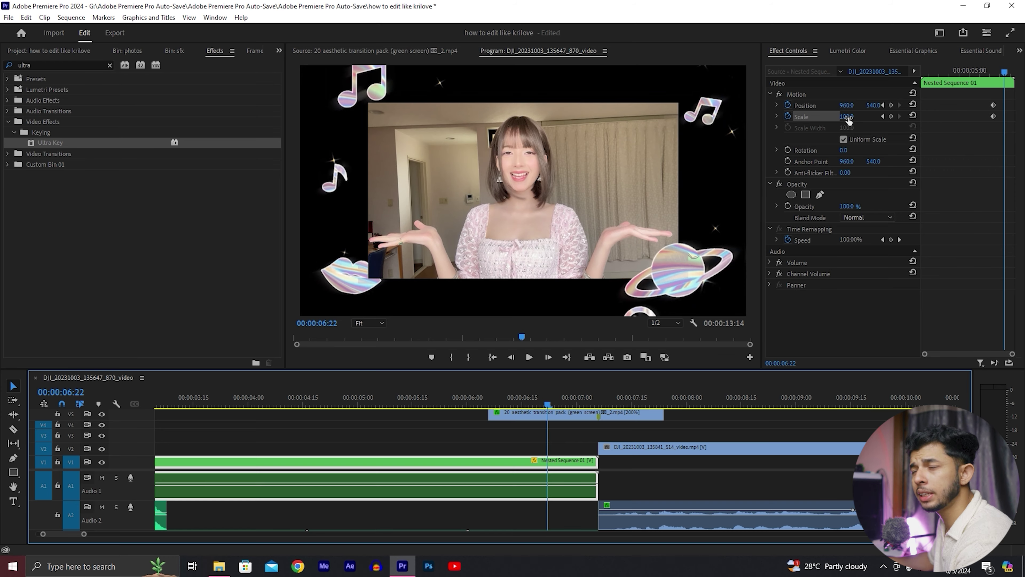
# - Scale Nested Sequence 01 to about 70 and keyframe the next DJI clip's scale from 65 to 81
pyautogui.moveTo(846, 117); pyautogui.dragTo(832, 117)
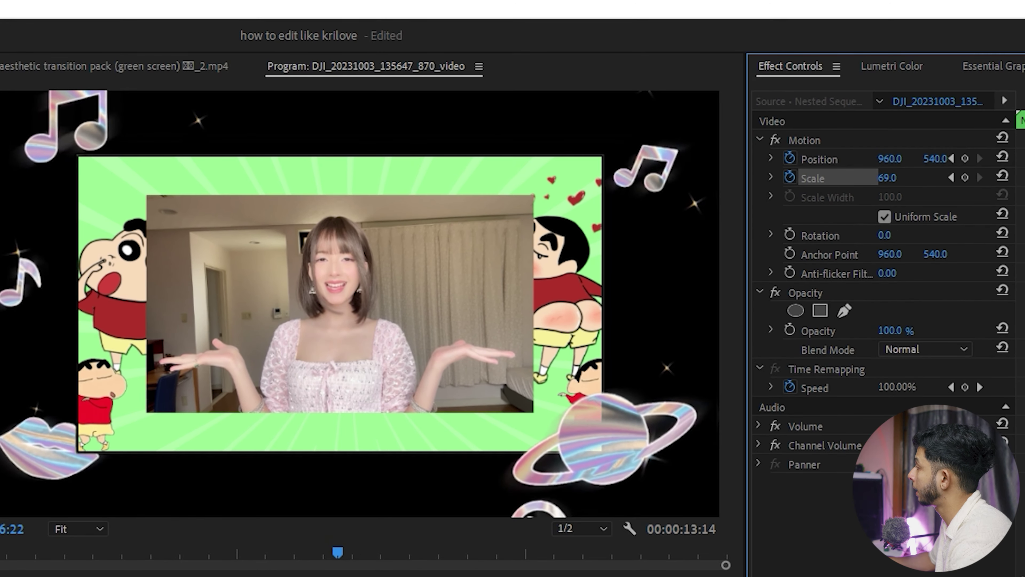
pyautogui.moveTo(887, 178); pyautogui.dragTo(893, 178)
pyautogui.moveTo(548, 405); pyautogui.dragTo(599, 407)
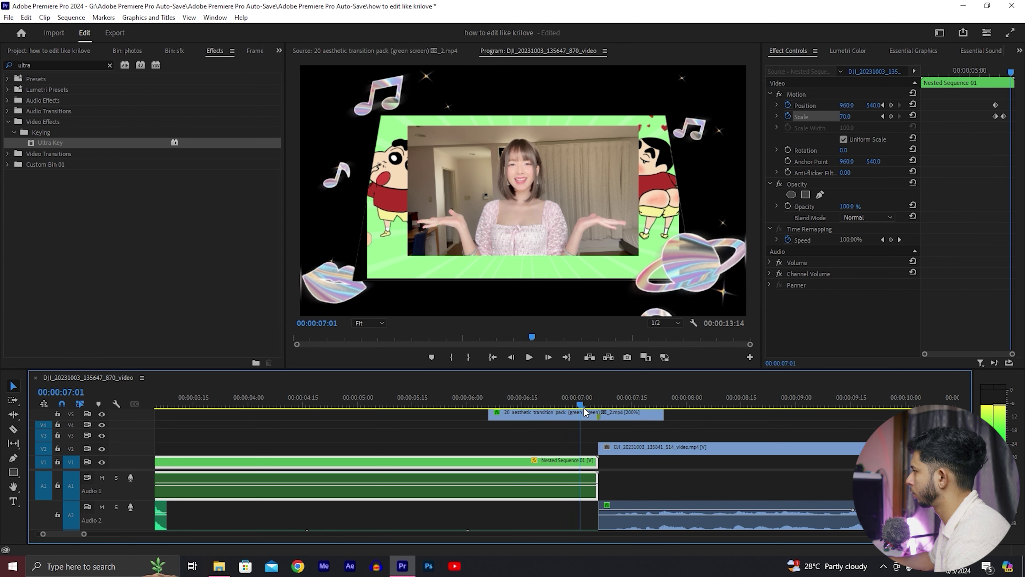
pyautogui.click(634, 452)
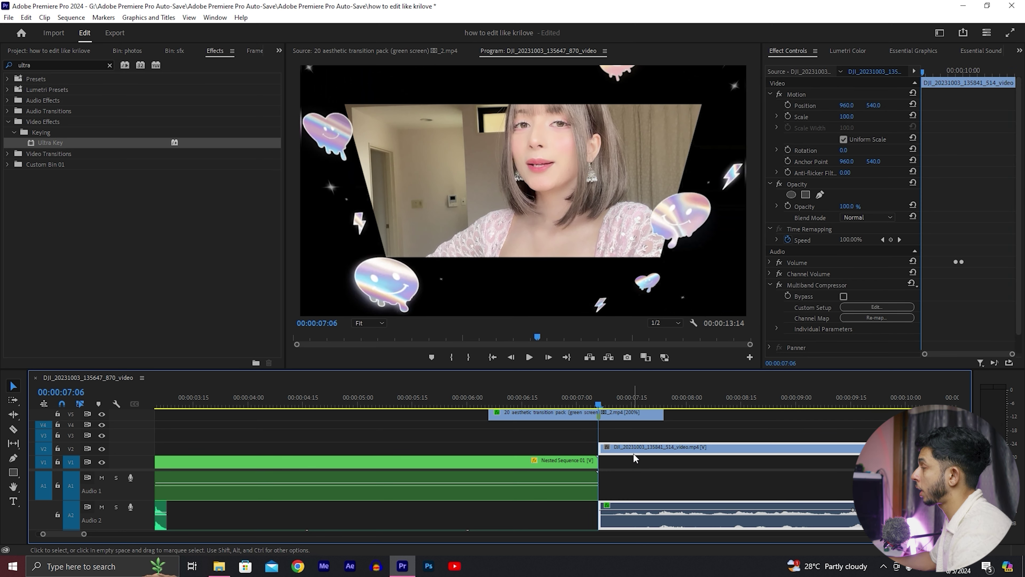
pyautogui.click(788, 105)
pyautogui.click(787, 117)
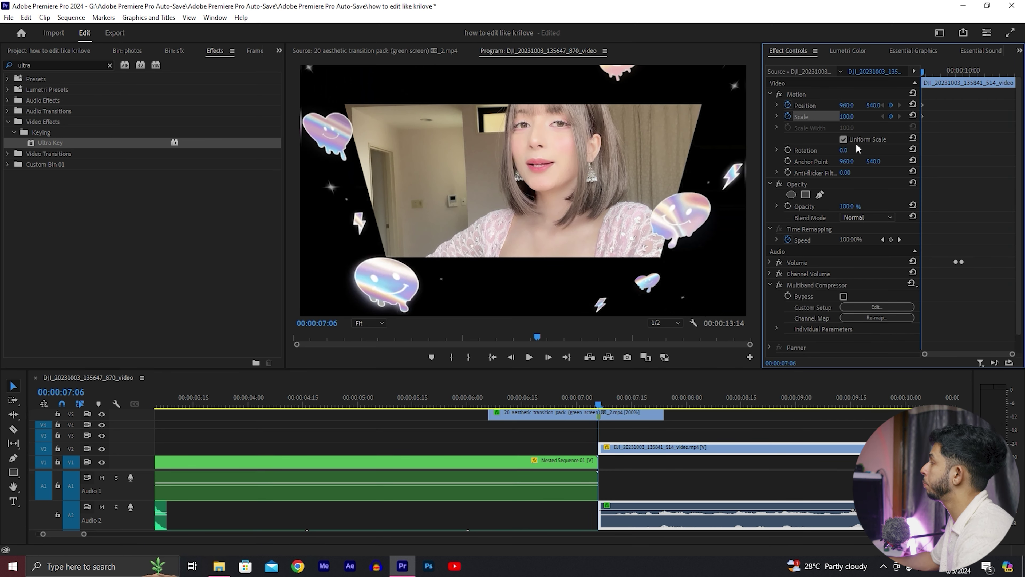
pyautogui.moveTo(847, 116); pyautogui.dragTo(838, 117)
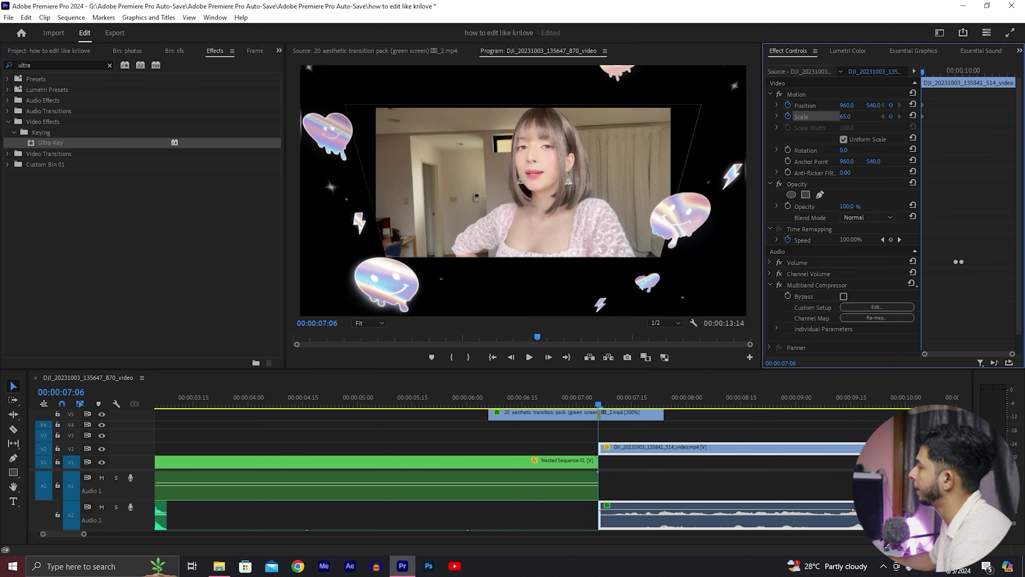
pyautogui.moveTo(600, 405); pyautogui.dragTo(661, 407)
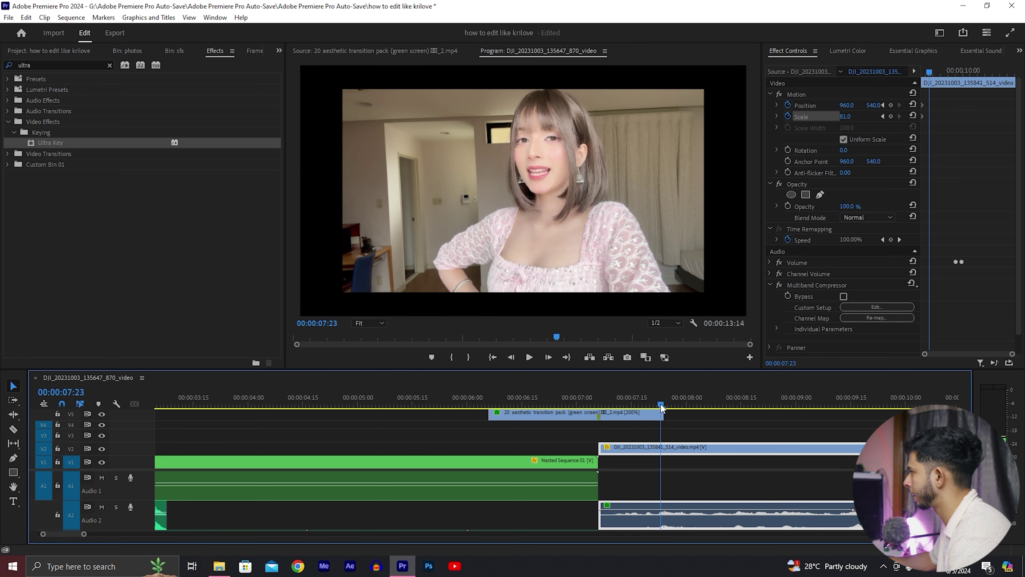
pyautogui.click(911, 116)
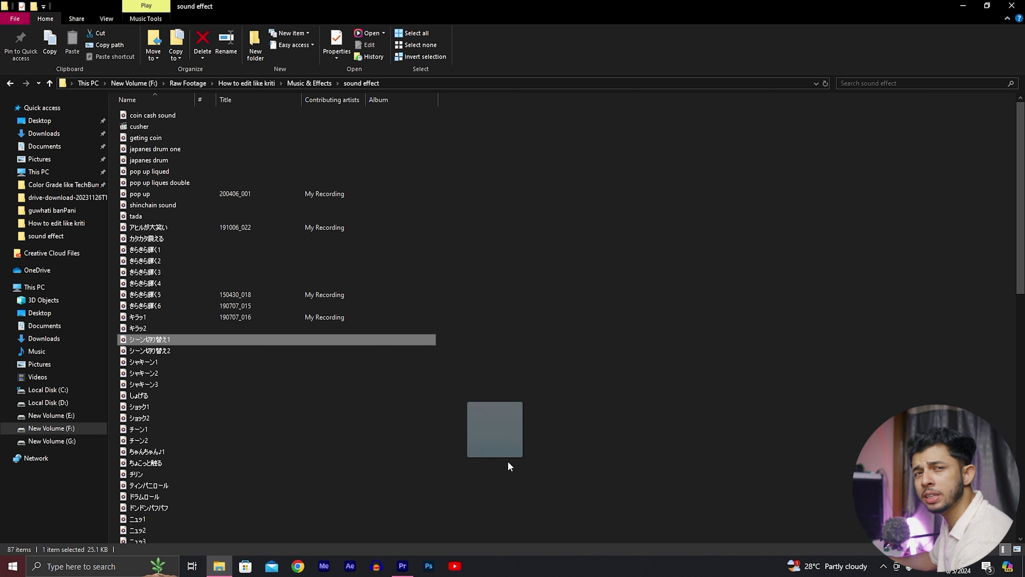
# - Lay a sound effect under the transition starting near 07:00 and play it back
pyautogui.moveTo(404, 571); pyautogui.dragTo(455, 520)
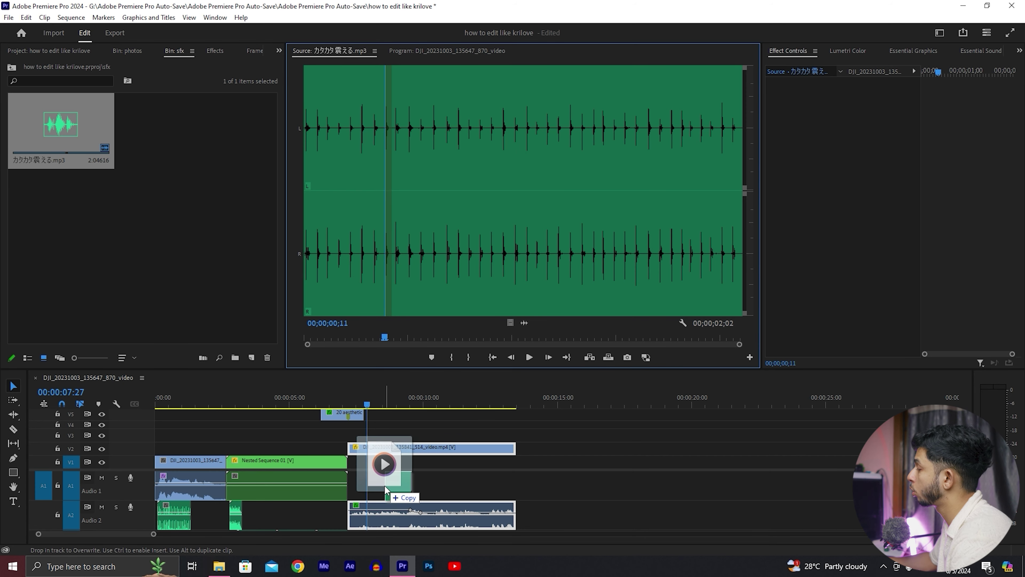
pyautogui.moveTo(547, 488); pyautogui.dragTo(548, 489)
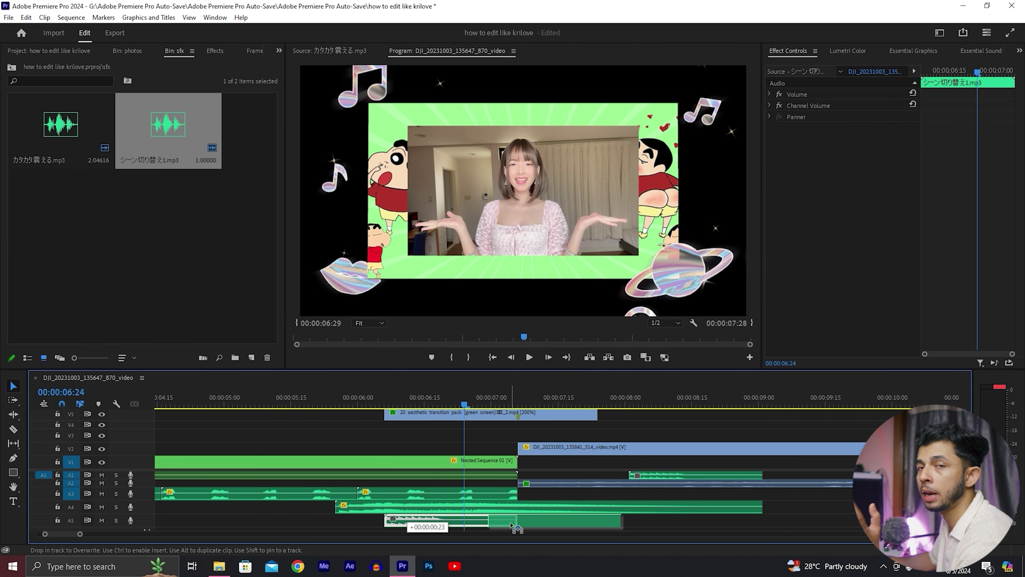
pyautogui.moveTo(511, 527); pyautogui.dragTo(516, 528)
pyautogui.press('space')
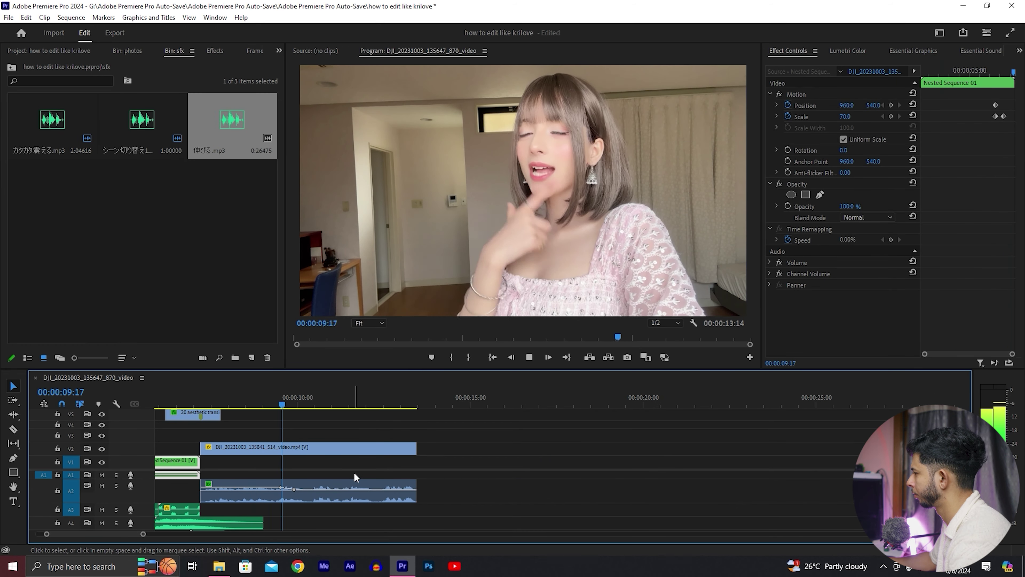
# - Place 伸びる.mp3 on audio track A3 and play back that section
pyautogui.click(244, 146)
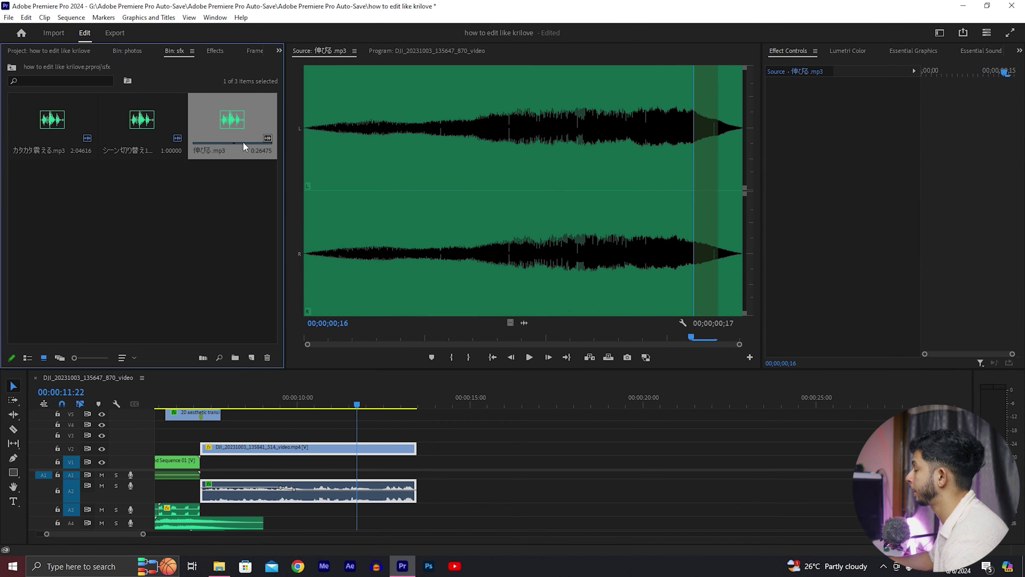
pyautogui.moveTo(296, 503); pyautogui.dragTo(377, 508)
pyautogui.click(370, 406)
pyautogui.press('space')
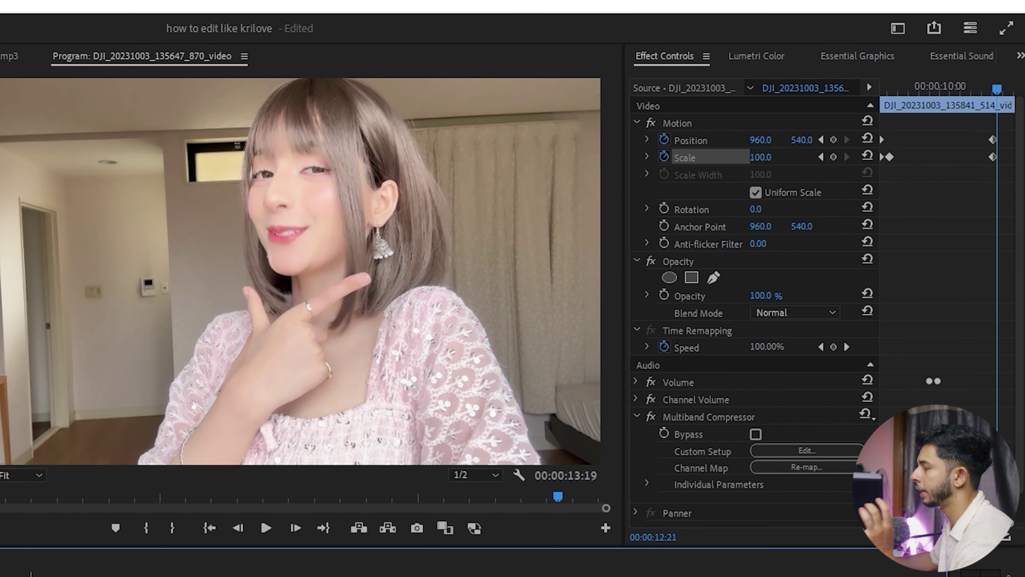
# - Keyframe a punch-in from 115% to 126% scale, then place DJI_20231003_140141_396_video.mp4 on V2 after it
pyautogui.moveTo(760, 157); pyautogui.dragTo(834, 142)
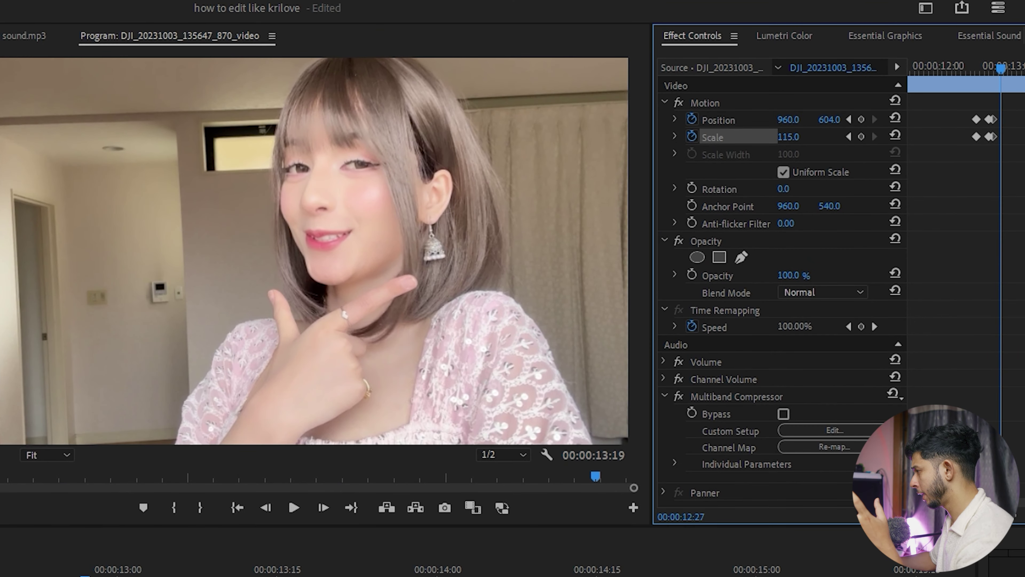
pyautogui.moveTo(788, 136); pyautogui.dragTo(800, 138)
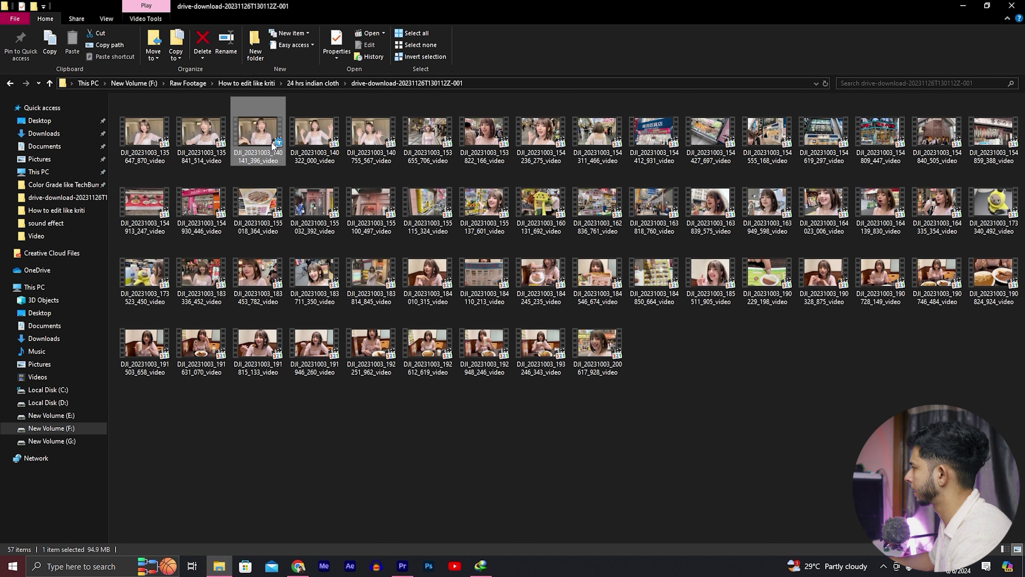
pyautogui.doubleClick(273, 144)
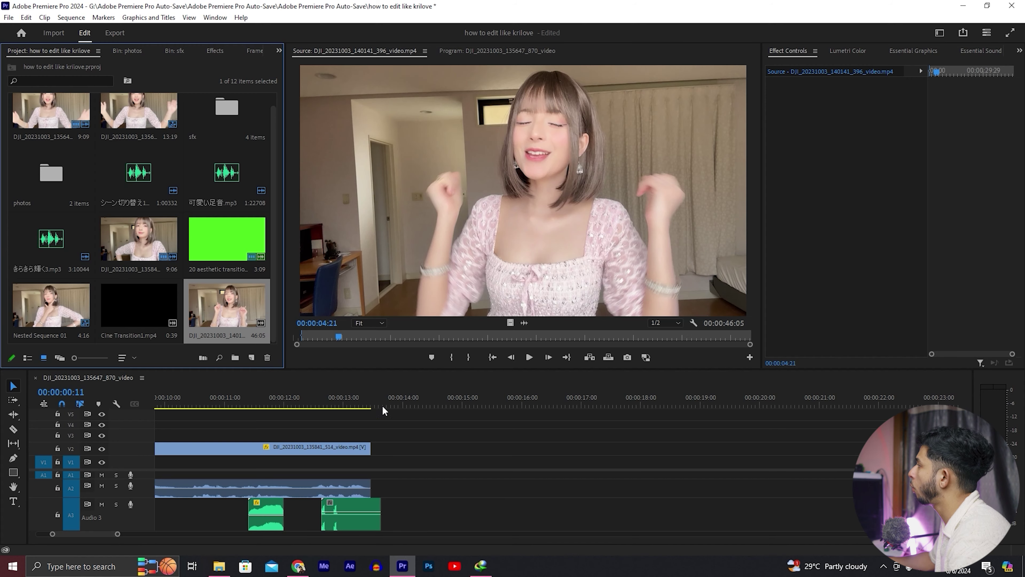
pyautogui.moveTo(382, 410)
pyautogui.mouseDown()
pyautogui.moveTo(379, 459)
pyautogui.moveTo(371, 455)
pyautogui.mouseUp()
pyautogui.press('space')
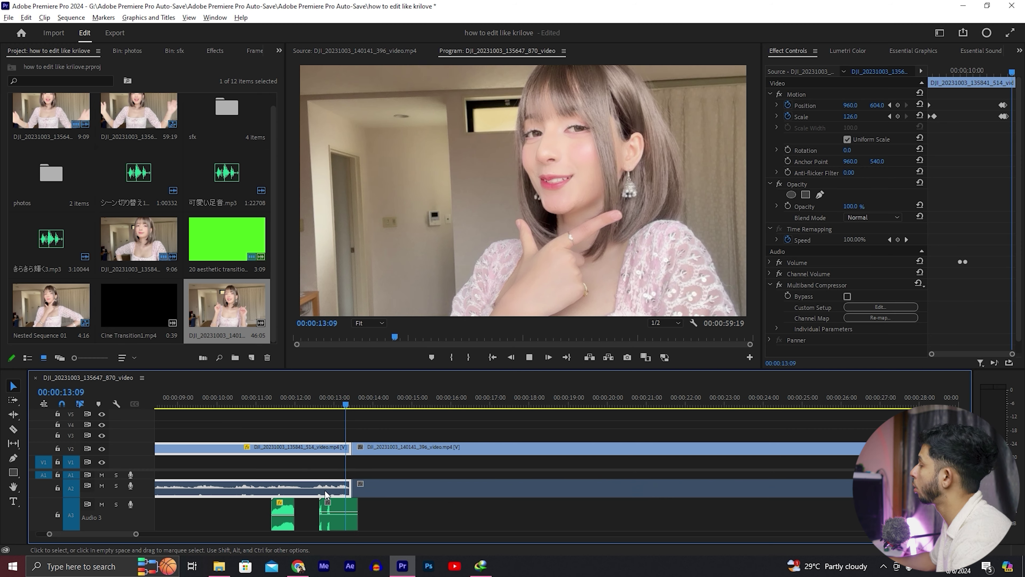
# - Copy the first V2 clip and paste only its Multiband Compressor onto the DJI_20231003_140141_396 clip
pyautogui.rightClick(323, 448)
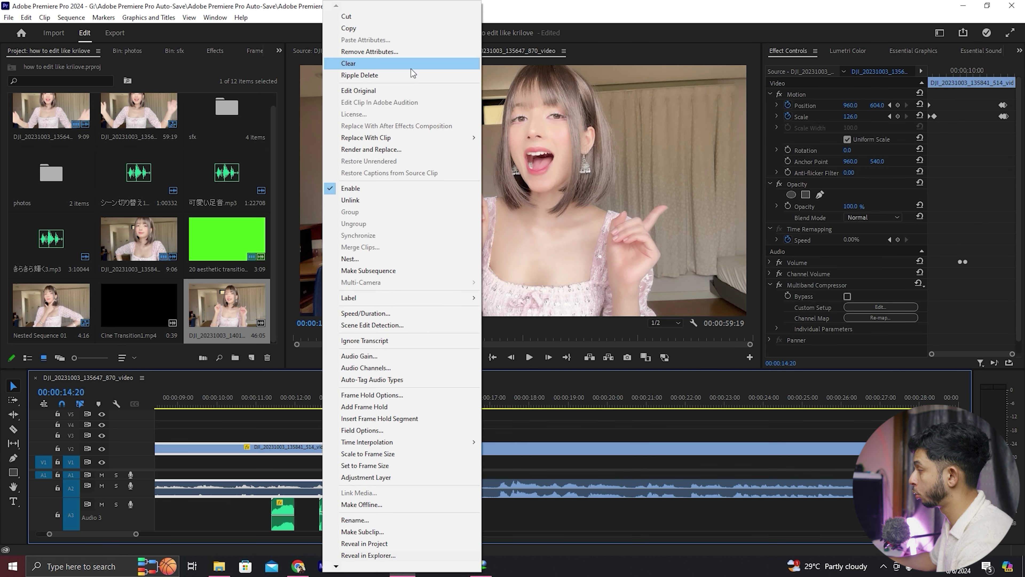
pyautogui.click(388, 28)
pyautogui.rightClick(455, 448)
pyautogui.click(484, 40)
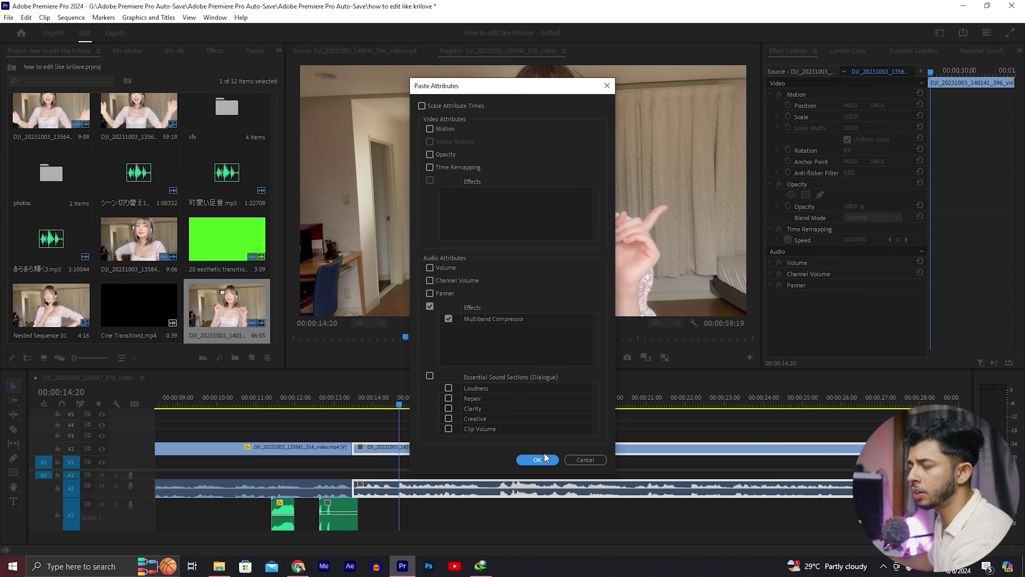
pyautogui.click(531, 461)
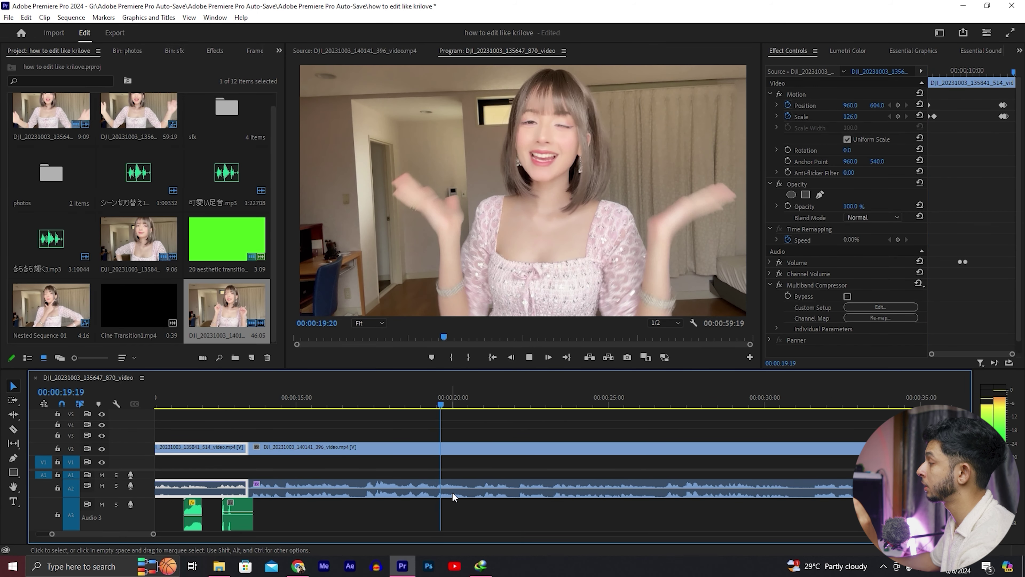
# - Zoom the timeline in on the cut between the two V2 clips and bring up its edit-point options
pyautogui.press('space')
pyautogui.press('c')
pyautogui.press('v')
pyautogui.click(260, 398)
pyautogui.press('=')
pyautogui.press('=')
pyautogui.press('=')
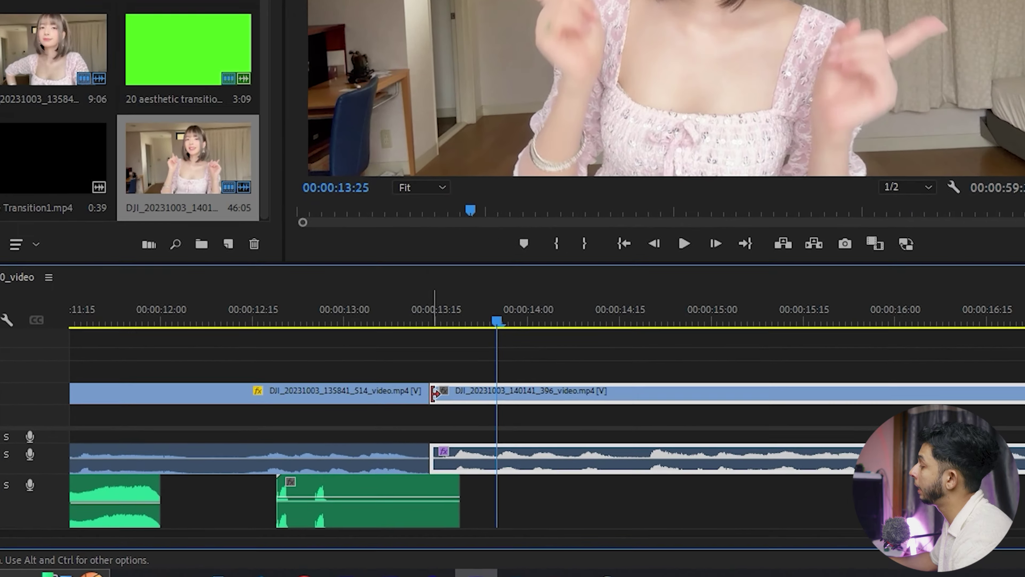
pyautogui.rightClick(432, 394)
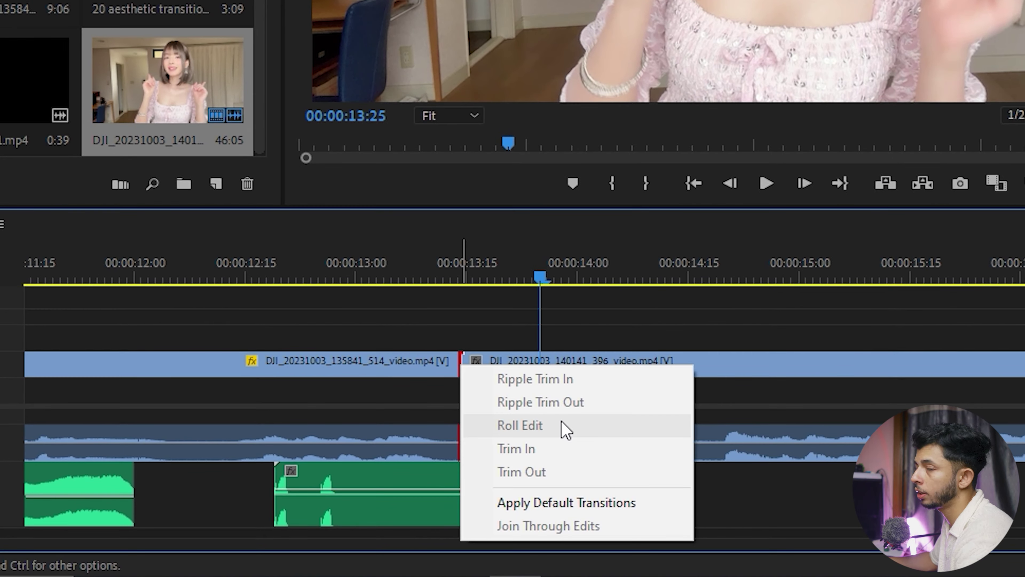
# - Apply the default cross dissolve at the cut between the V2 clips and preview it
pyautogui.click(576, 504)
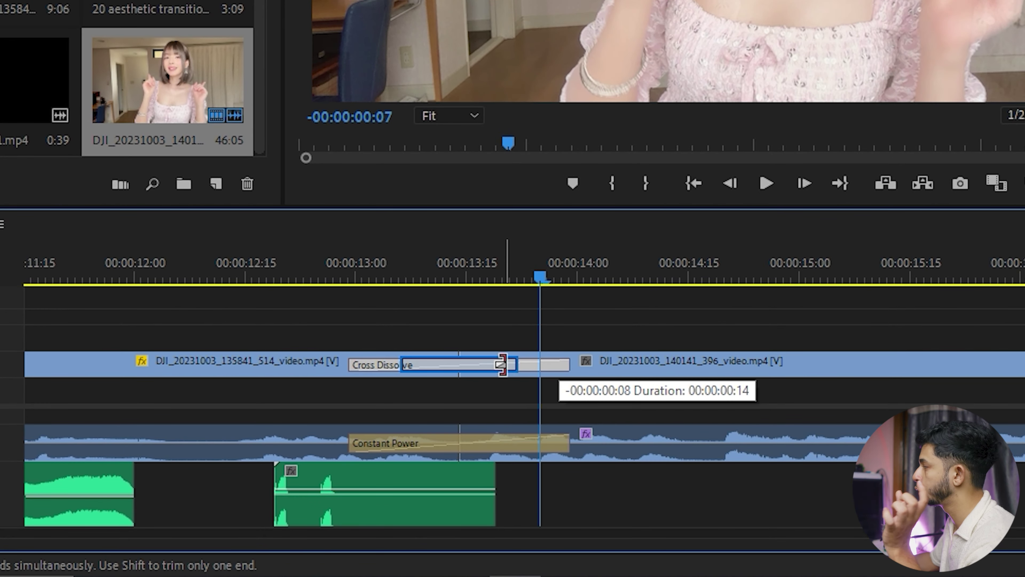
pyautogui.click(302, 406)
pyautogui.press('space')
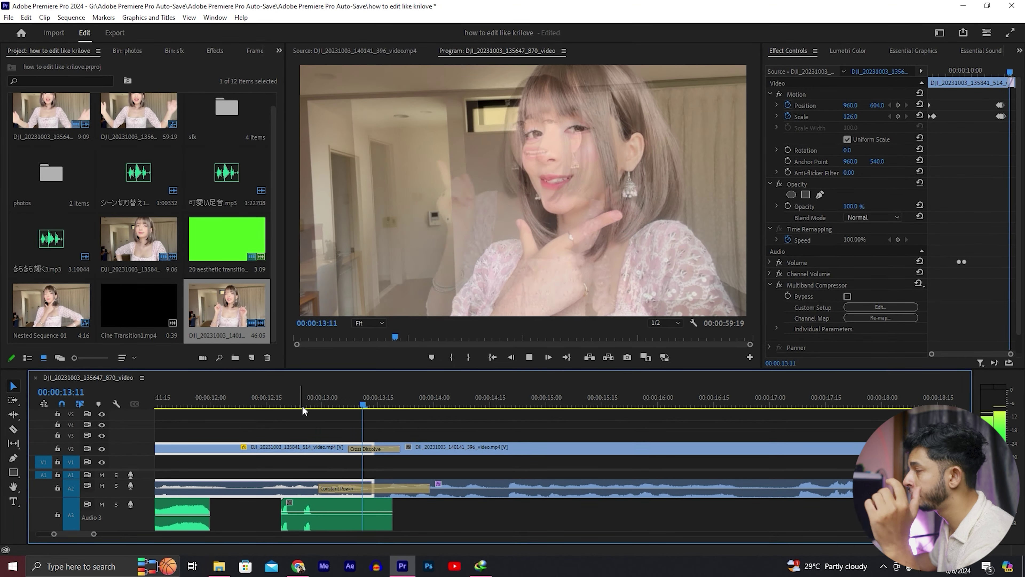
pyautogui.click(290, 399)
pyautogui.scroll(-2, 248, 463)
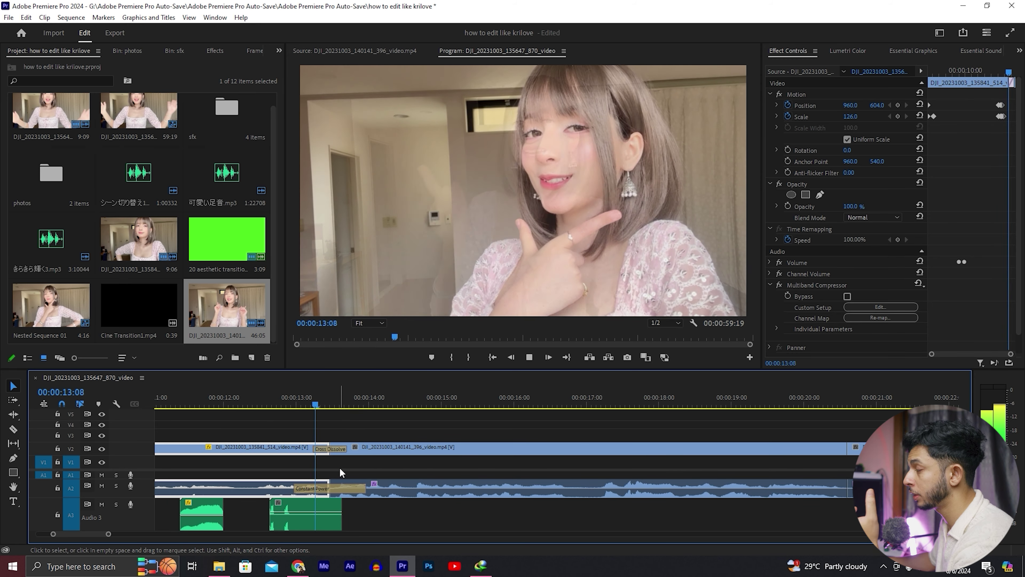
pyautogui.scroll(-2, 396, 455)
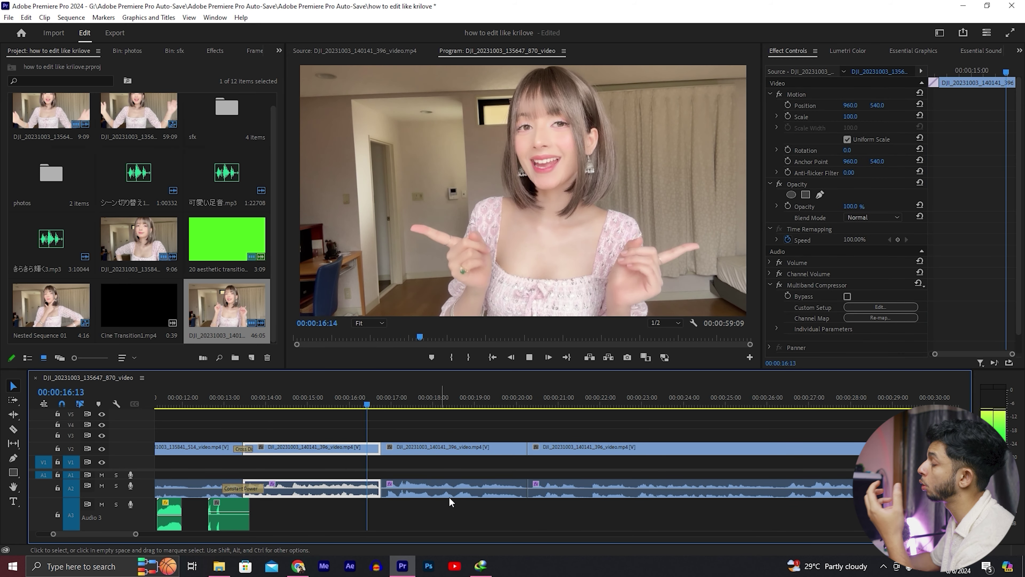
pyautogui.scroll(2, 456, 505)
pyautogui.scroll(-2, 399, 491)
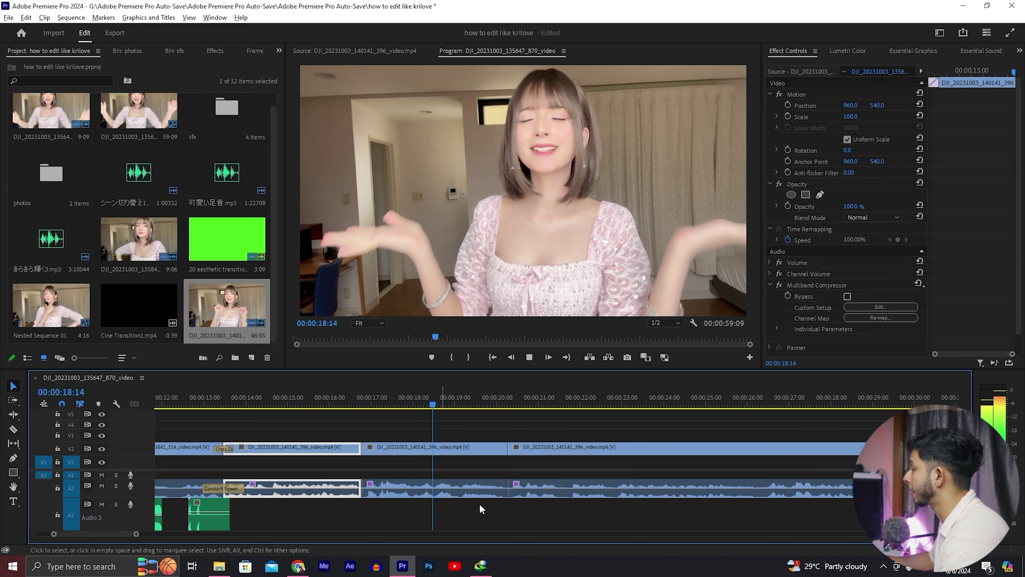
# - Set the middle clip's speed to 120% in Speed/Duration and play it back
pyautogui.click(399, 450)
pyautogui.rightClick(399, 450)
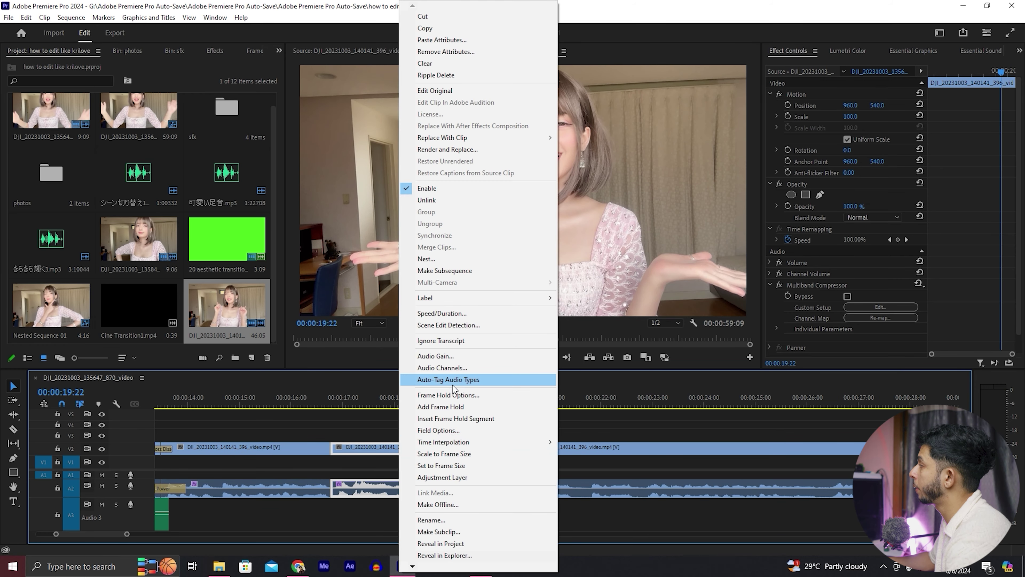
pyautogui.click(461, 319)
pyautogui.write('0')
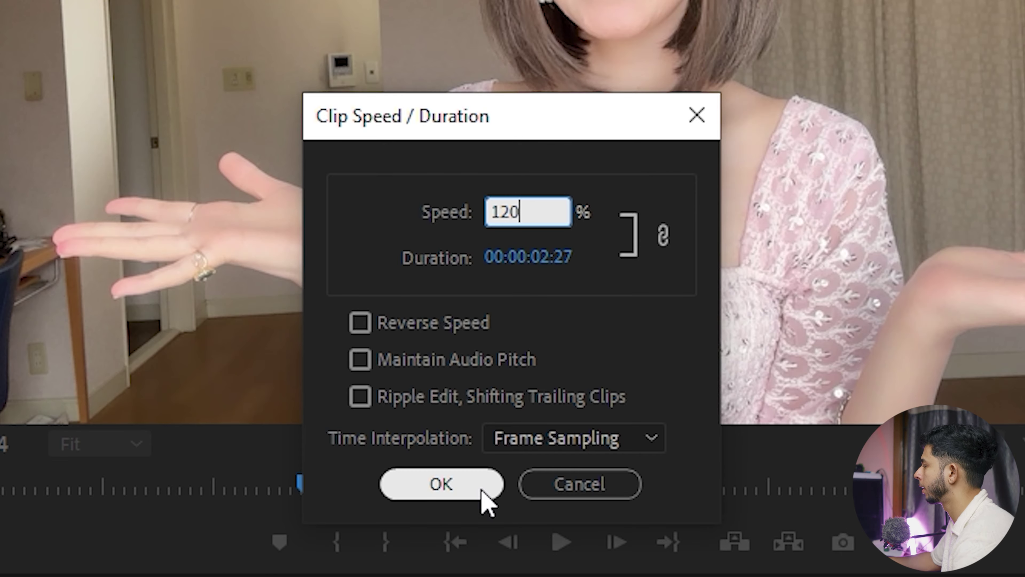
pyautogui.click(480, 489)
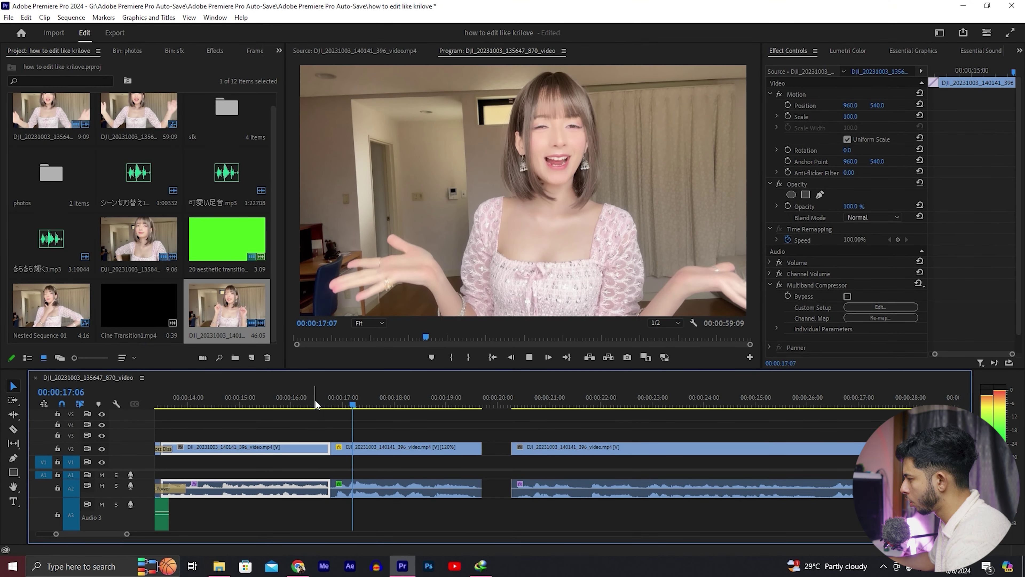
pyautogui.press('-')
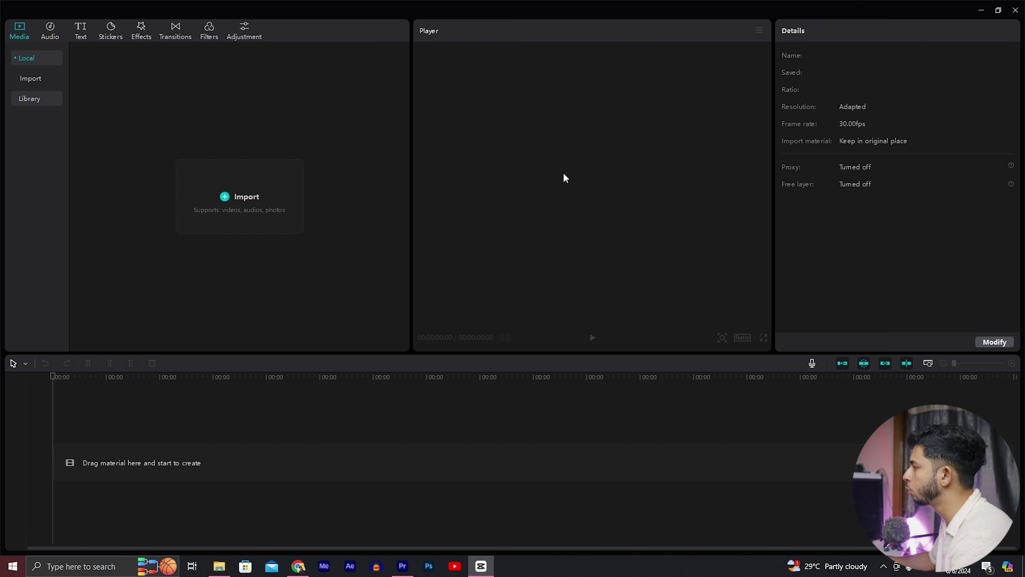
# - Show the footage folder in Explorer, ready to bring in the vlog clip
pyautogui.click(220, 566)
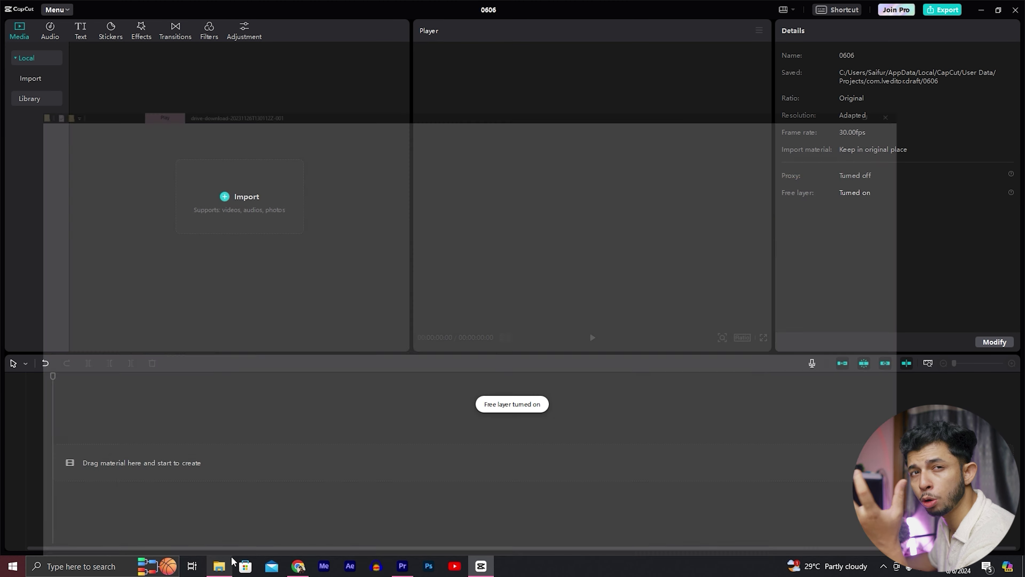
# - Add the vlog clip to the CapCut timeline and detach its audio
pyautogui.moveTo(485, 567)
pyautogui.moveTo(484, 567); pyautogui.dragTo(254, 263)
pyautogui.rightClick(179, 464)
pyautogui.click(158, 471)
pyautogui.rightClick(158, 470)
pyautogui.click(202, 470)
# - Apply Auto cutout to remove the background behind the person
pyautogui.click(170, 503)
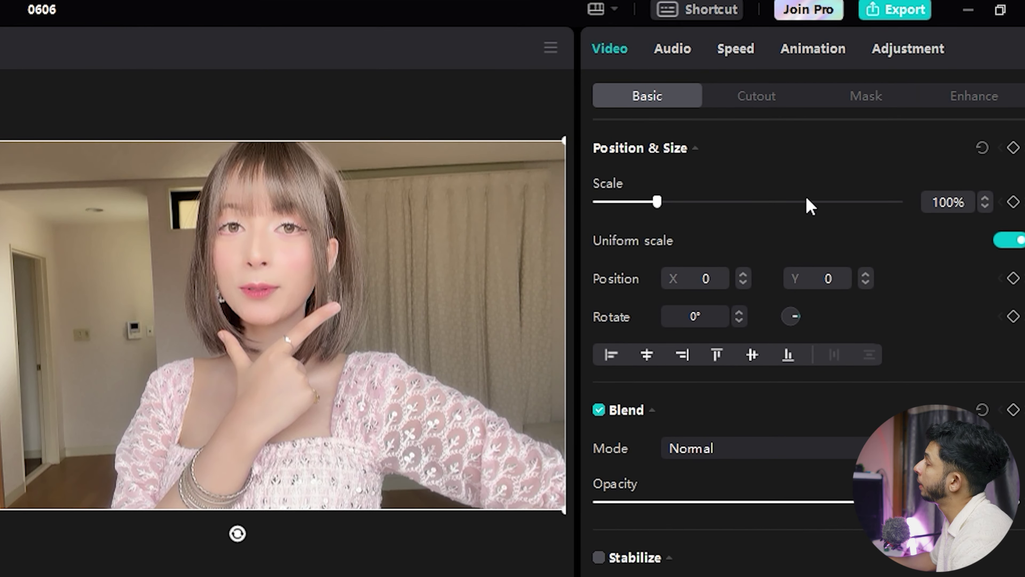
pyautogui.click(757, 97)
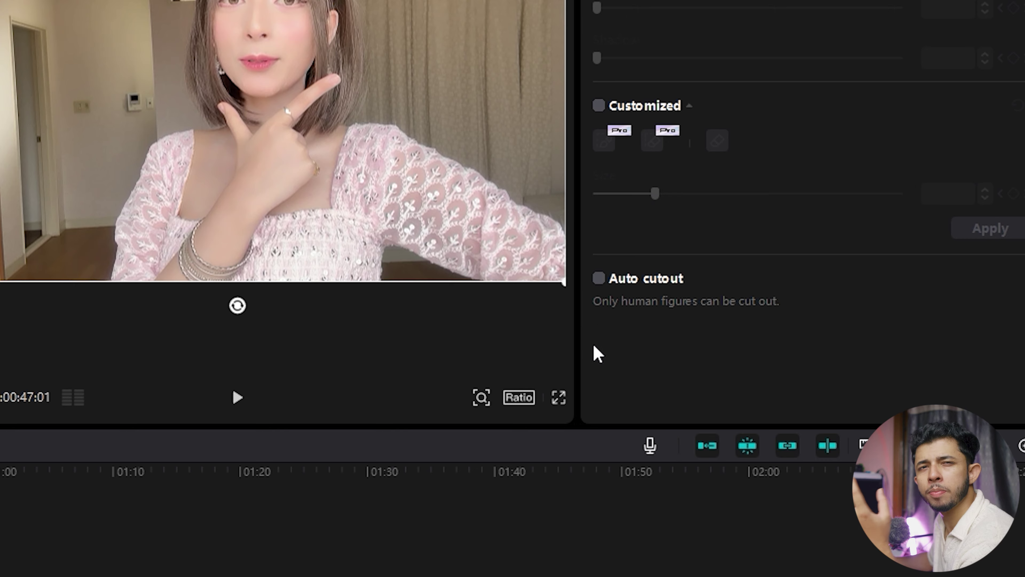
pyautogui.click(599, 278)
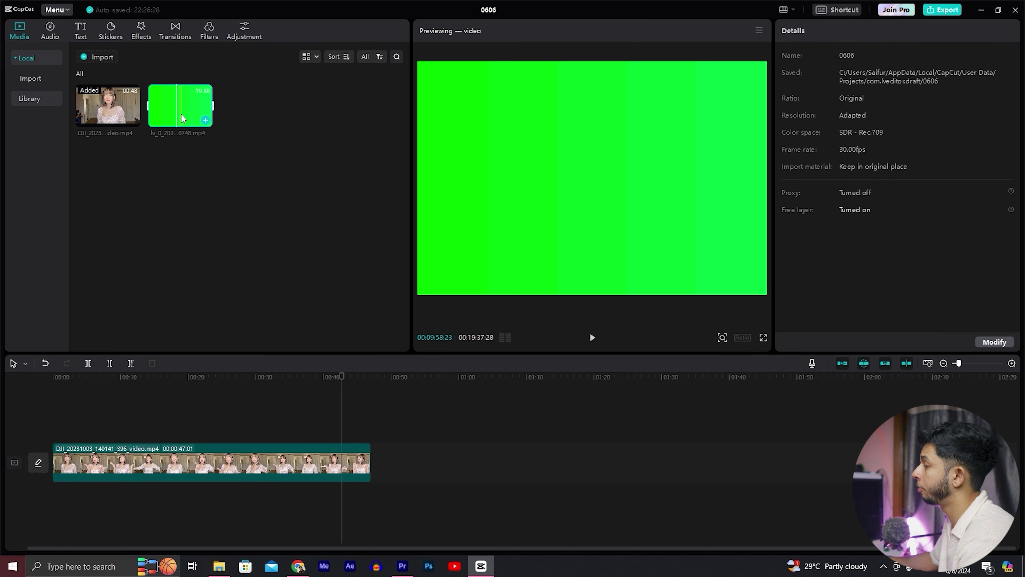
# - Put the green clip on the lower track, export as Green screen 1 at 1080P, and import it into Premiere
pyautogui.moveTo(182, 118); pyautogui.dragTo(50, 491)
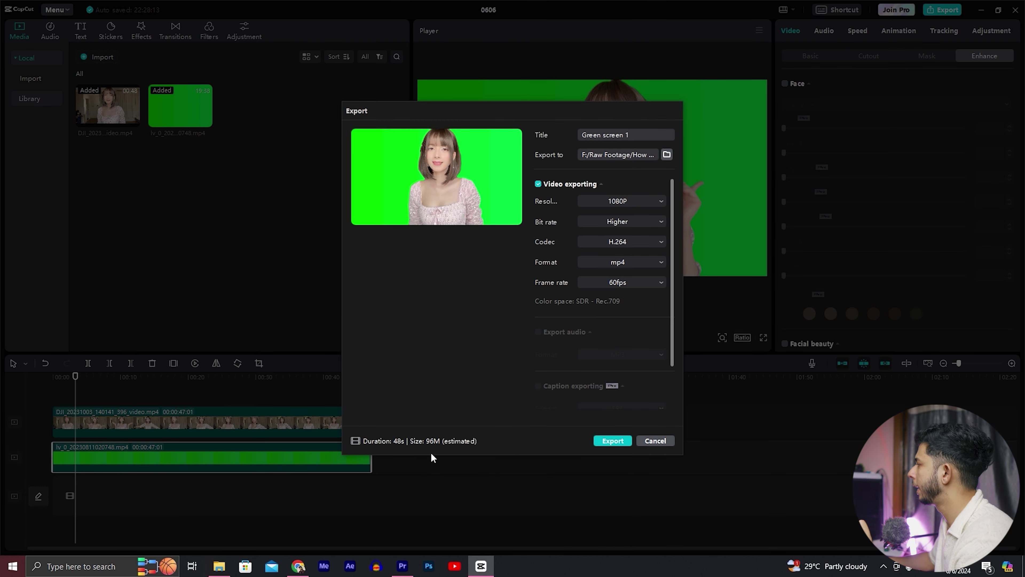
pyautogui.click(612, 441)
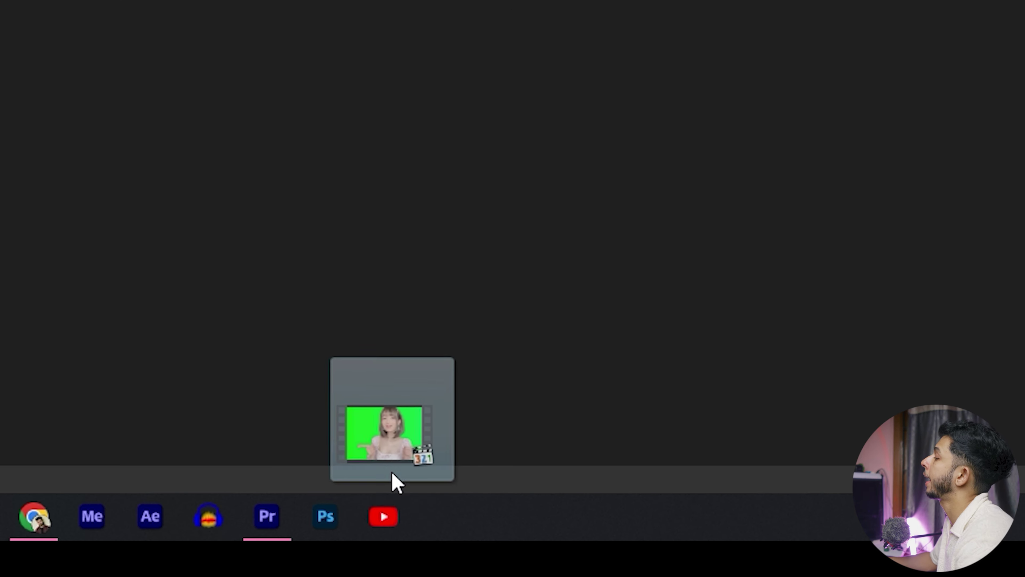
pyautogui.moveTo(391, 481)
pyautogui.mouseDown()
pyautogui.moveTo(421, 539)
pyautogui.moveTo(202, 299)
pyautogui.mouseUp()
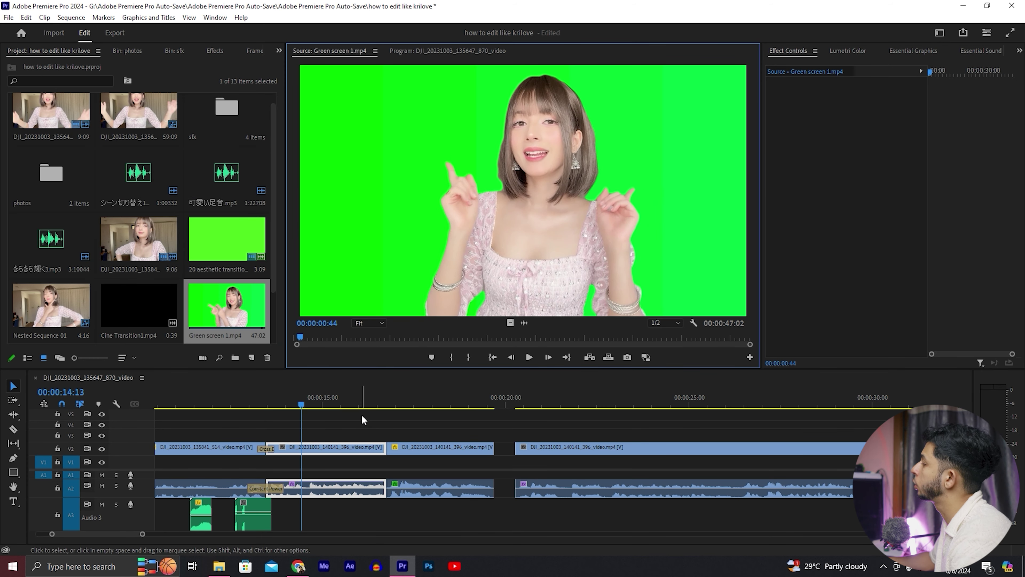
# - Place Green screen 1 on V3 and key out its green with Ultra Key's eyedropper
pyautogui.moveTo(370, 411); pyautogui.dragTo(283, 434)
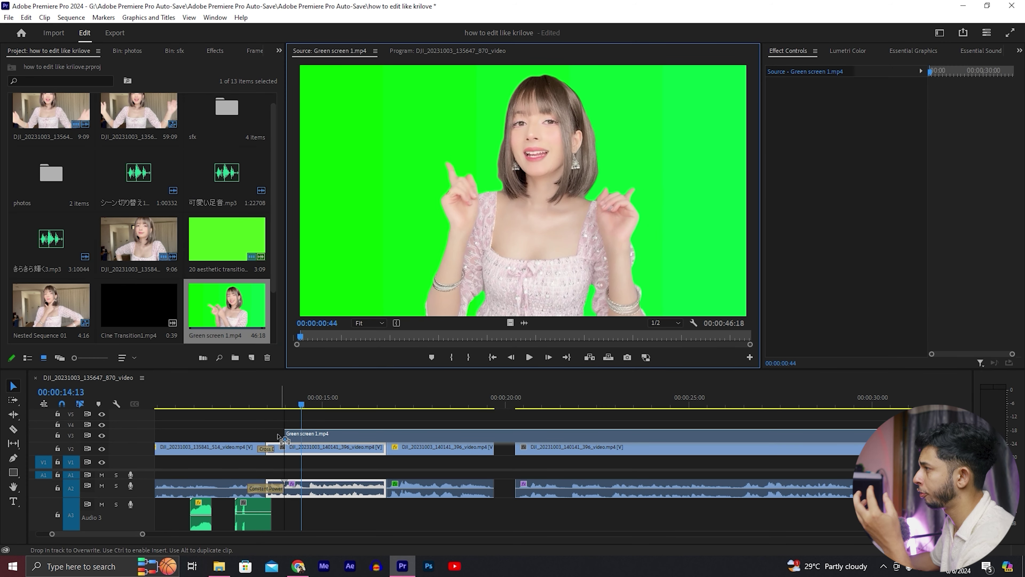
pyautogui.press('=')
pyautogui.click(215, 50)
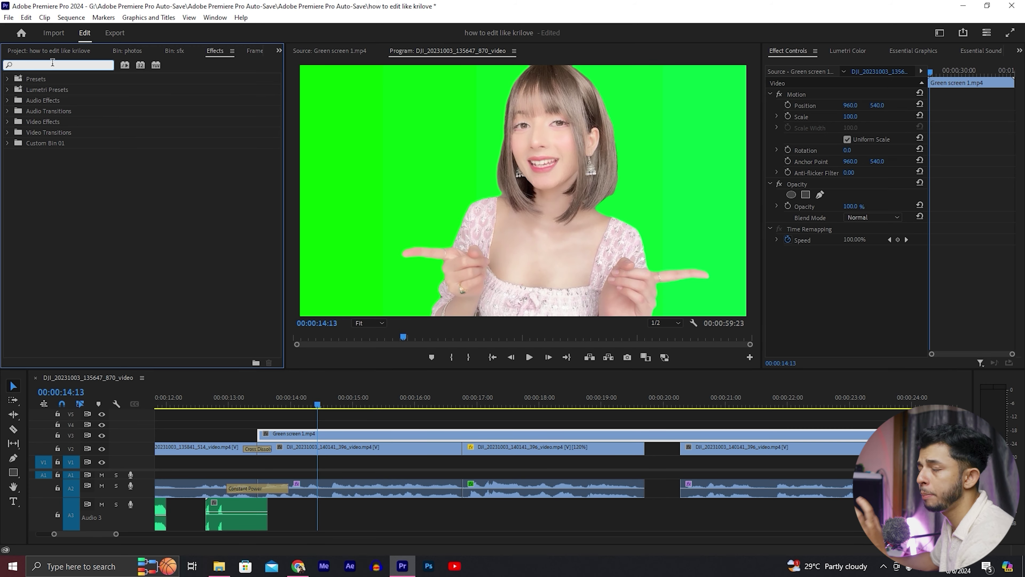
pyautogui.write('ultra')
pyautogui.moveTo(50, 142); pyautogui.dragTo(352, 433)
pyautogui.click(863, 296)
pyautogui.click(363, 142)
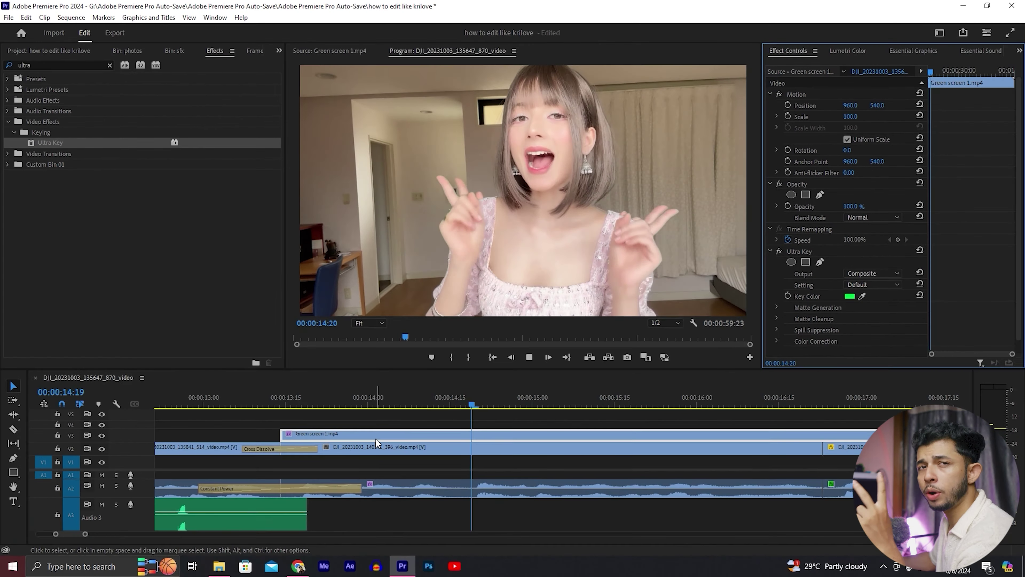
# - Change Green screen 1's playback speed in Speed/Duration
pyautogui.rightClick(403, 428)
pyautogui.click(436, 343)
pyautogui.write('120')
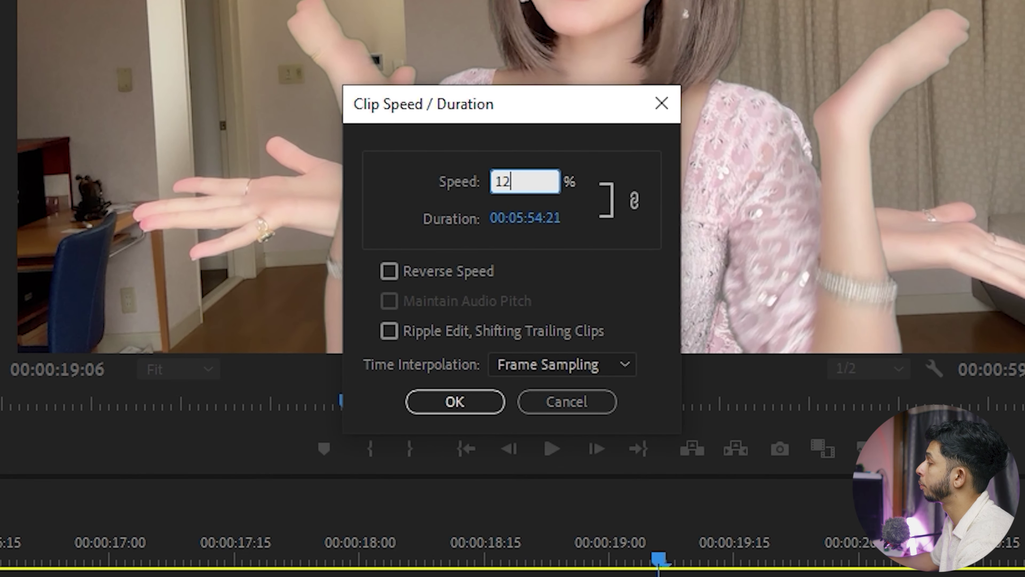
pyautogui.click(466, 406)
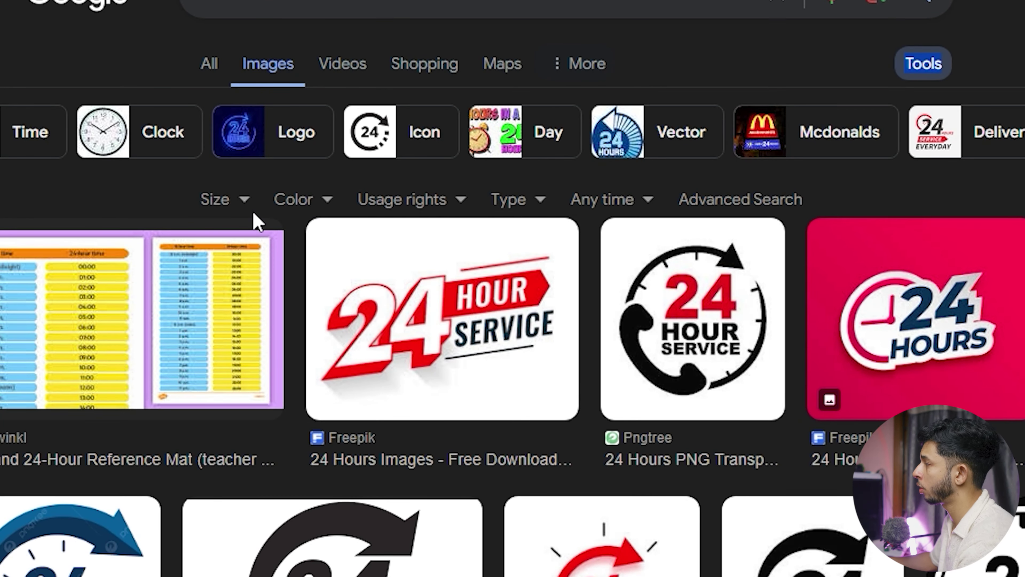
# - Filter the '24 hours' image results by Color to Transparent and open the 24 Hrs Service clock icon
pyautogui.click(141, 190)
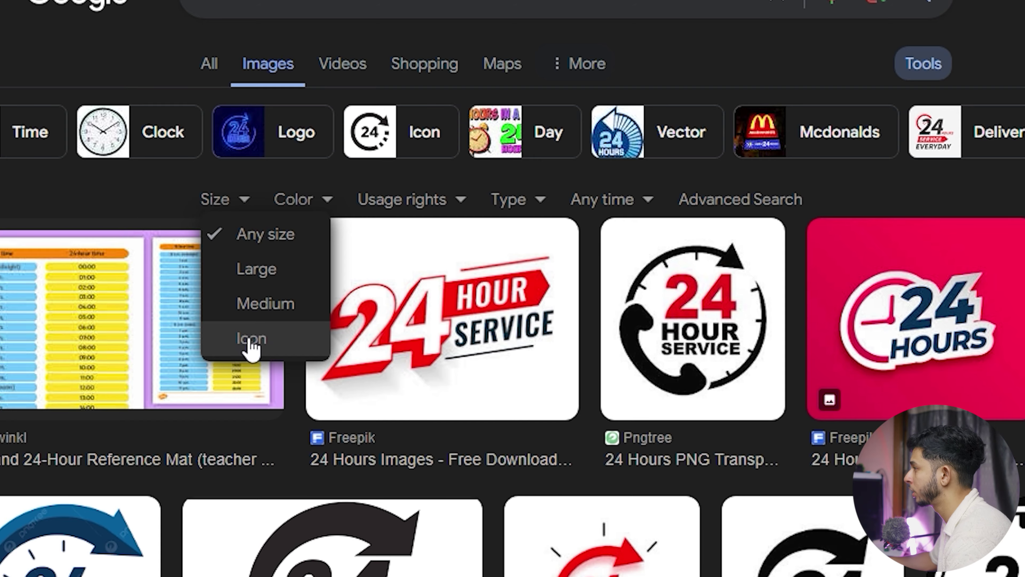
pyautogui.click(309, 210)
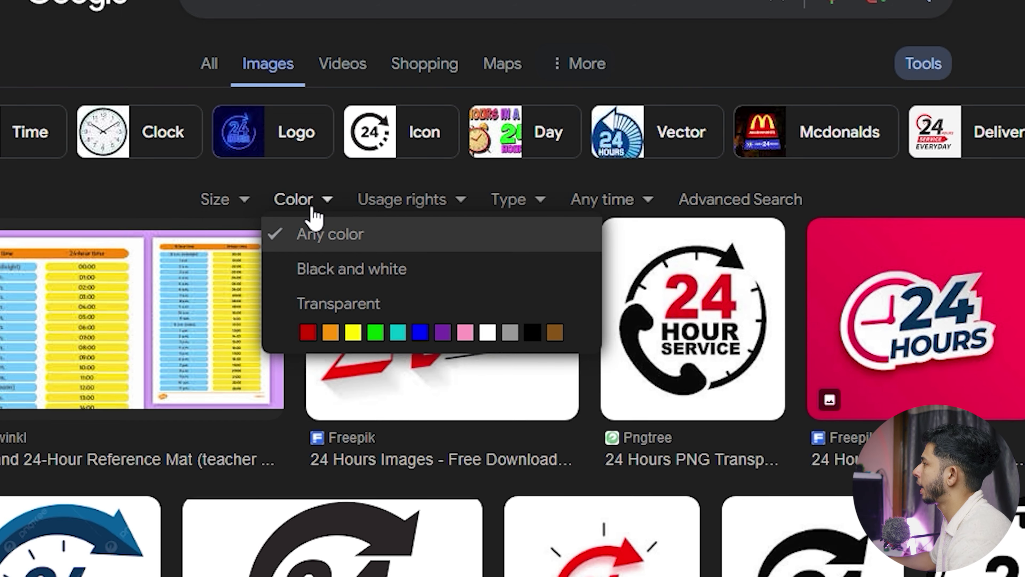
pyautogui.click(339, 303)
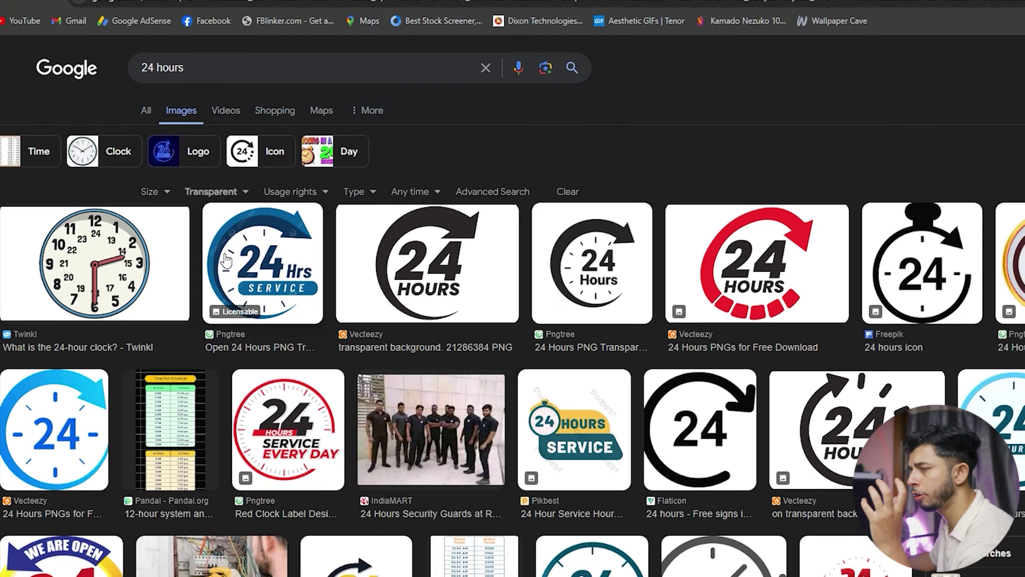
pyautogui.click(226, 261)
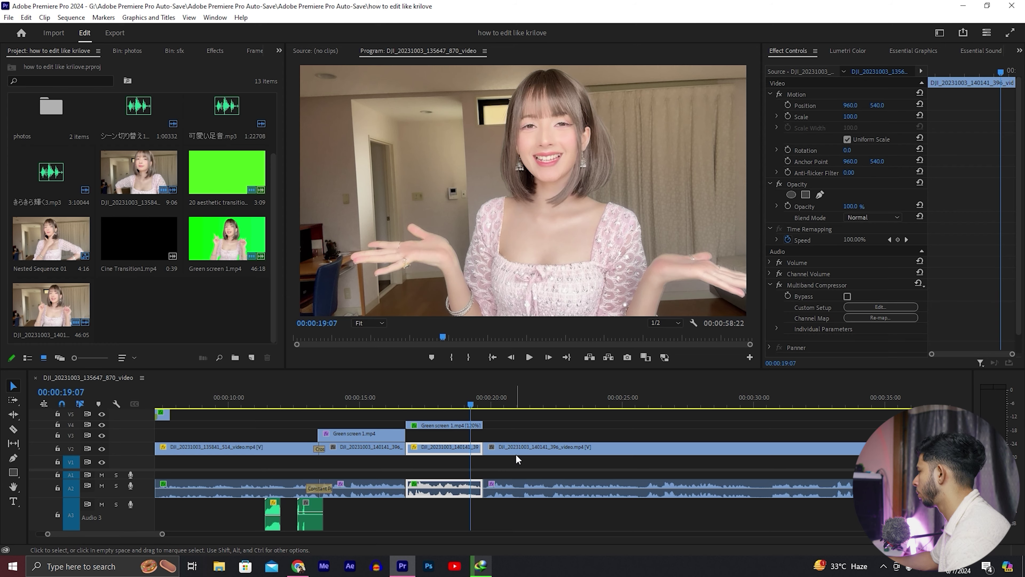
# - Create a title on the video frame reading 'indian clothes challenge'
pyautogui.press('t')
pyautogui.click(414, 148)
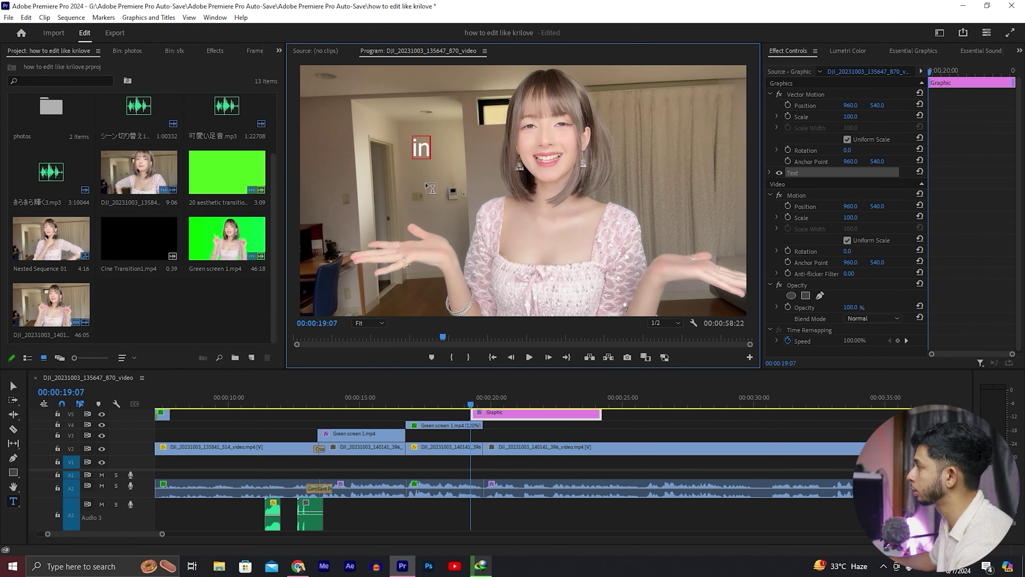
pyautogui.write('indian clothes challenge')
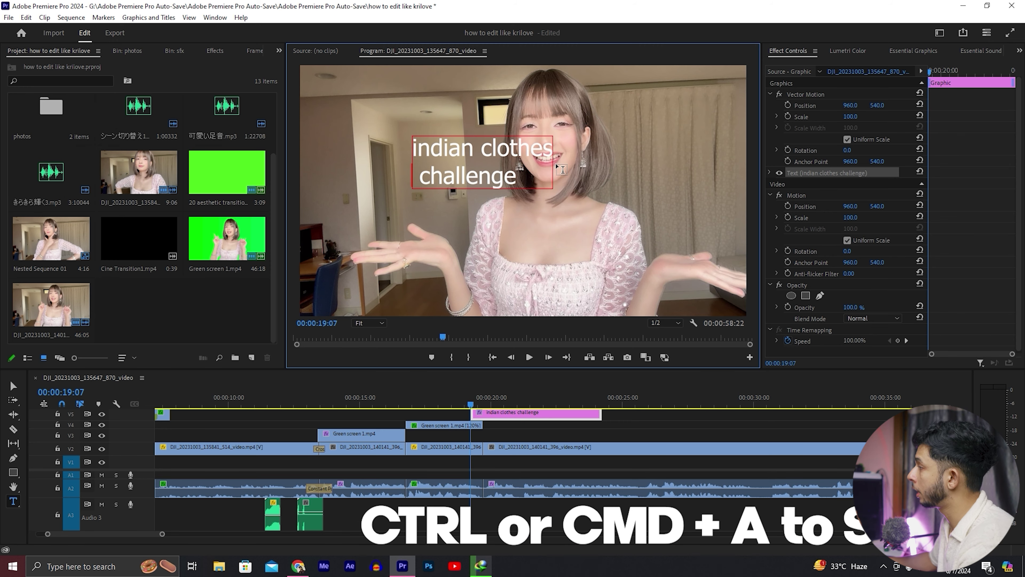
# - Set the whole title's font to Valoon
pyautogui.hotkey('ctrl', 'a')
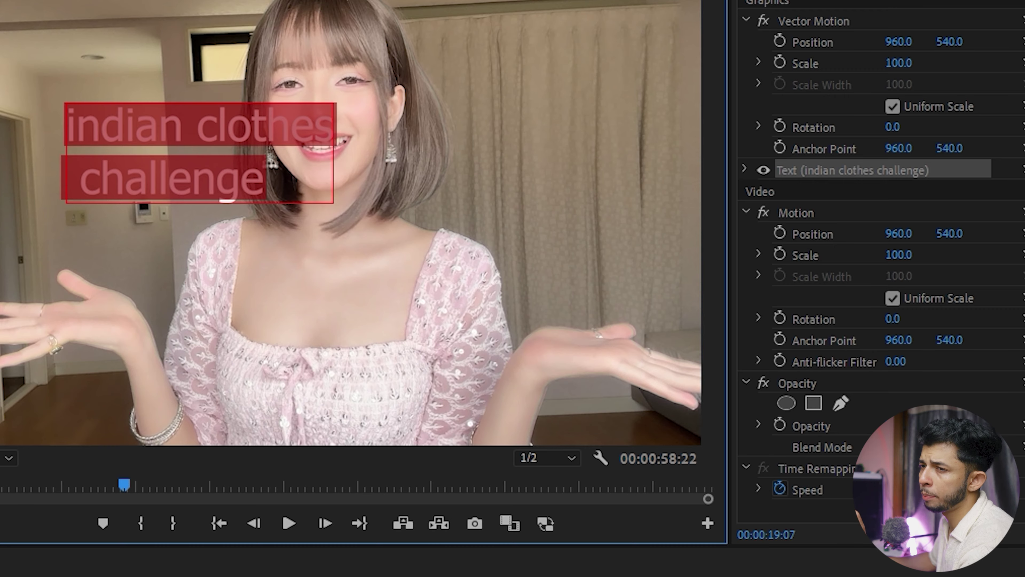
pyautogui.click(743, 174)
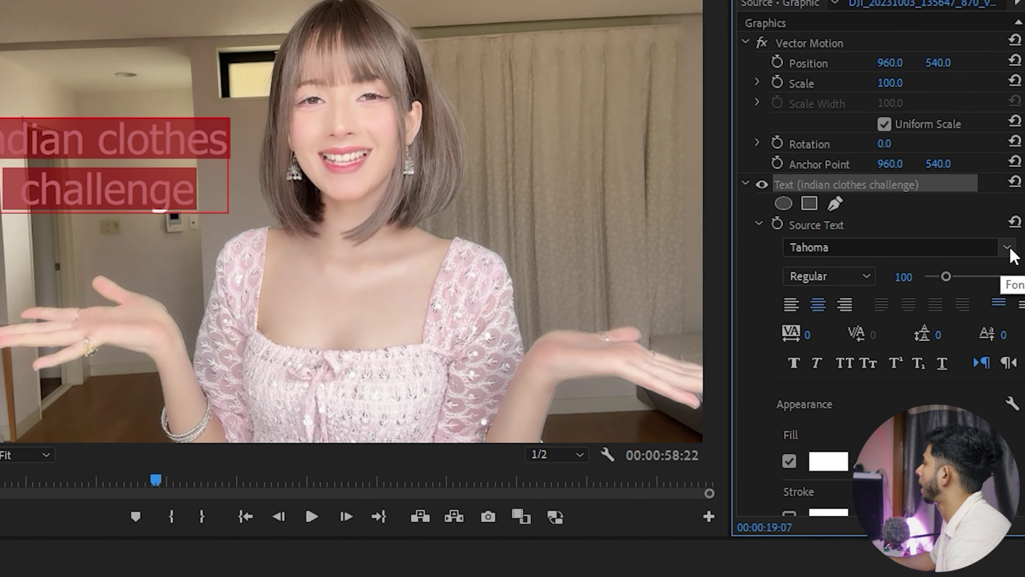
pyautogui.click(1019, 240)
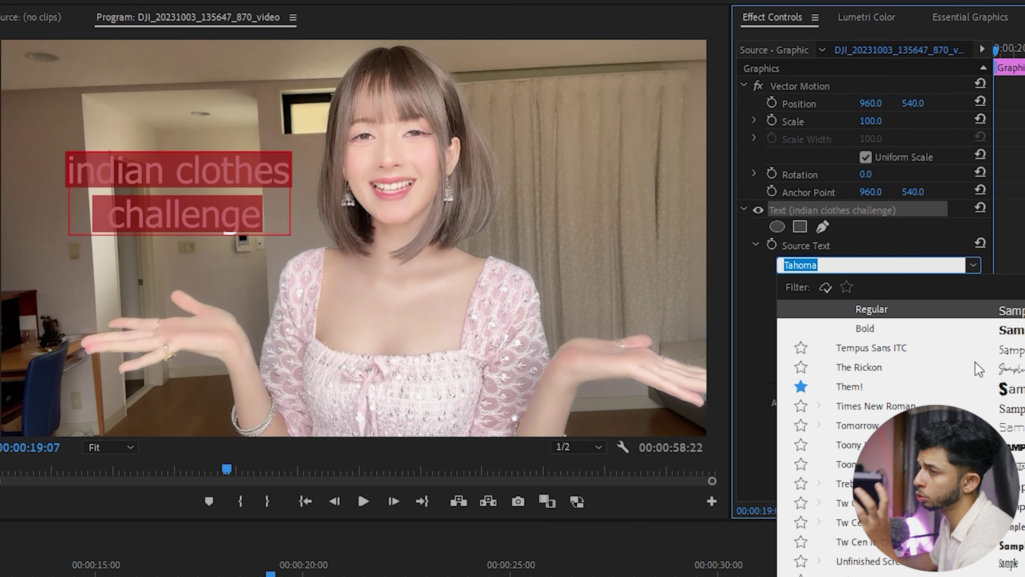
pyautogui.write('valo')
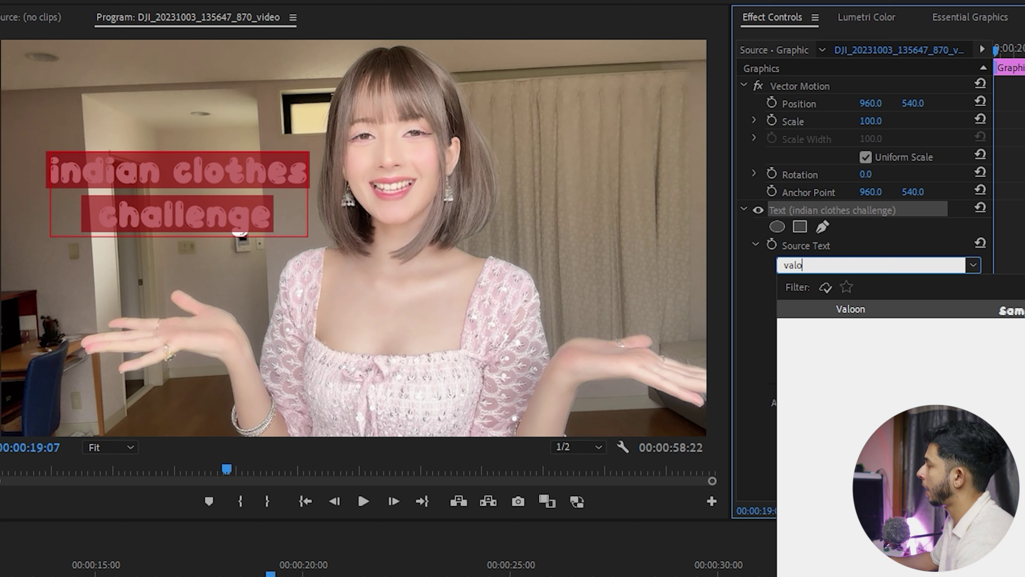
pyautogui.click(839, 309)
pyautogui.click(153, 176)
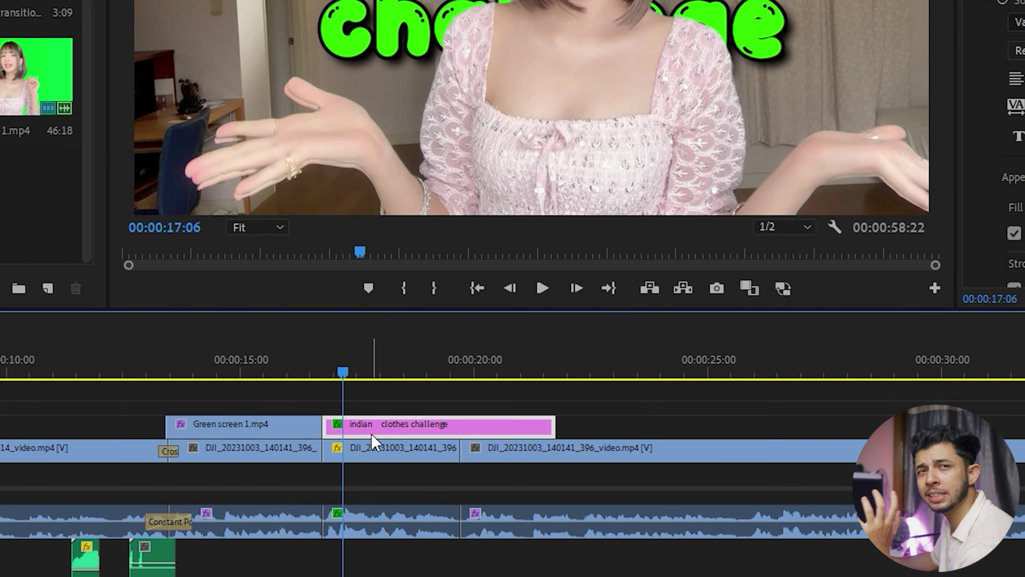
# - Alt-drag a duplicate of the title clip onto V4
pyautogui.keyDown('alt'); pyautogui.moveTo(364, 424); pyautogui.dragTo(363, 409); pyautogui.keyUp('alt')
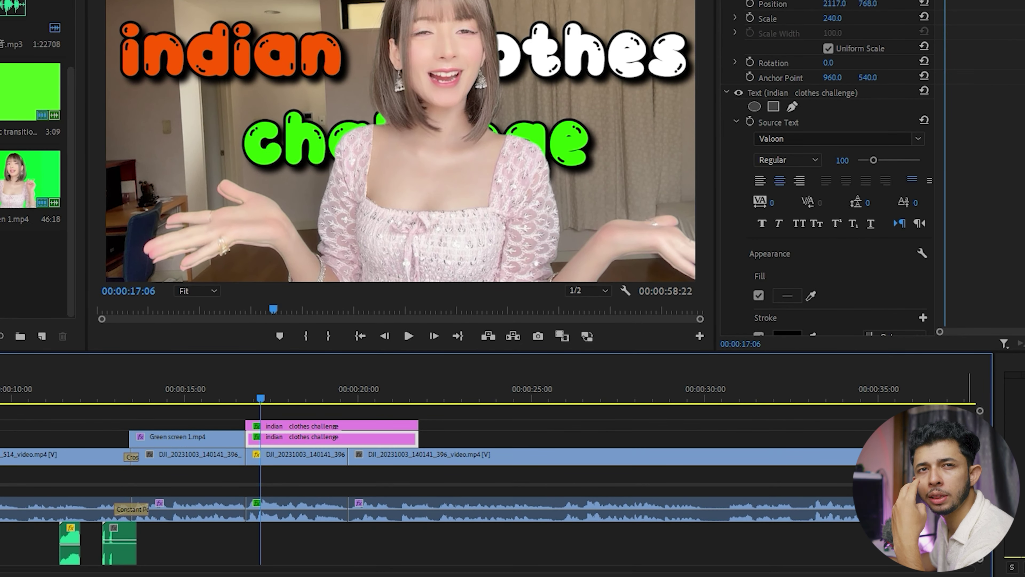
pyautogui.scroll(2, 404, 445)
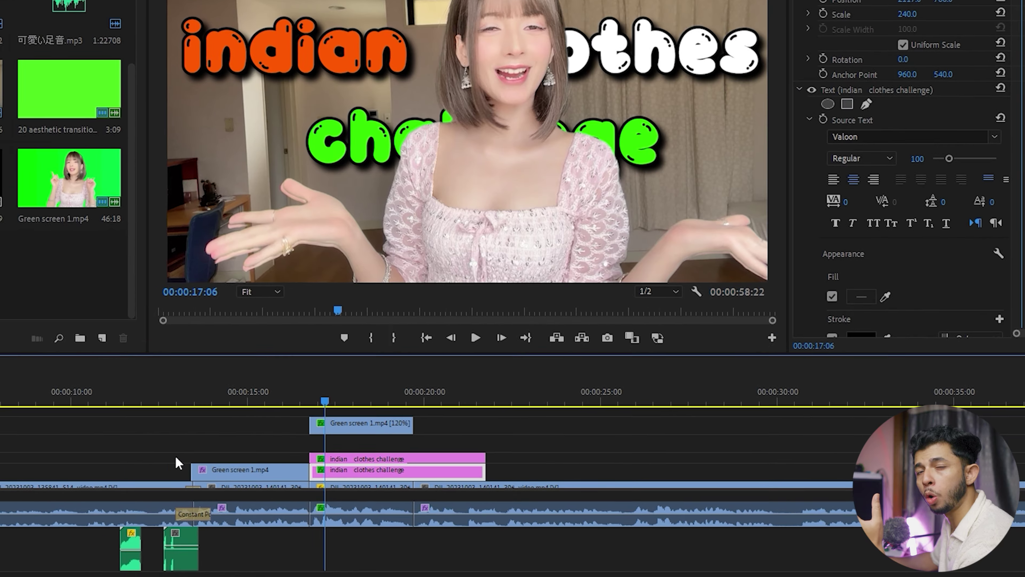
pyautogui.keyDown('alt'); pyautogui.scroll(3, 154, 480); pyautogui.keyUp('alt')
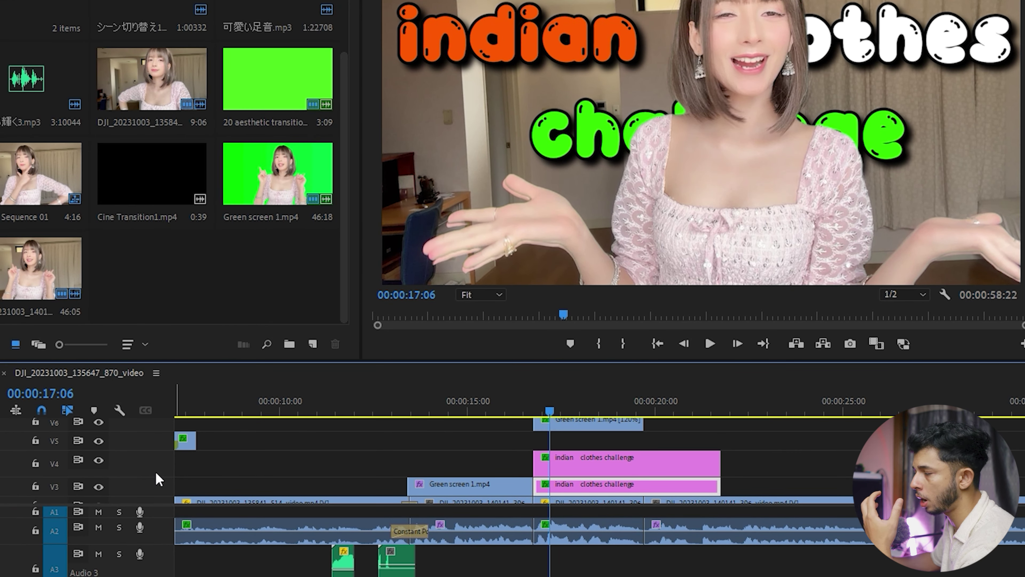
# - Hide V4's title copy and trim the V3 title down to just 'challenge'
pyautogui.click(568, 468)
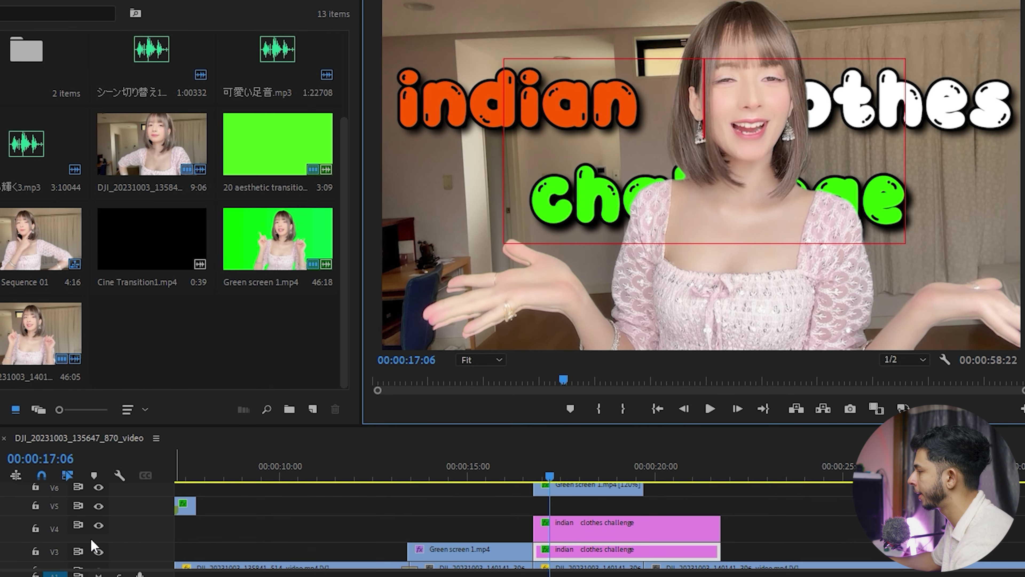
pyautogui.click(97, 530)
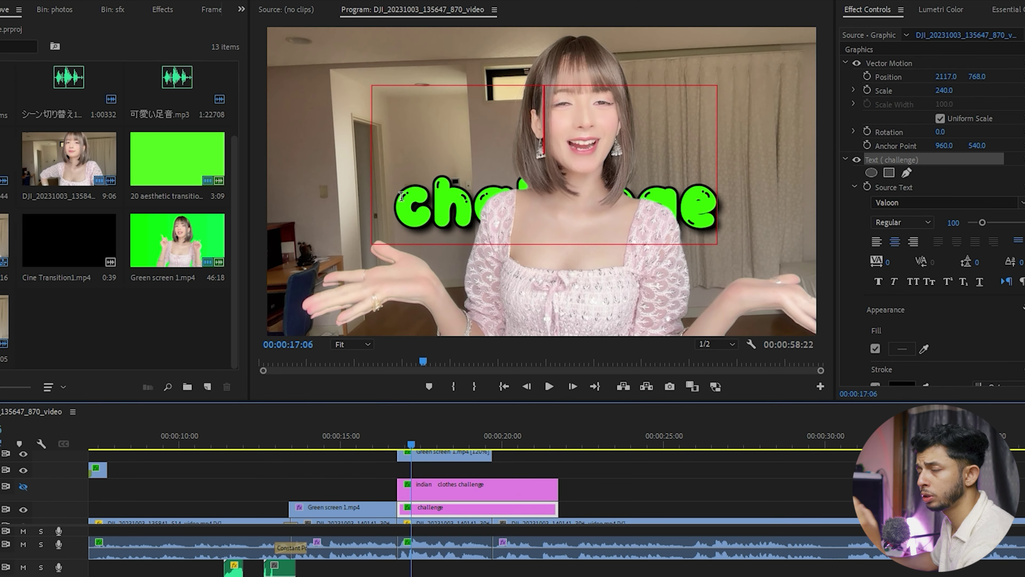
pyautogui.click(401, 196)
pyautogui.press('BackSpace')
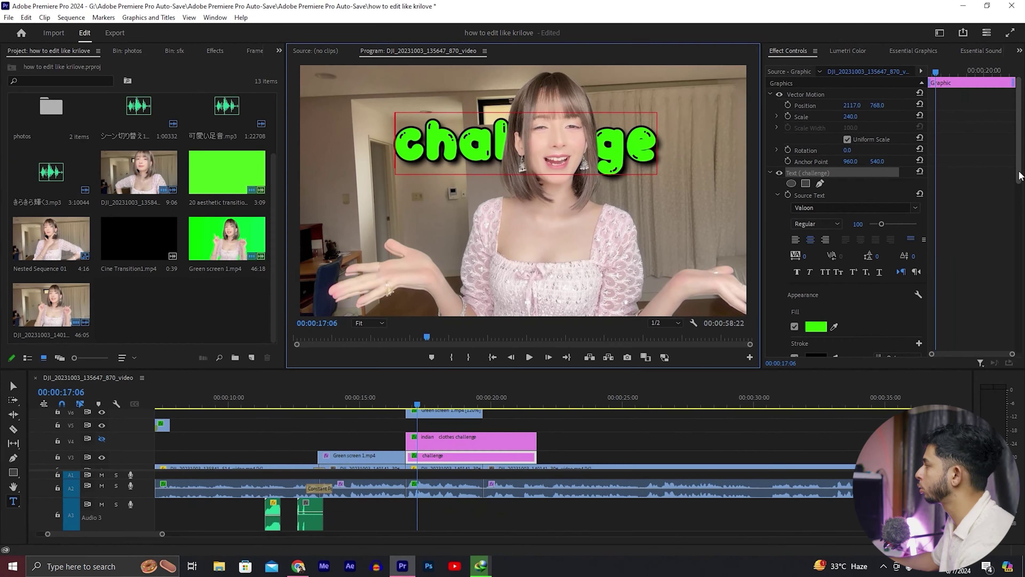
# - Set the 'challenge' text fill to white (FFFFFF)
pyautogui.moveTo(1019, 198); pyautogui.dragTo(1019, 213)
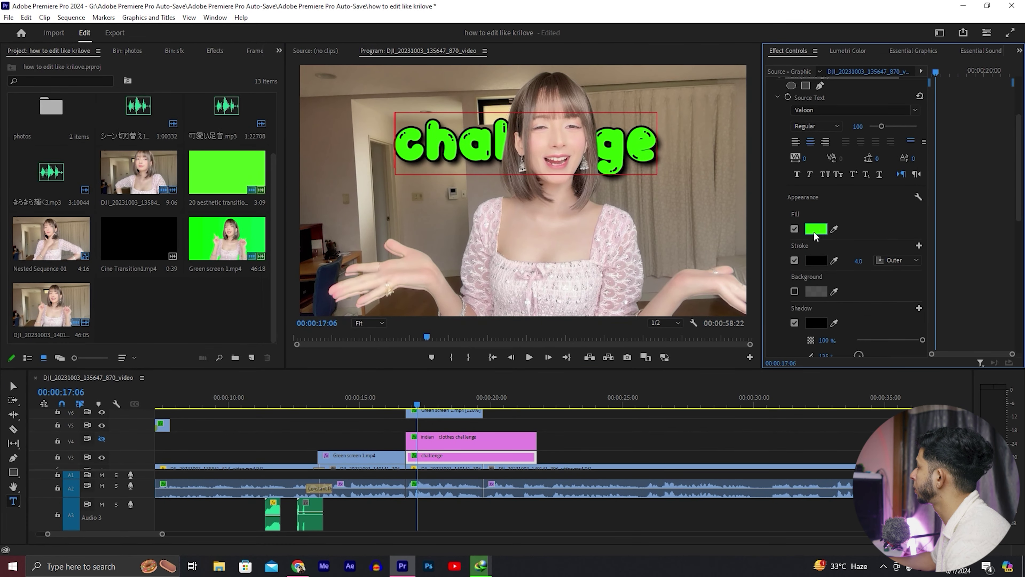
pyautogui.click(815, 229)
pyautogui.write('ffffff')
pyautogui.click(621, 205)
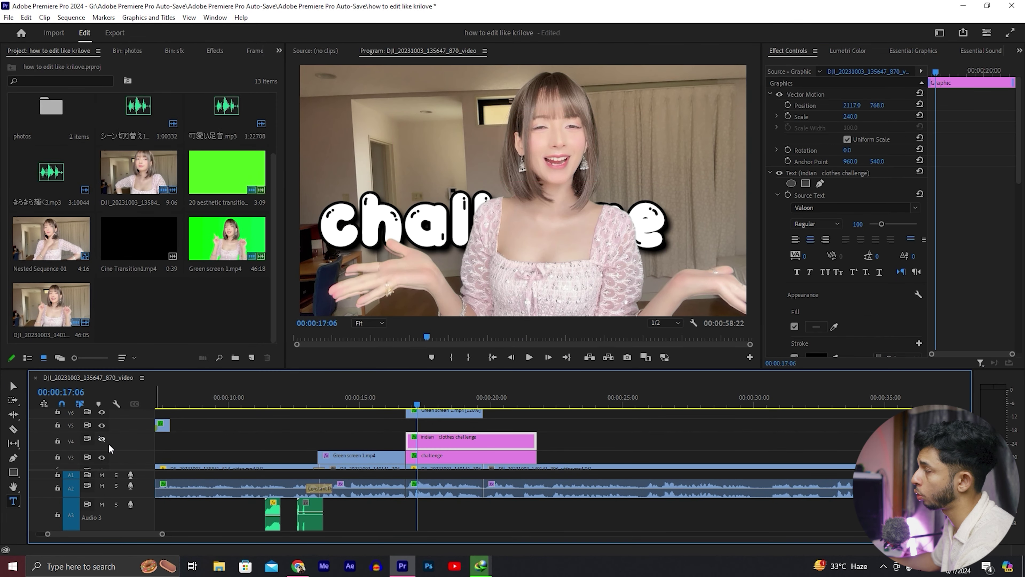
# - Re-enable the V4 copy, delete 'indian' to leave CLOTHES, and undo a trial cyan shadow
pyautogui.click(102, 438)
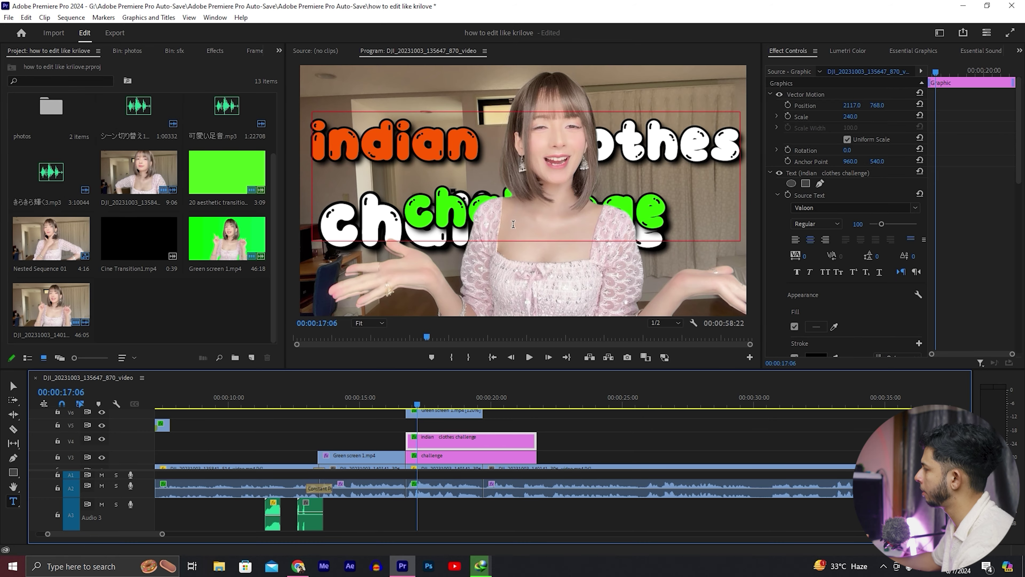
pyautogui.doubleClick(335, 156)
pyautogui.press('BackSpace')
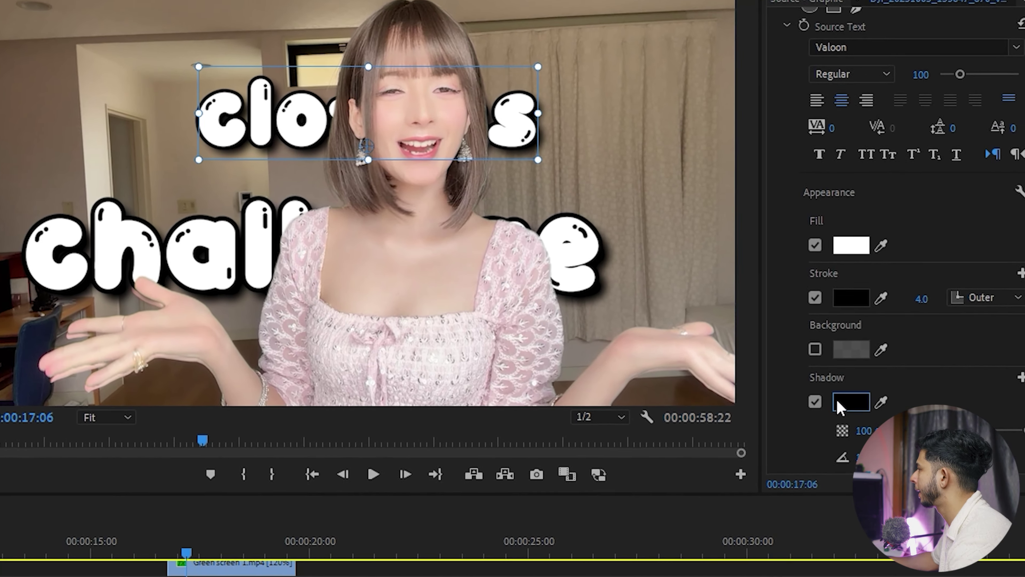
pyautogui.click(833, 357)
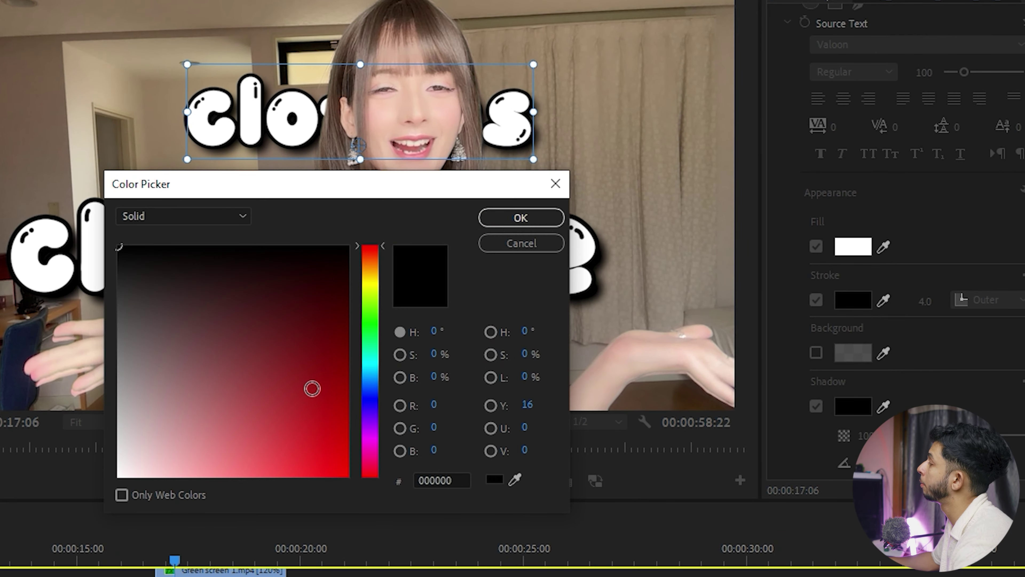
pyautogui.moveTo(372, 388); pyautogui.dragTo(378, 368)
pyautogui.click(347, 475)
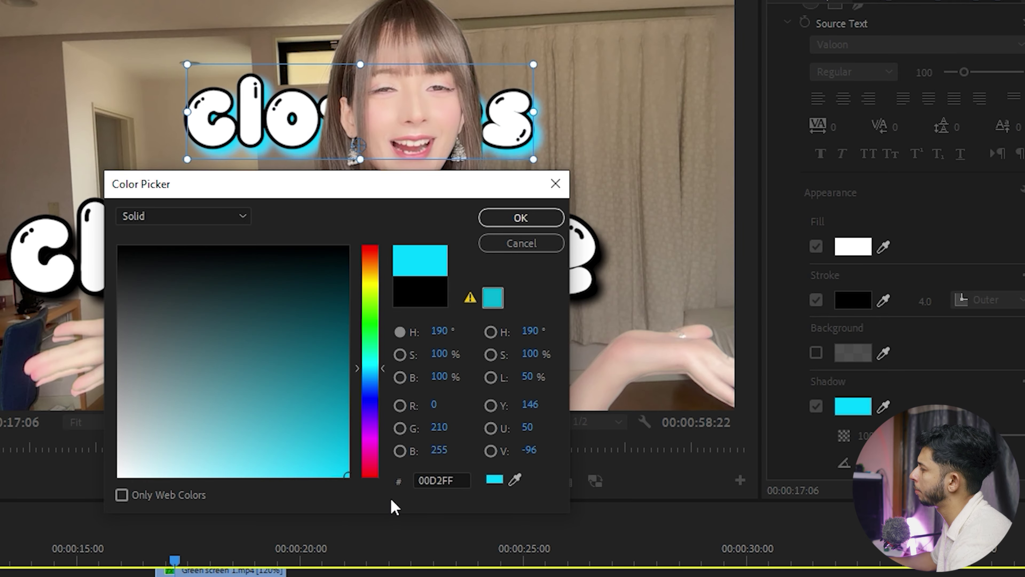
pyautogui.click(521, 243)
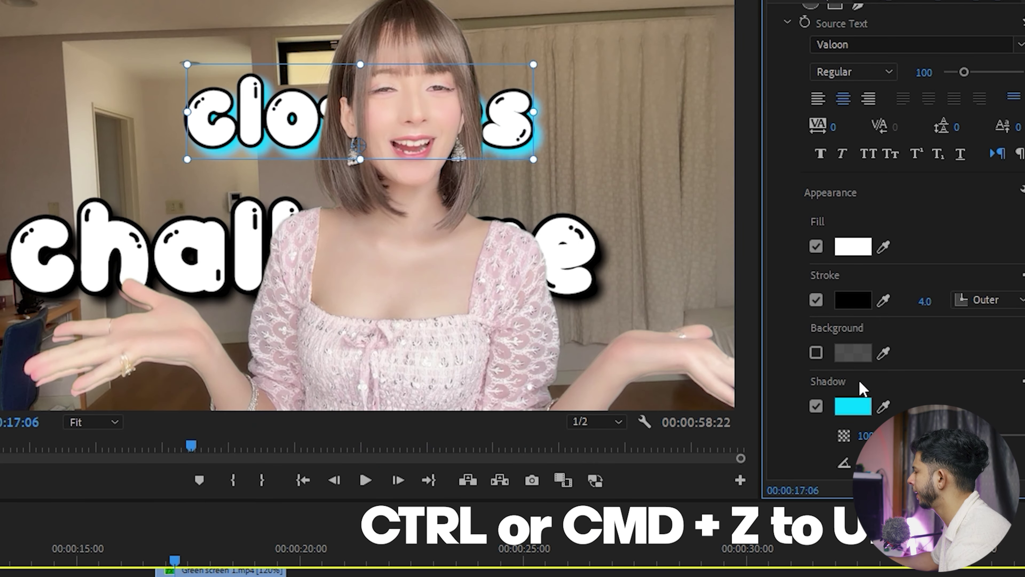
pyautogui.hotkey('ctrl', 'z')
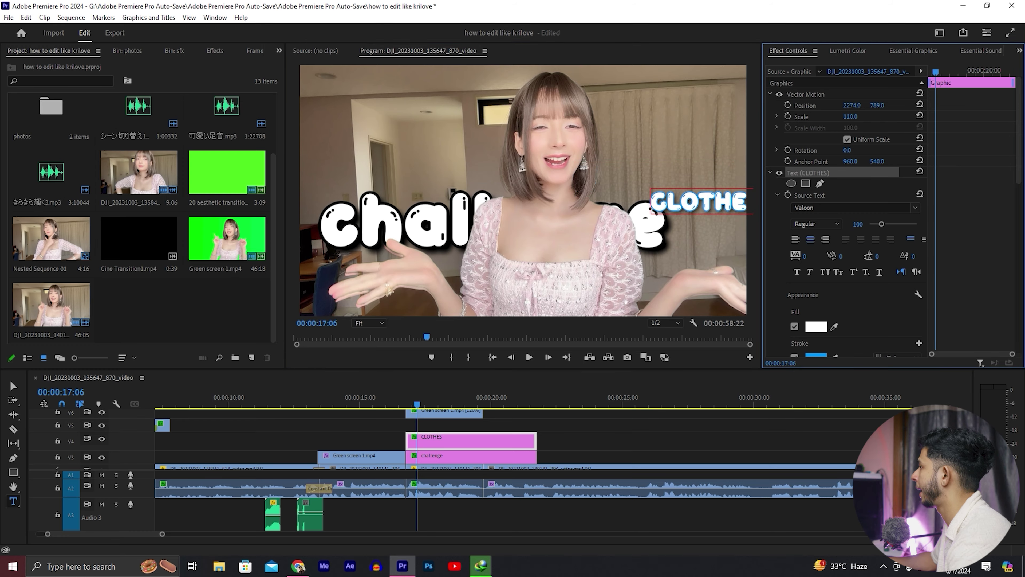
# - Duplicate CLOTHES, retype it as INDAIN at upper left, and give it a white stroke
pyautogui.moveTo(433, 440); pyautogui.dragTo(433, 432)
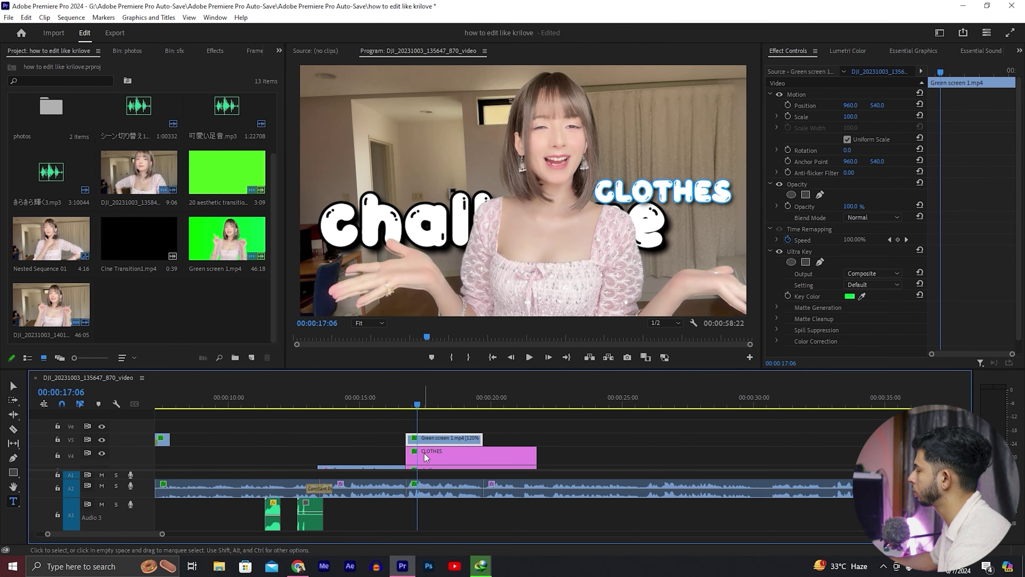
pyautogui.click(433, 427)
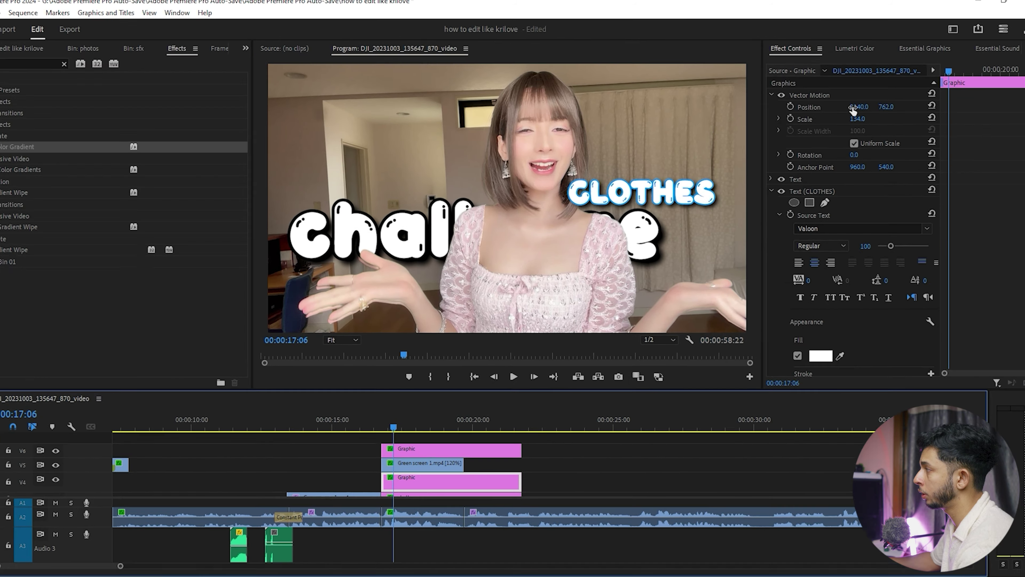
pyautogui.moveTo(851, 105); pyautogui.dragTo(767, 104)
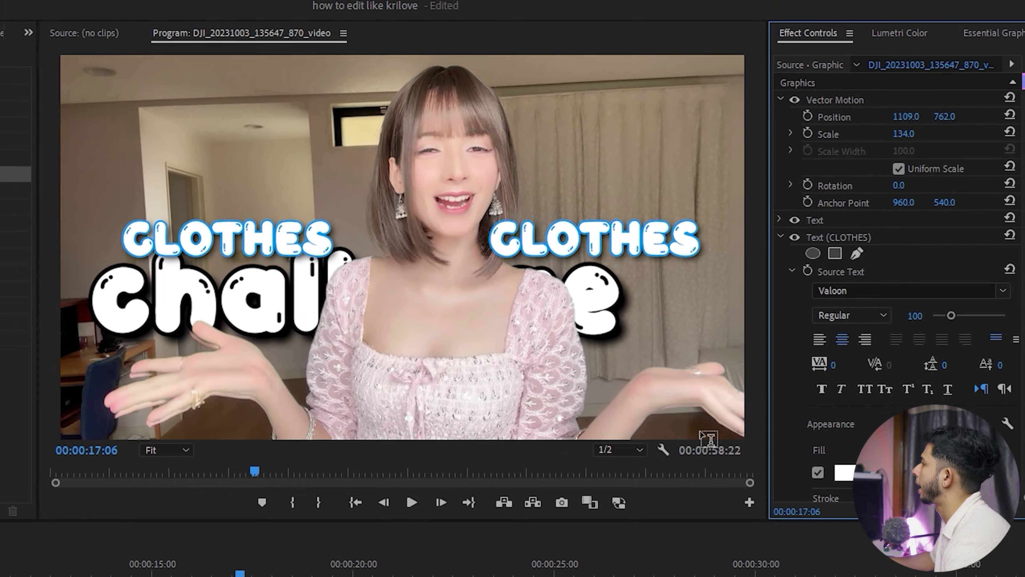
pyautogui.write('INDAIN')
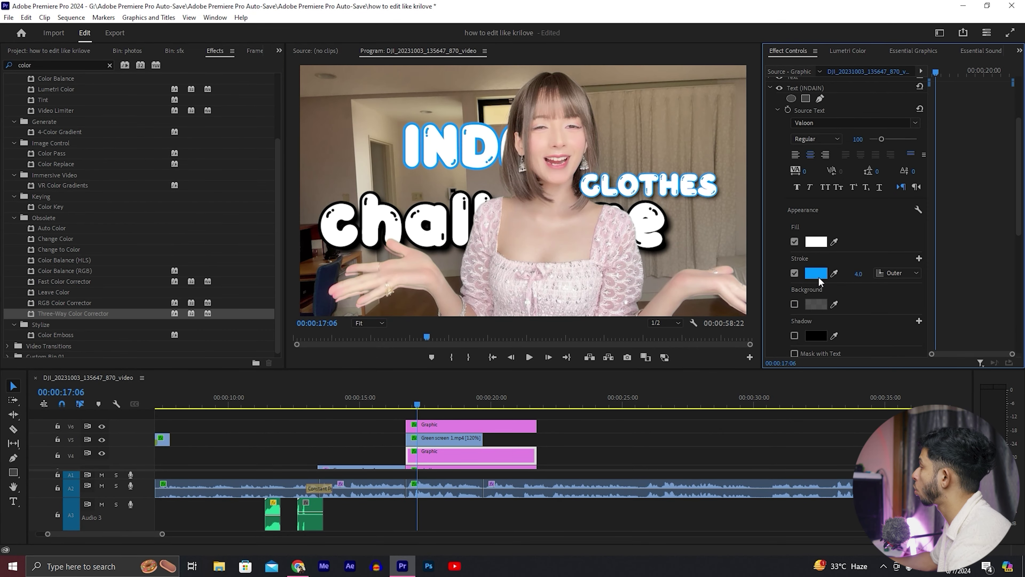
pyautogui.click(818, 275)
pyautogui.click(546, 343)
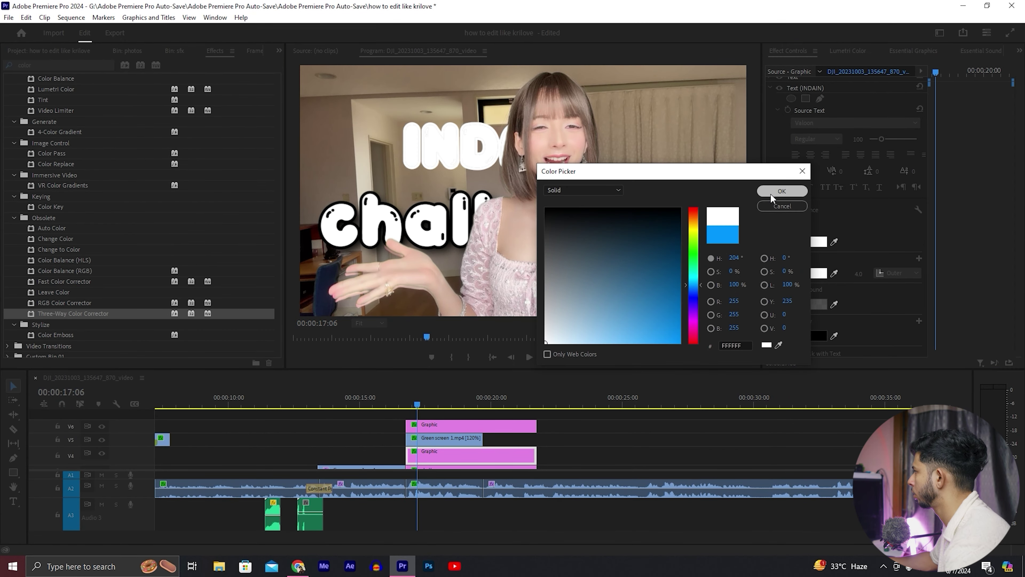
pyautogui.click(770, 193)
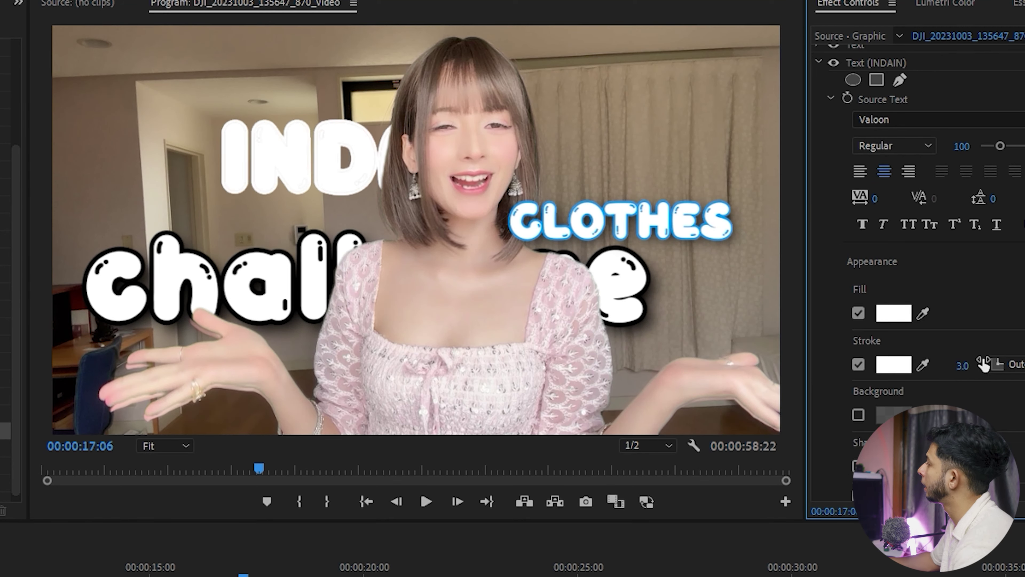
pyautogui.scroll(3, 872, 400)
# - Switch the INDAIN fill to a linear gradient with an orange left stop and bright green right stop
pyautogui.click(893, 377)
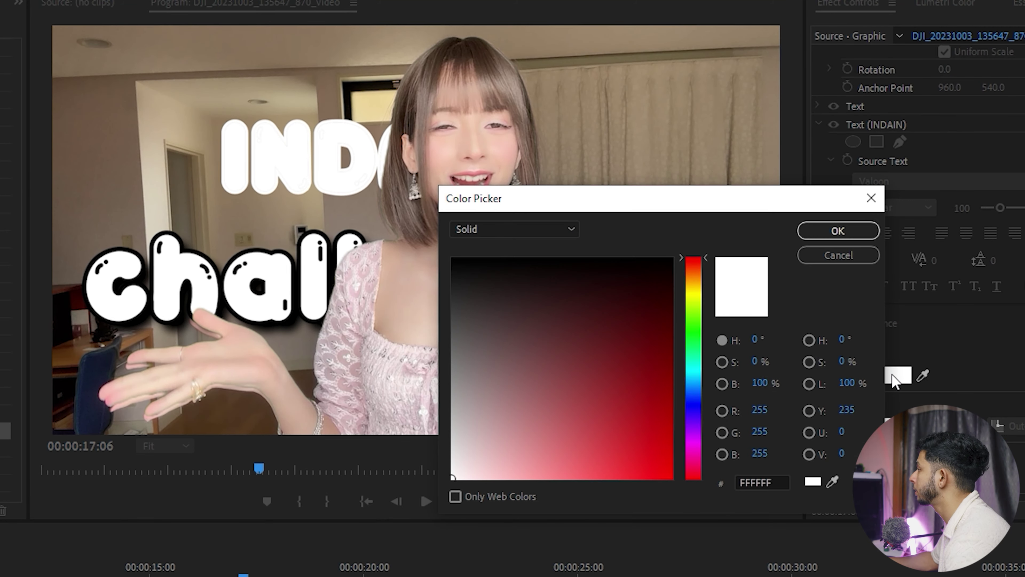
pyautogui.click(561, 237)
pyautogui.click(543, 268)
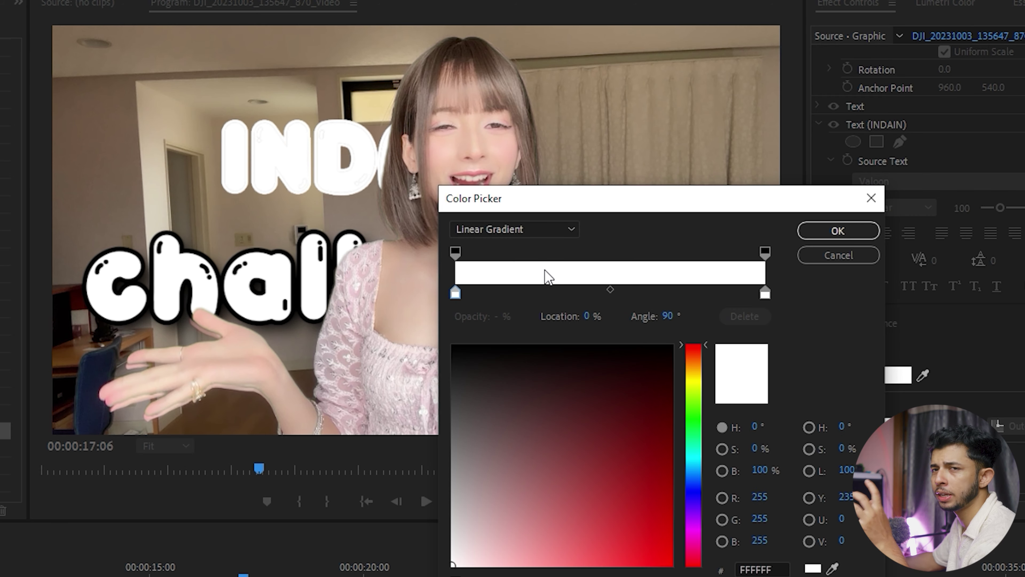
pyautogui.moveTo(694, 382)
pyautogui.mouseDown()
pyautogui.moveTo(708, 373)
pyautogui.moveTo(706, 359)
pyautogui.mouseUp()
pyautogui.click(671, 564)
pyautogui.click(765, 293)
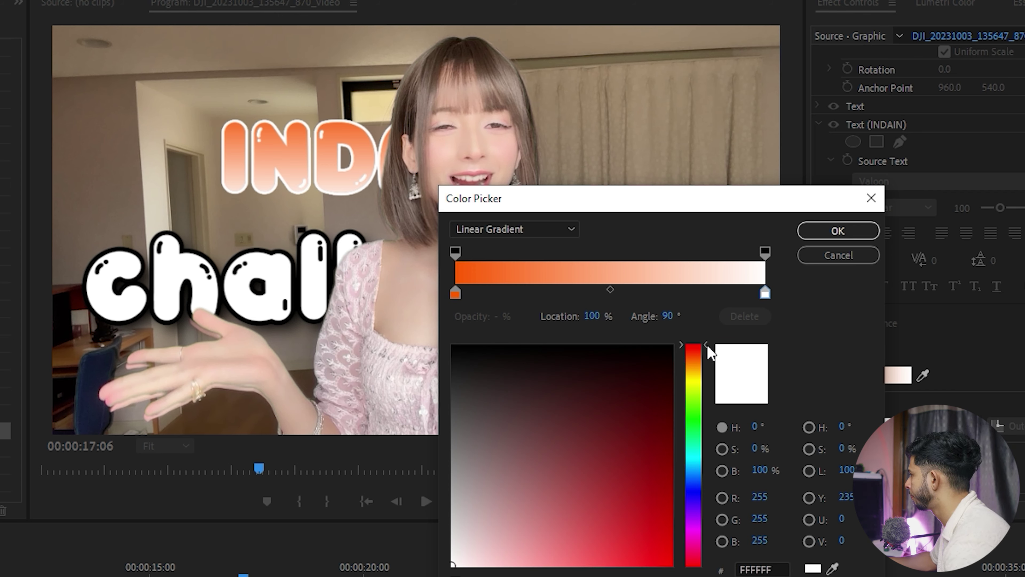
pyautogui.moveTo(707, 349); pyautogui.dragTo(709, 408)
pyautogui.moveTo(632, 517); pyautogui.dragTo(662, 565)
# - Add a white middle stop, position the stops at orange 14%, white 51%, green 85%, and apply
pyautogui.click(578, 292)
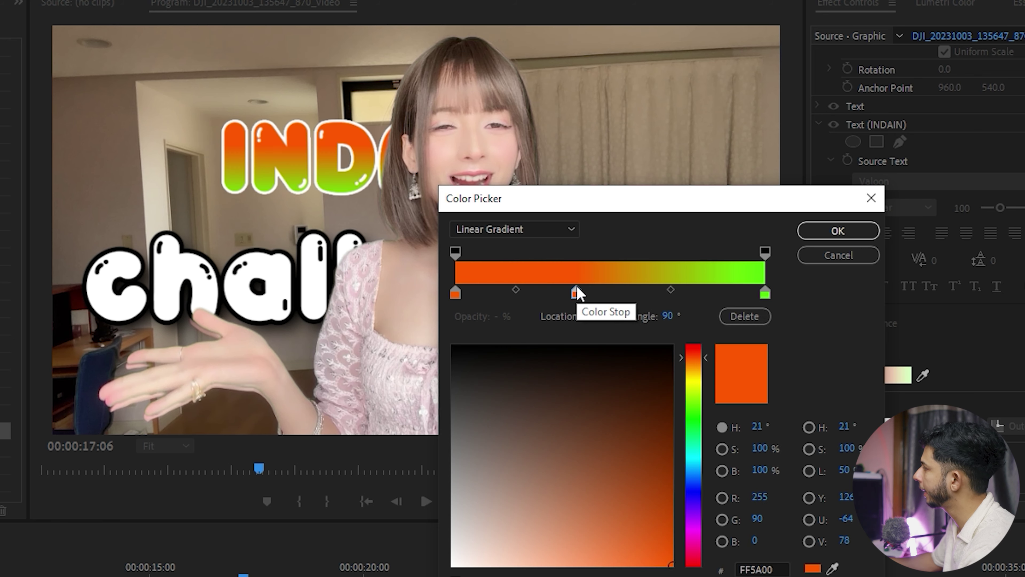
pyautogui.moveTo(577, 293)
pyautogui.mouseDown()
pyautogui.moveTo(621, 297)
pyautogui.moveTo(611, 294)
pyautogui.mouseUp()
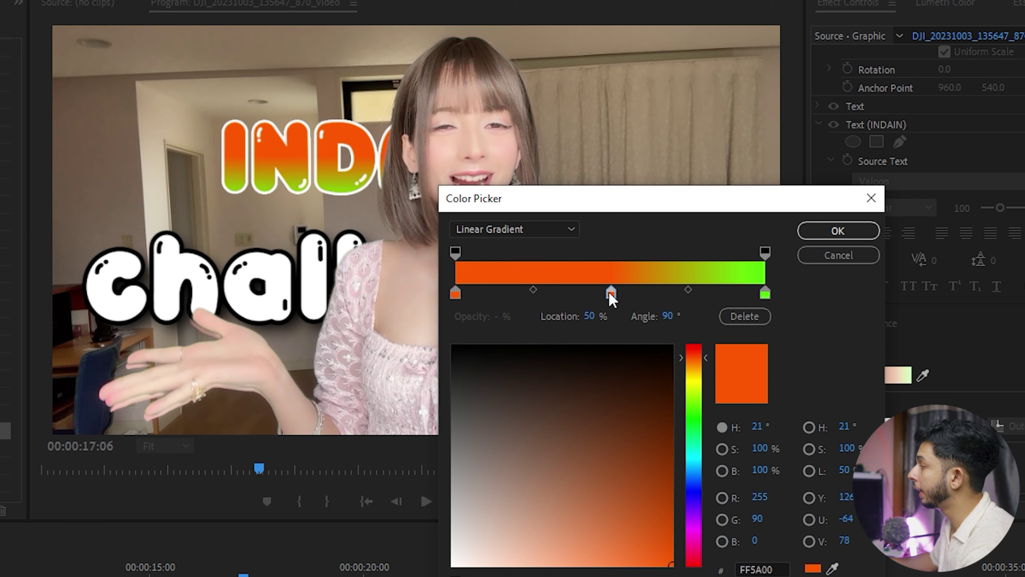
pyautogui.click(453, 565)
pyautogui.moveTo(533, 290)
pyautogui.mouseDown()
pyautogui.moveTo(590, 291)
pyautogui.moveTo(570, 293)
pyautogui.mouseUp()
pyautogui.moveTo(455, 293); pyautogui.dragTo(490, 294)
pyautogui.moveTo(706, 358); pyautogui.dragTo(707, 359)
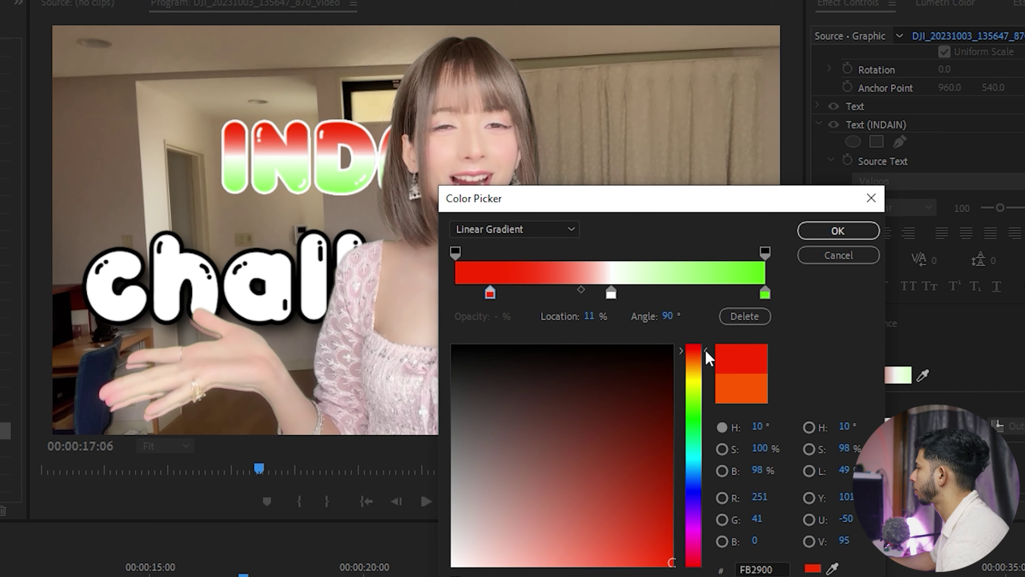
pyautogui.moveTo(490, 294); pyautogui.dragTo(501, 295)
pyautogui.moveTo(583, 290); pyautogui.dragTo(615, 294)
pyautogui.moveTo(765, 294); pyautogui.dragTo(717, 298)
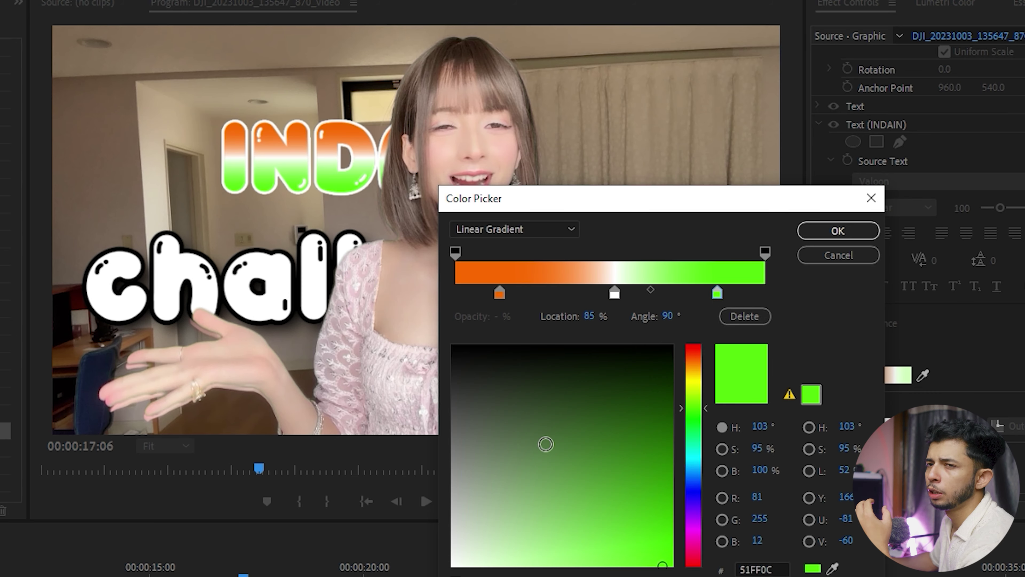
pyautogui.click(854, 234)
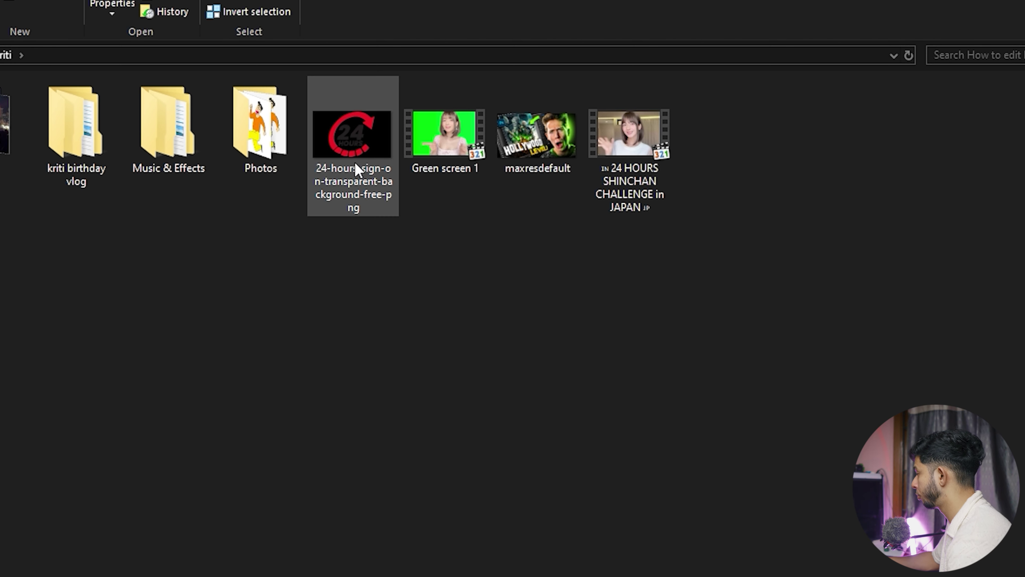
# - Bring in the 24 hours sign image, set its starting scale to 117, and preview the shrink
pyautogui.moveTo(355, 202)
pyautogui.mouseDown()
pyautogui.moveTo(400, 572)
pyautogui.moveTo(206, 323)
pyautogui.mouseUp()
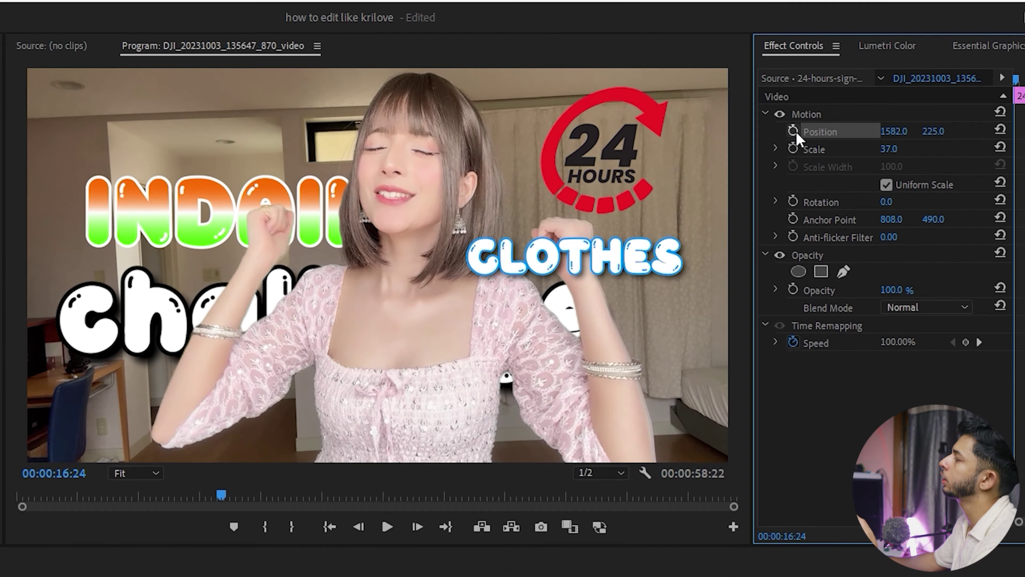
pyautogui.moveTo(889, 149); pyautogui.dragTo(924, 149)
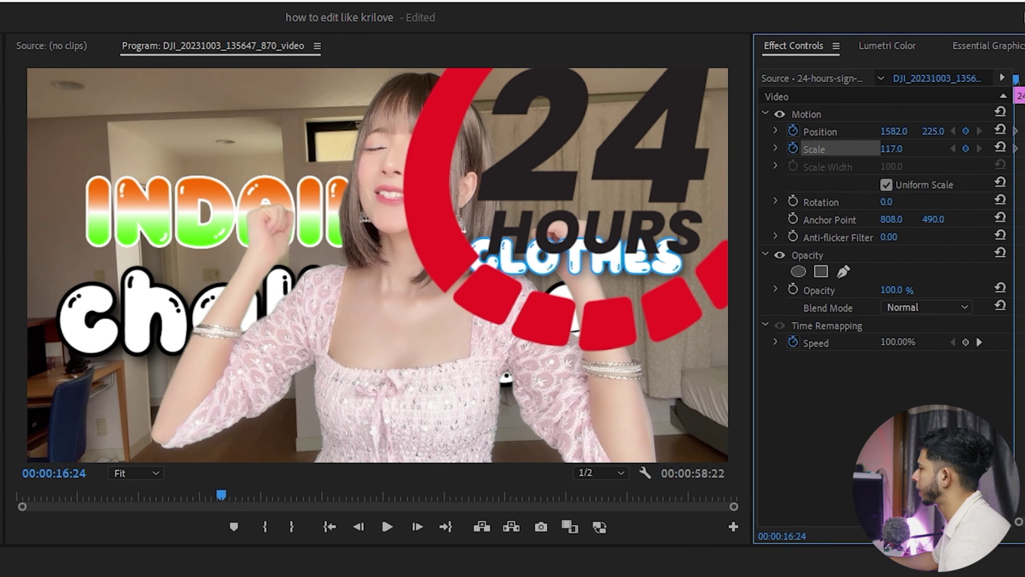
pyautogui.press('space')
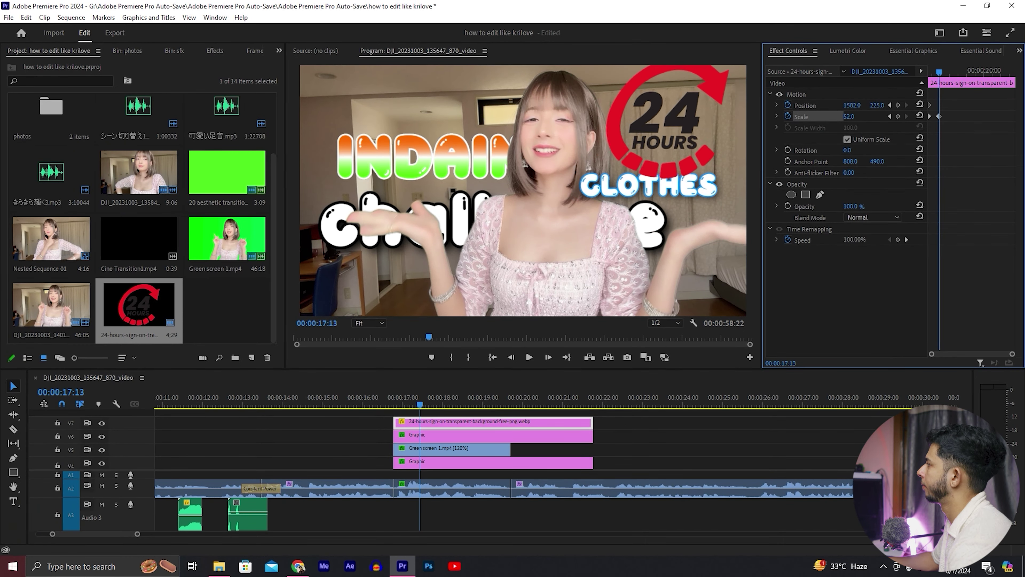
pyautogui.moveTo(379, 398); pyautogui.dragTo(372, 398)
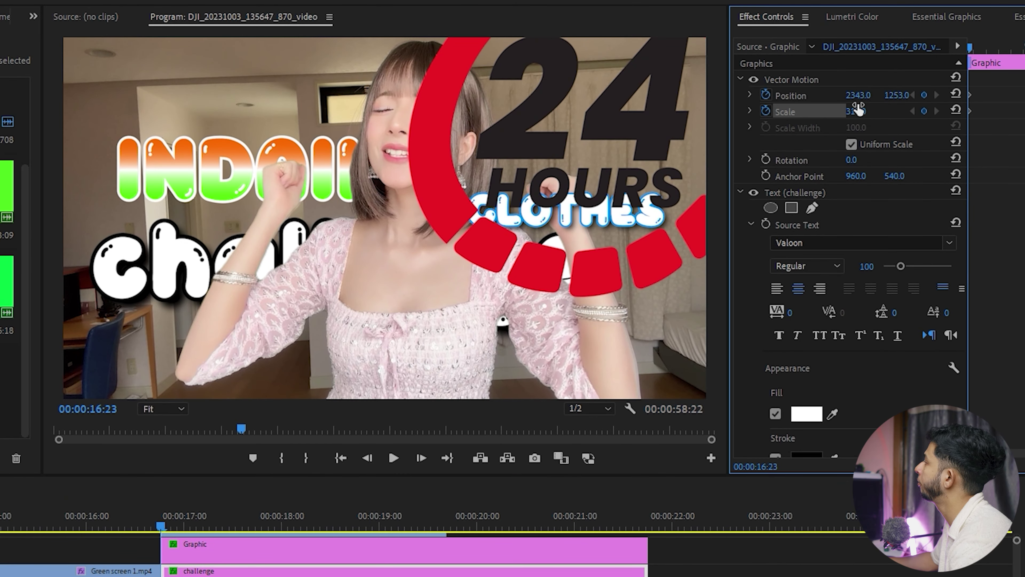
# - Keyframe the challenge text's Position from off-frame left to its resting place
pyautogui.moveTo(857, 99); pyautogui.dragTo(788, 99)
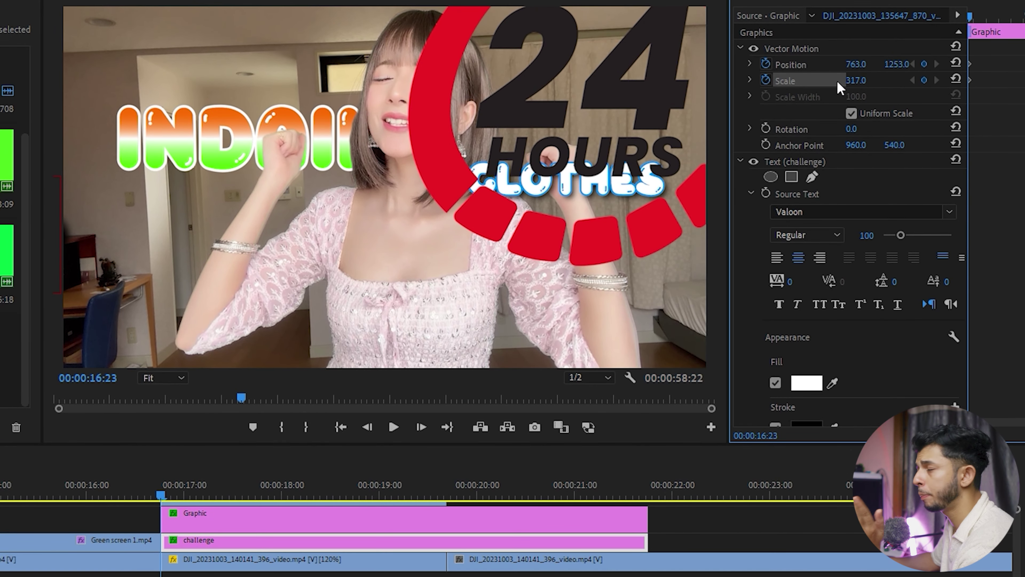
pyautogui.press('Right')
pyautogui.press('Right')
pyautogui.press('Right')
pyautogui.moveTo(856, 64); pyautogui.dragTo(928, 64)
pyautogui.moveTo(858, 64); pyautogui.dragTo(865, 64)
pyautogui.press('Right')
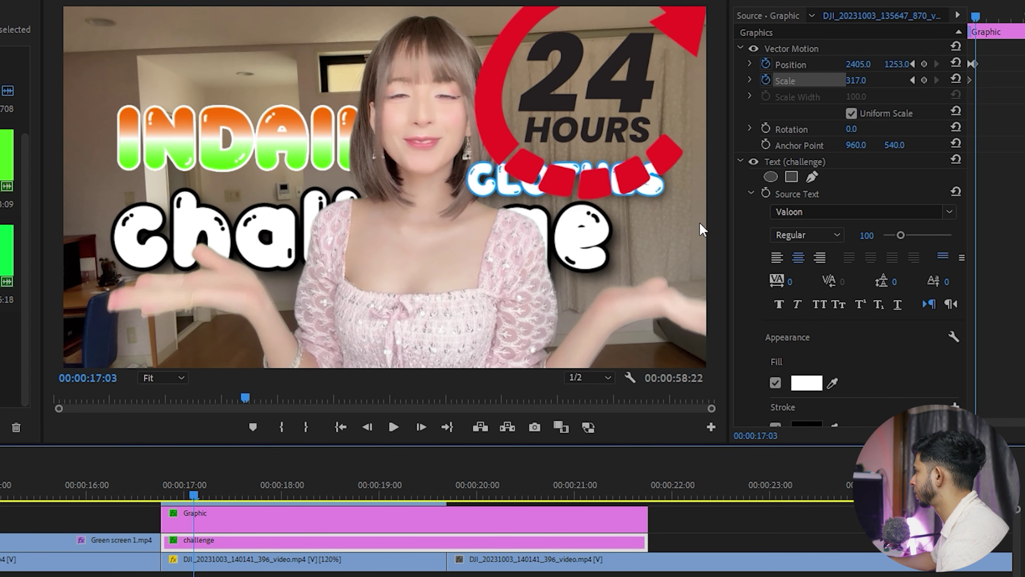
pyautogui.moveTo(864, 65); pyautogui.dragTo(848, 64)
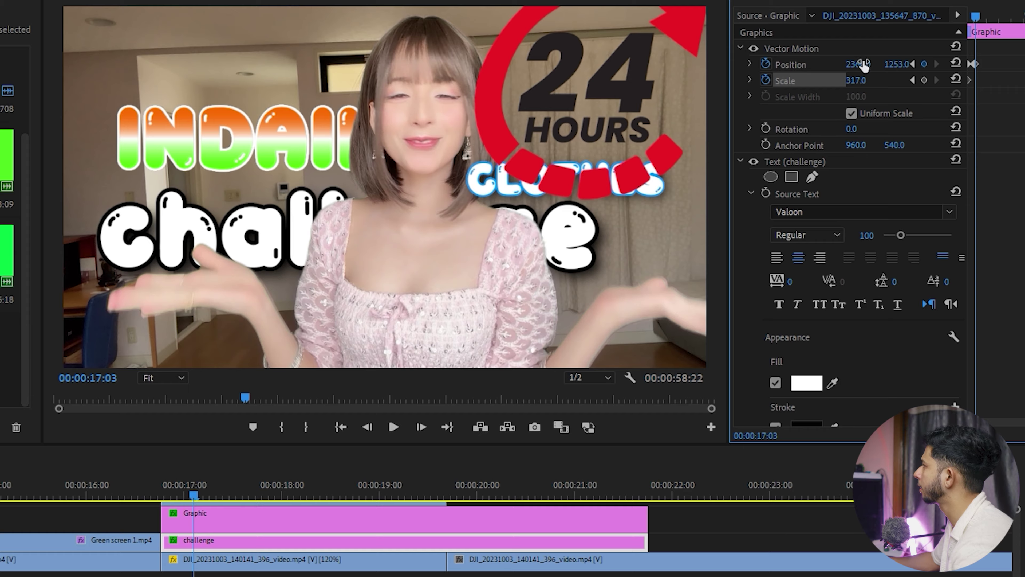
# - Preview the slide-in and give the Position keyframes Bezier temporal interpolation
pyautogui.click(151, 487)
pyautogui.press('space')
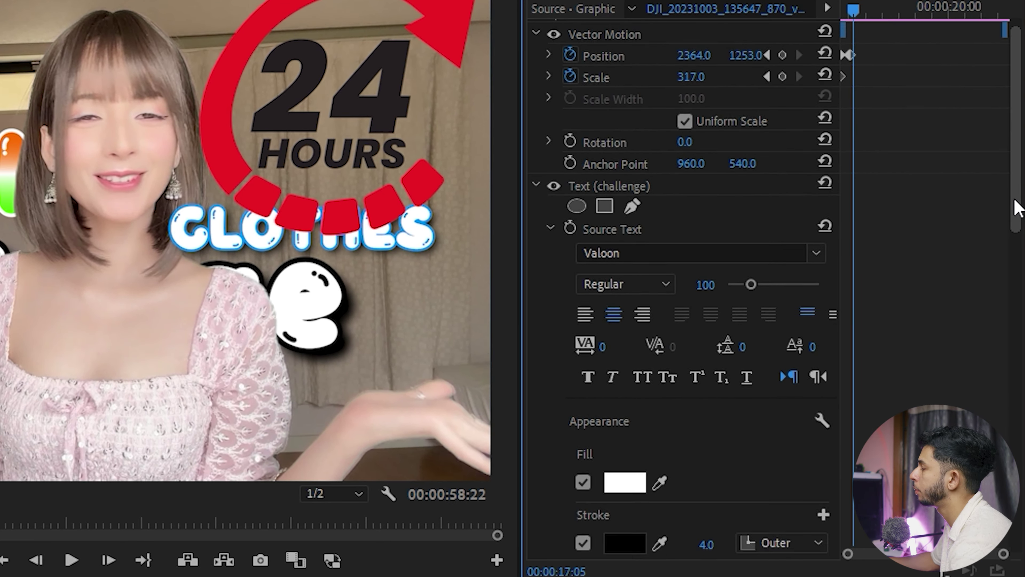
pyautogui.scroll(-5, 1009, 229)
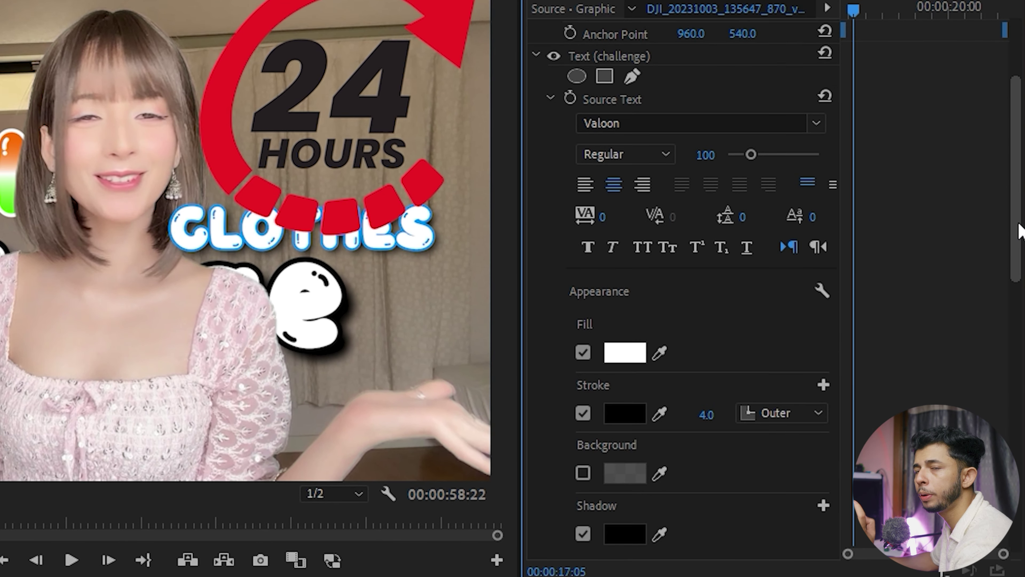
pyautogui.scroll(5, 1009, 229)
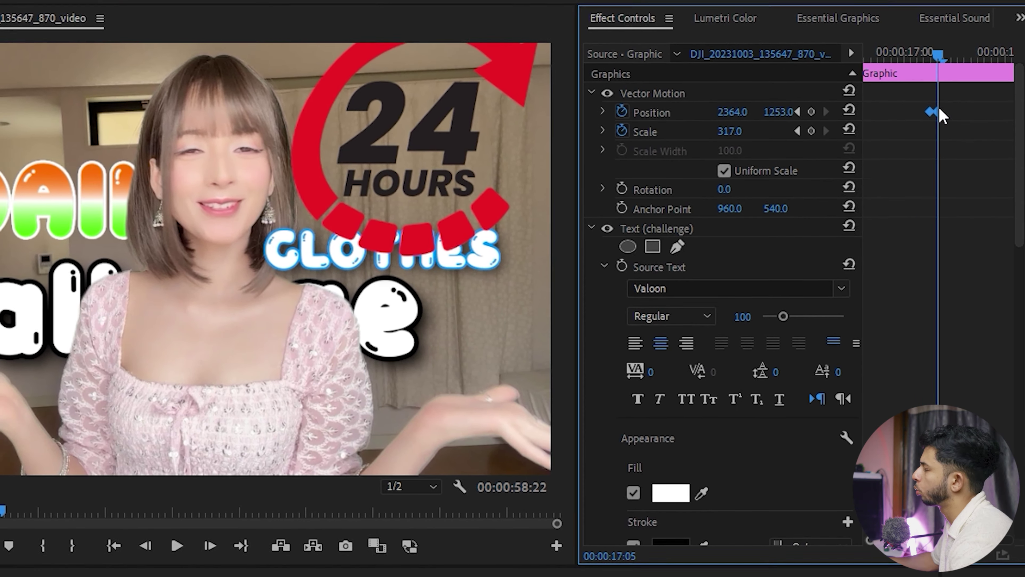
pyautogui.rightClick(946, 107)
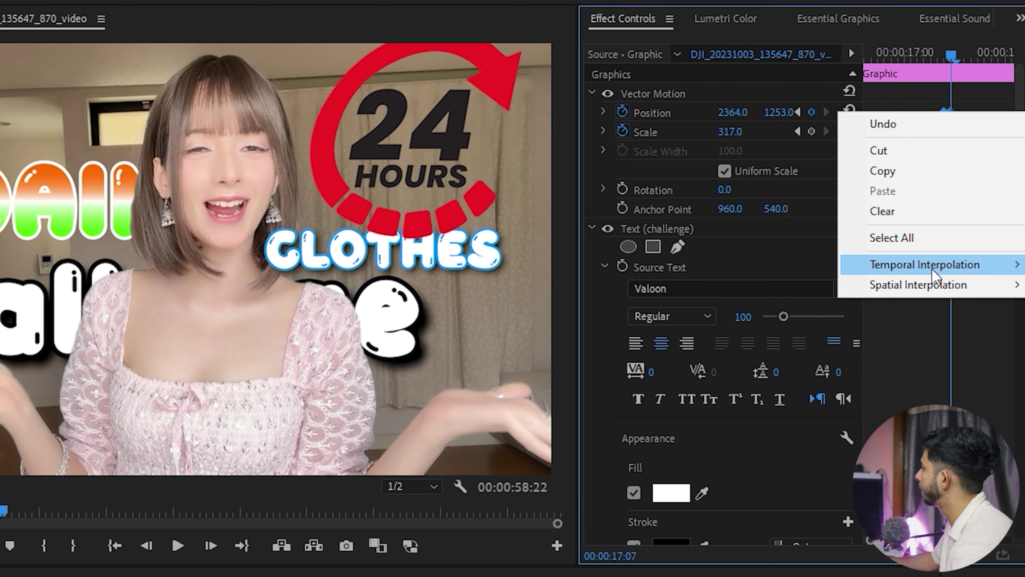
pyautogui.moveTo(933, 271)
pyautogui.click(755, 284)
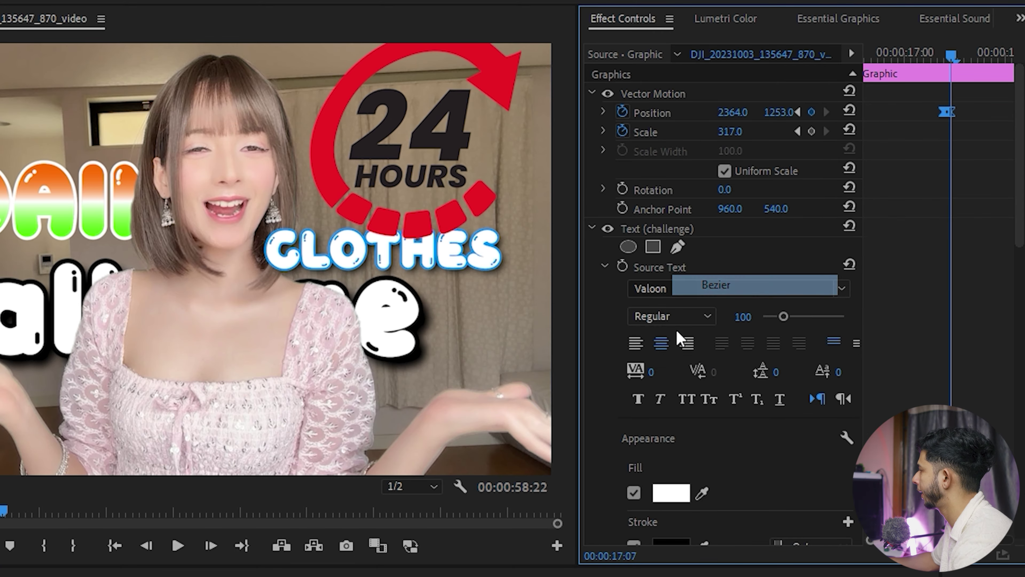
pyautogui.press('space')
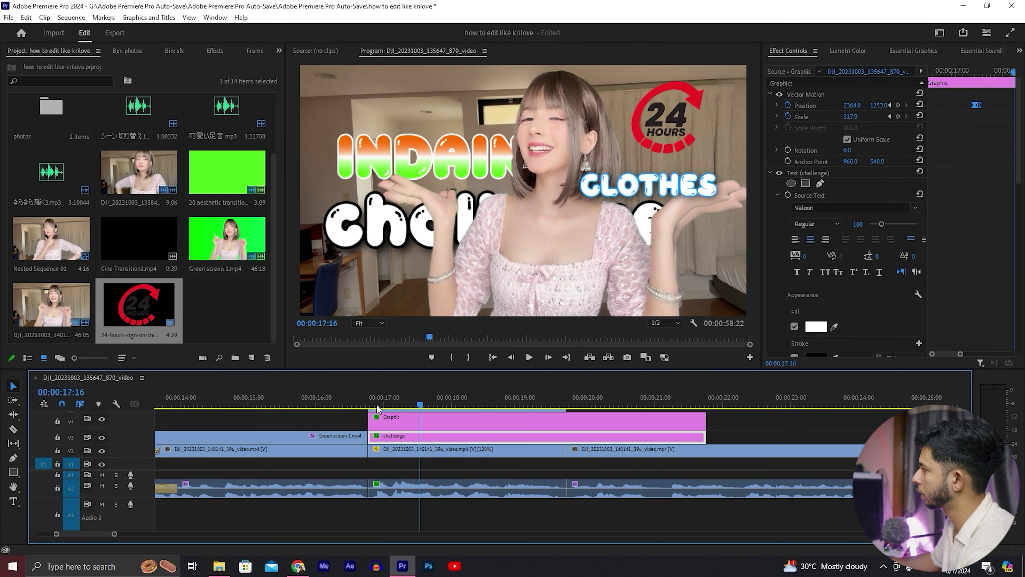
# - Select the INDAIN title graphic's scale setting and replay the title animation
pyautogui.click(394, 422)
pyautogui.press('space')
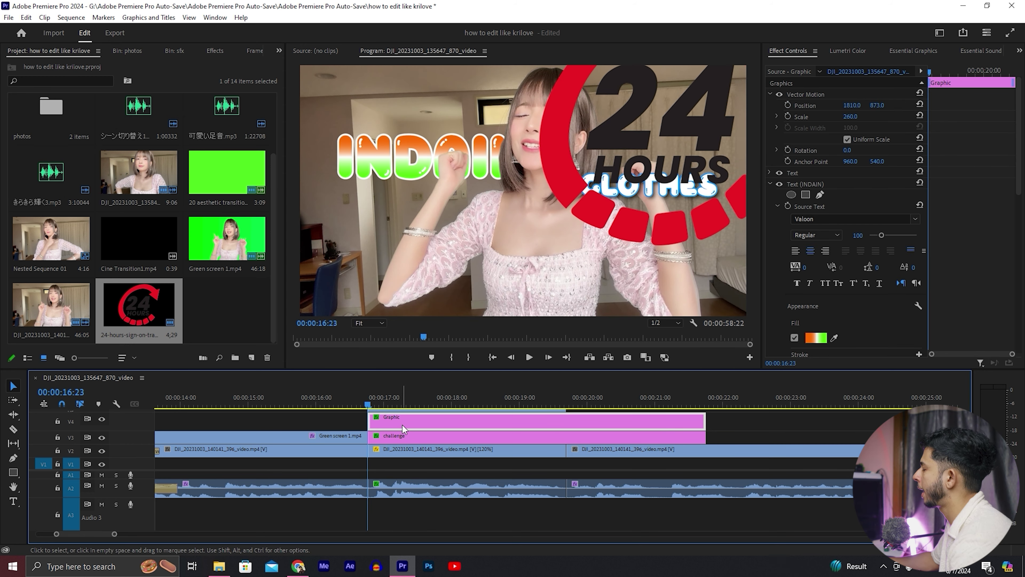
pyautogui.click(884, 121)
pyautogui.press('space')
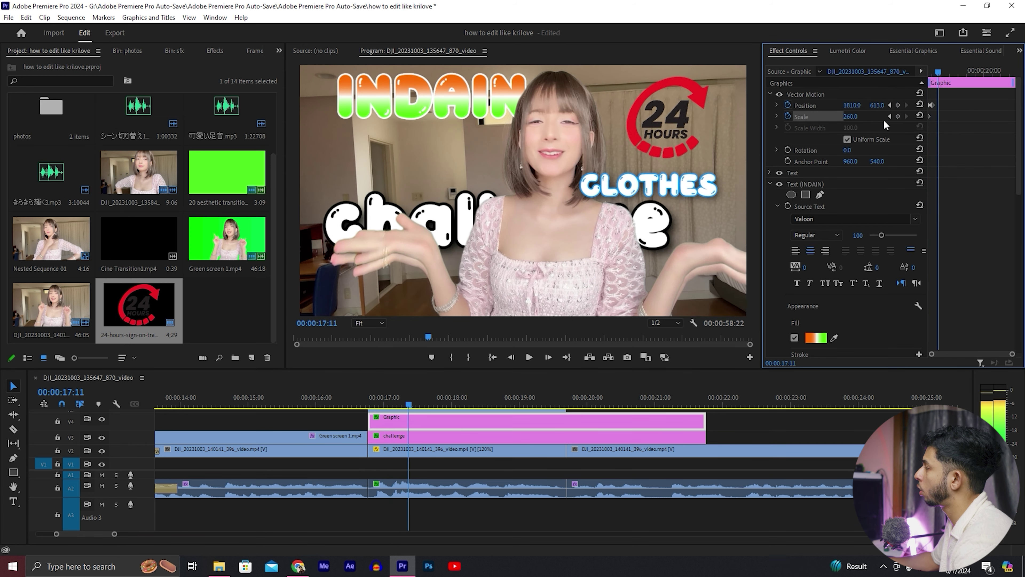
pyautogui.click(323, 450)
pyautogui.click(367, 401)
pyautogui.press('space')
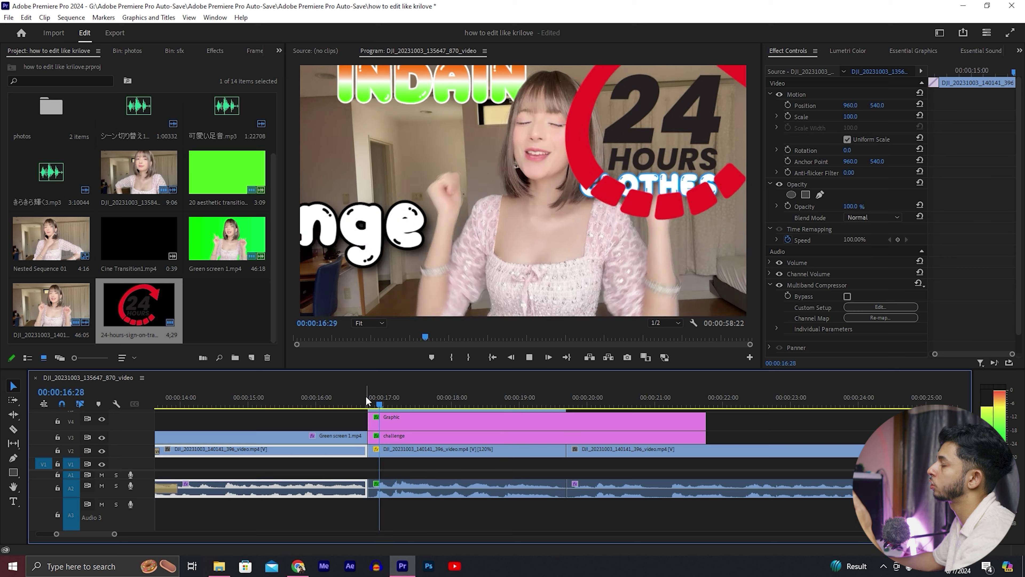
pyautogui.click(404, 421)
pyautogui.press('space')
pyautogui.press('Left')
pyautogui.press('Left')
pyautogui.press('Left')
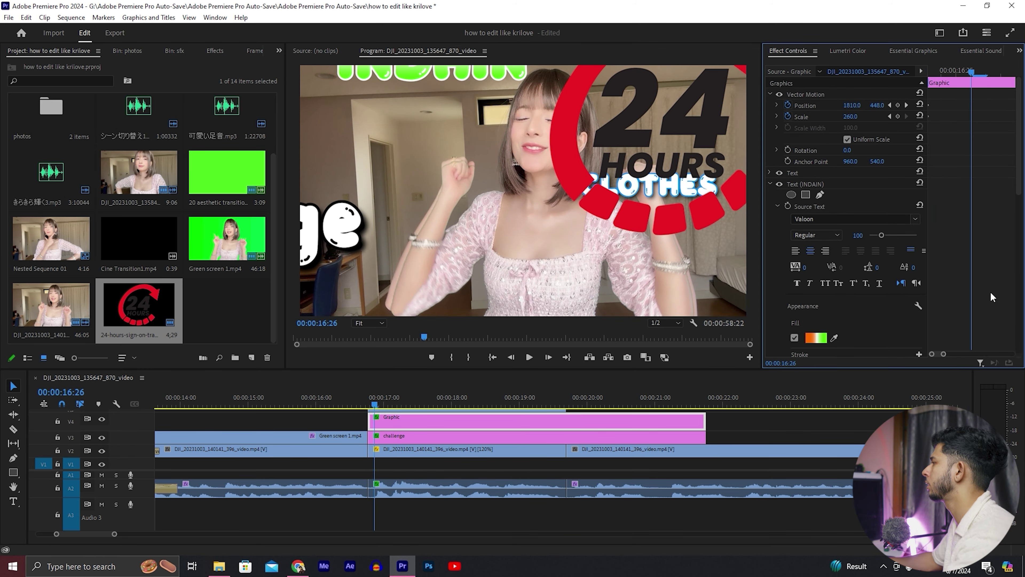
# - Set the INDAIN position keyframe to Y 870 and place the drum sound effect under the title graphics
pyautogui.moveTo(956, 109); pyautogui.dragTo(957, 108)
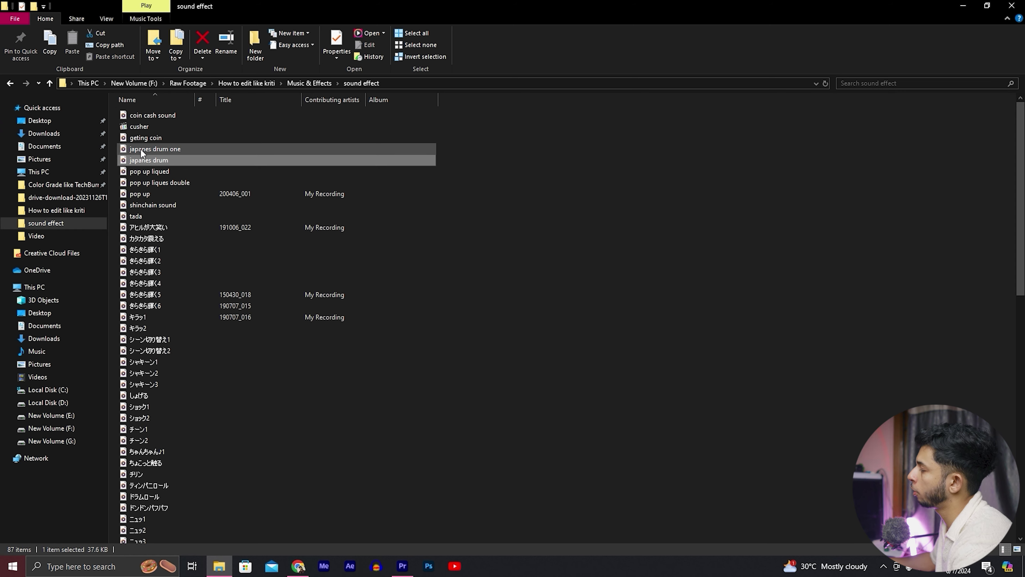
pyautogui.moveTo(181, 149); pyautogui.dragTo(484, 474)
pyautogui.moveTo(408, 572); pyautogui.dragTo(410, 568)
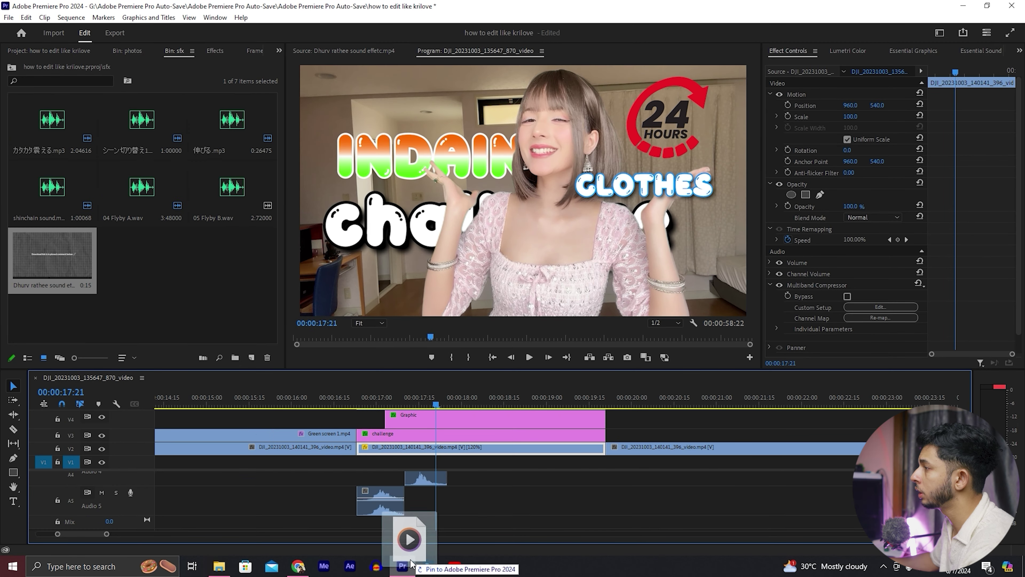
pyautogui.moveTo(431, 514); pyautogui.dragTo(419, 479)
# - Replay from 17:12 and again from about 15:29 to hear the drum with the graphics
pyautogui.click(390, 399)
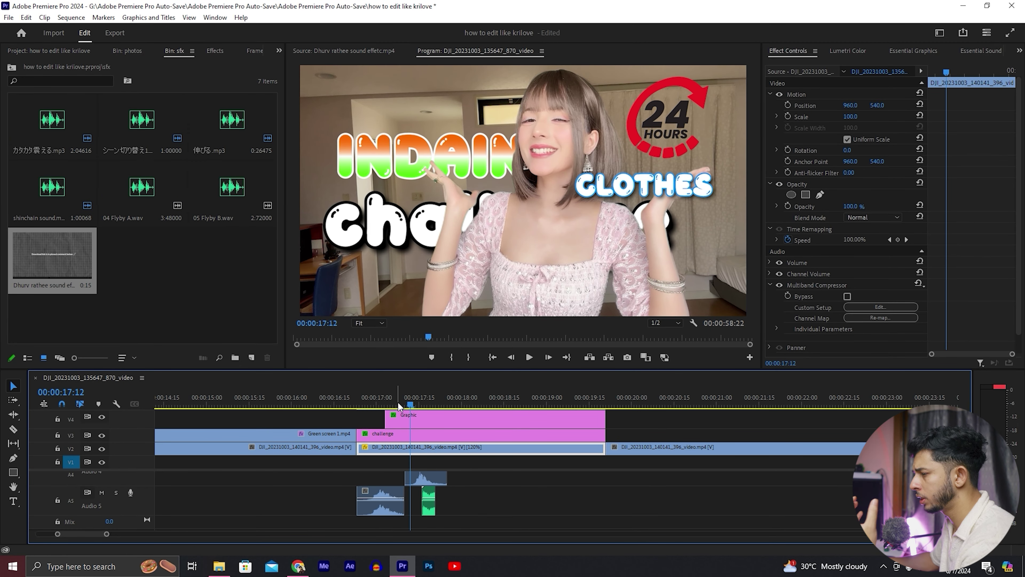
pyautogui.press('space')
pyautogui.scroll(-3, 402, 439)
pyautogui.click(375, 397)
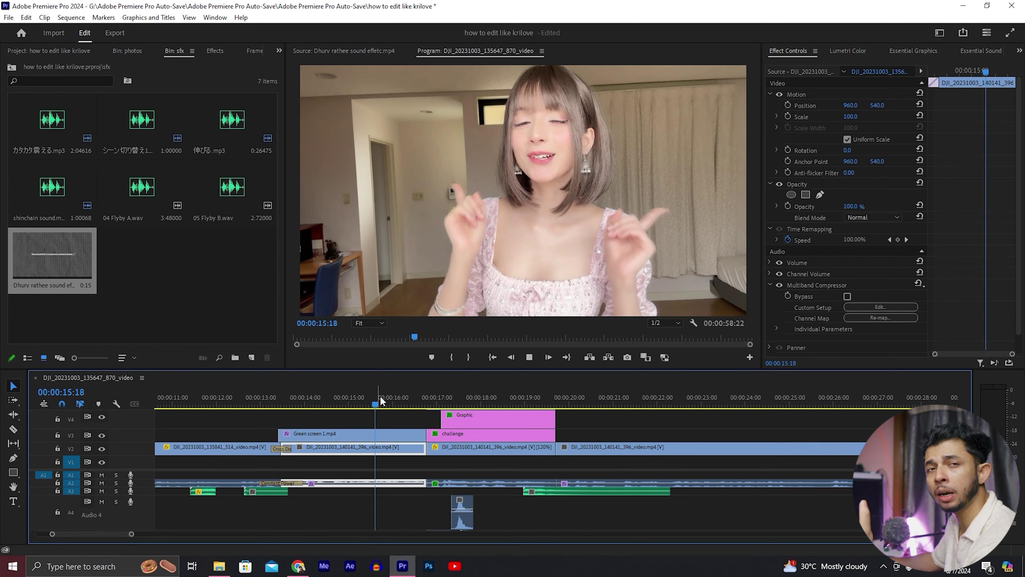
pyautogui.scroll(2, 444, 473)
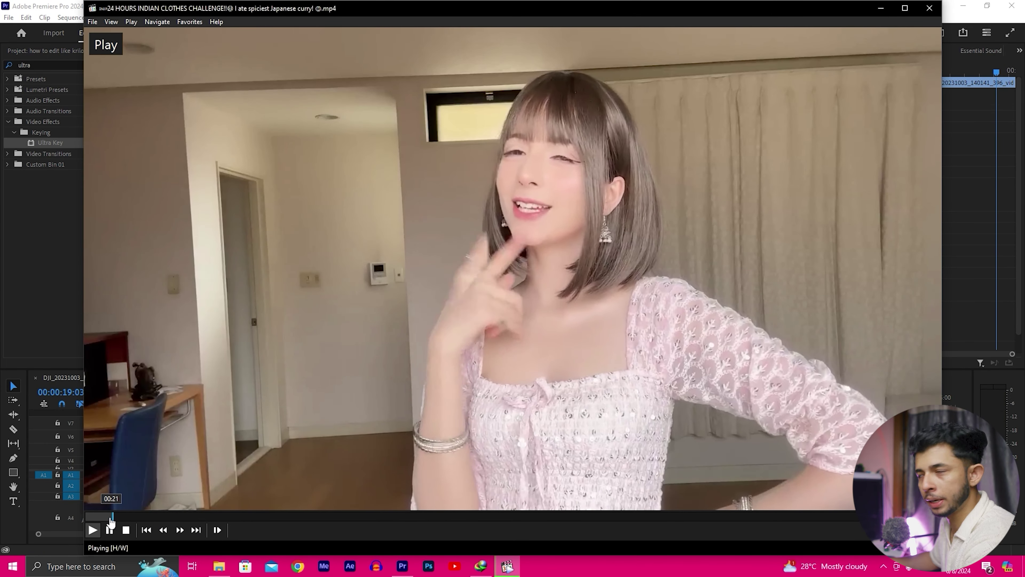
# - Rewind the reference video to 00:19, pause it, and minimize the player
pyautogui.click(111, 516)
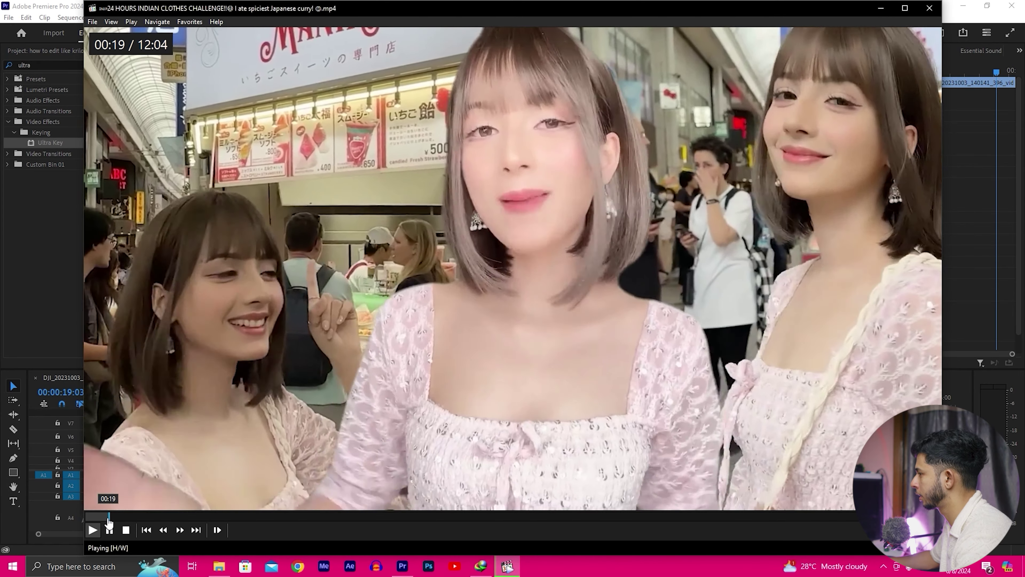
pyautogui.click(825, 89)
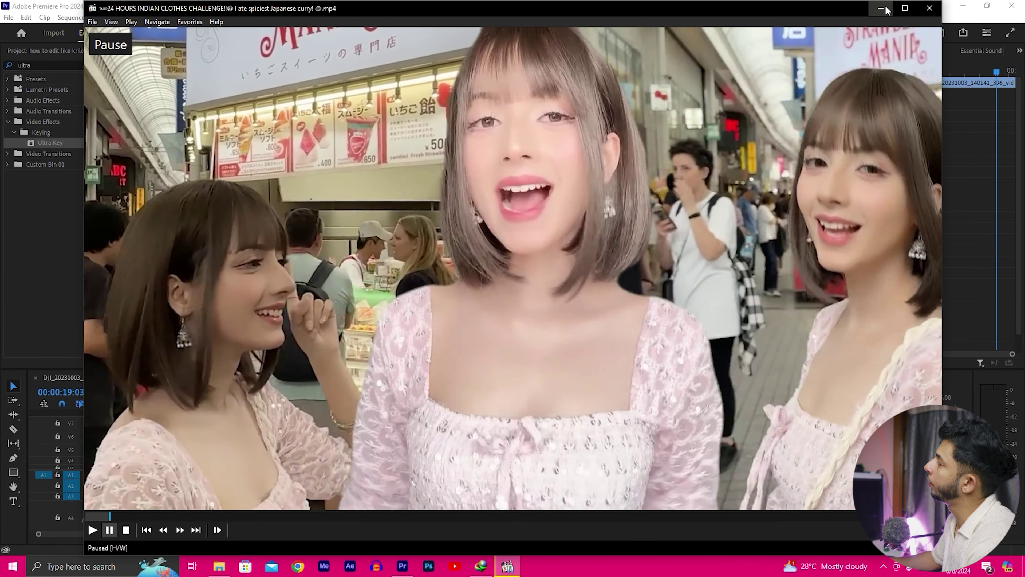
pyautogui.click(881, 8)
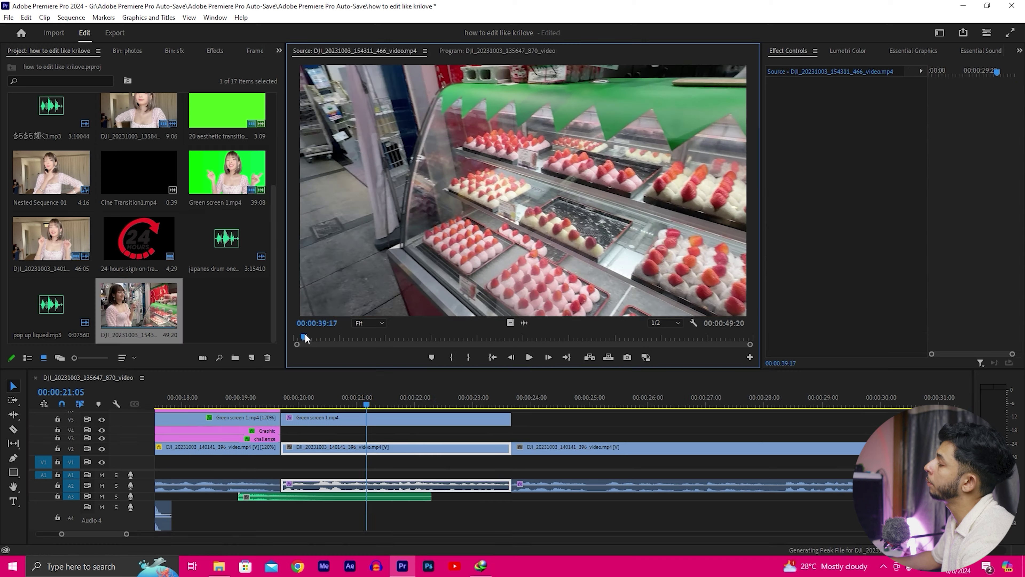
# - Mark an In point at 00:00:07:04 on the street clip and add its video only to the sequence
pyautogui.moveTo(305, 339); pyautogui.dragTo(356, 339)
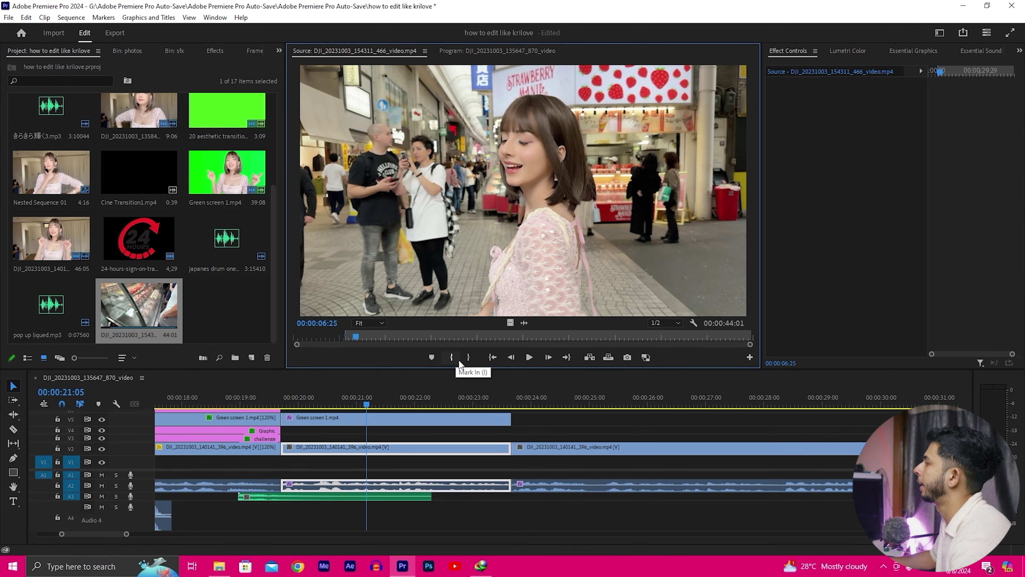
pyautogui.click(452, 356)
pyautogui.moveTo(472, 357); pyautogui.dragTo(287, 436)
# - Preview the new street background from 19:24 and shift it right to Position X 1802
pyautogui.click(290, 400)
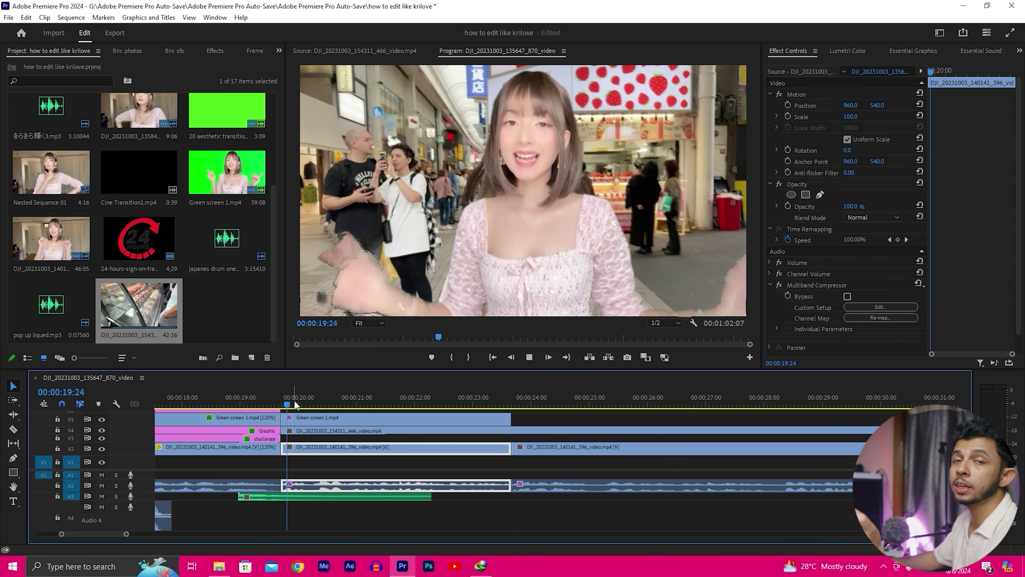
pyautogui.press('space')
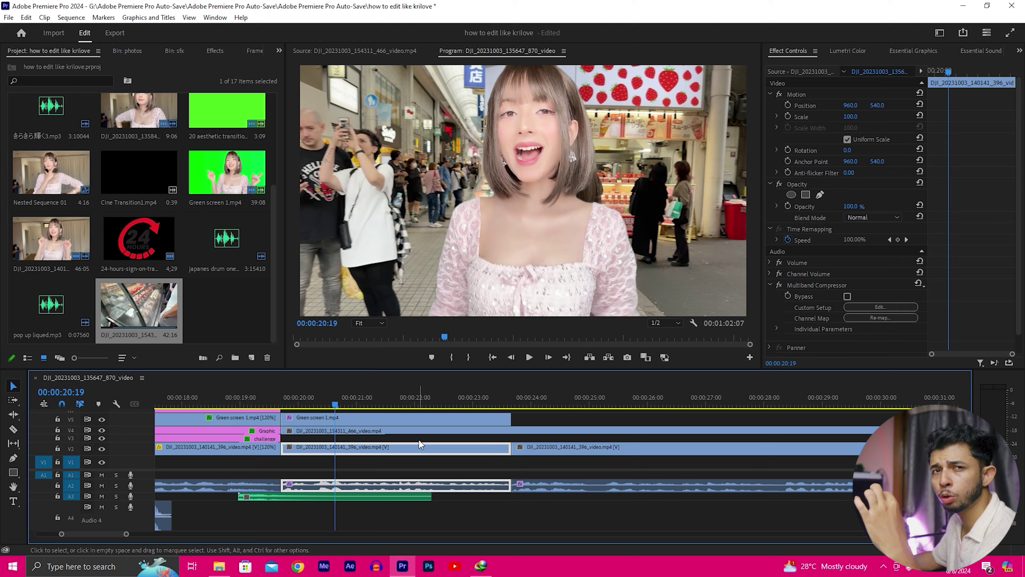
pyautogui.press('space')
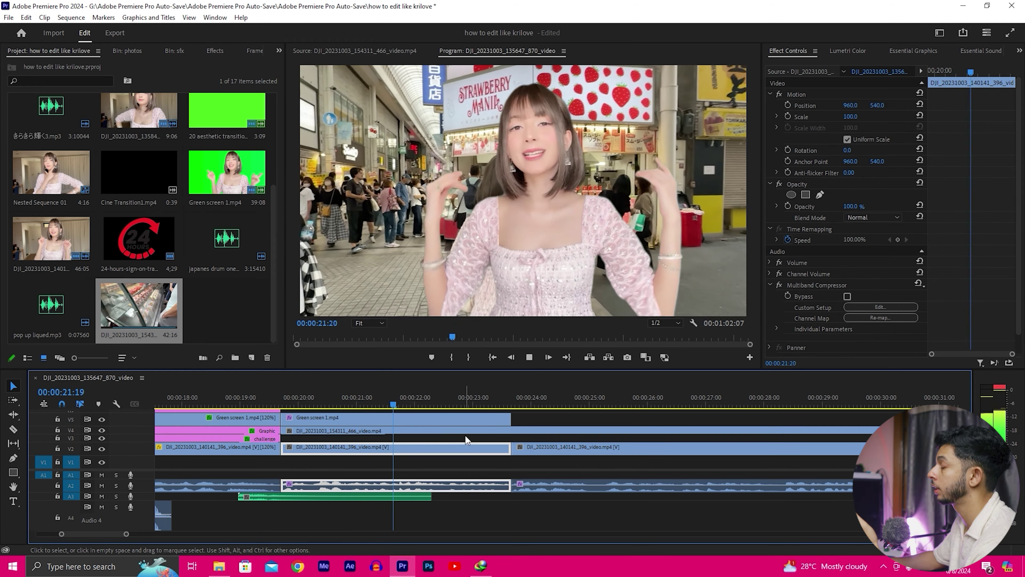
pyautogui.press('space')
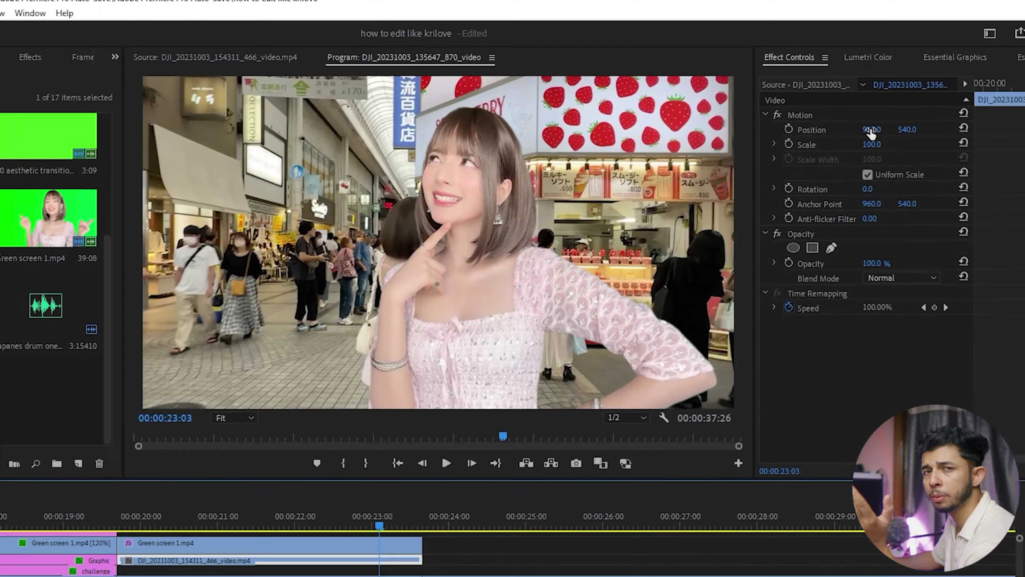
pyautogui.moveTo(871, 130)
pyautogui.mouseDown()
pyautogui.moveTo(928, 130)
pyautogui.moveTo(876, 151)
pyautogui.moveTo(912, 169)
pyautogui.moveTo(868, 177)
pyautogui.mouseUp()
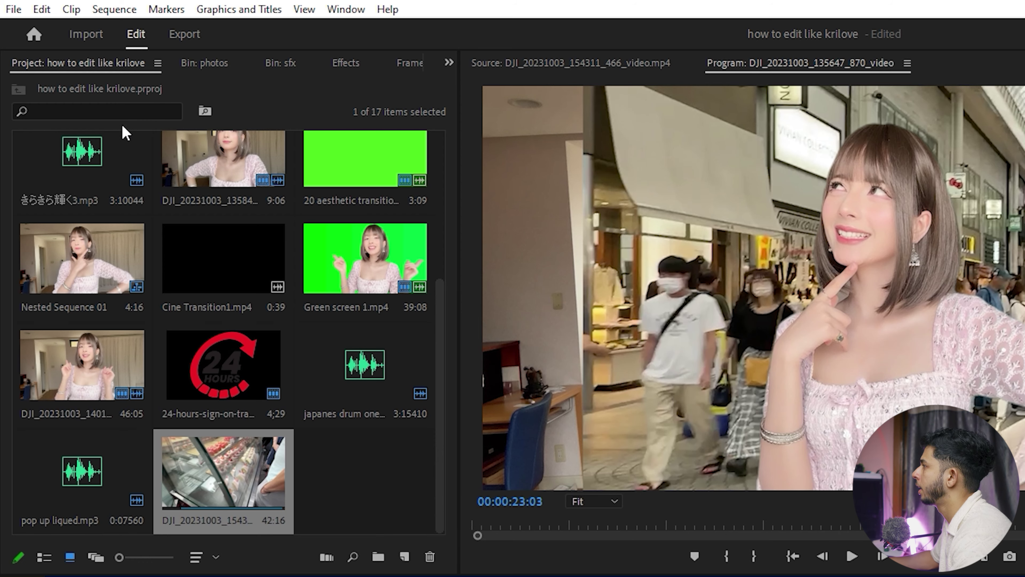
# - Apply the Crop effect to the street clip on V4
pyautogui.click(336, 65)
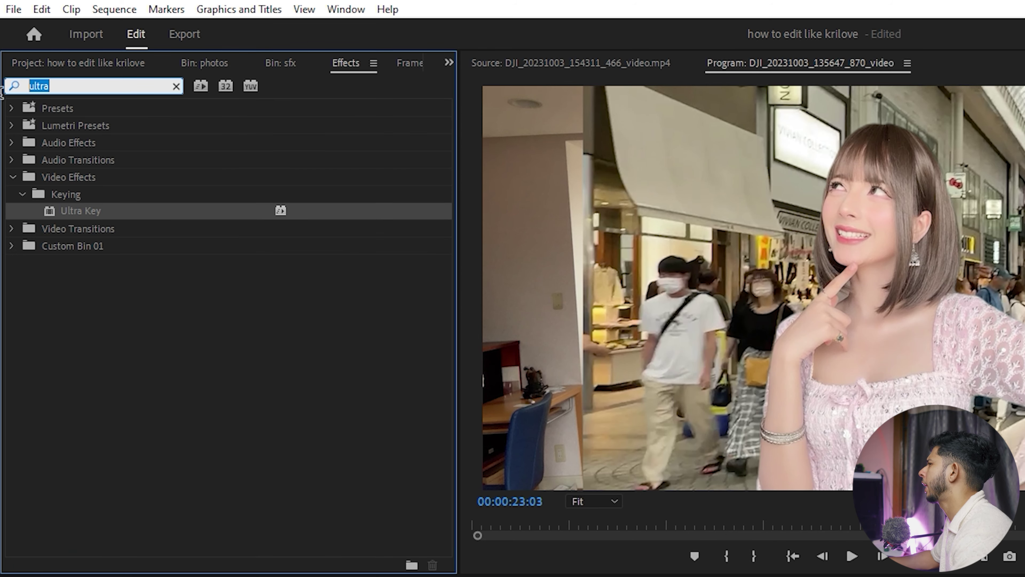
pyautogui.write('crop')
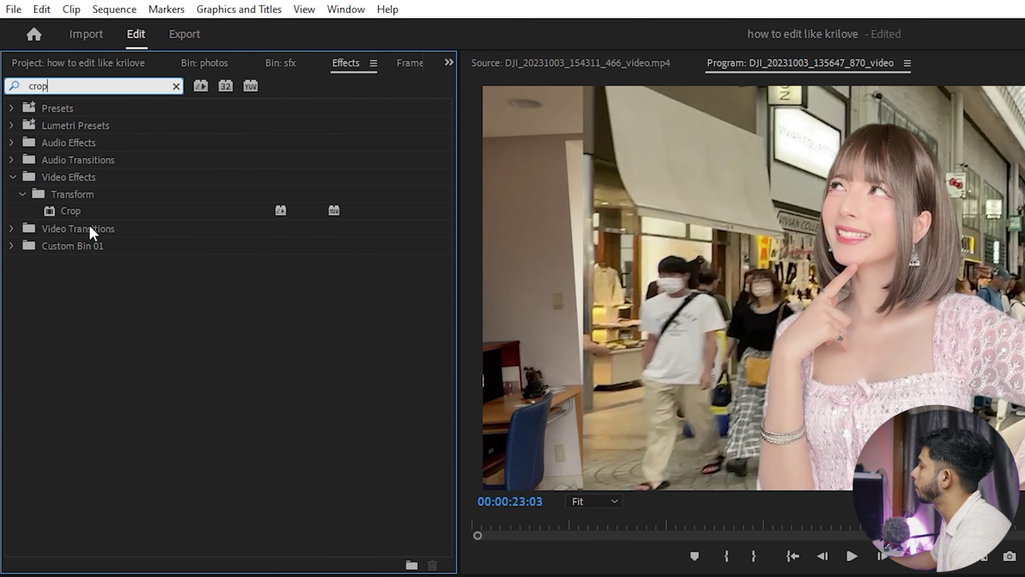
pyautogui.moveTo(68, 209); pyautogui.dragTo(436, 363)
pyautogui.moveTo(361, 244); pyautogui.dragTo(633, 557)
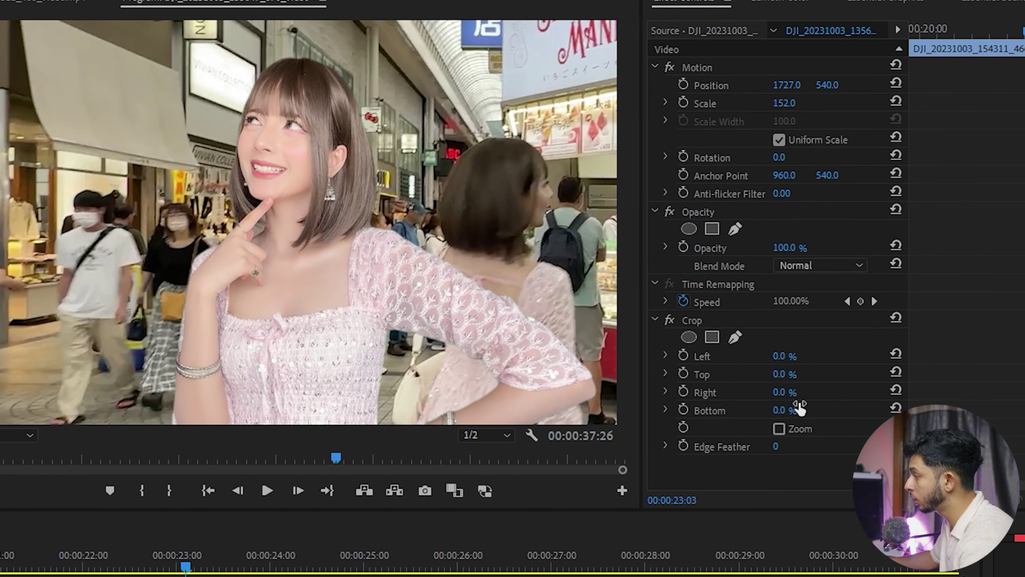
# - Crop the street clip's left edge to 37%, reduce it to 26%, and preview
pyautogui.moveTo(784, 356); pyautogui.dragTo(803, 355)
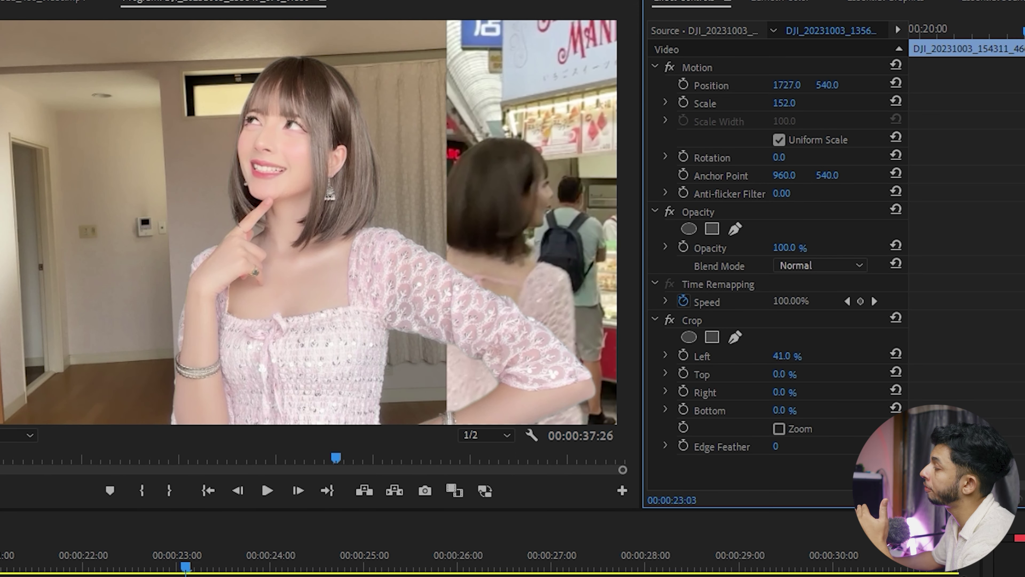
pyautogui.moveTo(787, 356); pyautogui.dragTo(781, 356)
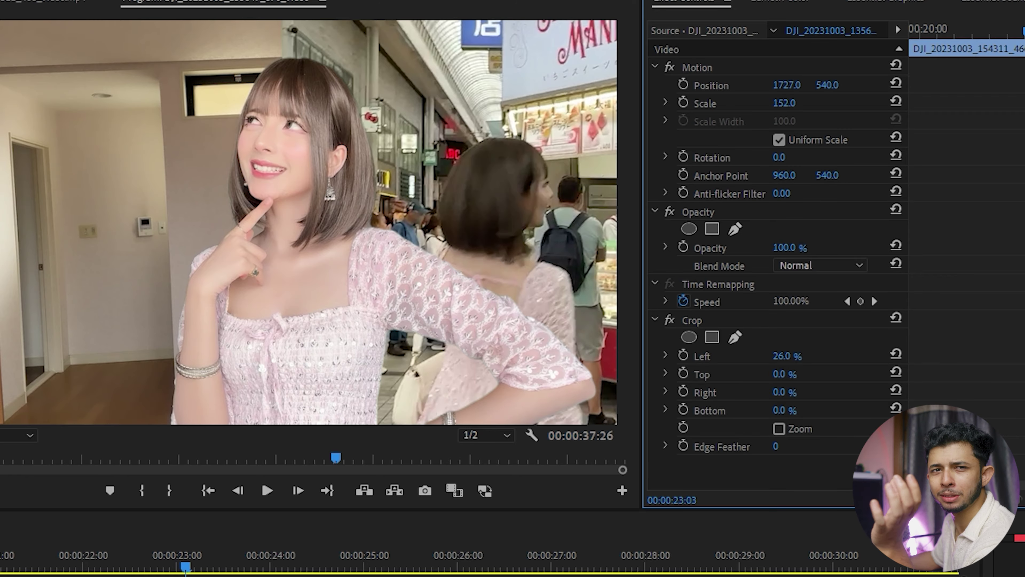
pyautogui.press('space')
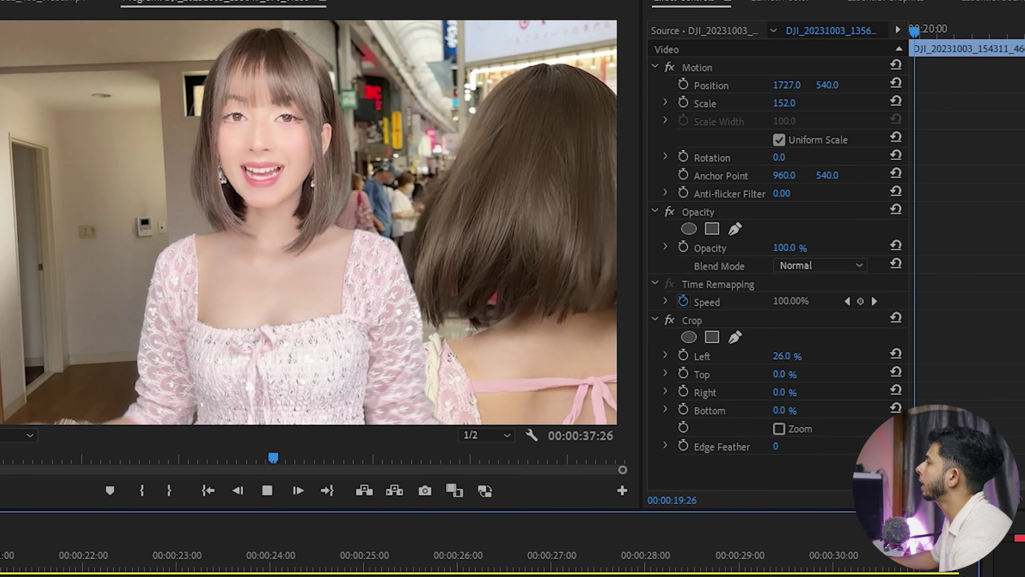
pyautogui.press('space')
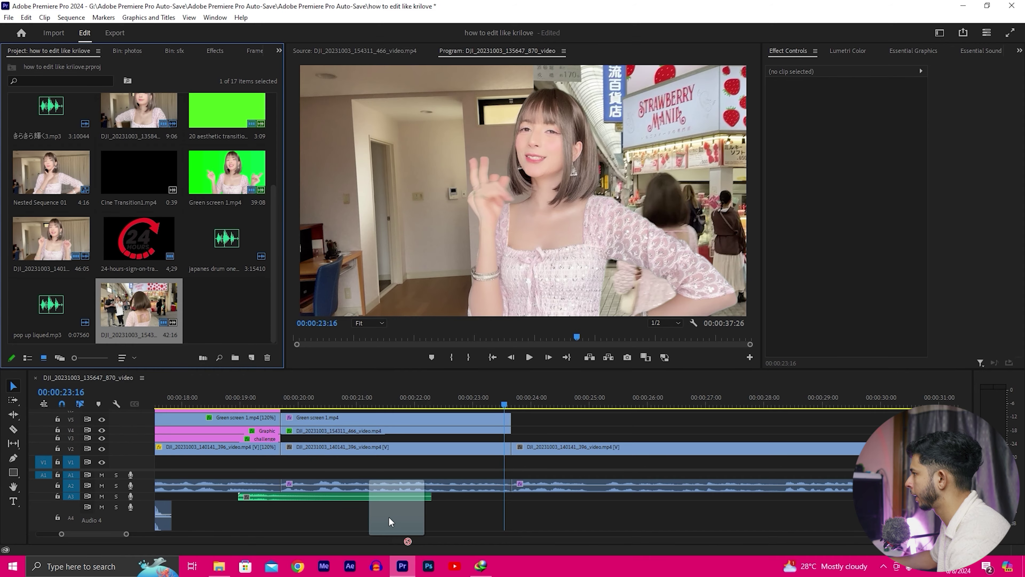
# - Import DJI_20231003_154311_466, preview it in the Source monitor, place it on V4, and play back
pyautogui.moveTo(390, 521); pyautogui.dragTo(227, 307)
pyautogui.doubleClick(227, 307)
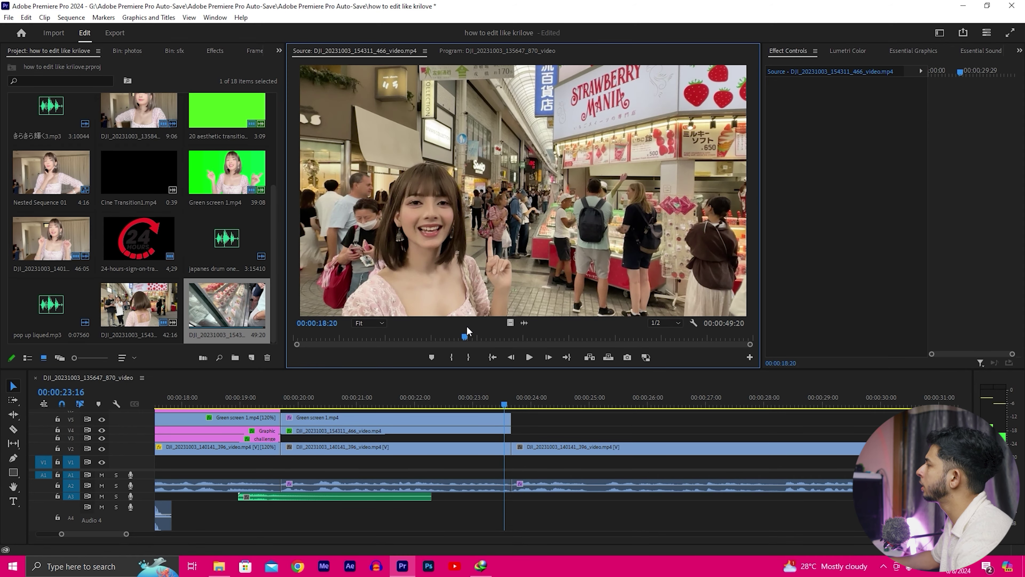
pyautogui.moveTo(510, 323); pyautogui.dragTo(341, 434)
pyautogui.press('space')
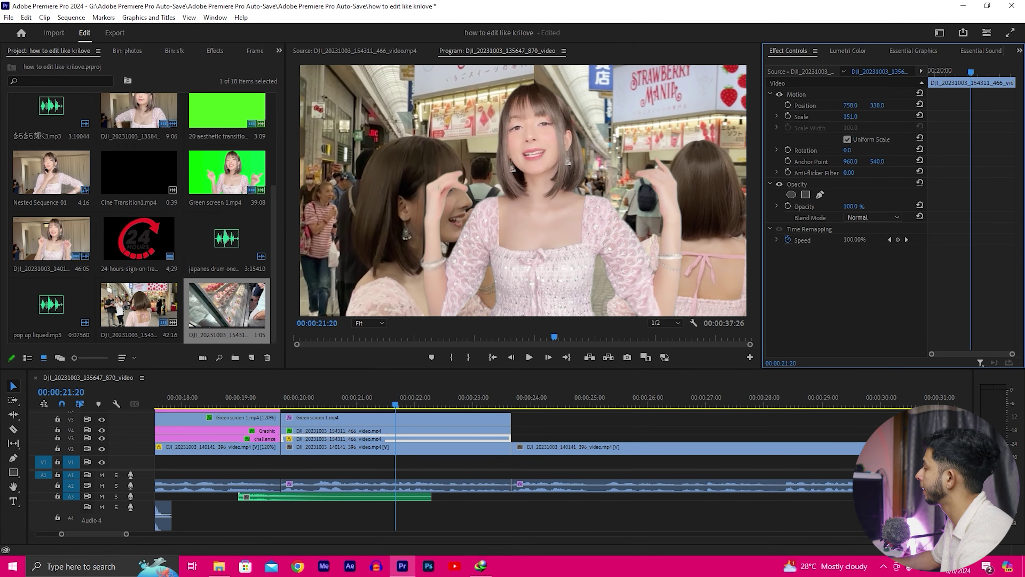
pyautogui.press('-')
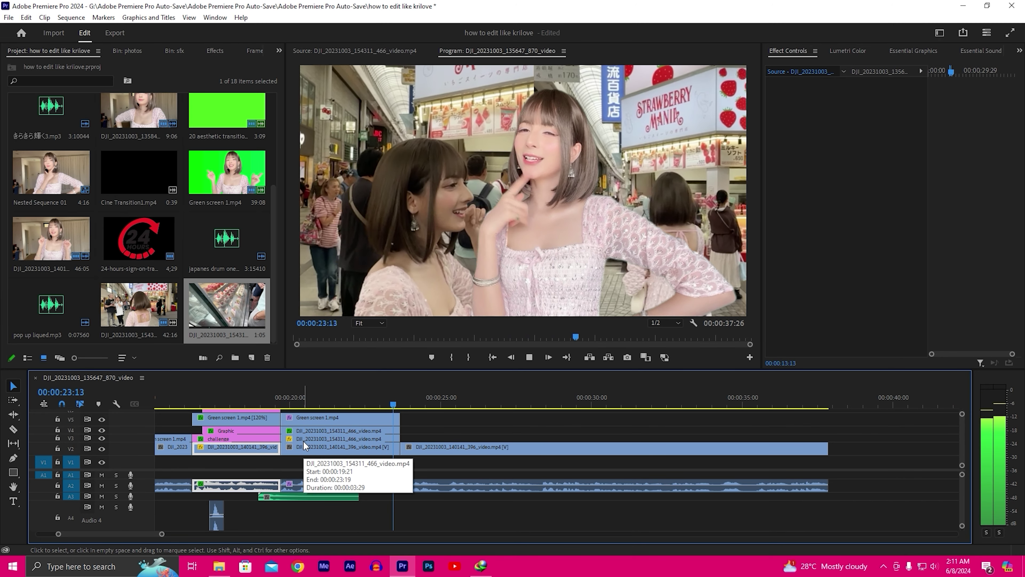
pyautogui.press('-')
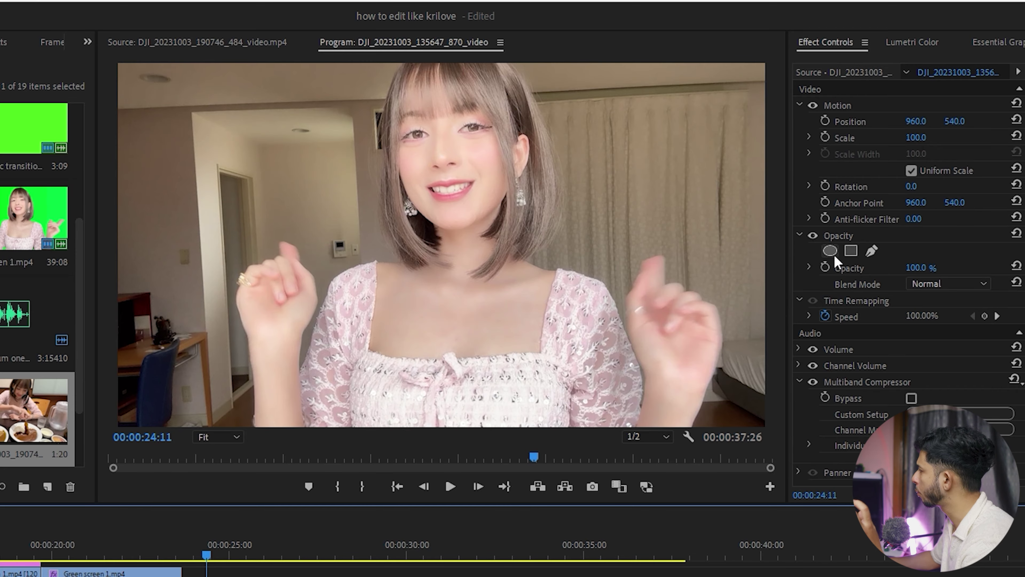
# - Mask the talking head with a circular ellipse, scale it to 45, and move it top-right
pyautogui.click(830, 251)
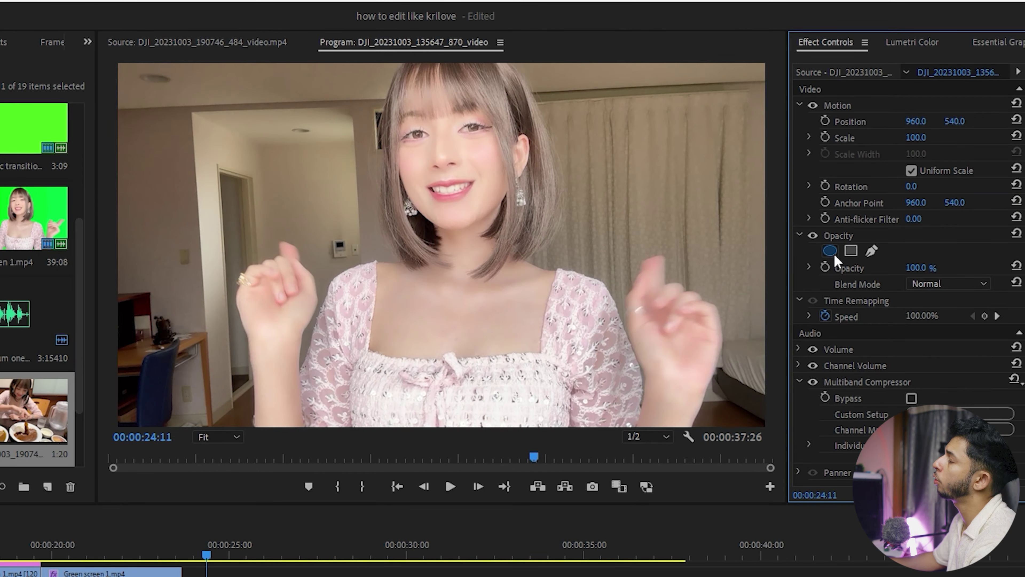
pyautogui.click(680, 198)
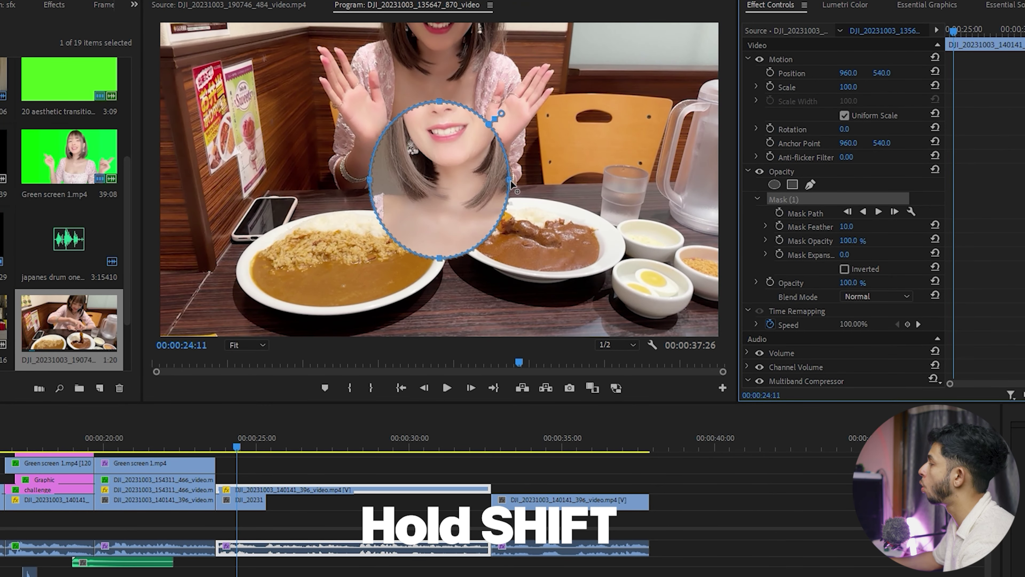
pyautogui.moveTo(510, 180); pyautogui.dragTo(528, 181)
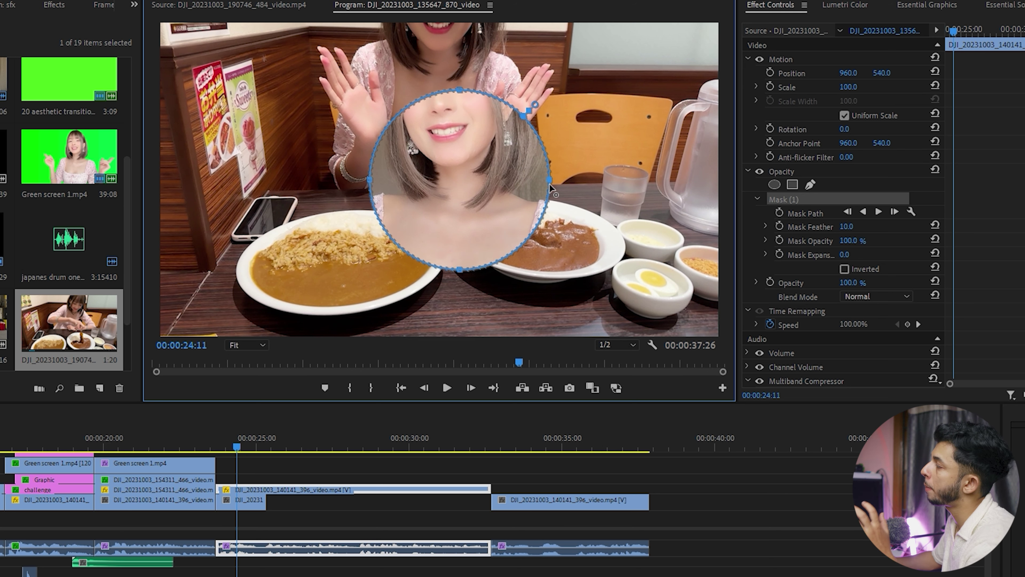
pyautogui.hotkey('ctrl', 'z')
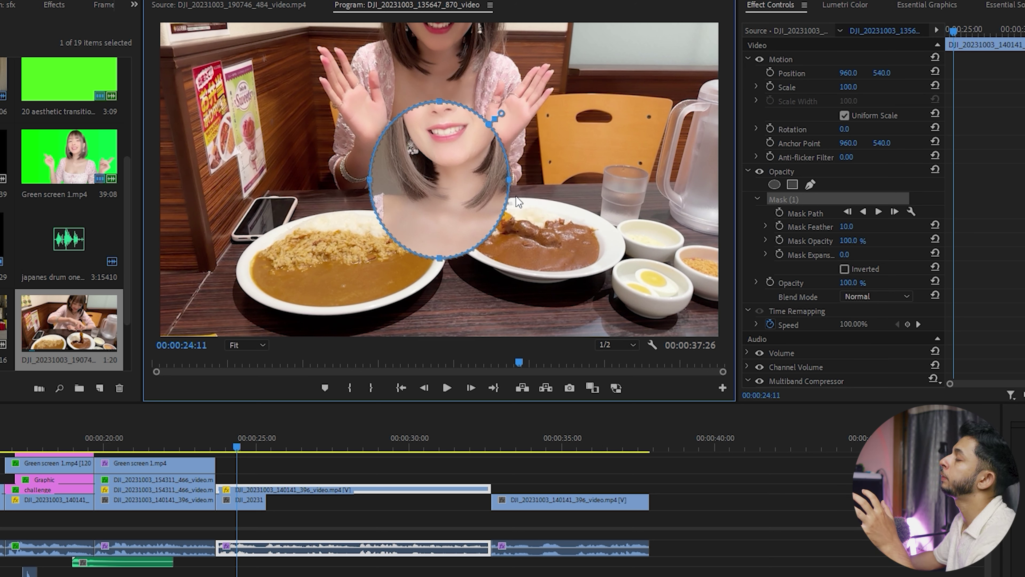
pyautogui.moveTo(511, 180)
pyautogui.mouseDown()
pyautogui.moveTo(541, 183)
pyautogui.moveTo(504, 114)
pyautogui.mouseUp()
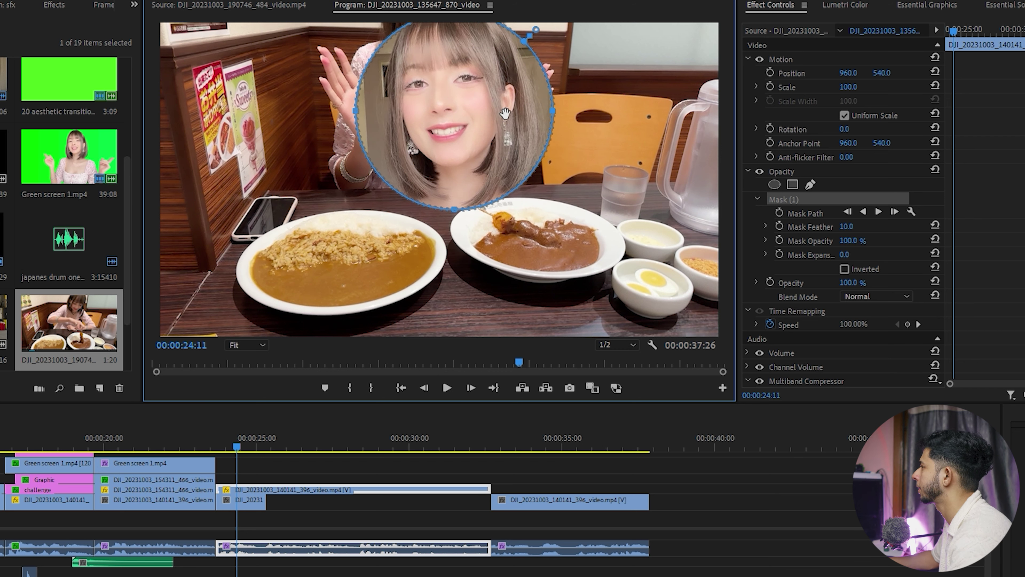
pyautogui.moveTo(849, 89)
pyautogui.mouseDown()
pyautogui.moveTo(827, 89)
pyautogui.moveTo(880, 72)
pyautogui.mouseUp()
pyautogui.moveTo(882, 73); pyautogui.dragTo(855, 72)
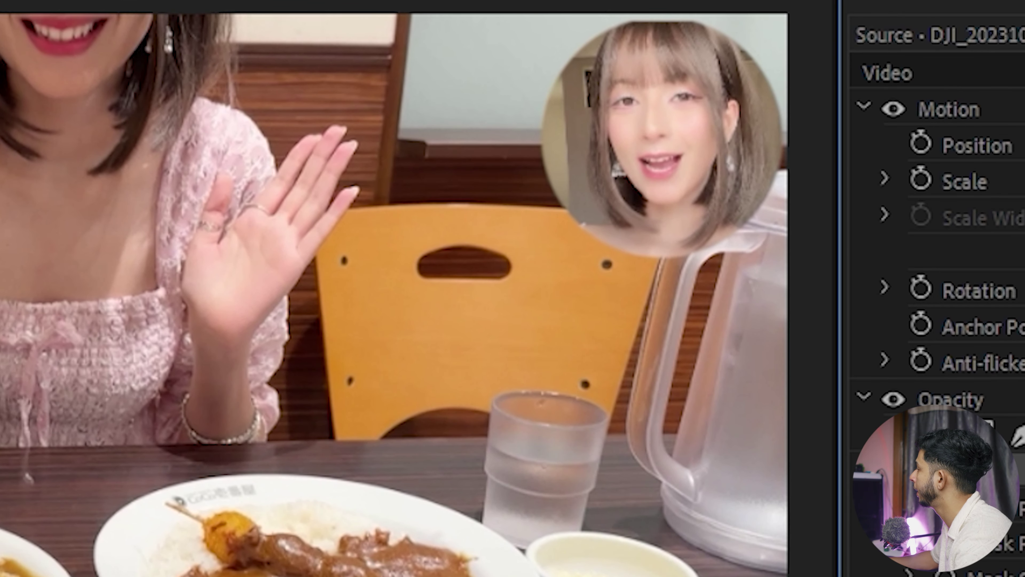
pyautogui.click(850, 261)
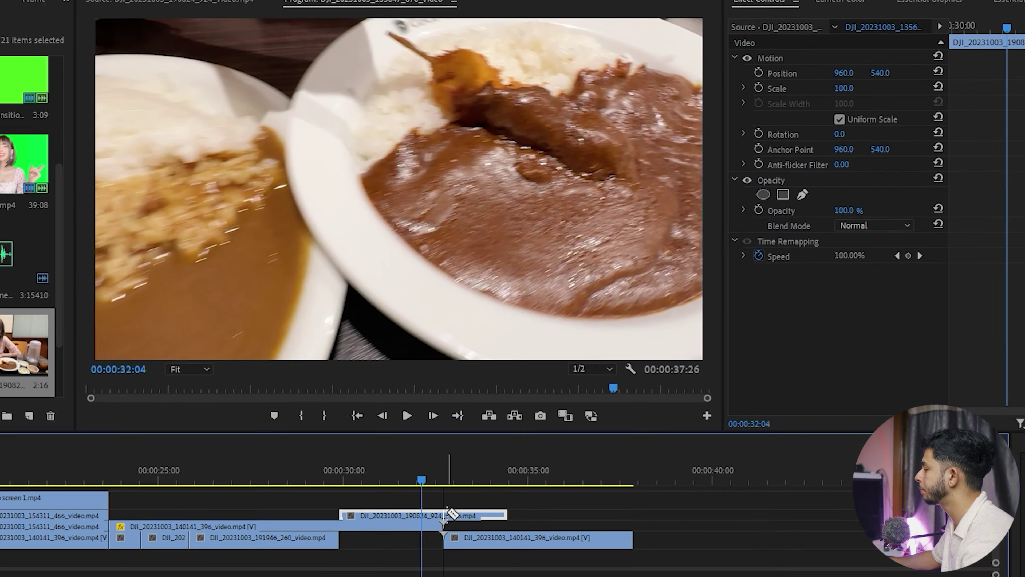
# - Razor the upper clip at the edit point, drop the piece into V1's gap, review, and delete the transition
pyautogui.click(452, 513)
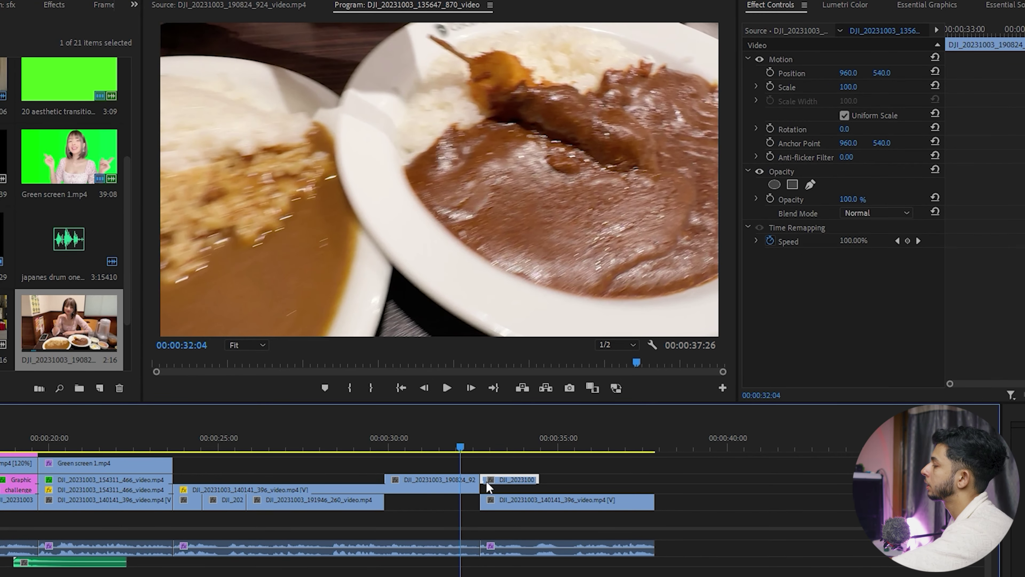
pyautogui.moveTo(437, 485); pyautogui.dragTo(437, 504)
pyautogui.click(382, 446)
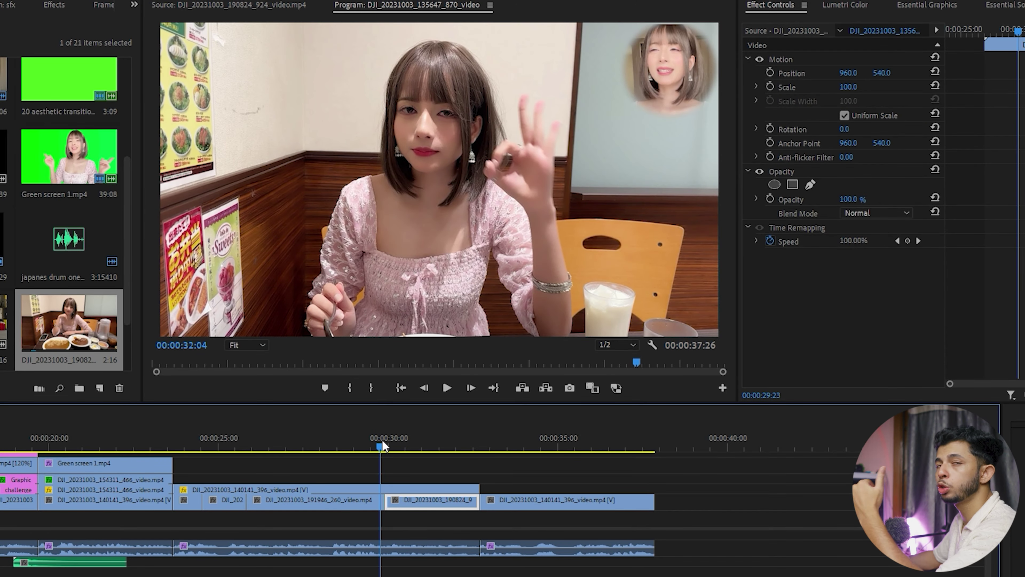
pyautogui.press('d')
pyautogui.press('space')
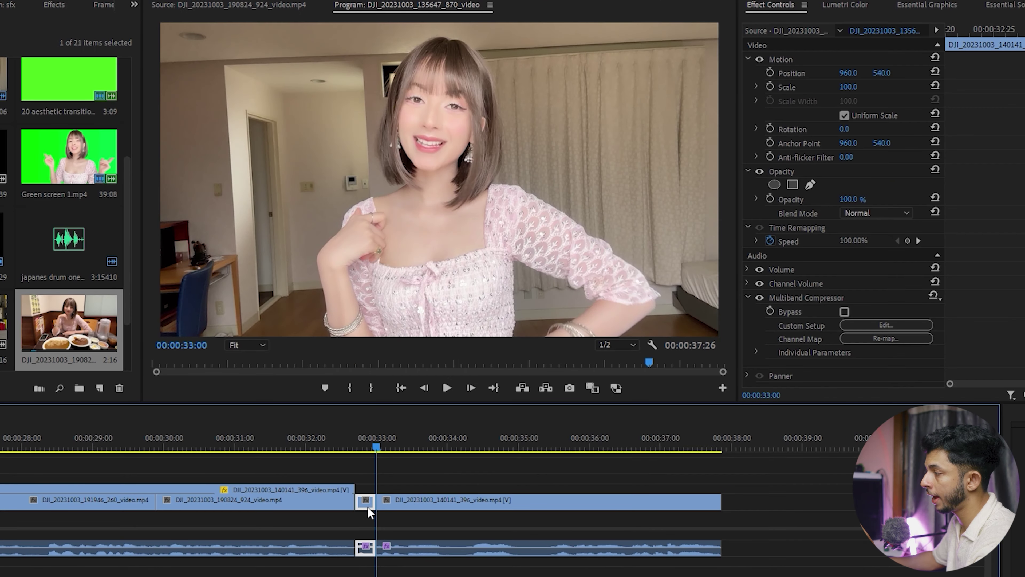
pyautogui.press('Delete')
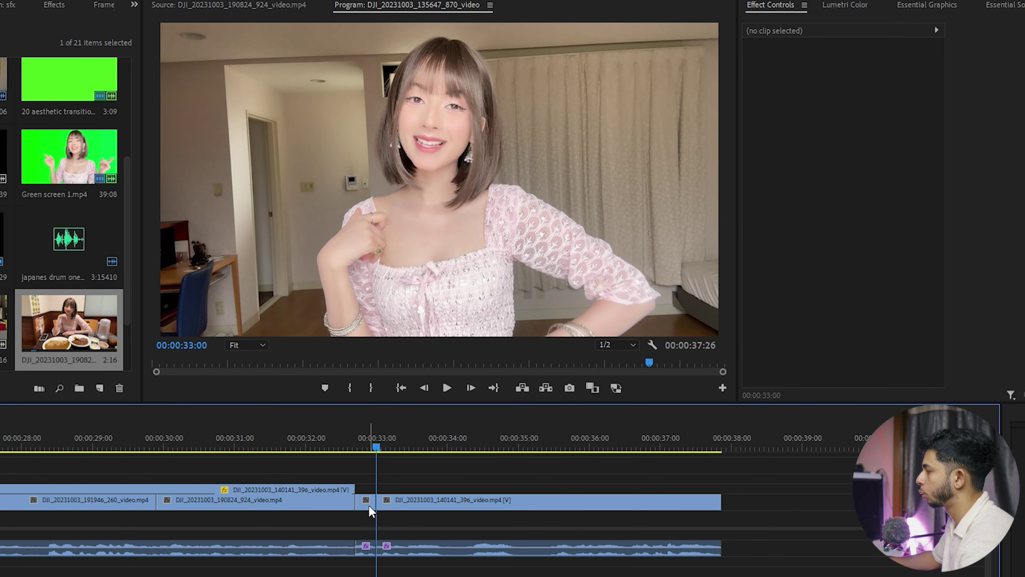
# - Unlink the small clip at the edit point, shift its audio a second earlier, and delete its video
pyautogui.click(370, 509)
pyautogui.rightClick(371, 510)
pyautogui.click(427, 194)
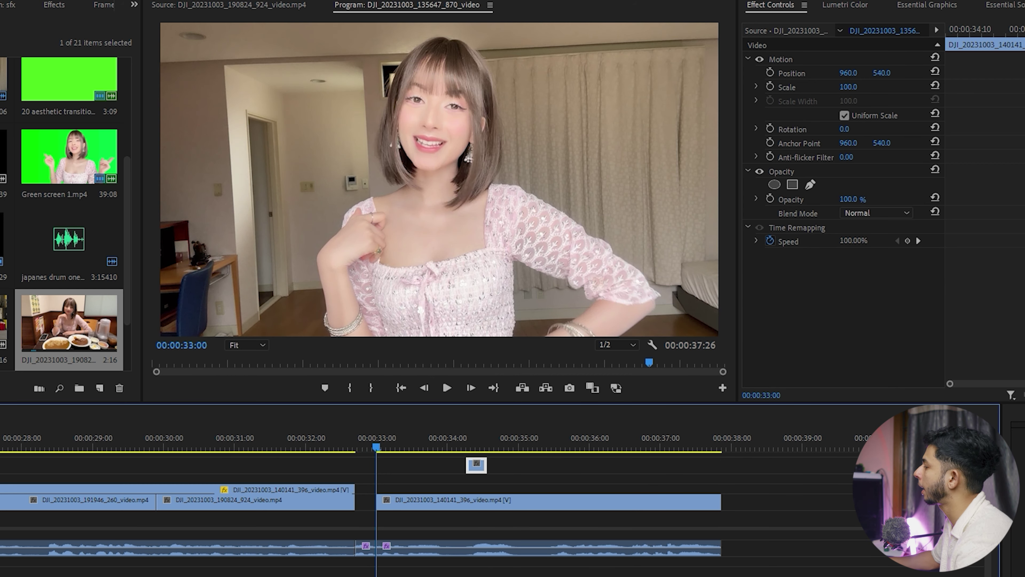
pyautogui.moveTo(375, 549); pyautogui.dragTo(277, 571)
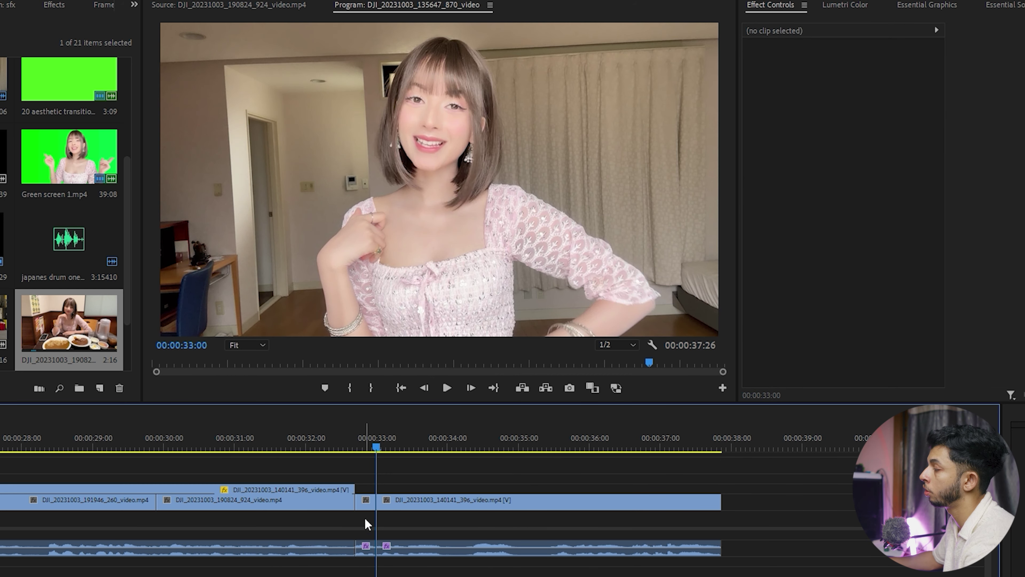
pyautogui.click(368, 504)
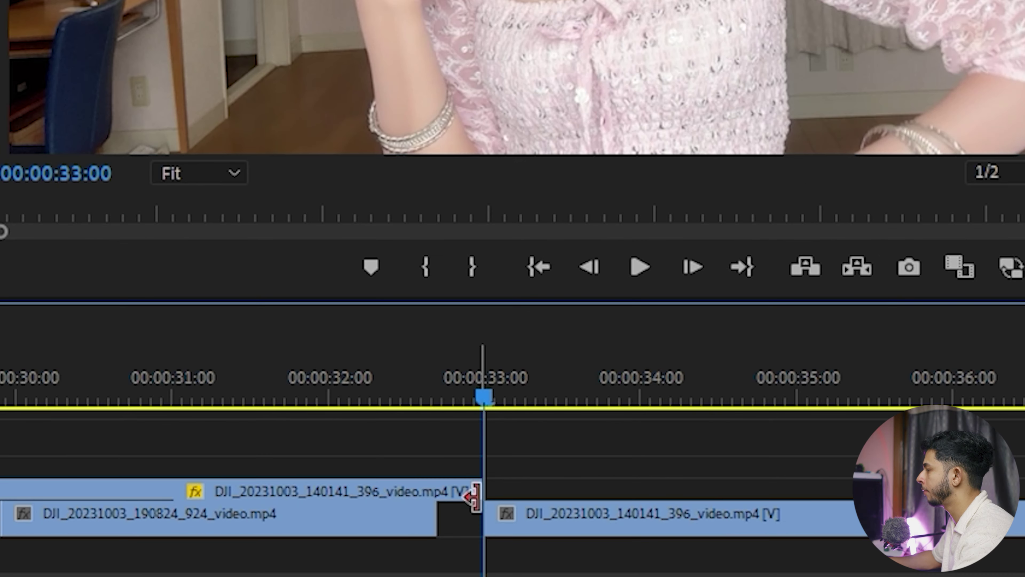
pyautogui.press('Delete')
pyautogui.press('=')
pyautogui.press('=')
# - Keyframe the face inset's mask expanding from a circle at 32:19 to full frame, and scrub to review
pyautogui.click(361, 383)
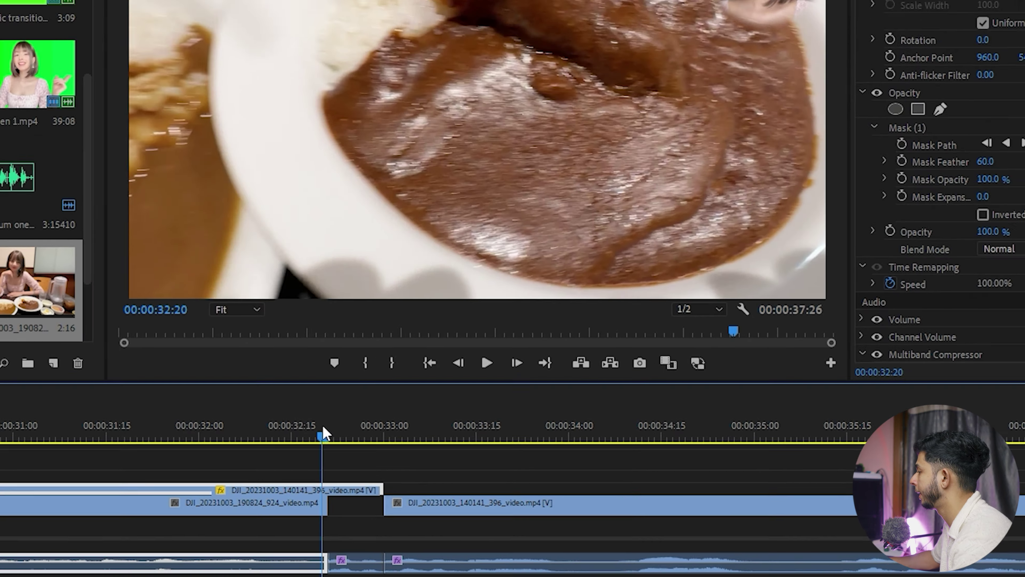
pyautogui.moveTo(322, 444); pyautogui.dragTo(310, 443)
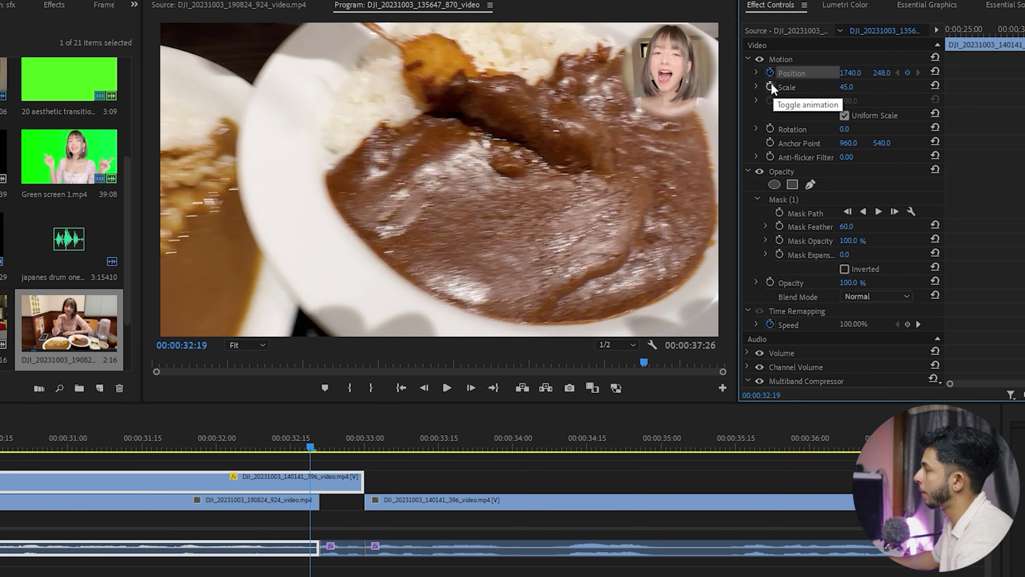
pyautogui.click(324, 445)
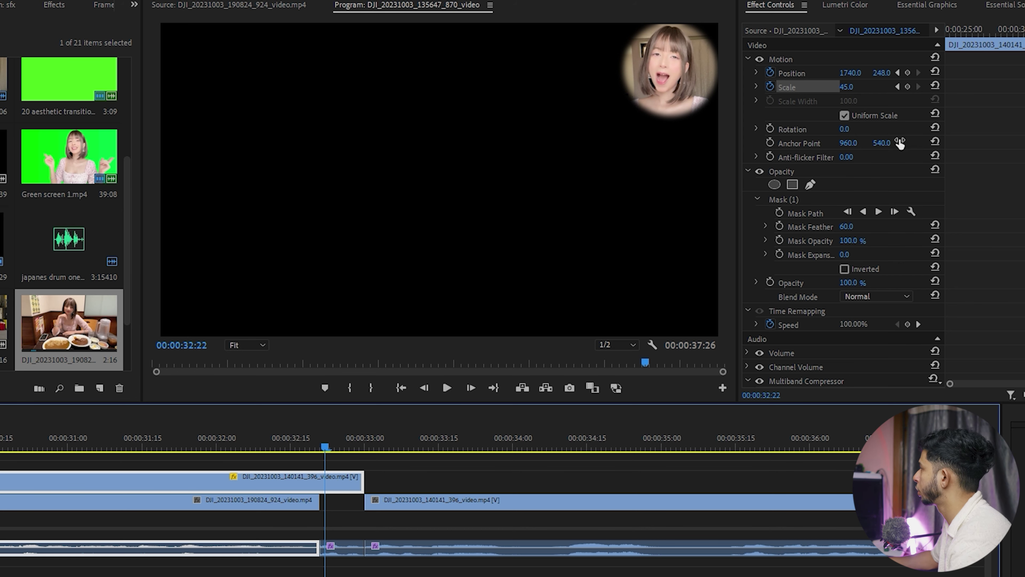
pyautogui.press('Left')
pyautogui.press('Left')
pyautogui.press('Left')
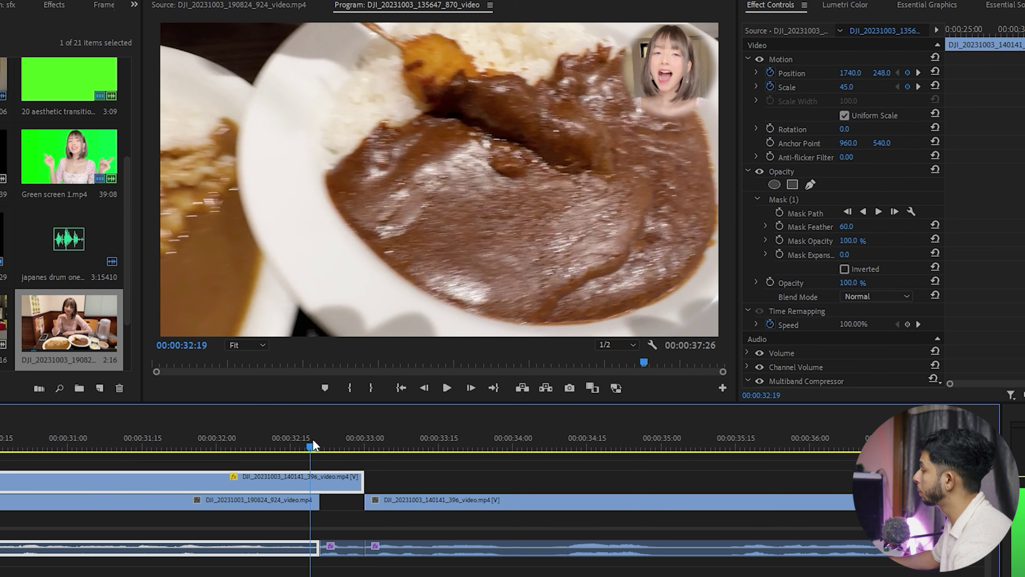
pyautogui.click(779, 255)
pyautogui.click(344, 445)
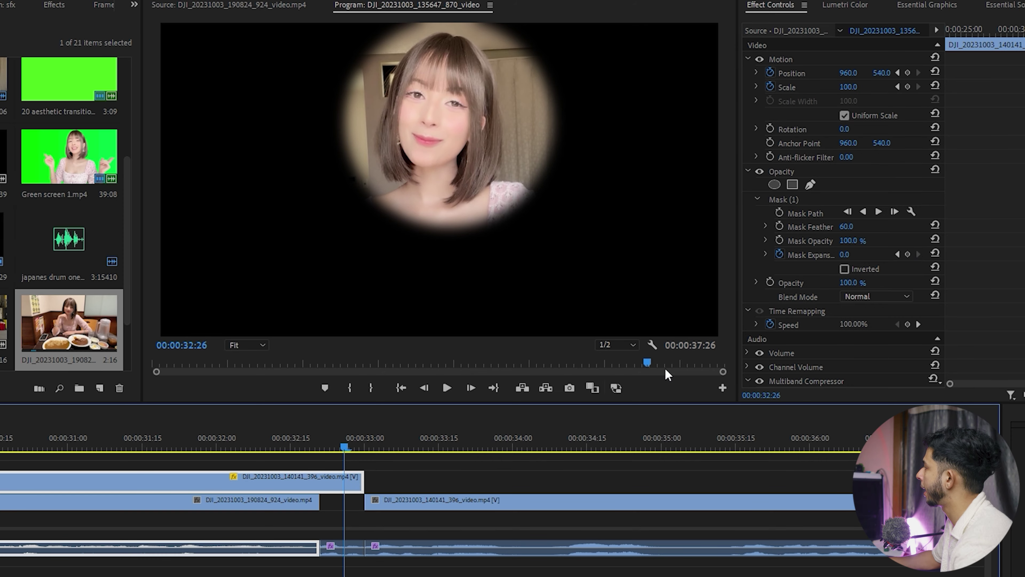
pyautogui.moveTo(846, 256); pyautogui.dragTo(928, 255)
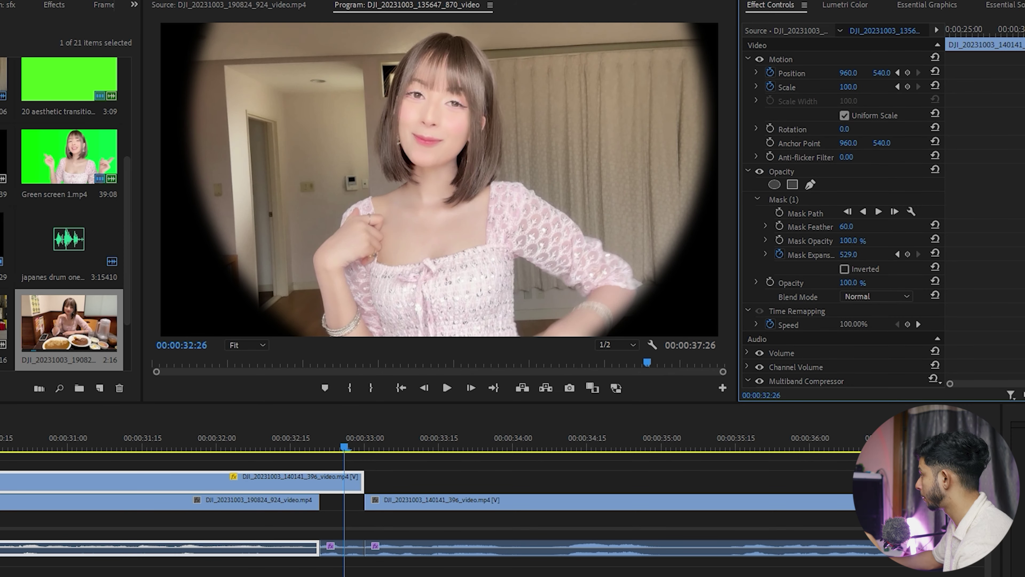
pyautogui.moveTo(317, 447); pyautogui.dragTo(361, 447)
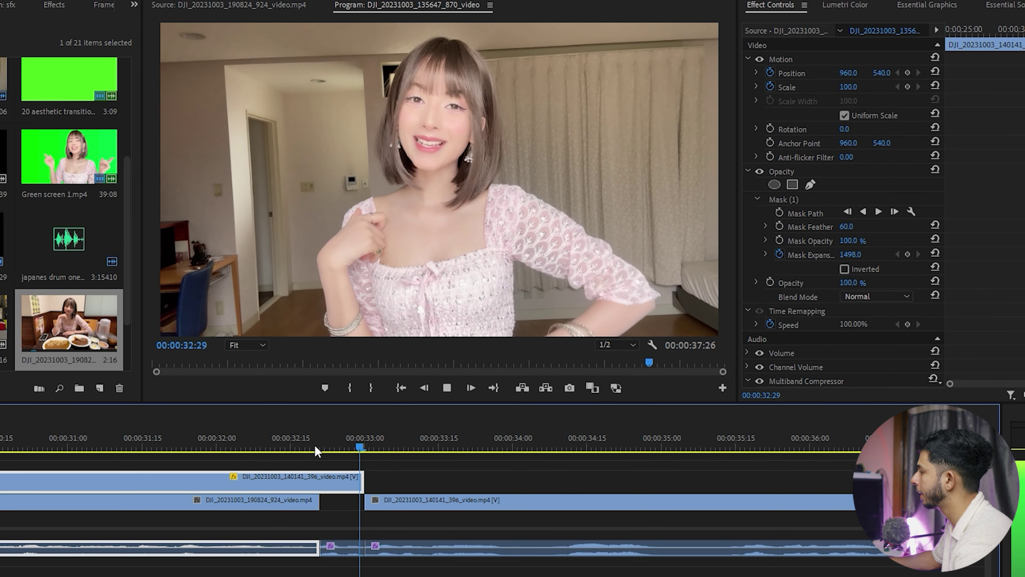
pyautogui.press('-')
pyautogui.moveTo(949, 383); pyautogui.dragTo(1003, 392)
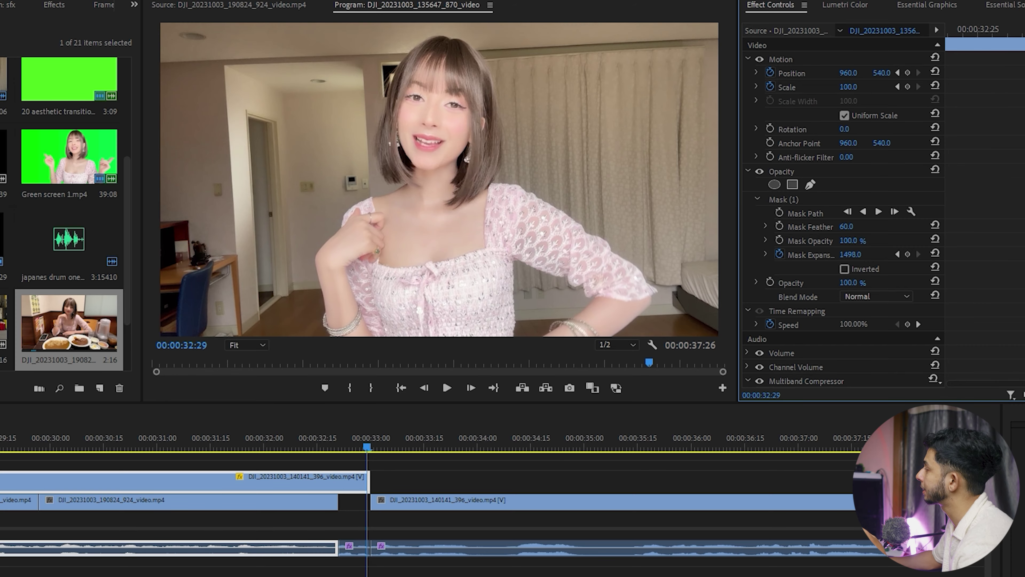
pyautogui.moveTo(351, 449); pyautogui.dragTo(327, 444)
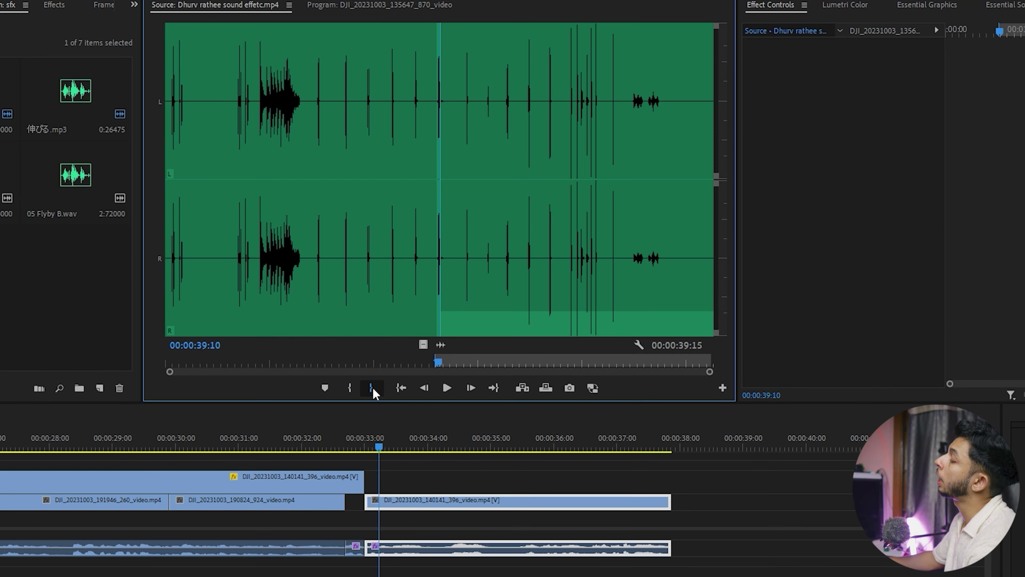
pyautogui.moveTo(332, 442); pyautogui.dragTo(320, 448)
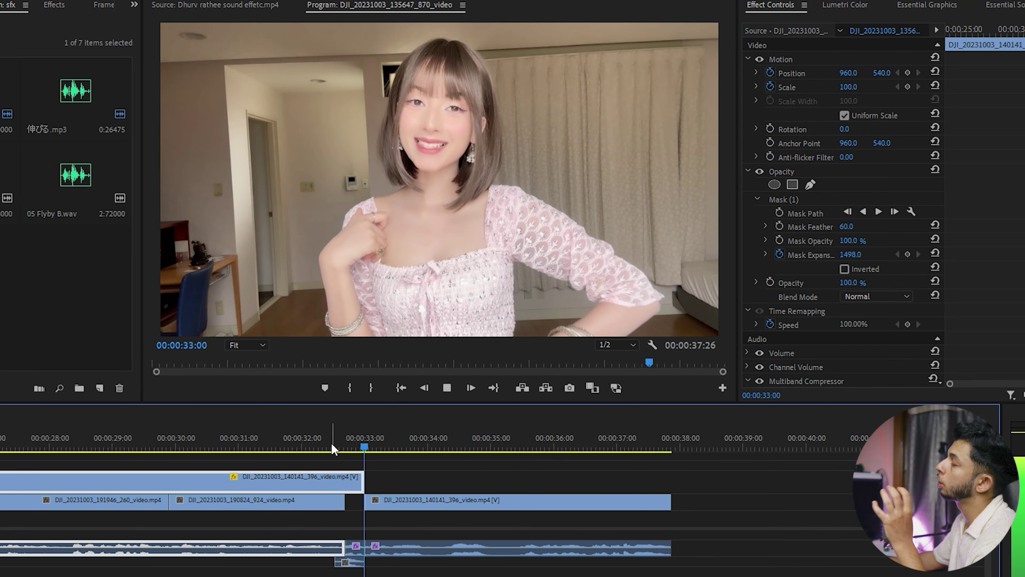
# - Play back the cut, zoom out the timeline, and open the photos bin
pyautogui.press('space')
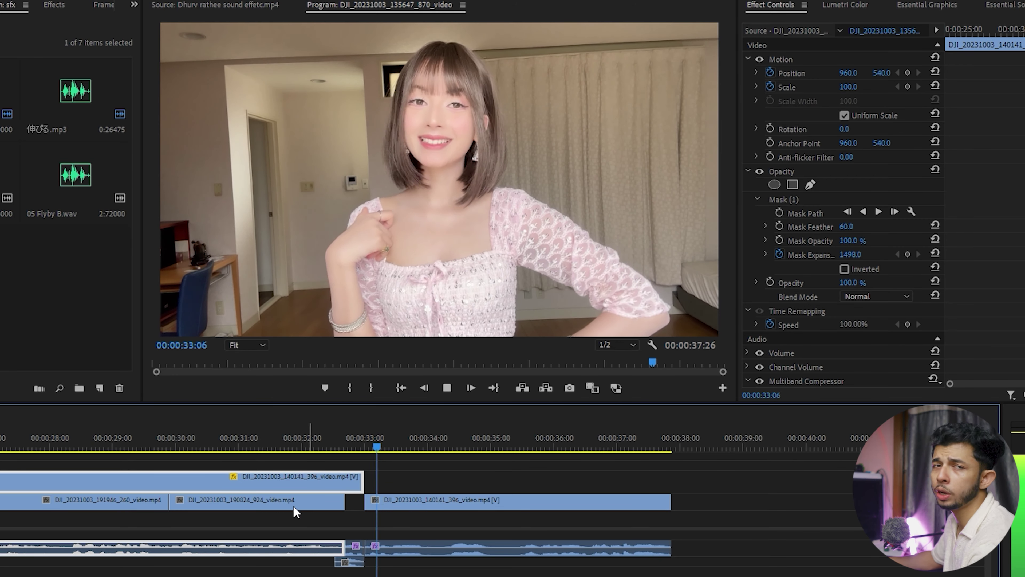
pyautogui.press('-')
pyautogui.press('-')
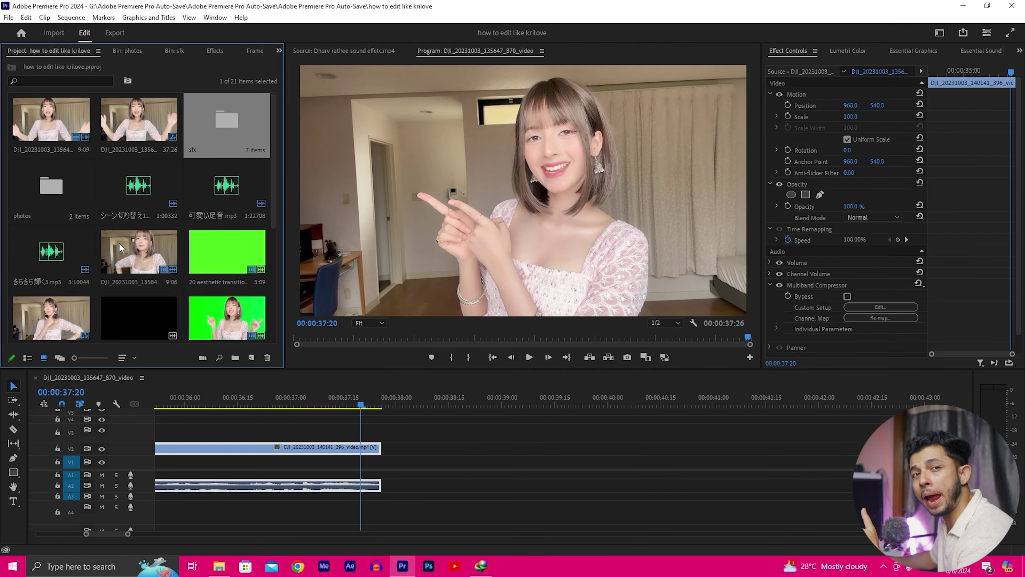
pyautogui.doubleClick(50, 196)
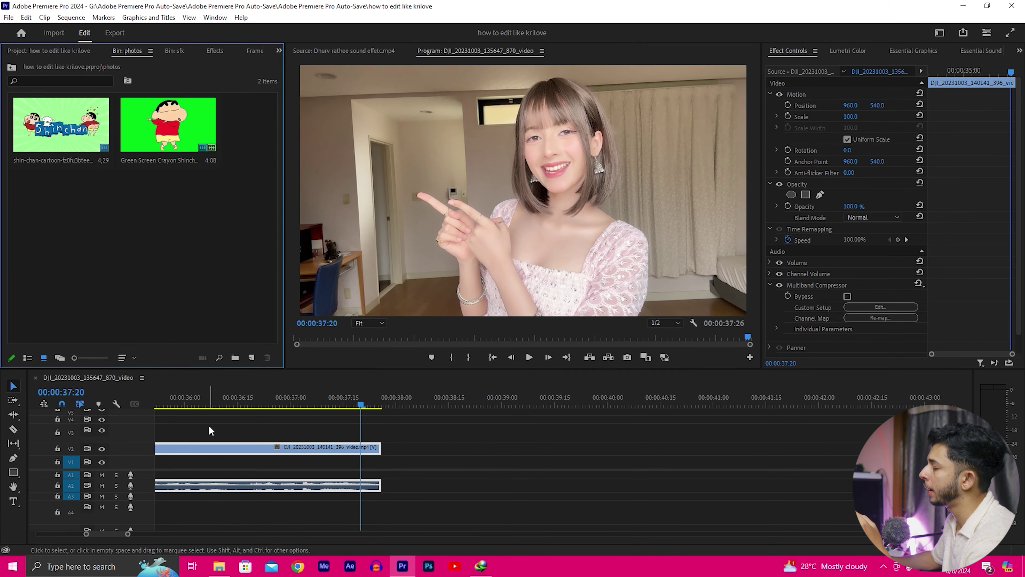
pyautogui.click(222, 571)
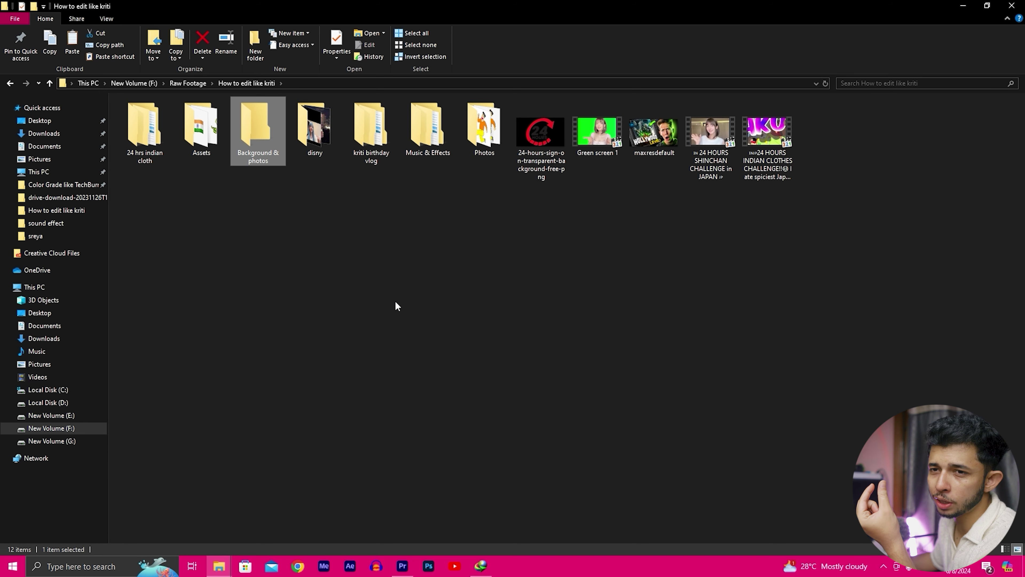
# - Open the Background & photos folder and drag the pink kitten picture toward Premiere
pyautogui.doubleClick(255, 140)
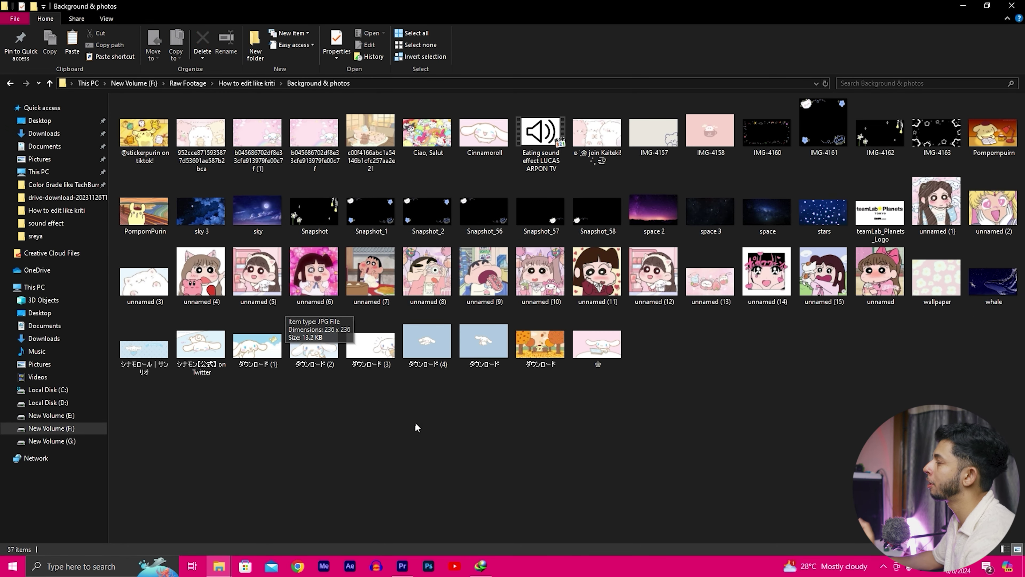
pyautogui.moveTo(439, 337); pyautogui.dragTo(496, 410)
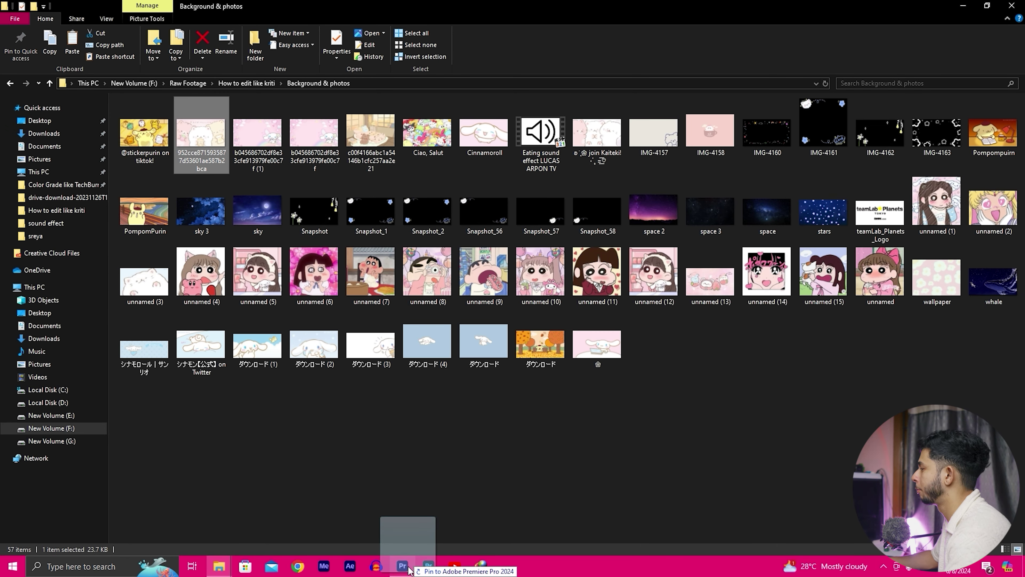
pyautogui.moveTo(408, 570); pyautogui.dragTo(417, 550)
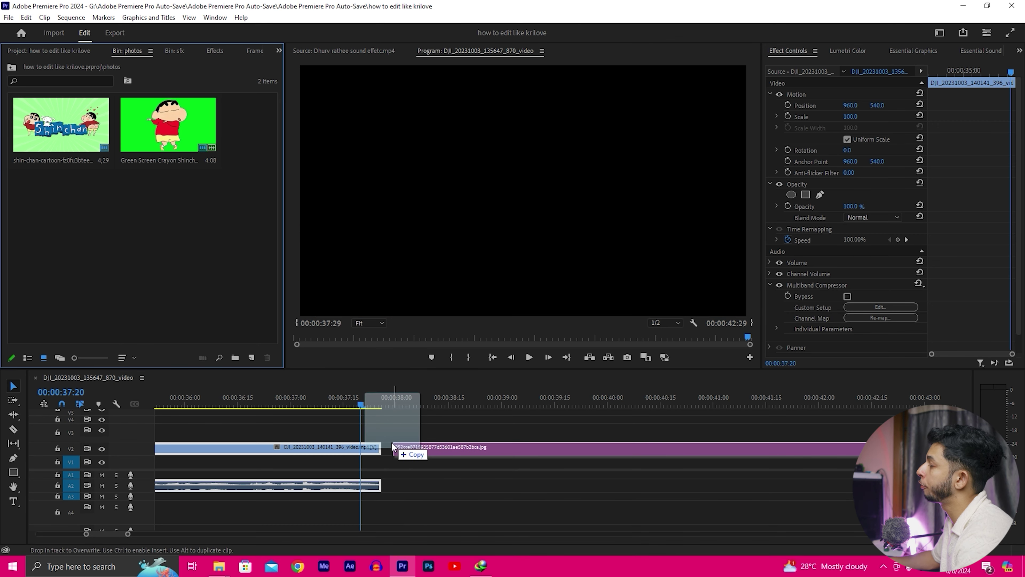
# - Import the pink kitten image, place it on V2 after the clip, trim it, and Set to Frame Size
pyautogui.moveTo(391, 483); pyautogui.dragTo(160, 268)
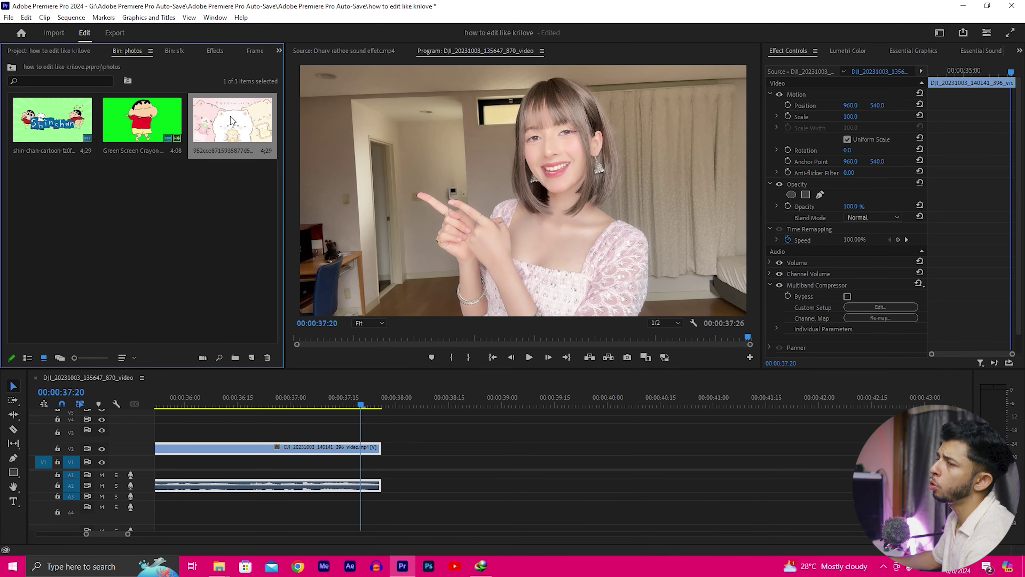
pyautogui.moveTo(231, 121); pyautogui.dragTo(478, 452)
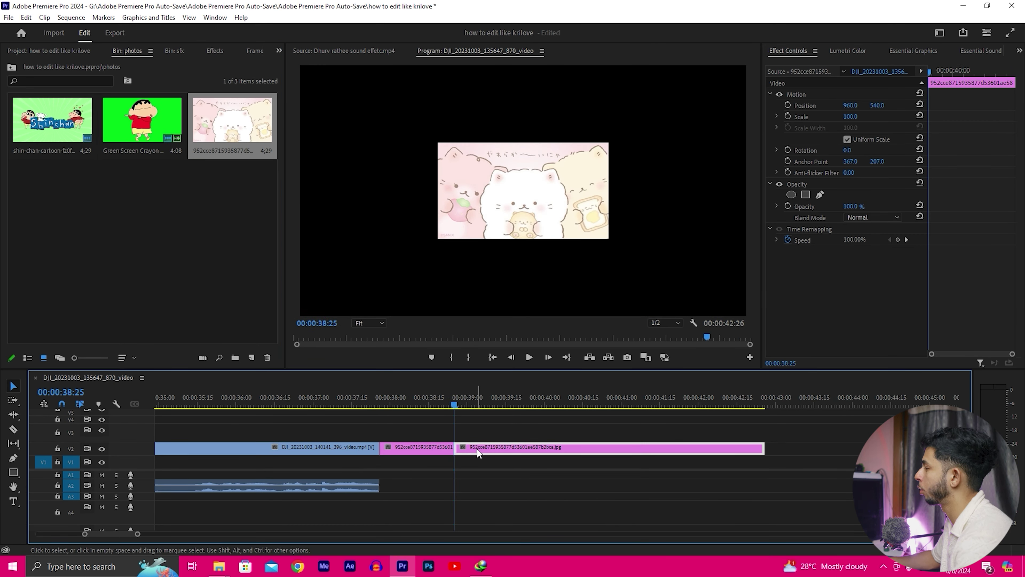
pyautogui.hotkey('ctrl', 'z')
pyautogui.click(386, 398)
pyautogui.press('space')
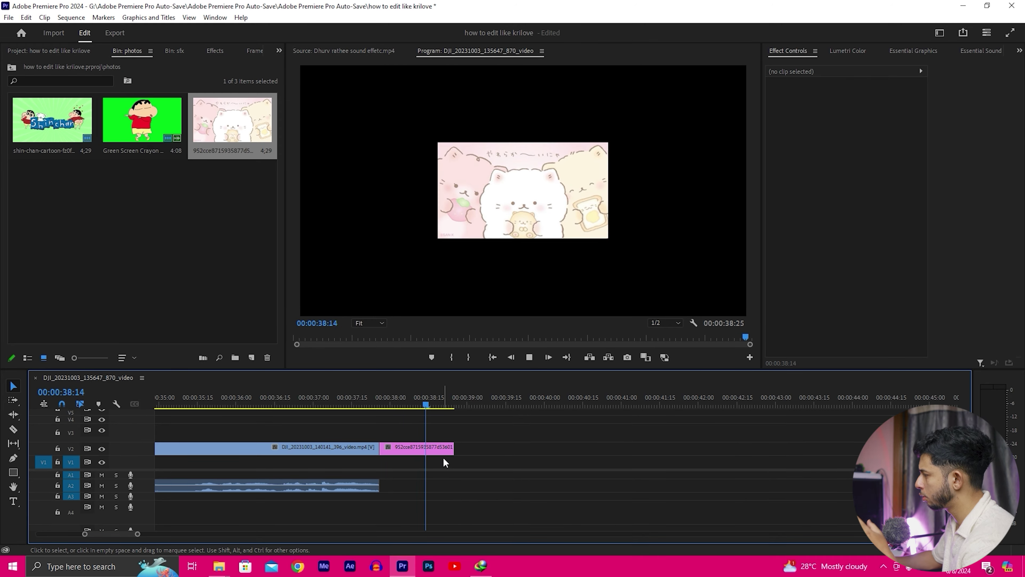
pyautogui.click(439, 449)
pyautogui.rightClick(439, 449)
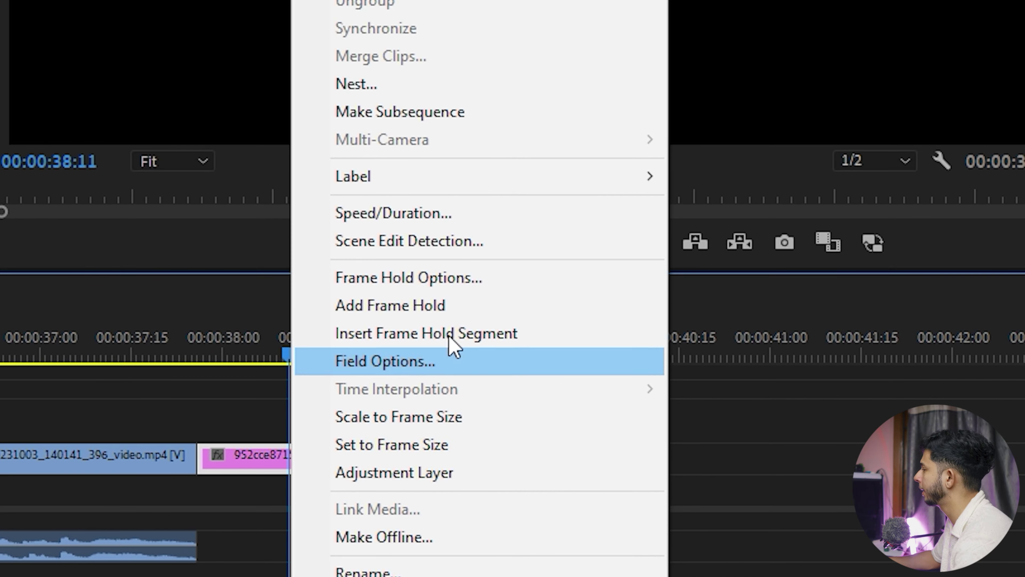
pyautogui.click(423, 453)
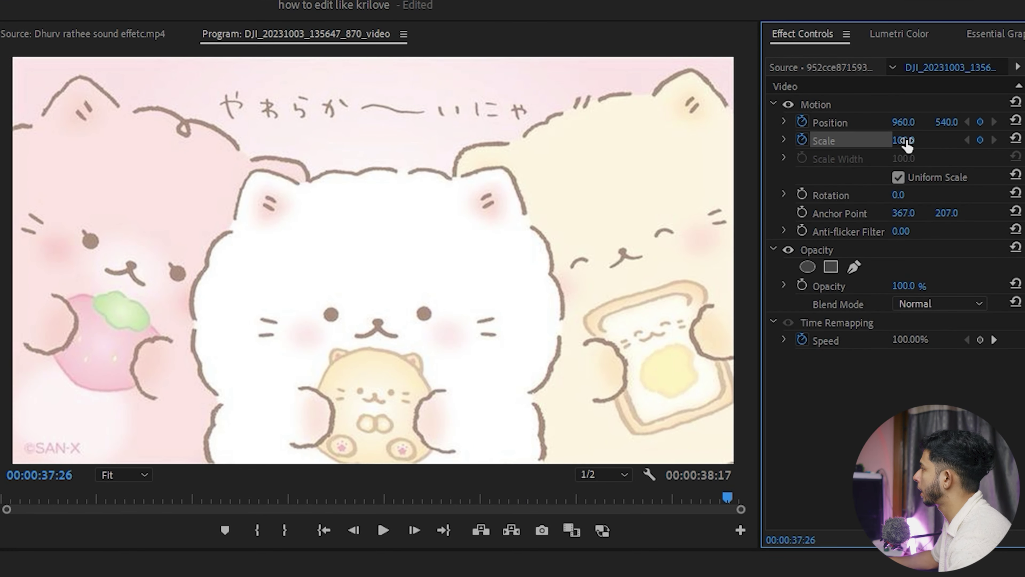
# - Keyframe the kitten image at Scale 134 with a leftward Position pan, then preview it
pyautogui.moveTo(903, 140); pyautogui.dragTo(968, 122)
pyautogui.moveTo(906, 122); pyautogui.dragTo(913, 137)
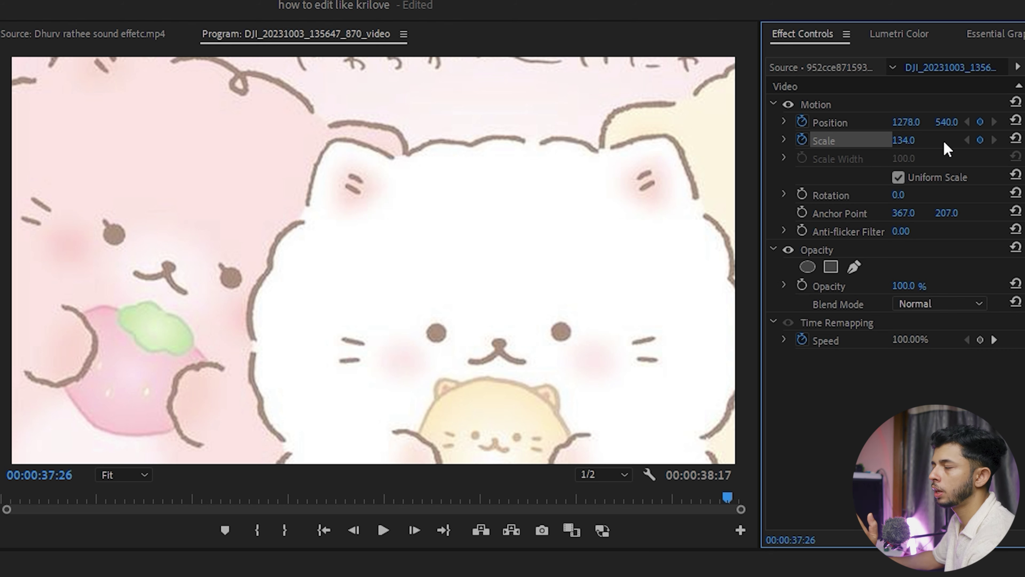
pyautogui.moveTo(906, 122); pyautogui.dragTo(925, 122)
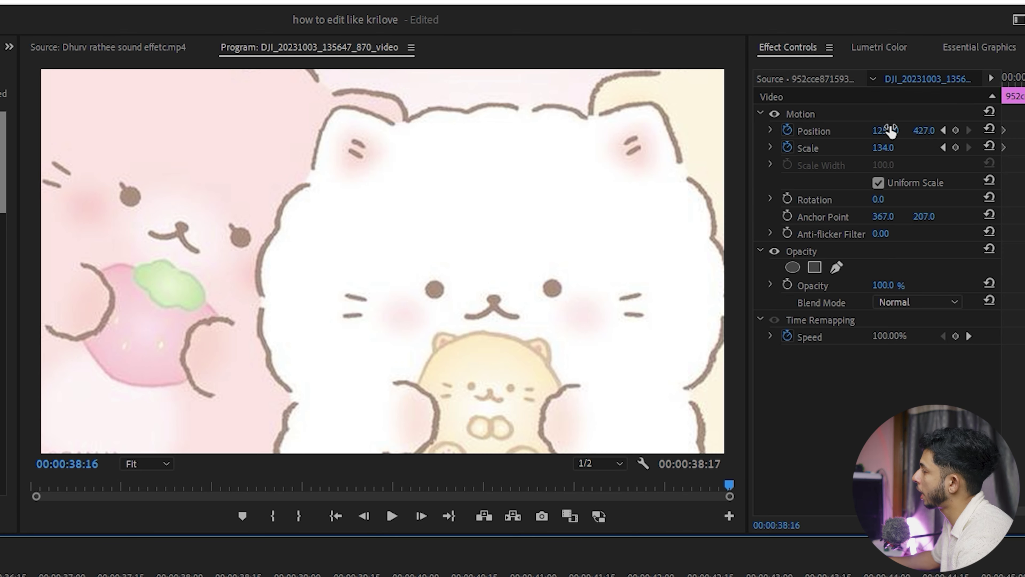
pyautogui.moveTo(891, 130)
pyautogui.mouseDown()
pyautogui.moveTo(632, 130)
pyautogui.moveTo(650, 131)
pyautogui.mouseUp()
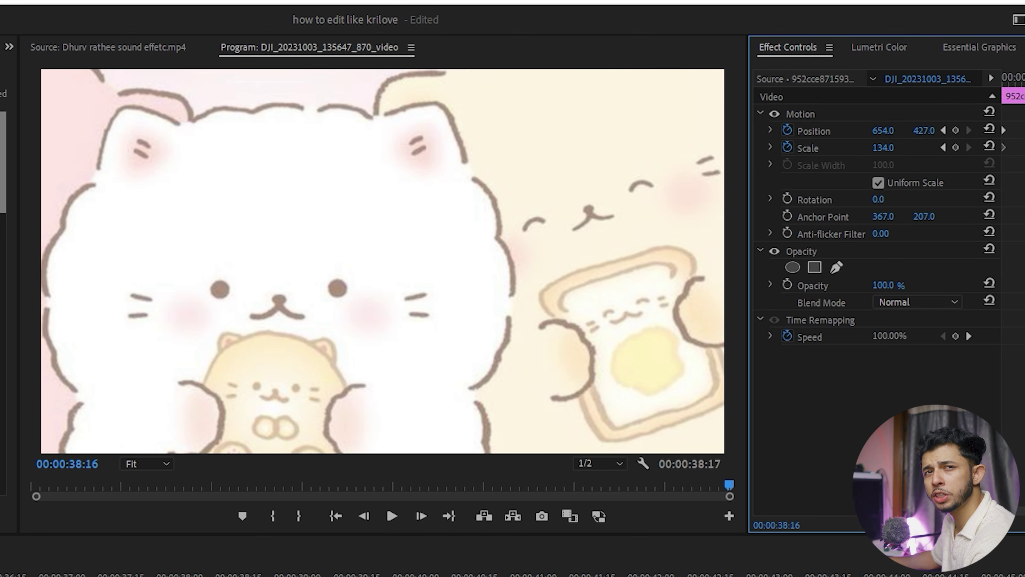
pyautogui.press('space')
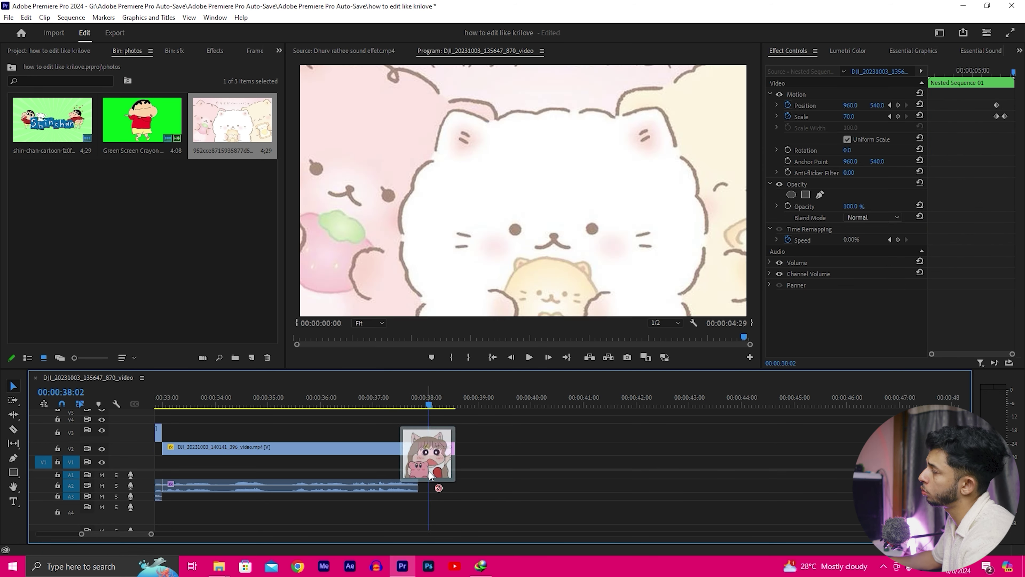
# - Stack unnamed (4).jpg on V3 above the kitten and make it fill the frame
pyautogui.moveTo(428, 446); pyautogui.dragTo(440, 442)
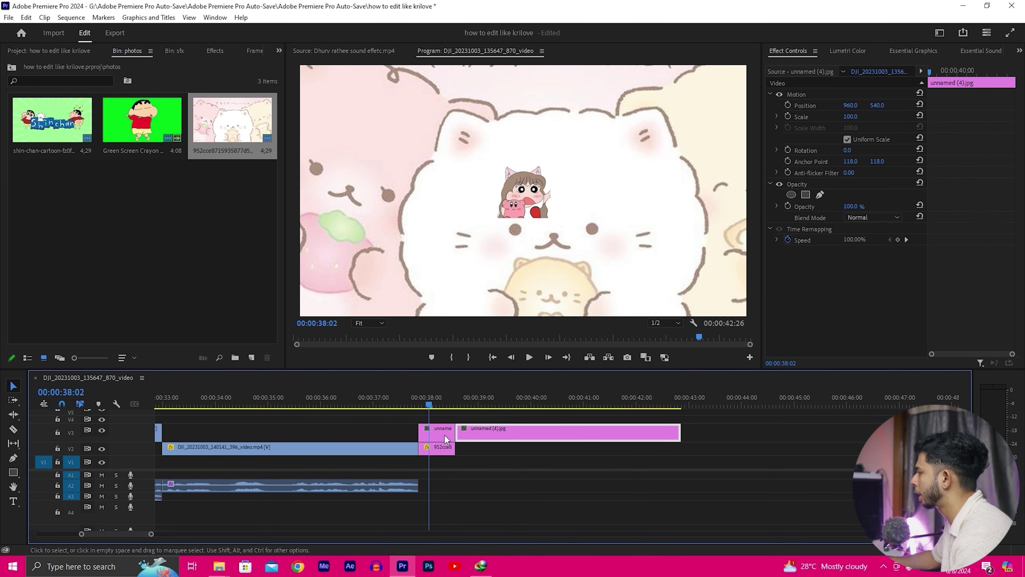
pyautogui.rightClick(446, 439)
pyautogui.click(489, 431)
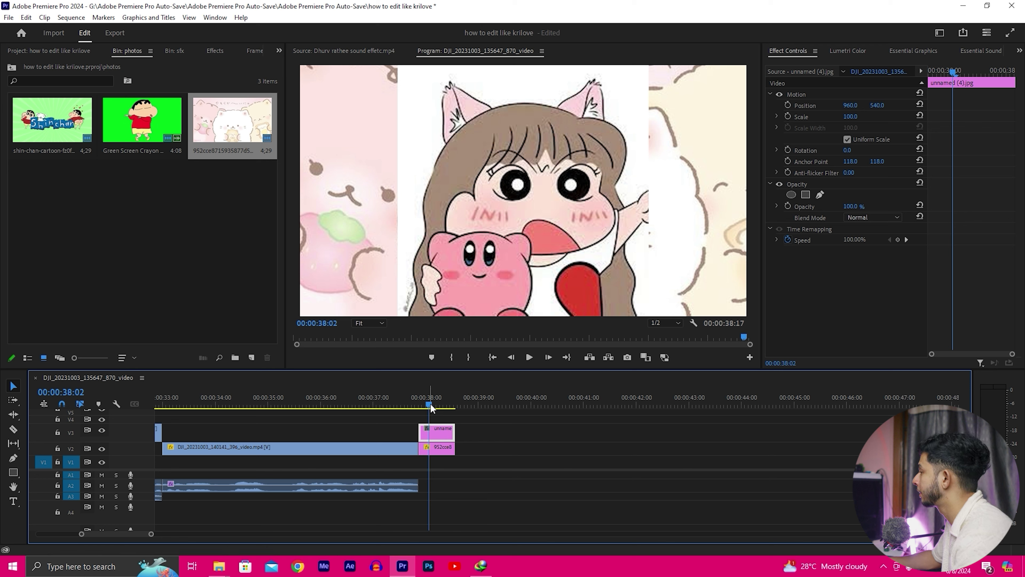
pyautogui.moveTo(431, 408); pyautogui.dragTo(438, 404)
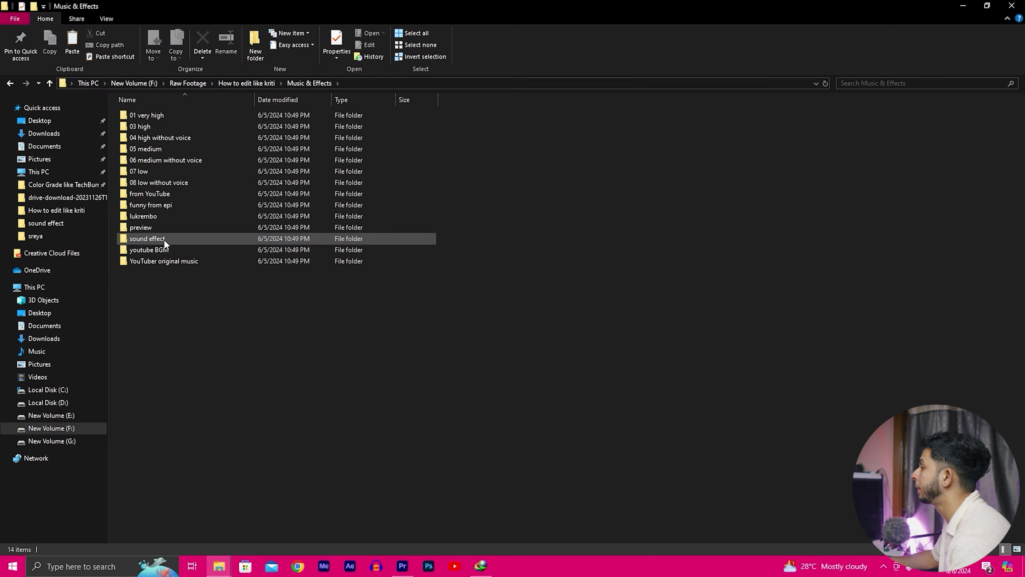
# - Preview sound effects and add the きらきら輝く1 sound to A4
pyautogui.doubleClick(165, 243)
pyautogui.doubleClick(153, 328)
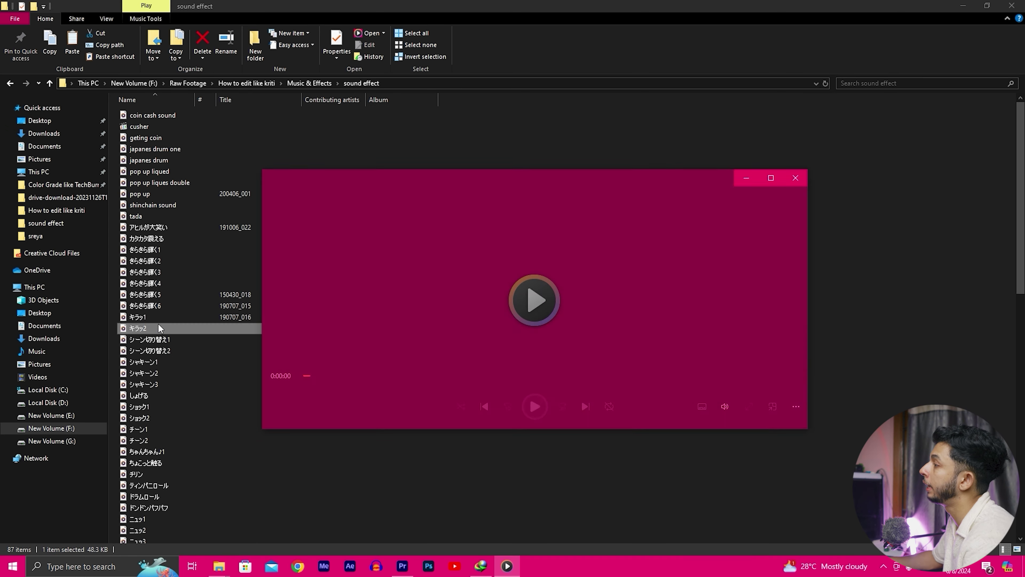
pyautogui.moveTo(145, 249)
pyautogui.mouseDown()
pyautogui.moveTo(420, 545)
pyautogui.moveTo(367, 495)
pyautogui.moveTo(359, 511)
pyautogui.mouseUp()
pyautogui.scroll(2, 331, 505)
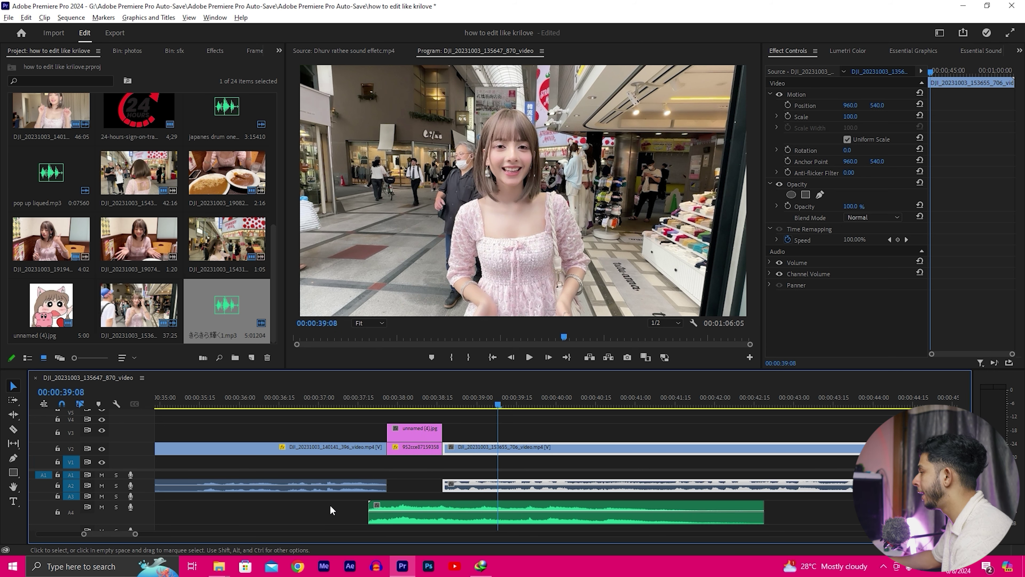
# - Cut the sound effect where the cutaway ends and delete its excess tail
pyautogui.click(362, 404)
pyautogui.press('space')
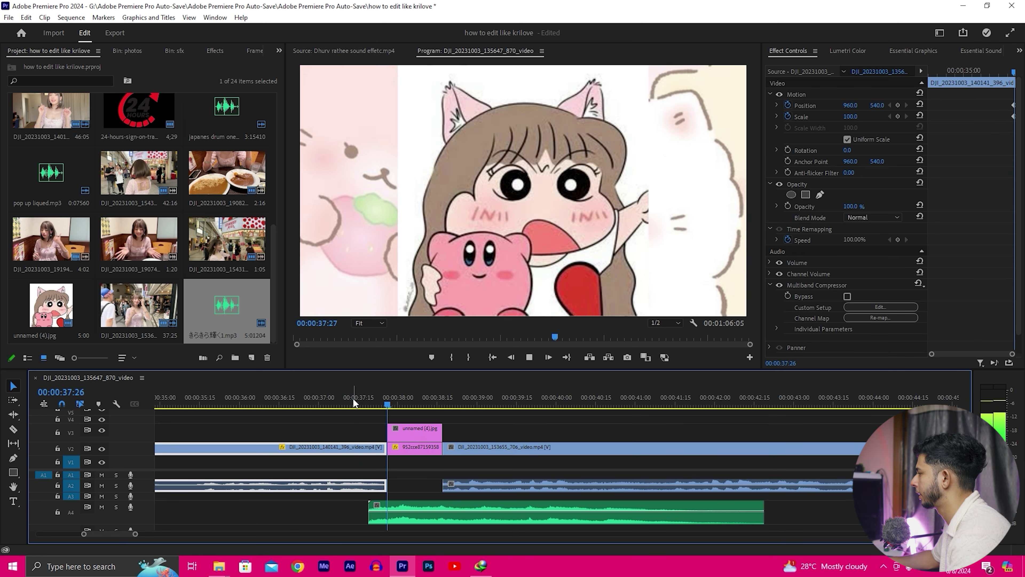
pyautogui.click(507, 518)
pyautogui.press('Delete')
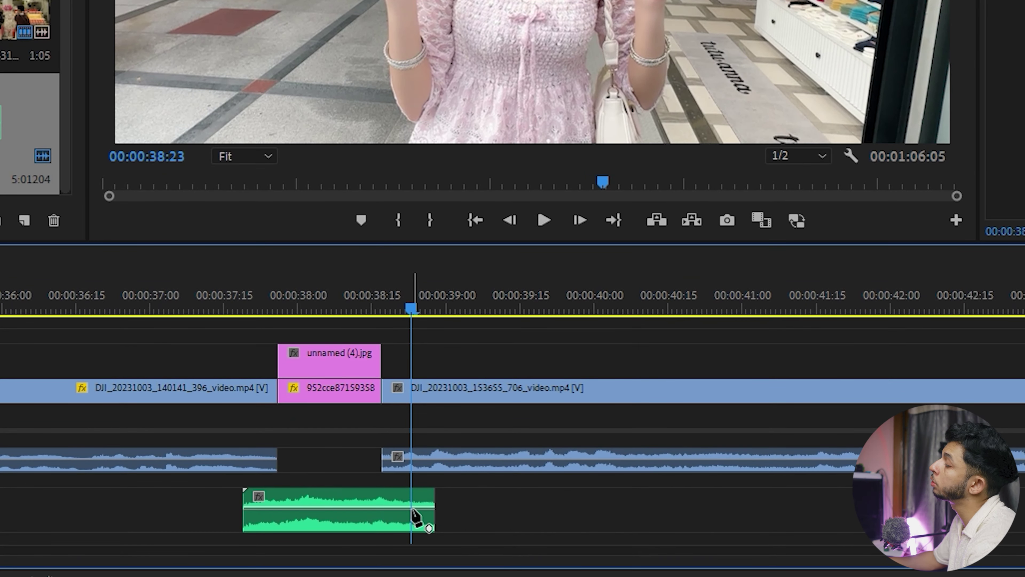
# - Add a volume keyframe to fade the sound out, then lay Cine Transition1 over the cut
pyautogui.click(412, 508)
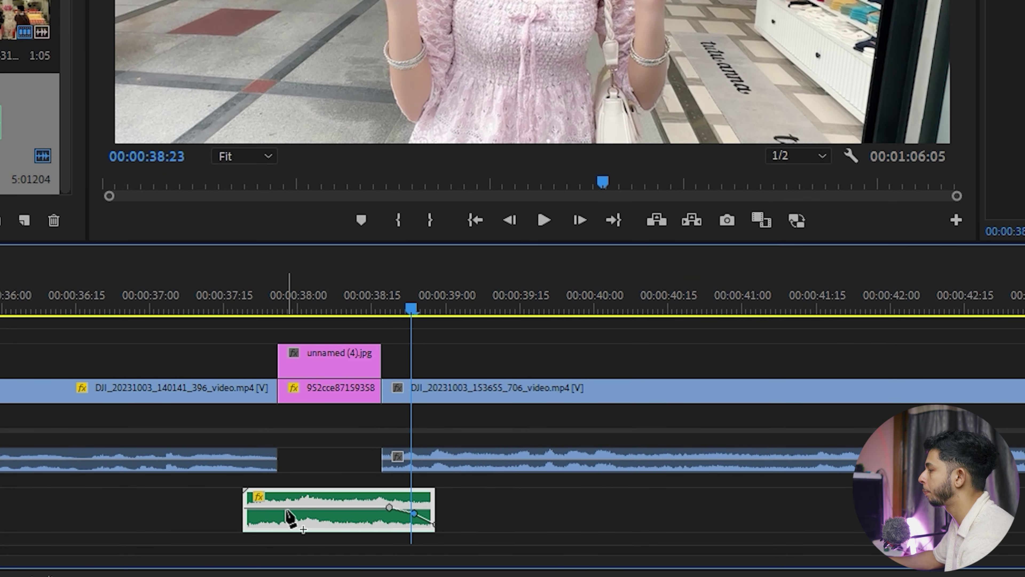
pyautogui.press('space')
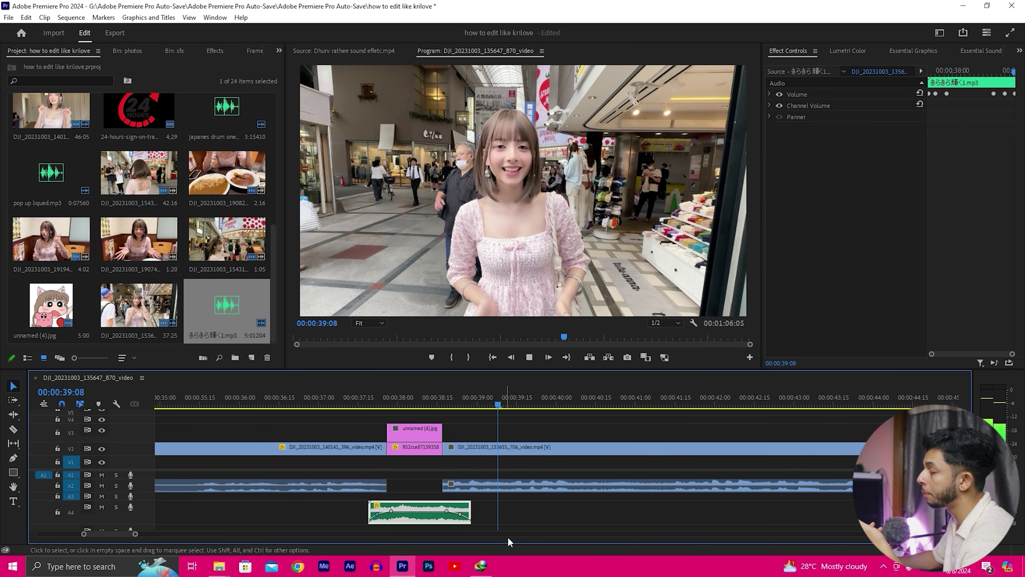
pyautogui.click(464, 485)
pyautogui.moveTo(417, 403)
pyautogui.mouseDown()
pyautogui.moveTo(420, 431)
pyautogui.moveTo(419, 413)
pyautogui.mouseUp()
# - Set the Cine Transition1 overlay's Opacity blend mode to Linear Dodge (Add)
pyautogui.click(444, 402)
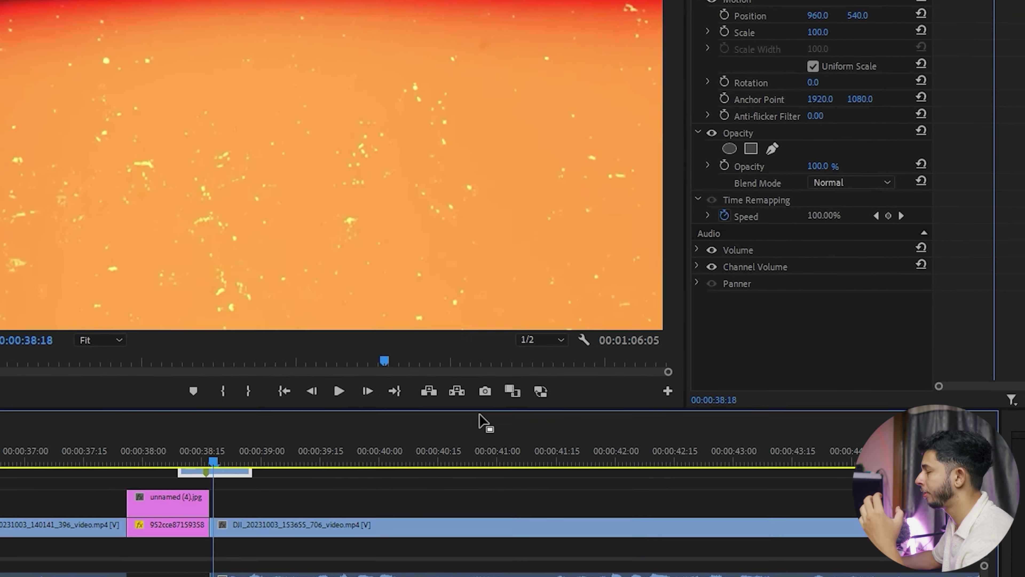
pyautogui.click(871, 218)
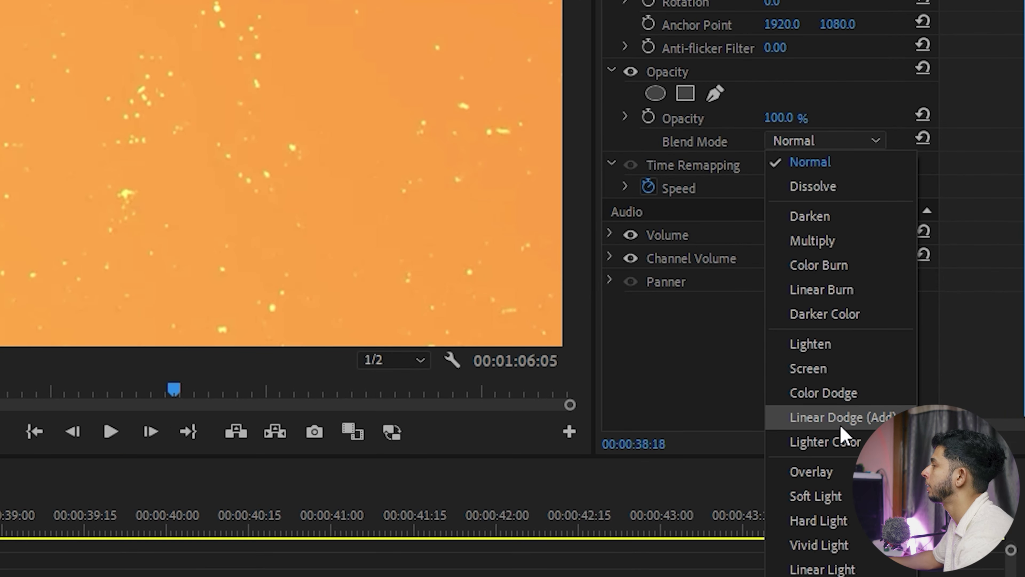
pyautogui.click(841, 427)
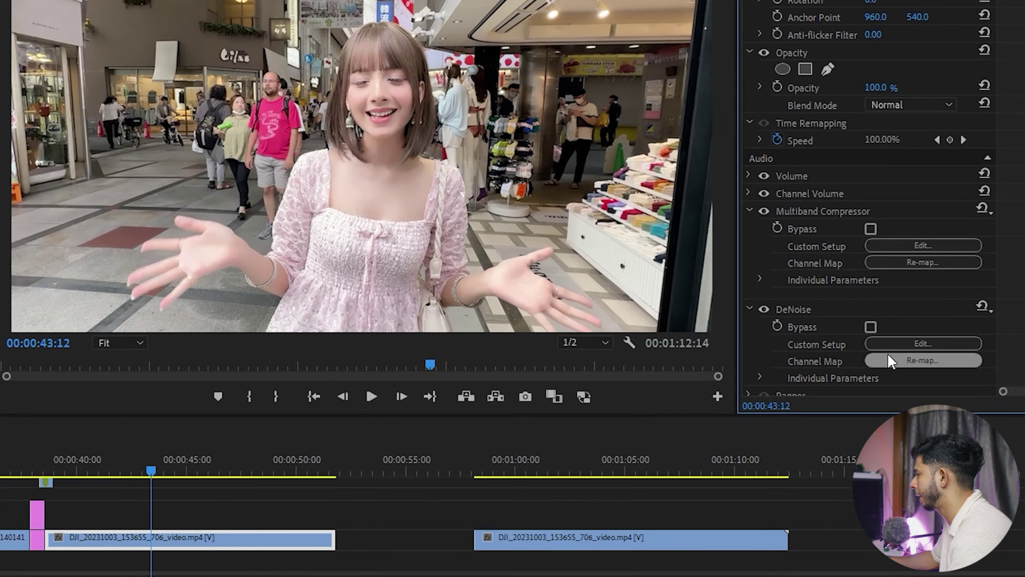
pyautogui.click(936, 350)
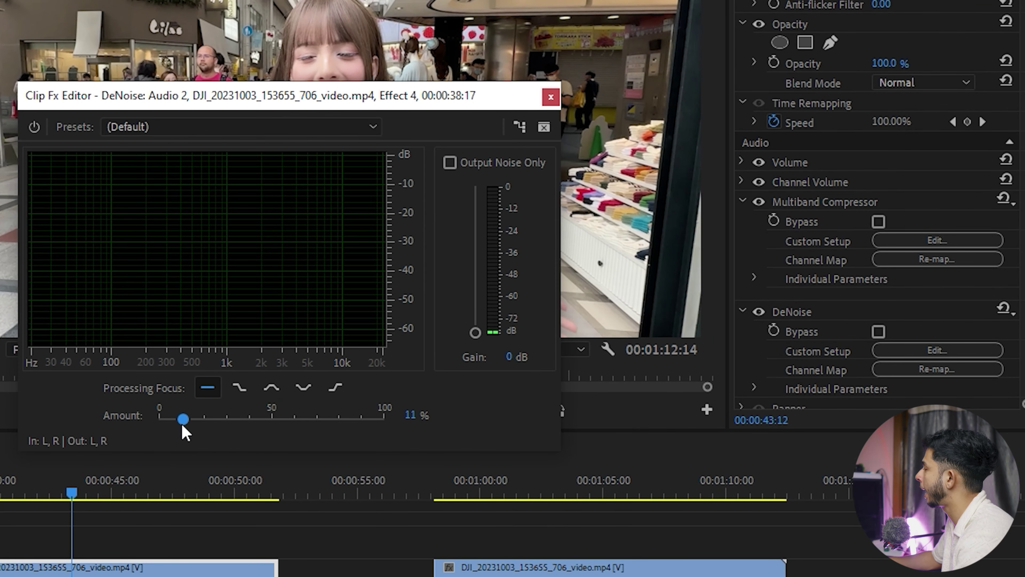
pyautogui.press('space')
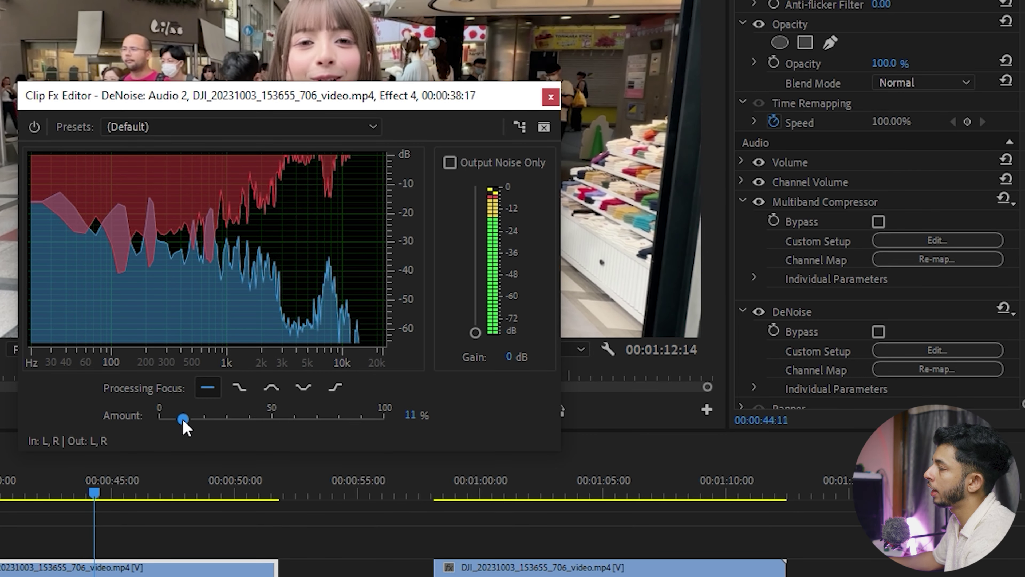
pyautogui.moveTo(182, 419)
pyautogui.mouseDown()
pyautogui.moveTo(159, 420)
pyautogui.moveTo(183, 419)
pyautogui.mouseUp()
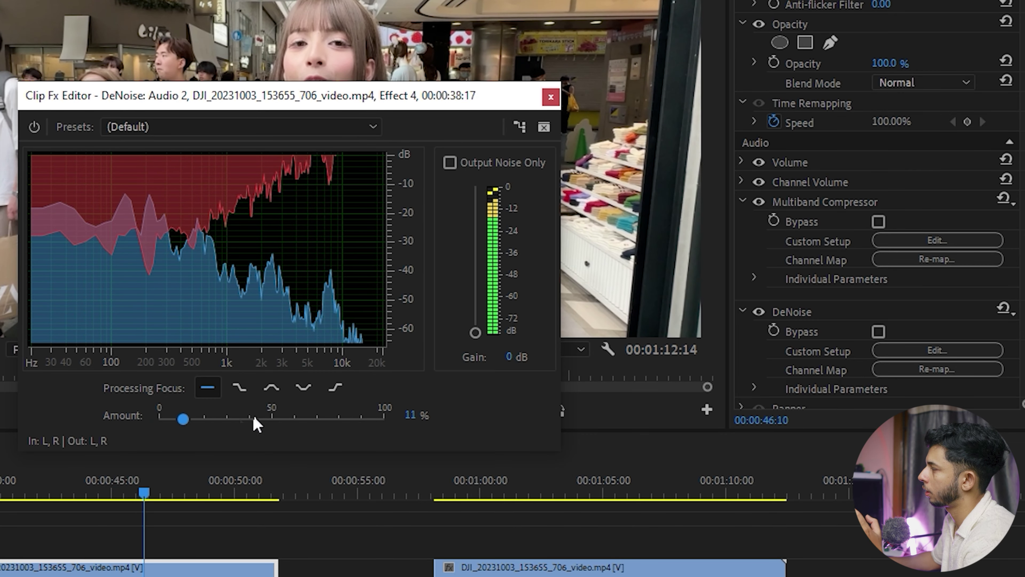
pyautogui.press('Escape')
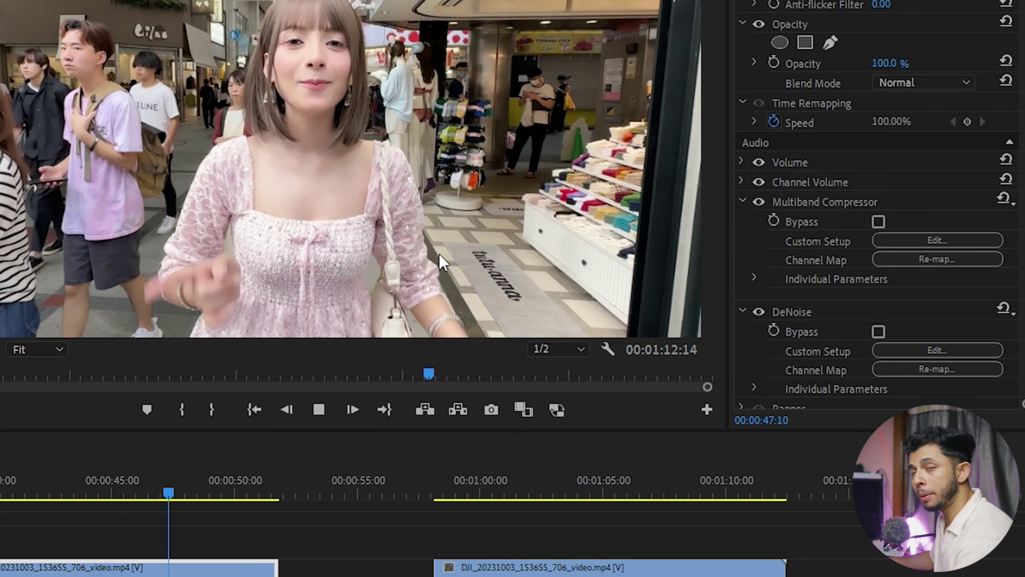
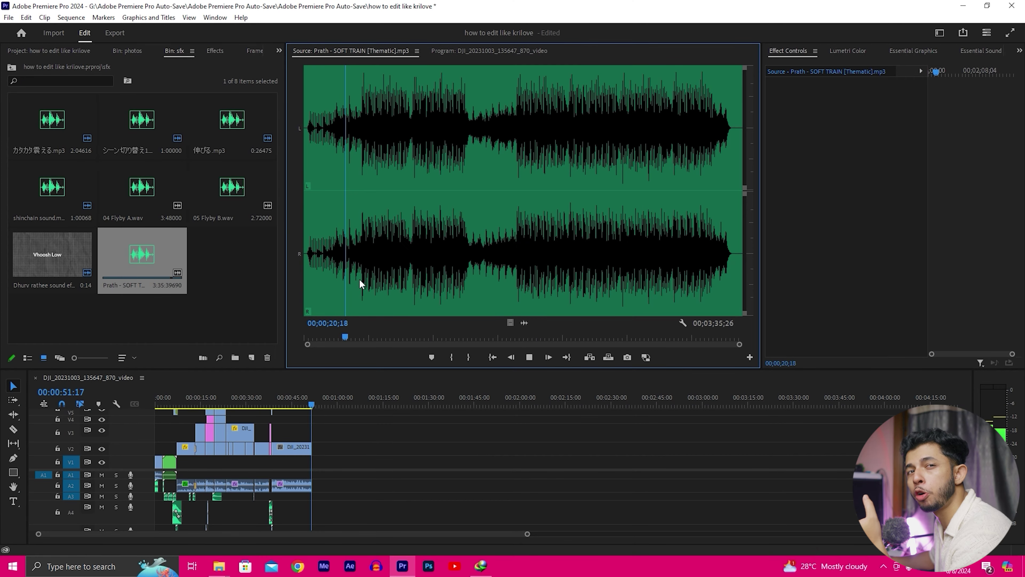
# - Mark an In point at 0:52 on the SOFT TRAIN music and place it on track A4
pyautogui.click(410, 273)
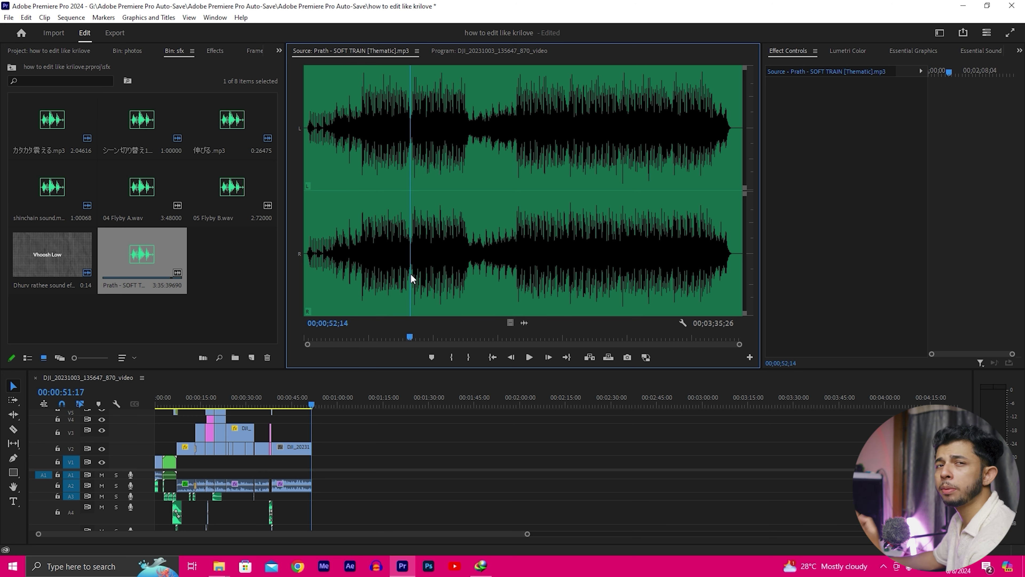
pyautogui.click(456, 357)
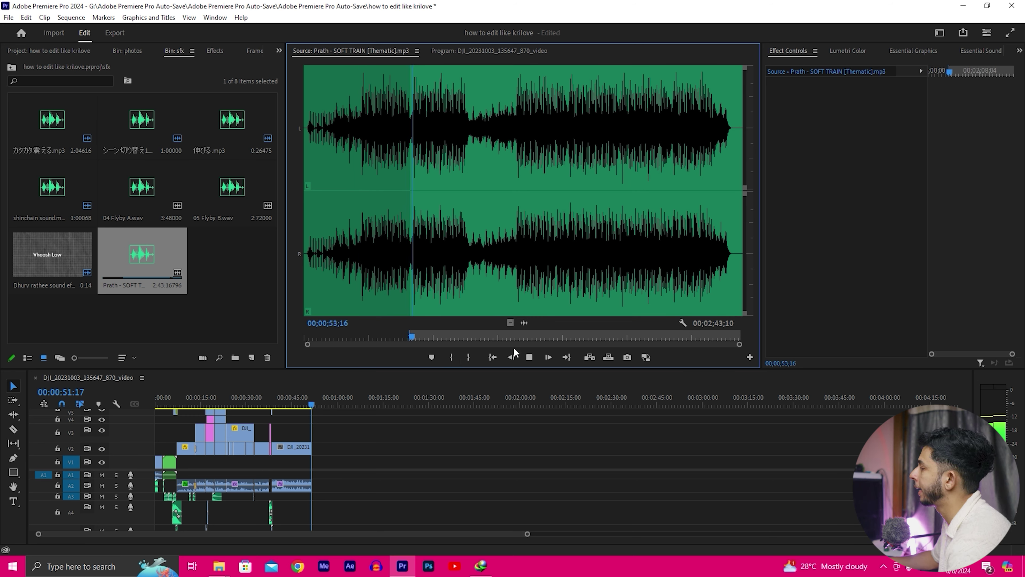
pyautogui.moveTo(524, 323)
pyautogui.mouseDown()
pyautogui.moveTo(316, 507)
pyautogui.moveTo(301, 509)
pyautogui.mouseUp()
pyautogui.click(303, 397)
# - Add Pen-tool volume keyframes to fade the music in, then play back from about 0:49
pyautogui.press('=')
pyautogui.press('space')
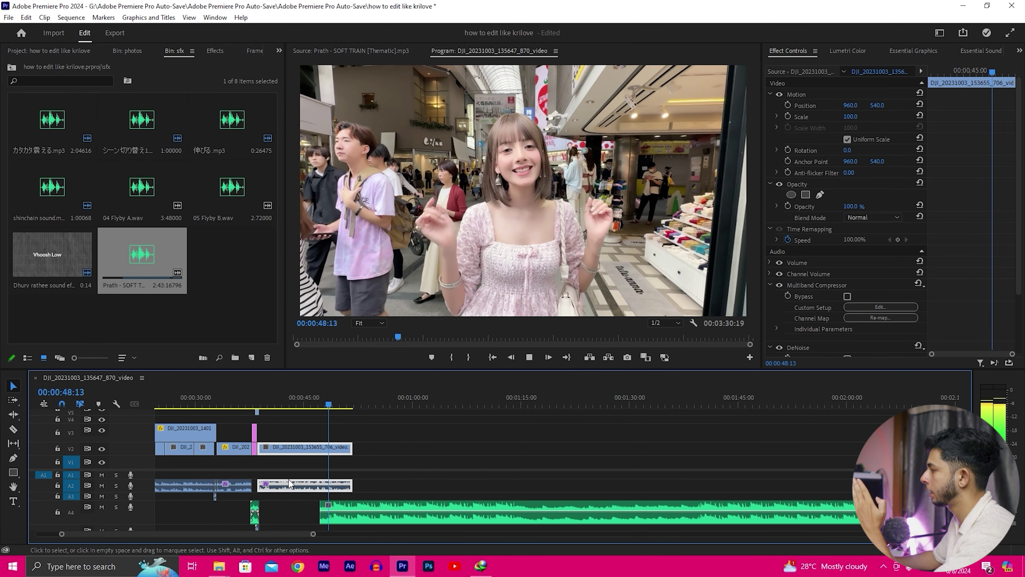
pyautogui.press('=')
pyautogui.press('=')
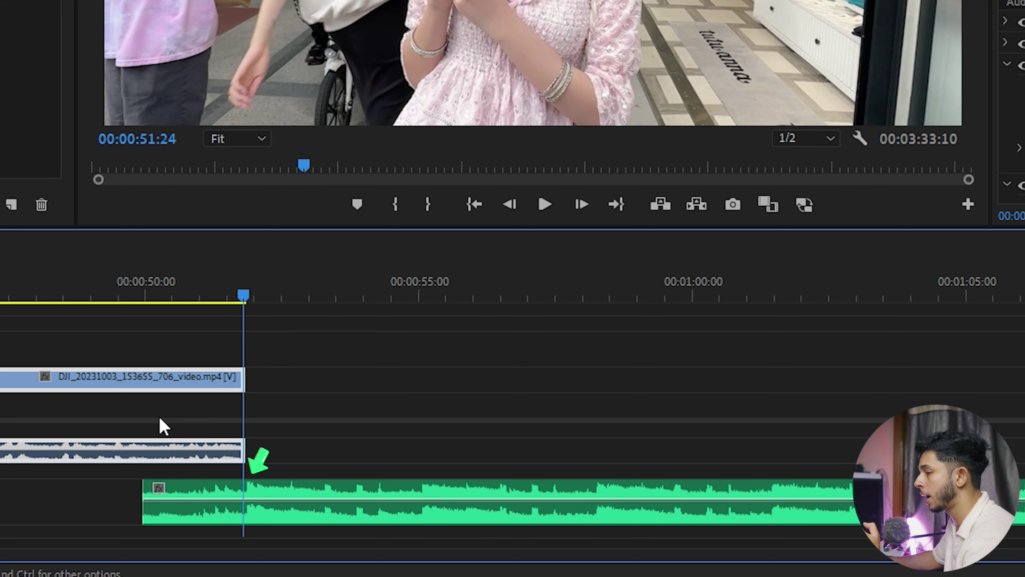
pyautogui.press('p')
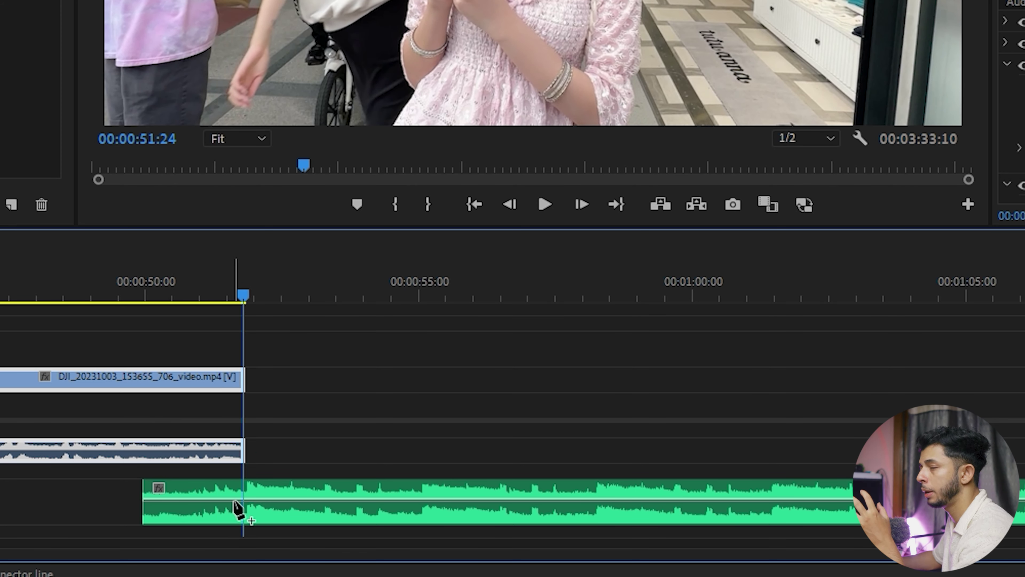
pyautogui.click(234, 500)
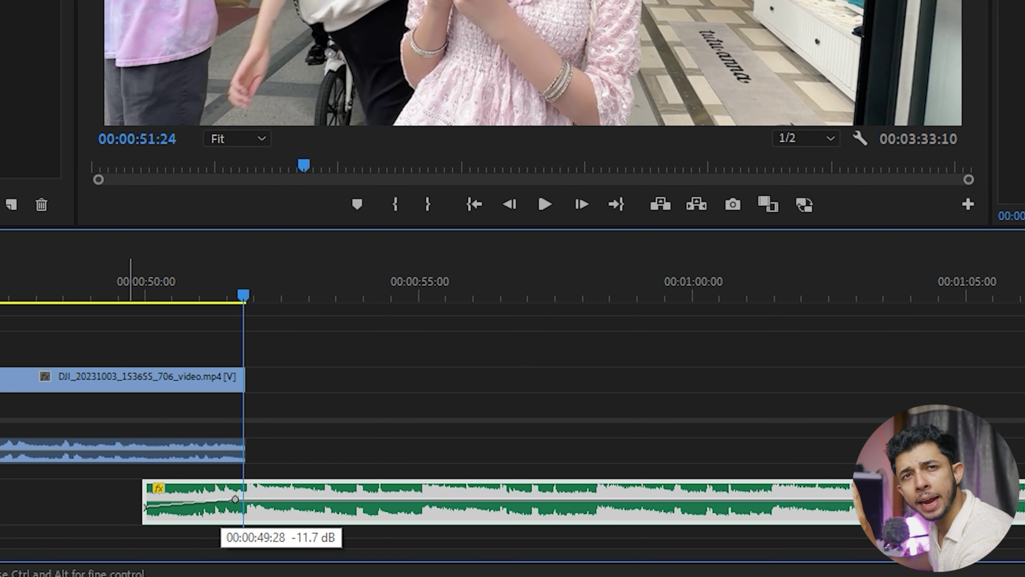
pyautogui.click(90, 298)
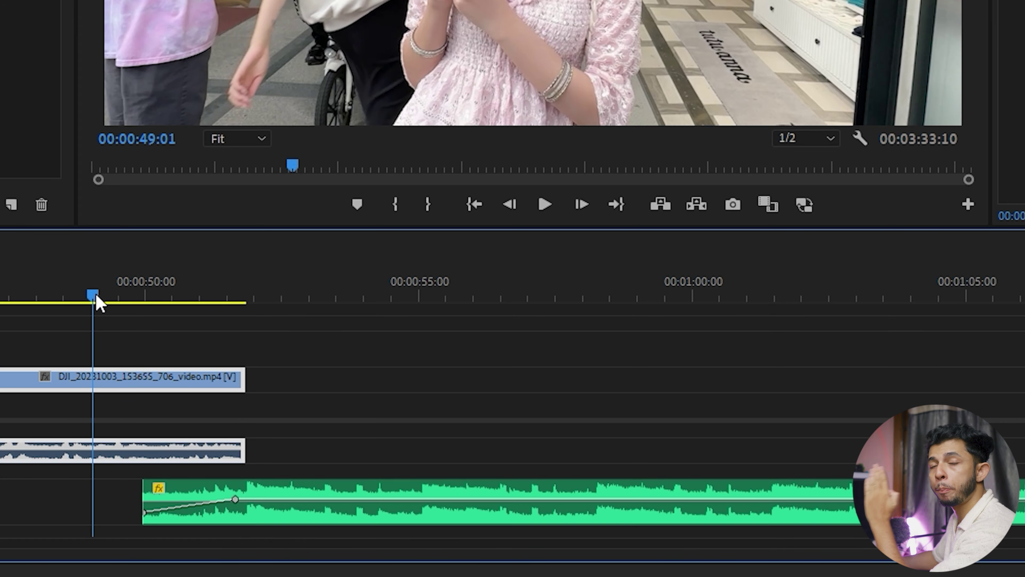
pyautogui.press('space')
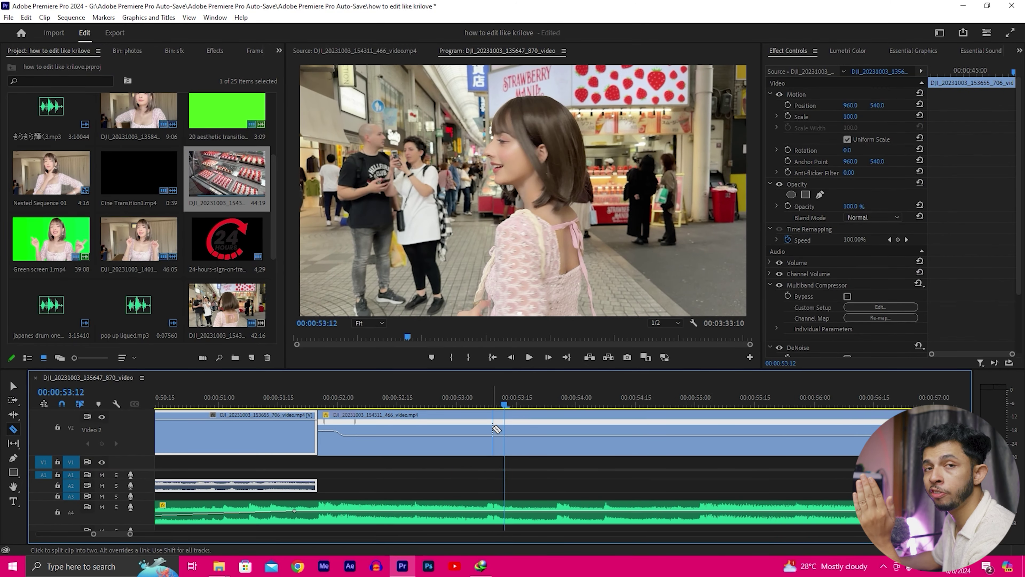
# - Razor-cut the V2 cake-display clip and ripple-delete the unwanted stretch so it ends near 0:56
pyautogui.press('space')
pyautogui.press('c')
pyautogui.press('-')
pyautogui.press('-')
pyautogui.press('-')
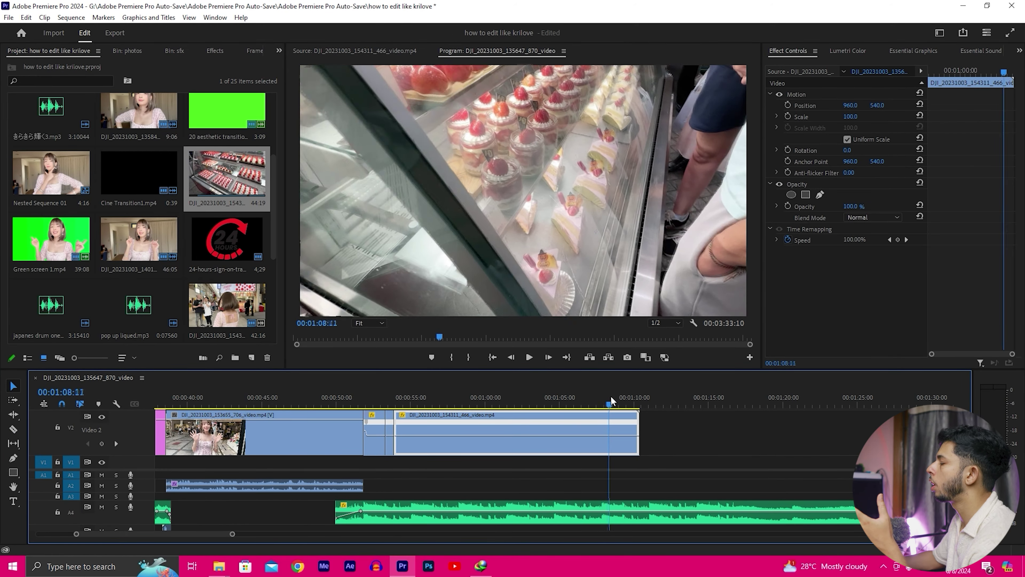
pyautogui.moveTo(611, 397); pyautogui.dragTo(603, 392)
pyautogui.press('q')
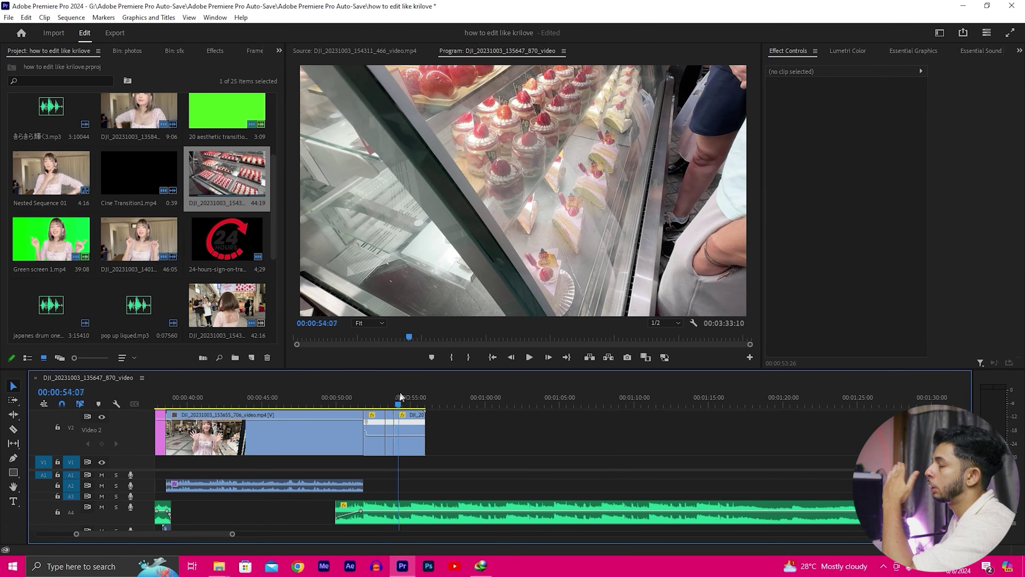
pyautogui.press('space')
pyautogui.press('=')
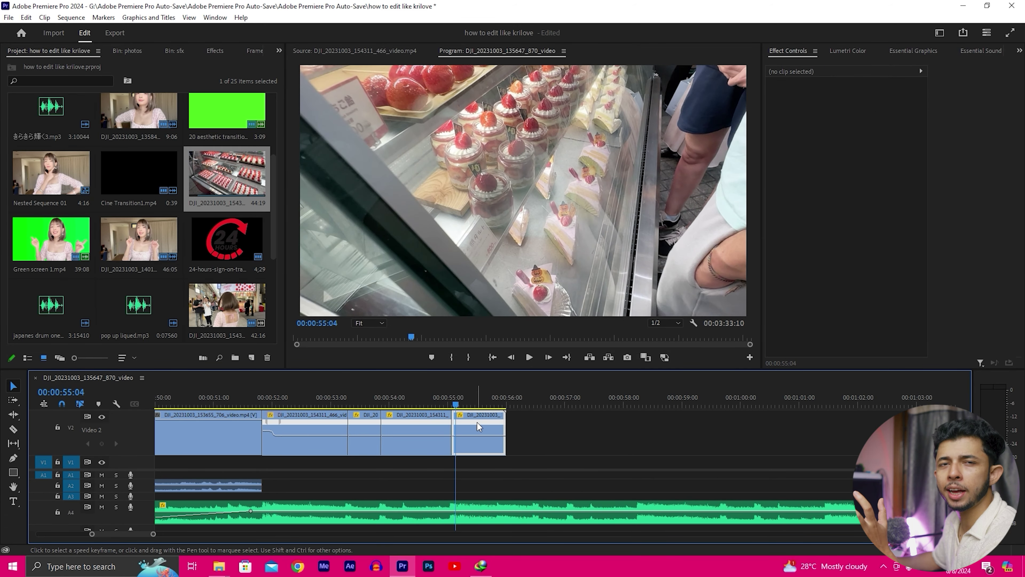
pyautogui.click(234, 570)
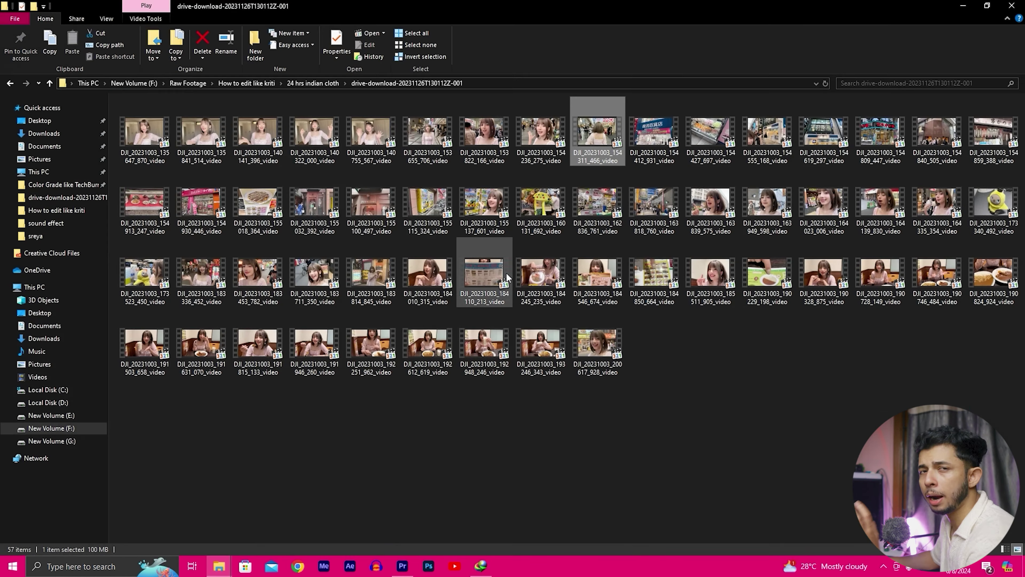
# - Preview raw clips, then drag the キラッ1 sound effect from File Explorer into the timeline near 1:03
pyautogui.doubleClick(658, 144)
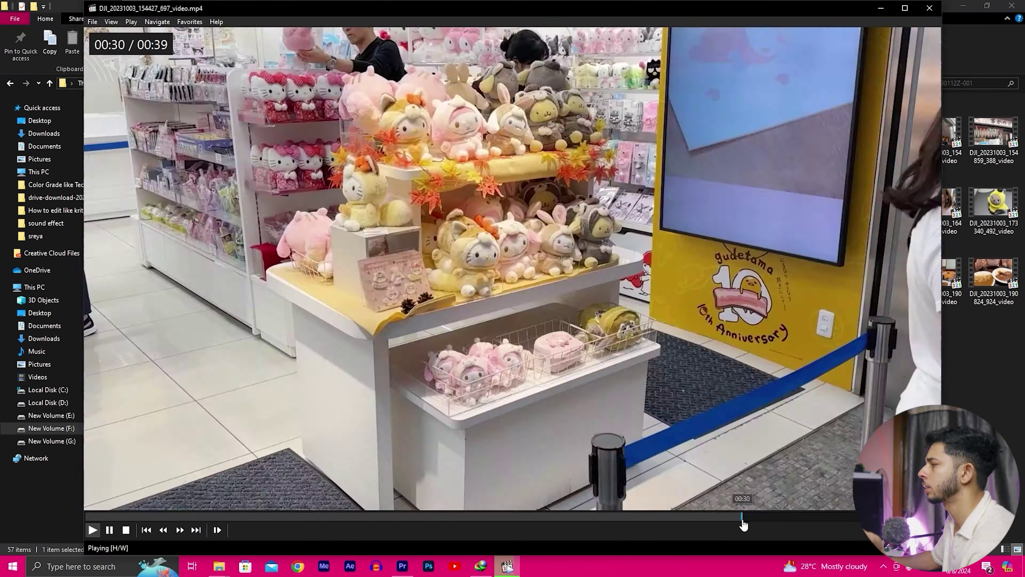
pyautogui.click(258, 517)
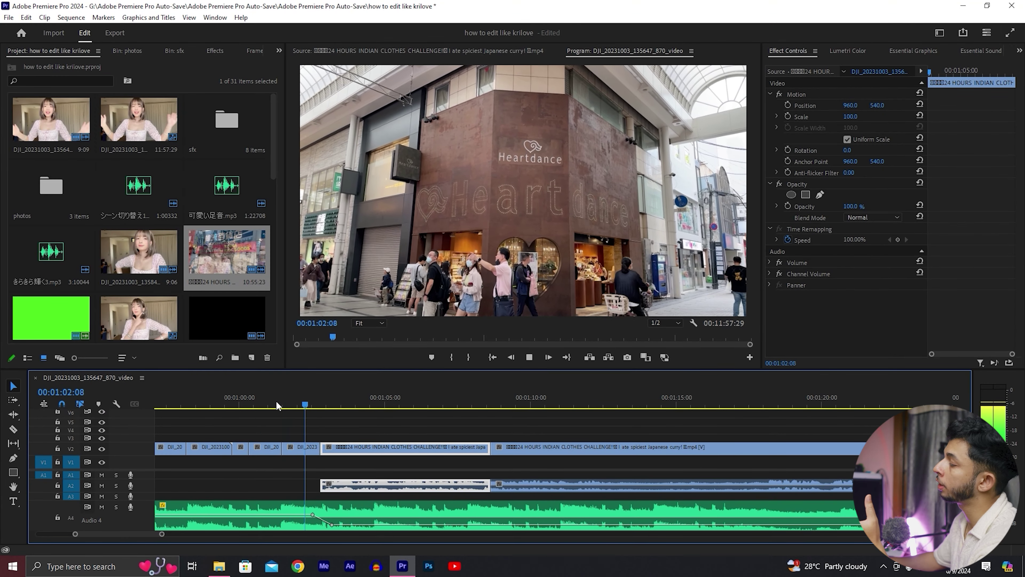
pyautogui.click(400, 563)
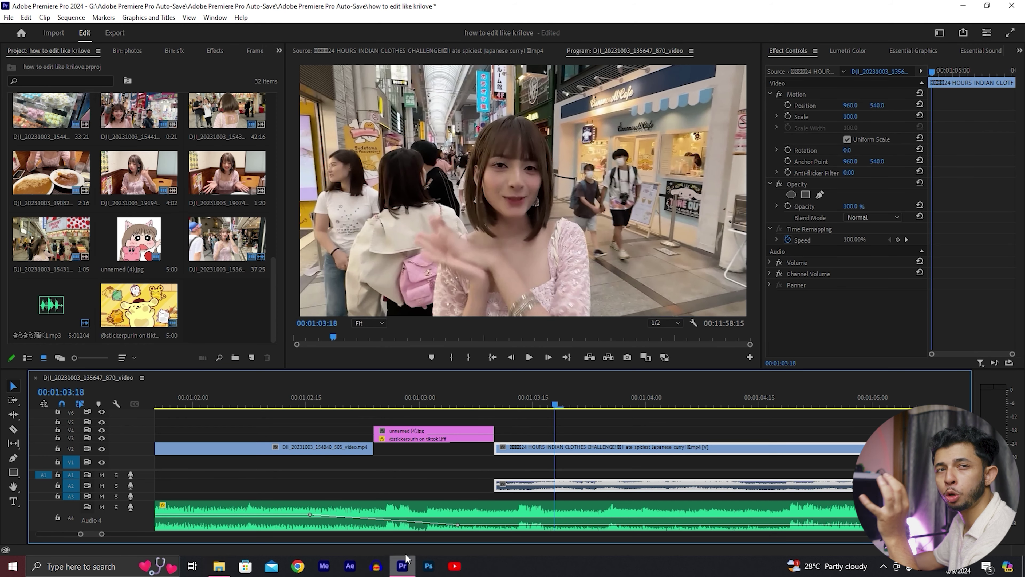
pyautogui.moveTo(403, 570); pyautogui.dragTo(384, 488)
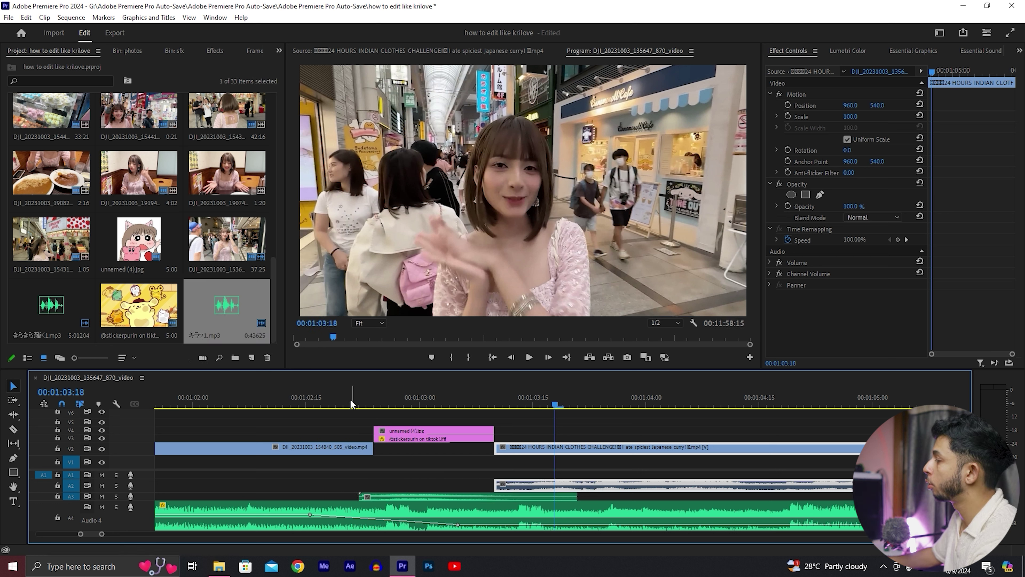
# - Review the sticker section, then jump to the sequence start and zoom out to the whole timeline
pyautogui.moveTo(352, 404); pyautogui.dragTo(315, 405)
pyautogui.press('space')
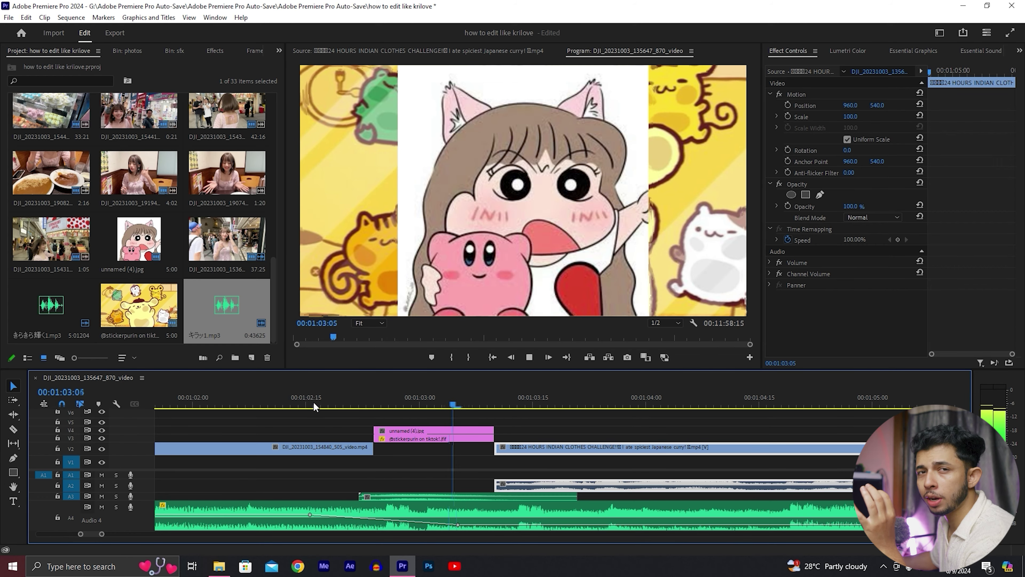
pyautogui.press('Home')
pyautogui.press('\\')
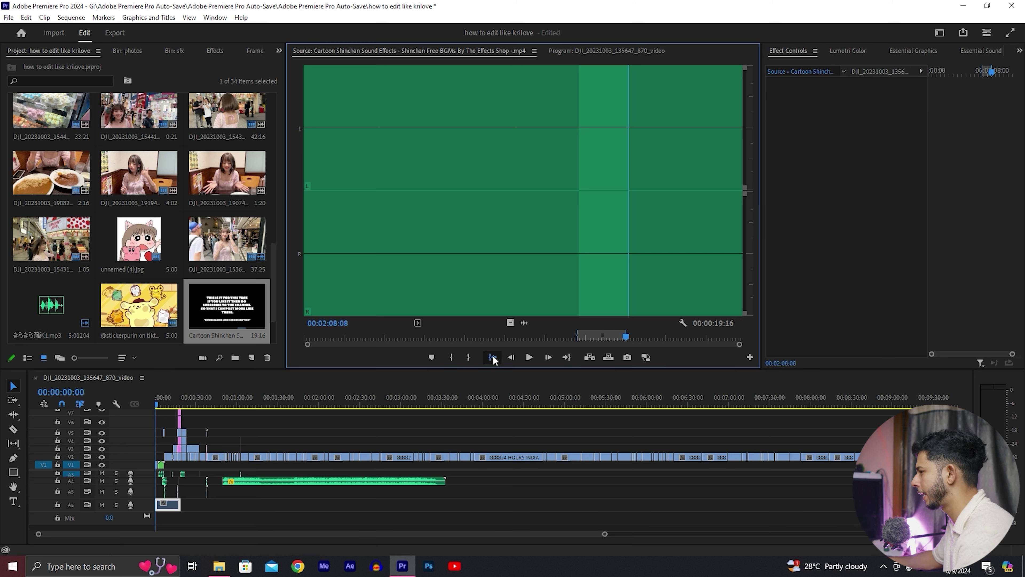
# - Lower the Shinchan music on Audio 6 to about -19.5 dB
pyautogui.scroll(3, 186, 473)
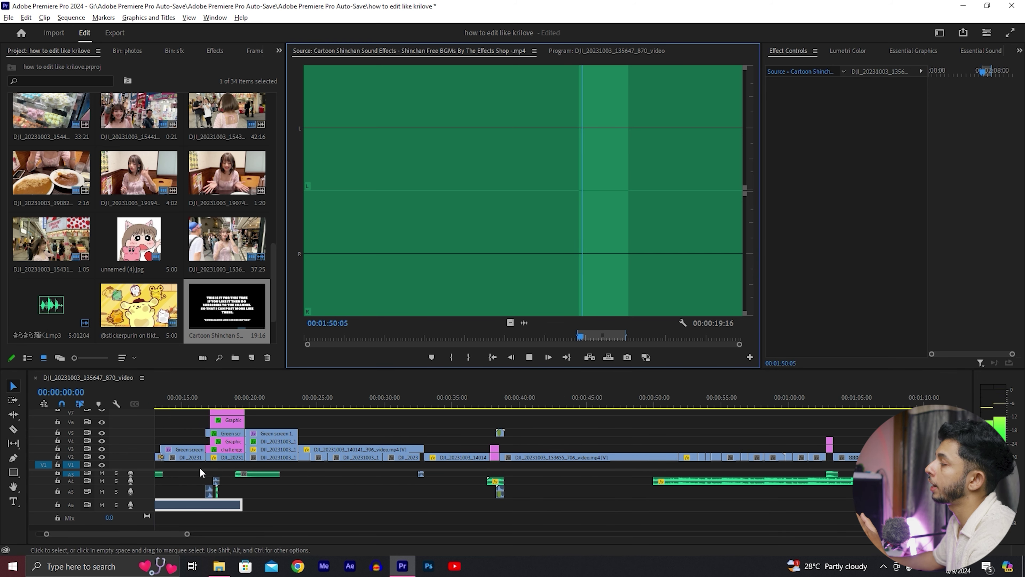
pyautogui.press('Home')
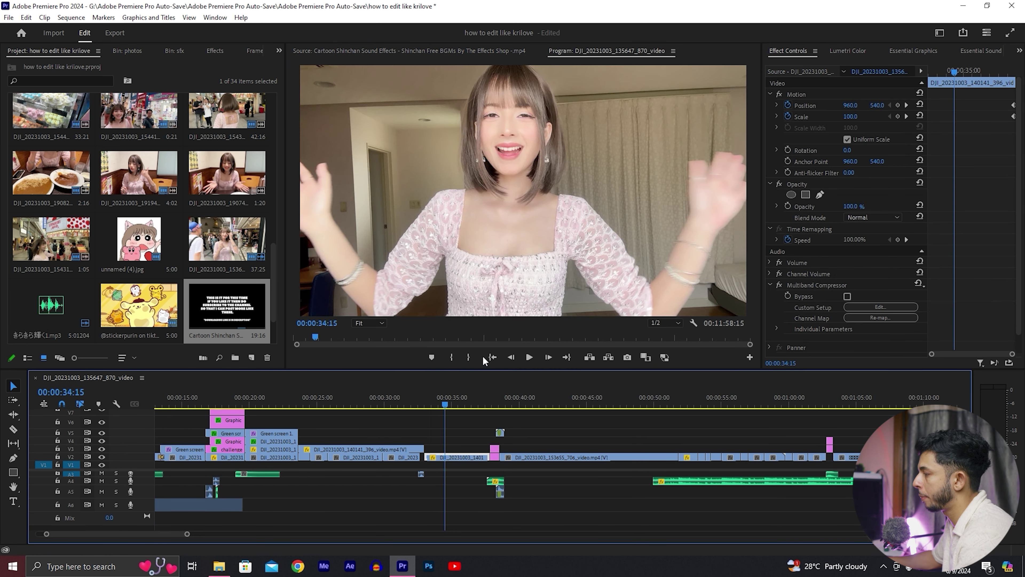
pyautogui.press('space')
pyautogui.moveTo(181, 511); pyautogui.dragTo(202, 520)
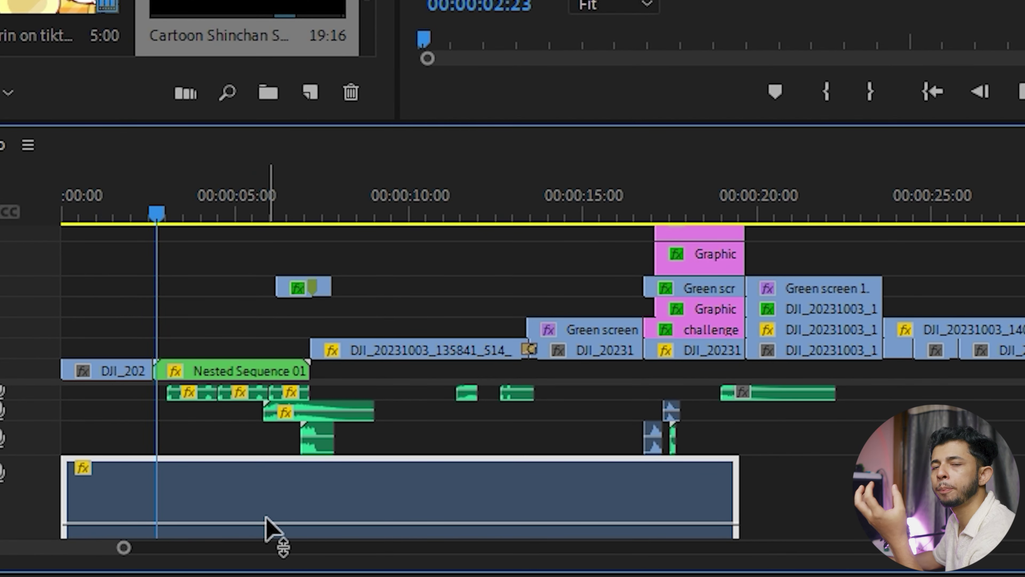
# - Alt-drag two copies of the music end to end on A6 and play across the joins
pyautogui.press('-')
pyautogui.moveTo(279, 525)
pyautogui.mouseDown()
pyautogui.moveTo(486, 499)
pyautogui.moveTo(469, 521)
pyautogui.mouseUp()
pyautogui.click(396, 218)
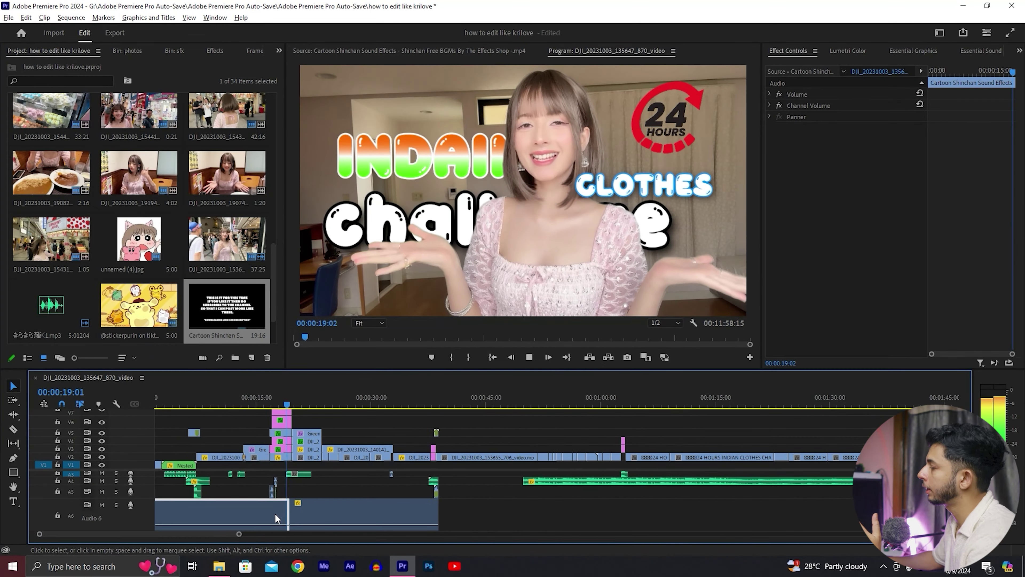
pyautogui.press('=')
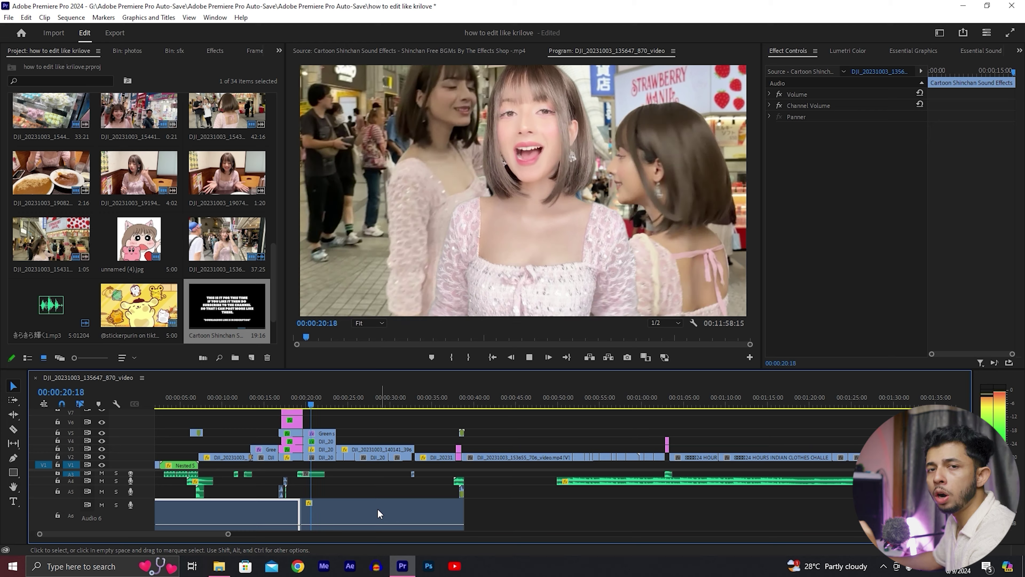
pyautogui.moveTo(379, 514); pyautogui.dragTo(505, 521)
pyautogui.click(536, 402)
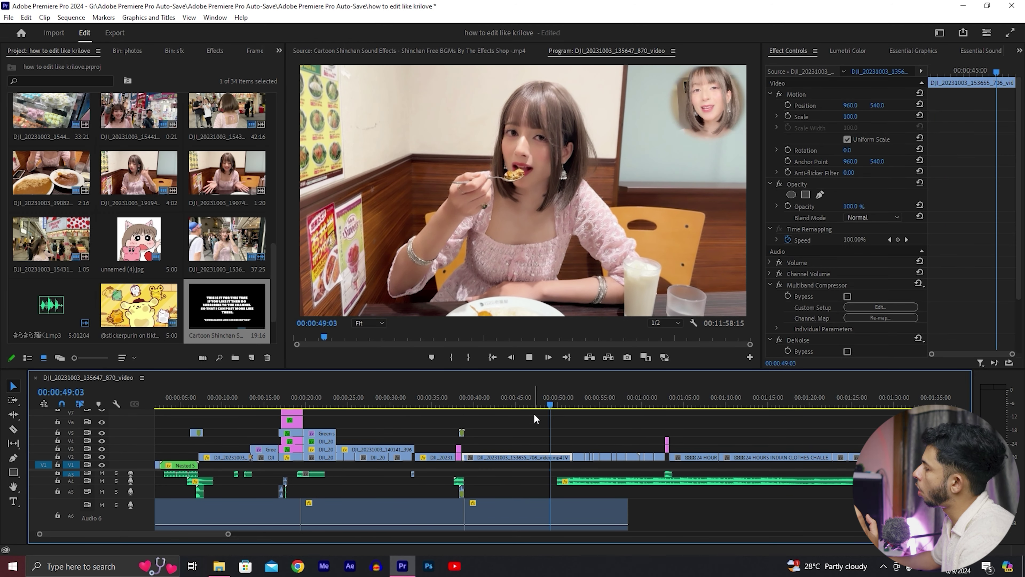
pyautogui.press('=')
pyautogui.click(578, 497)
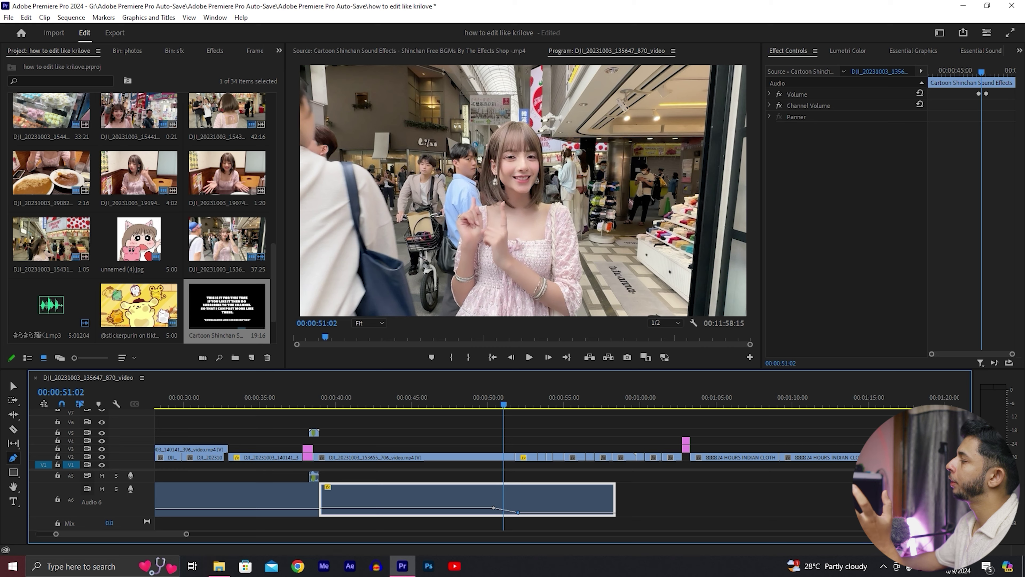
pyautogui.scroll(1, 504, 484)
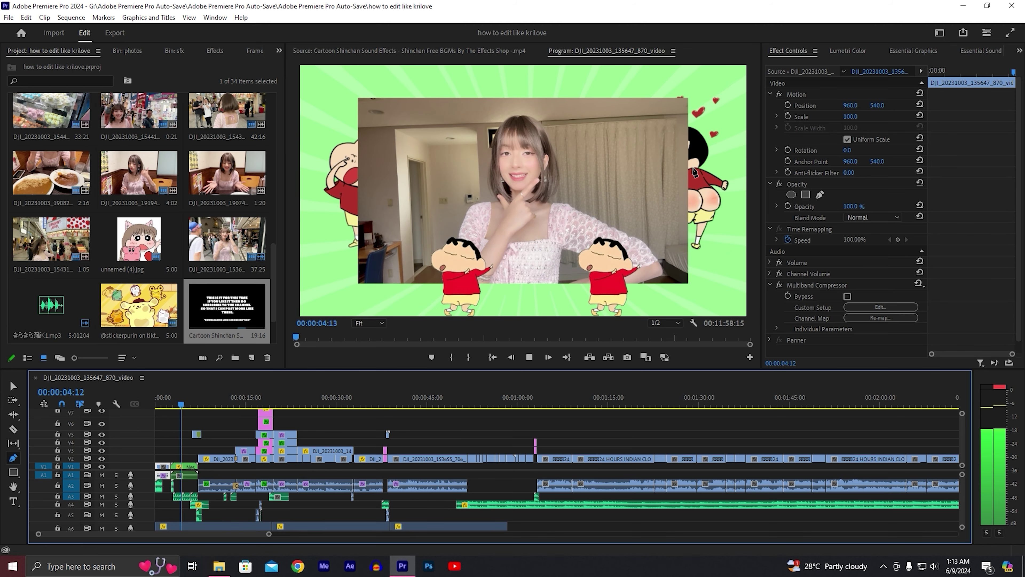
pyautogui.press('`')
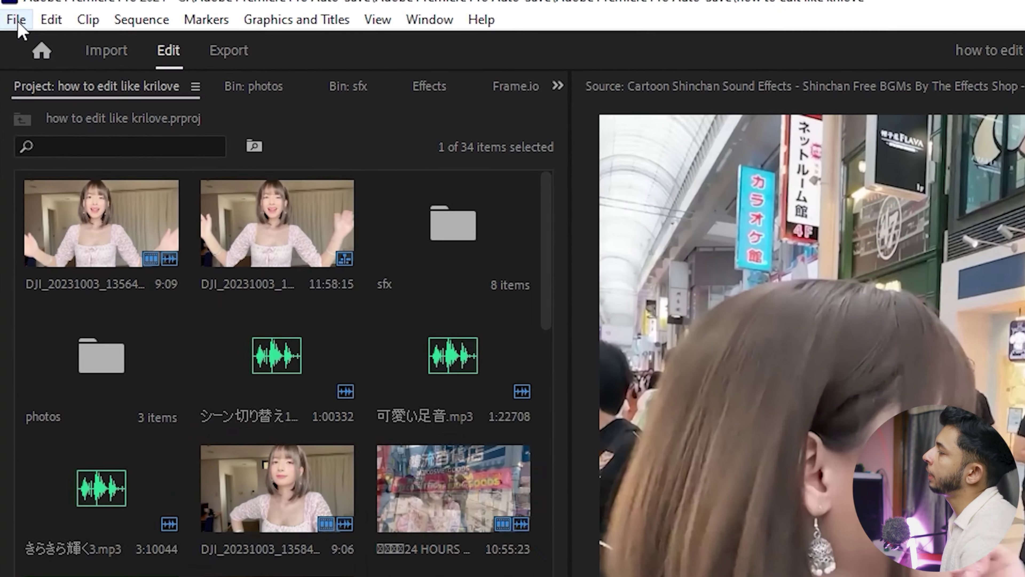
# - Open the Export page via File > Export > Media and expand the Video settings with More
pyautogui.click(8, 17)
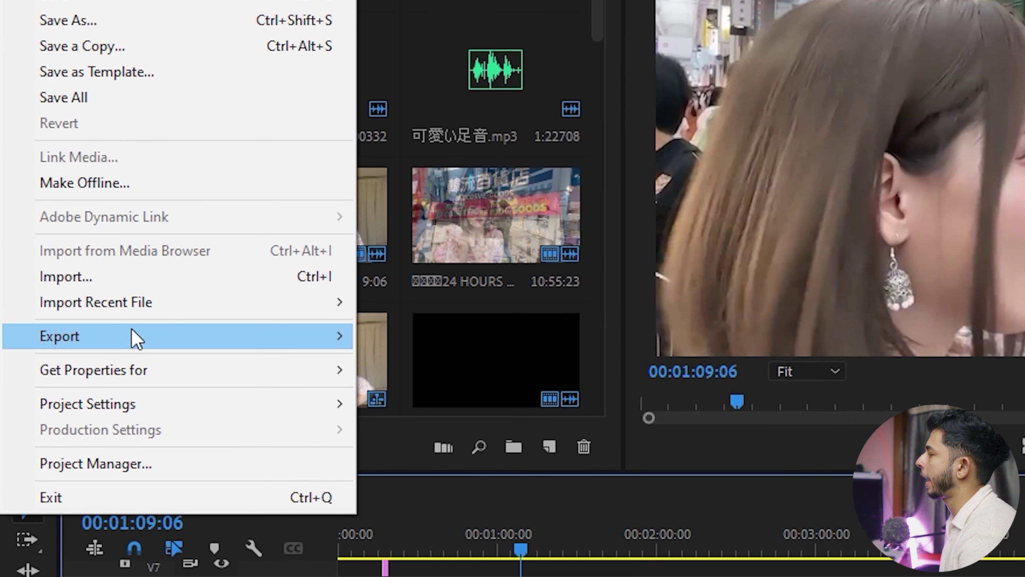
pyautogui.moveTo(162, 307)
pyautogui.click(453, 332)
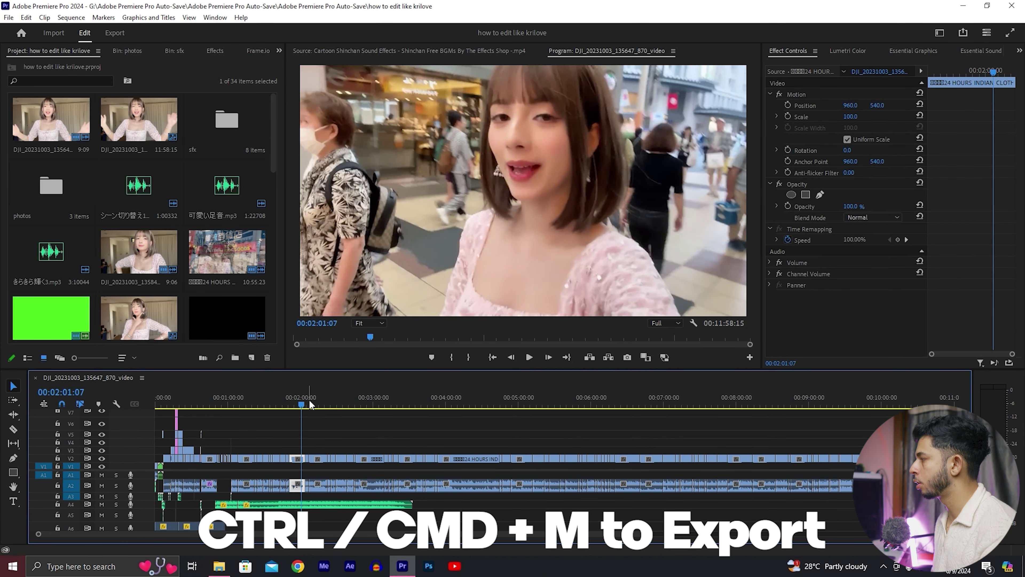
pyautogui.hotkey('ctrl', 'm')
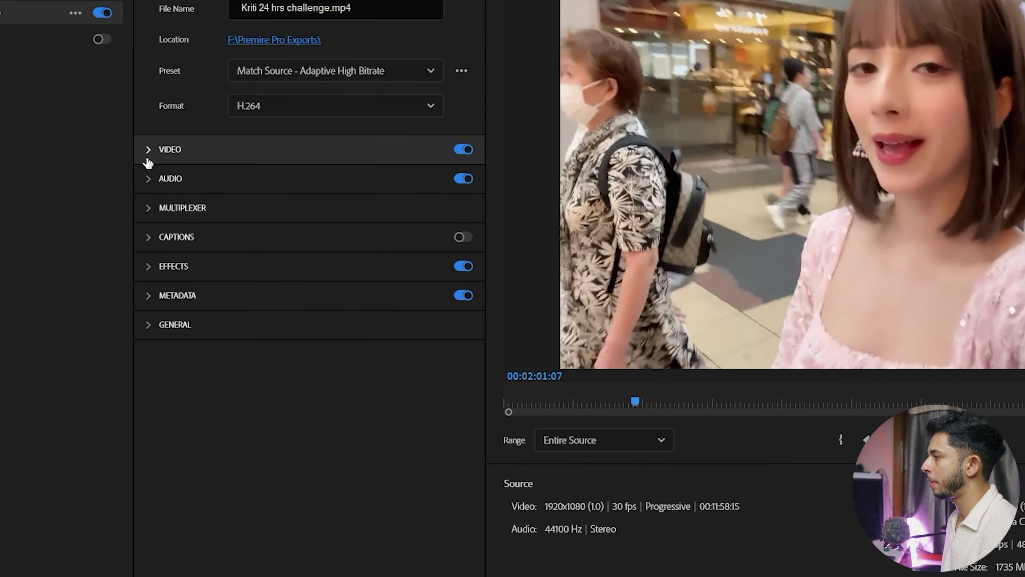
pyautogui.click(176, 187)
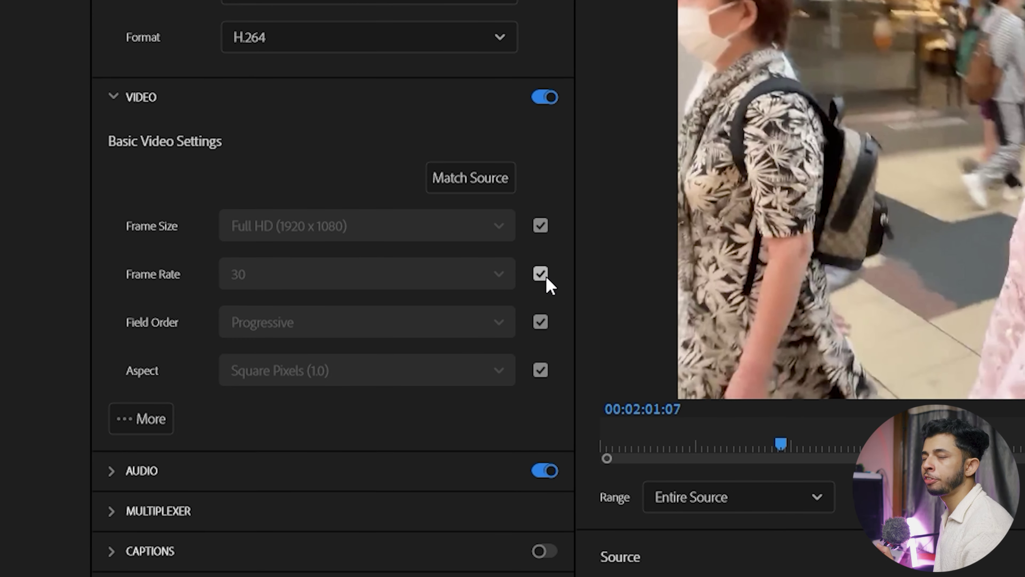
pyautogui.click(149, 420)
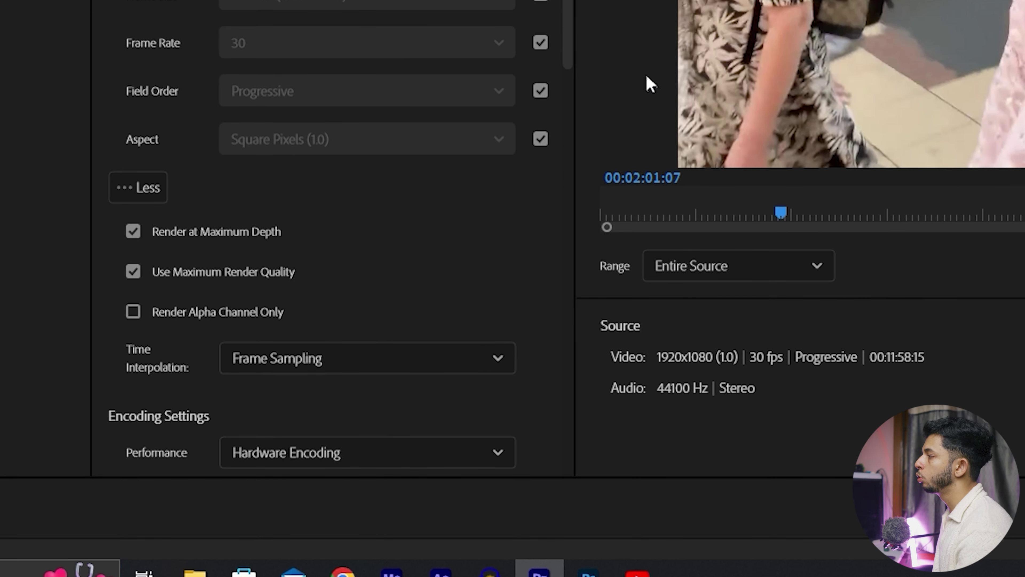
# - Set Bitrate Encoding to CBR (constant bitrate)
pyautogui.moveTo(567, 40); pyautogui.dragTo(557, 380)
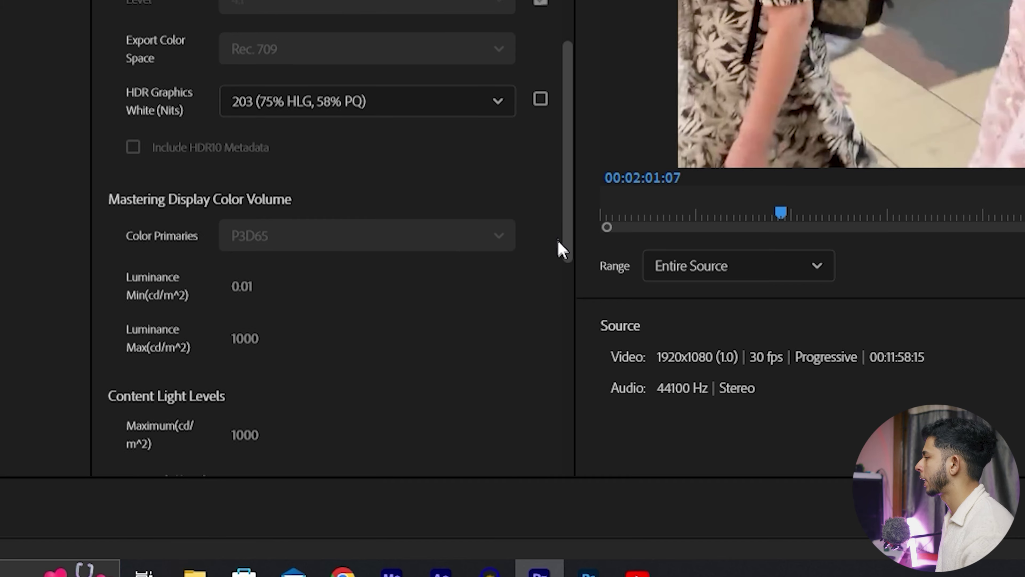
pyautogui.scroll(-1, 558, 380)
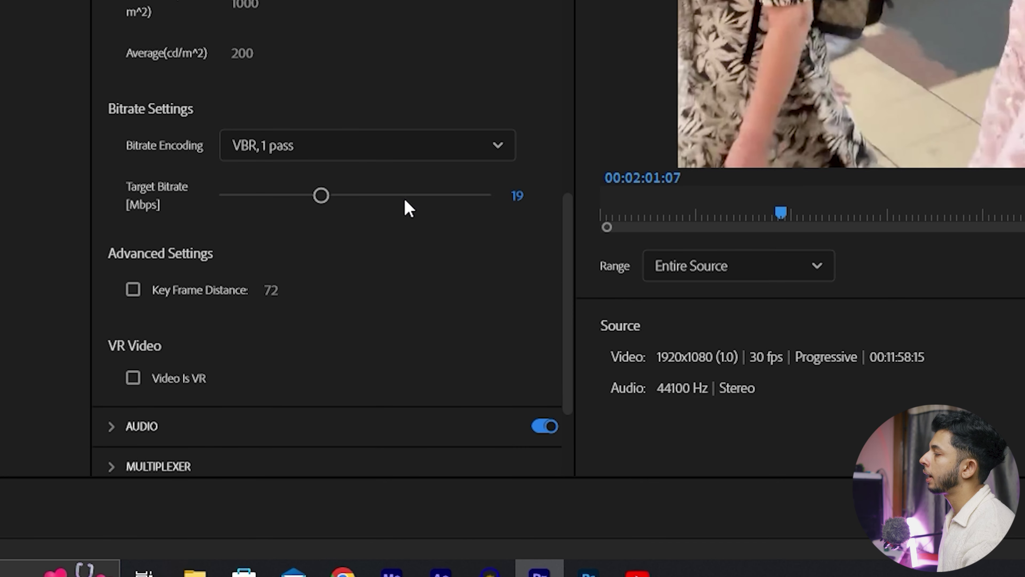
pyautogui.click(364, 156)
pyautogui.press('Escape')
pyautogui.scroll(1, 310, 160)
pyautogui.click(309, 160)
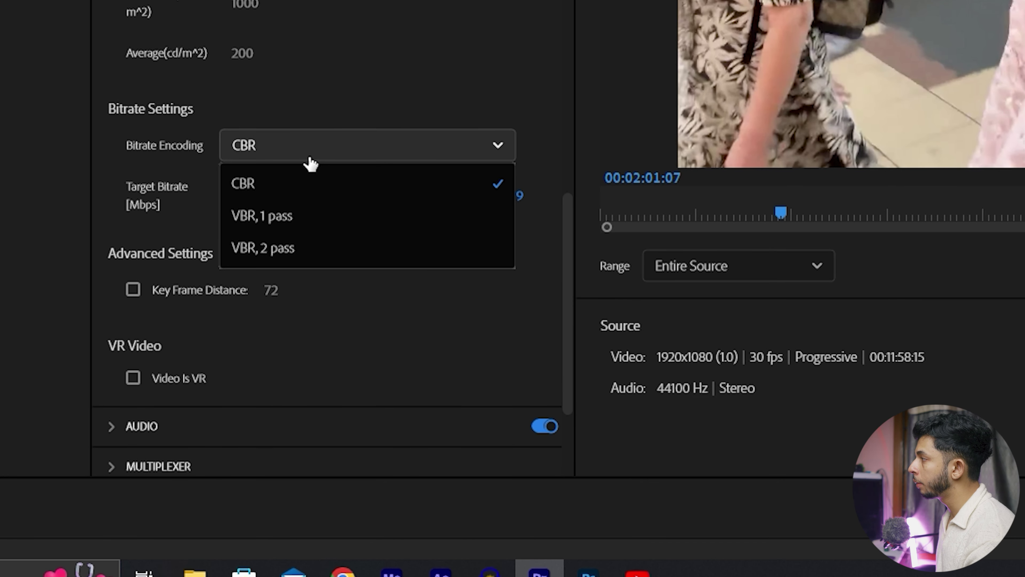
pyautogui.click(310, 160)
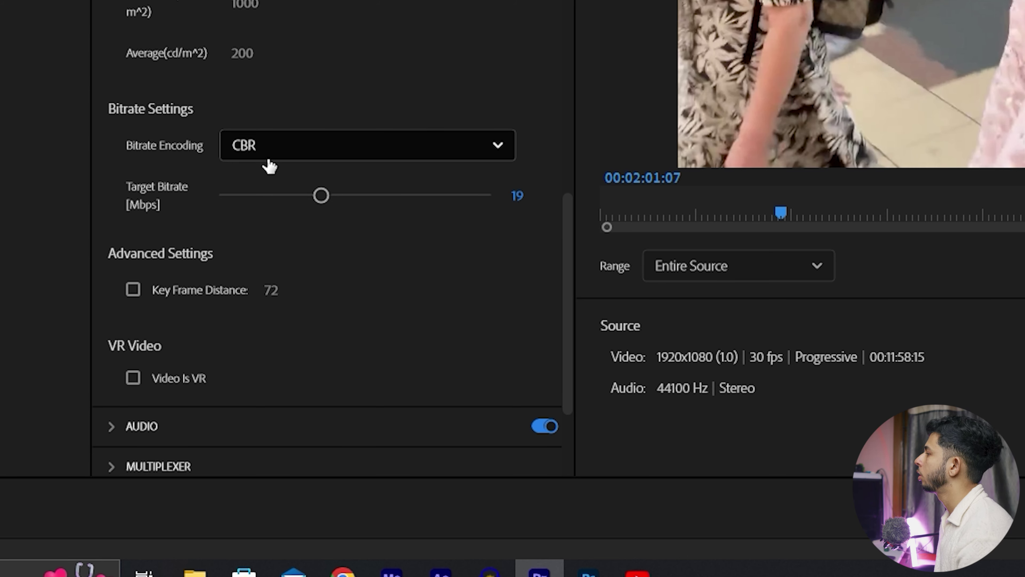
pyautogui.click(270, 166)
pyautogui.click(287, 246)
pyautogui.scroll(1, 286, 256)
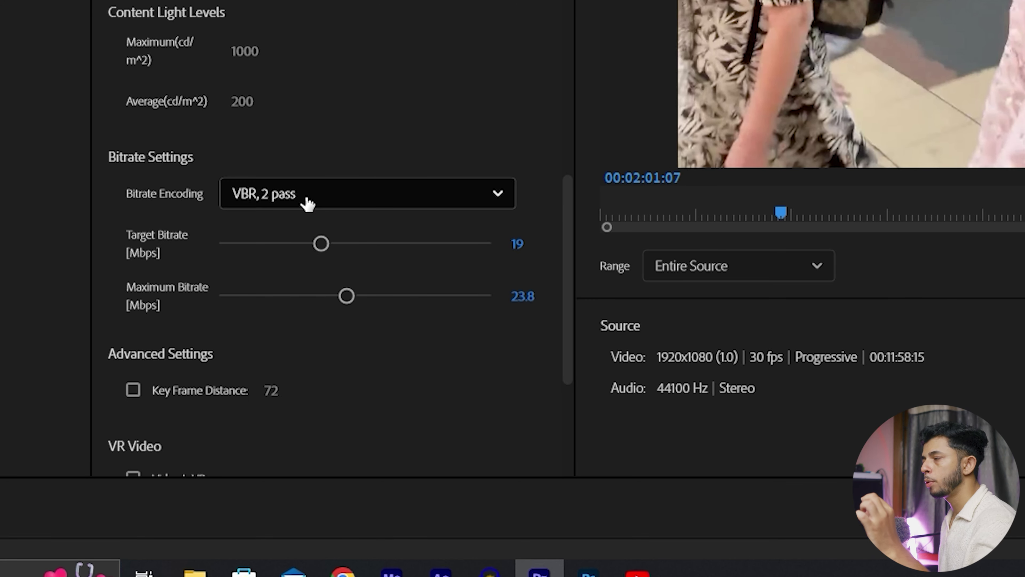
pyautogui.click(259, 194)
pyautogui.click(272, 230)
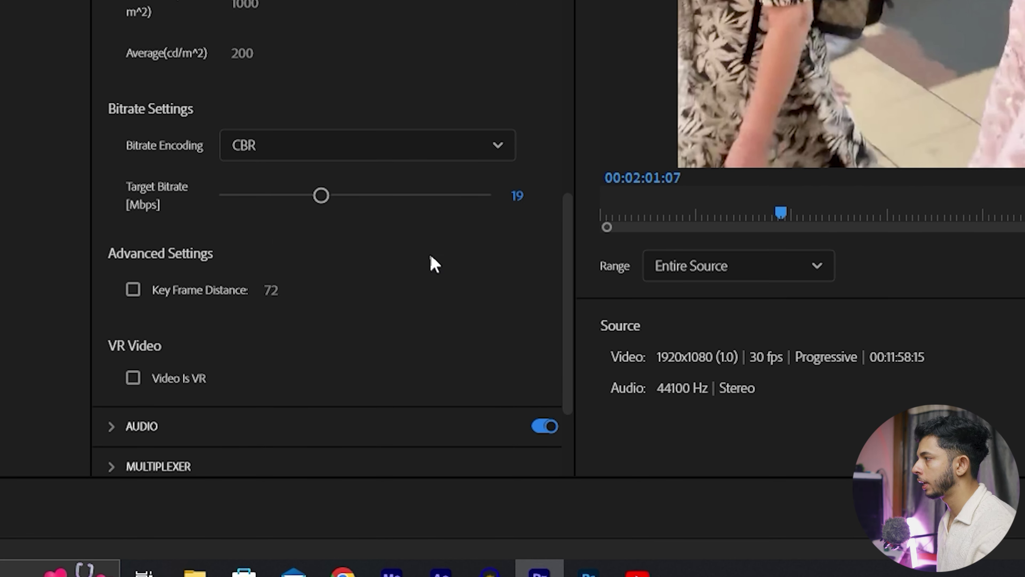
# - Raise Target Bitrate to 50 Mbps and start the H.264 export
pyautogui.moveTo(330, 193); pyautogui.dragTo(505, 259)
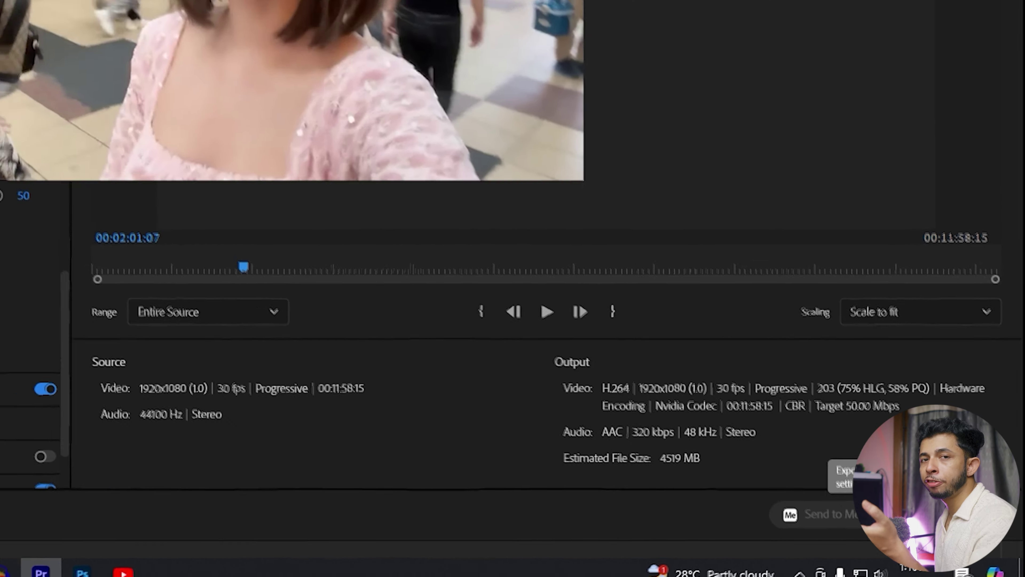
pyautogui.click(936, 507)
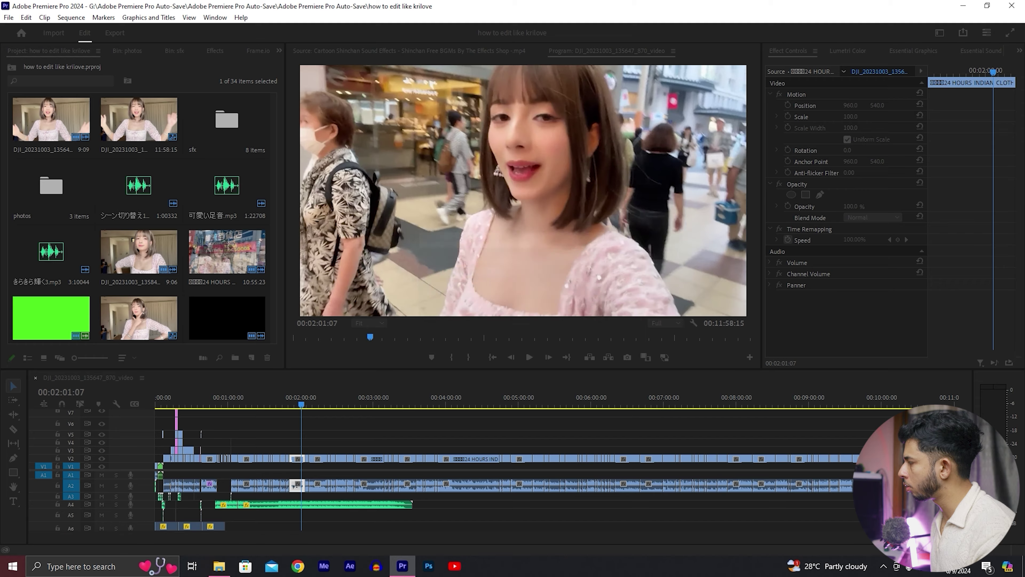
pyautogui.moveTo(515, 244); pyautogui.dragTo(510, 276)
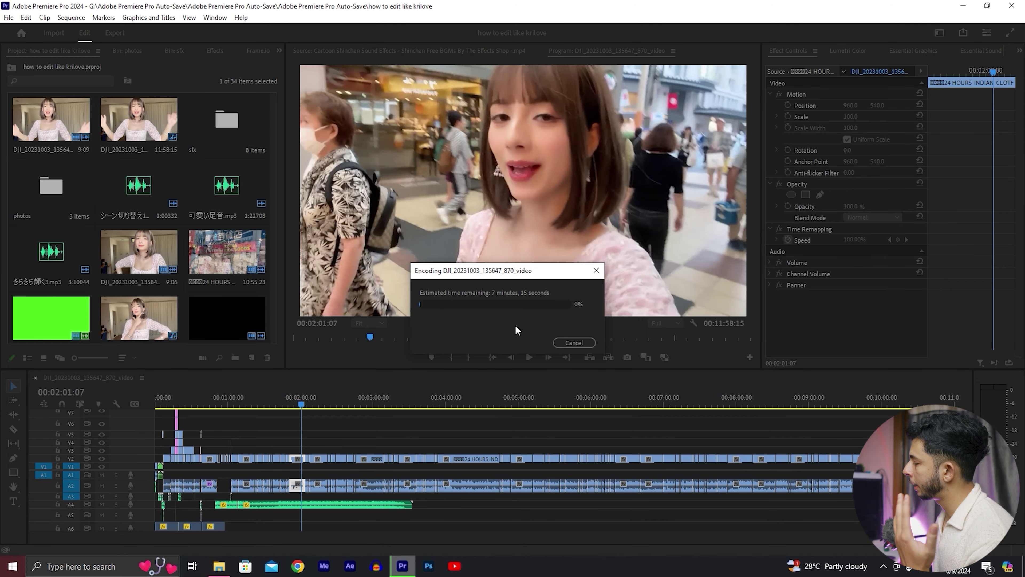